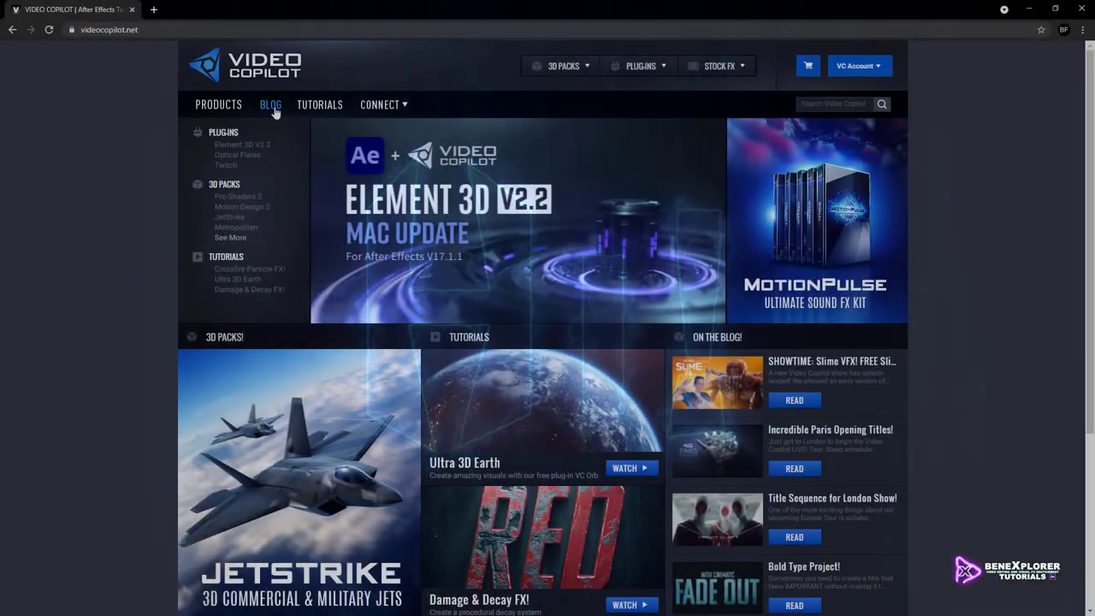
Step: Search the Video Copilot blog for "Saber" and look through the plug-in's post down to its download options
left_click(272, 106)
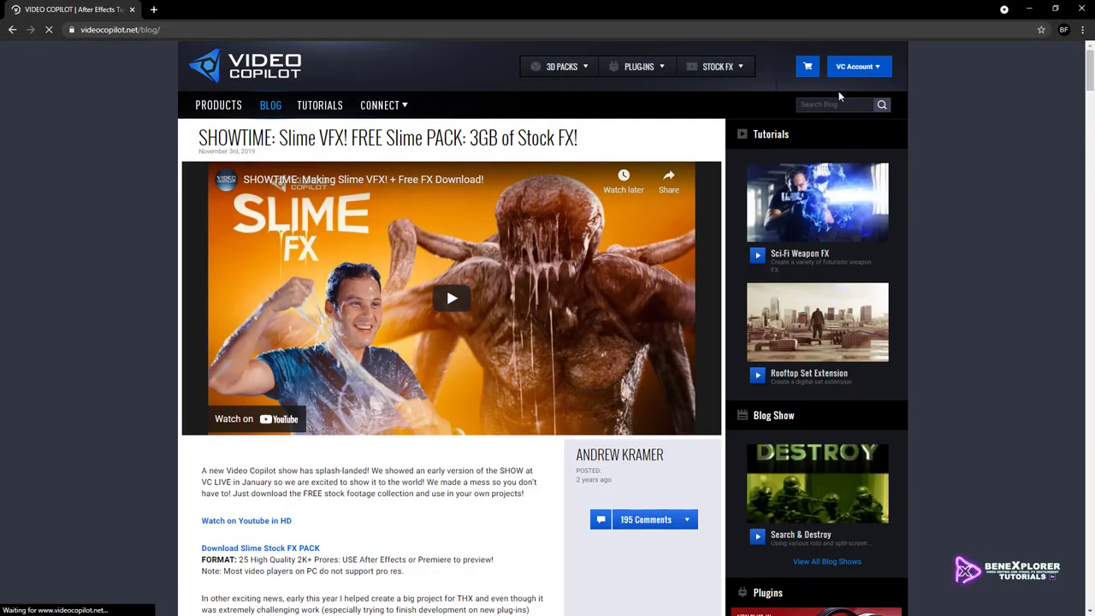
left_click(800, 104)
type("Saber")
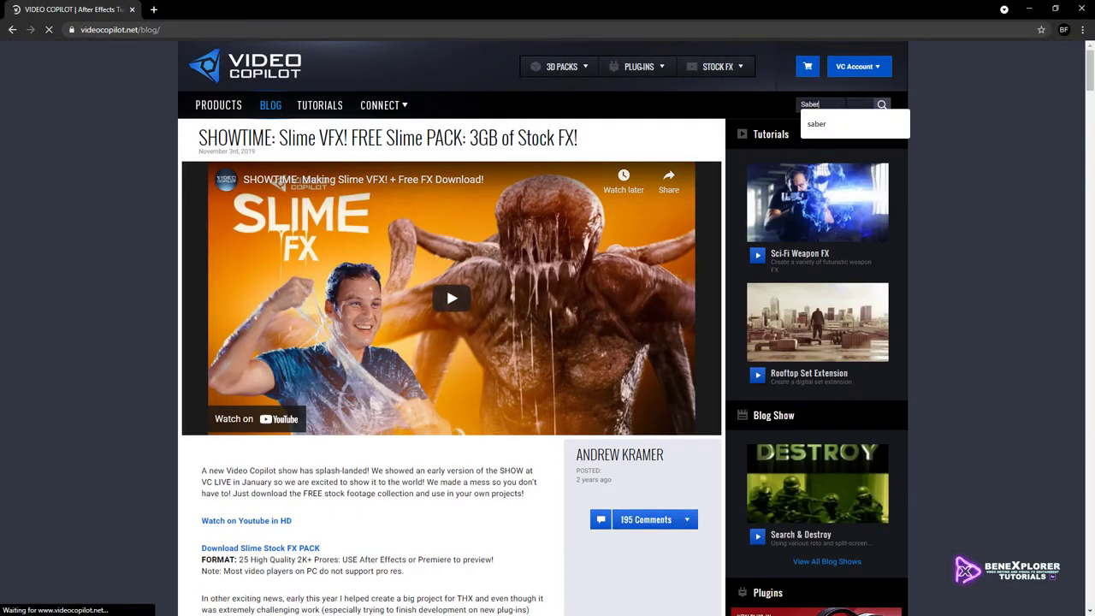
key("Return")
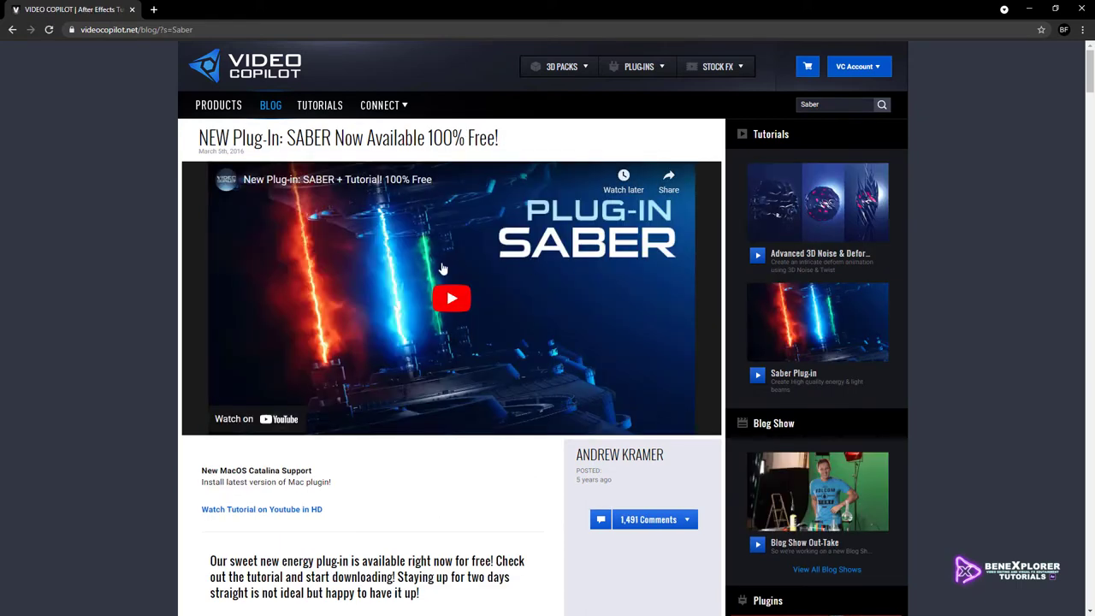
scroll(443, 271, "down", 1)
scroll(443, 270, "down", 4)
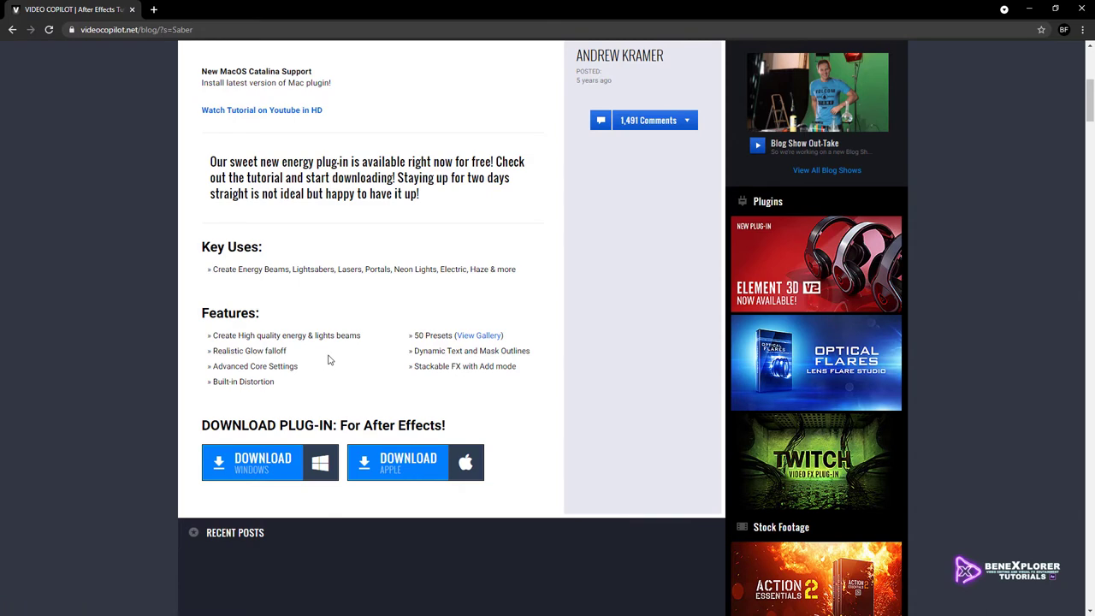
scroll(332, 358, "up", 5)
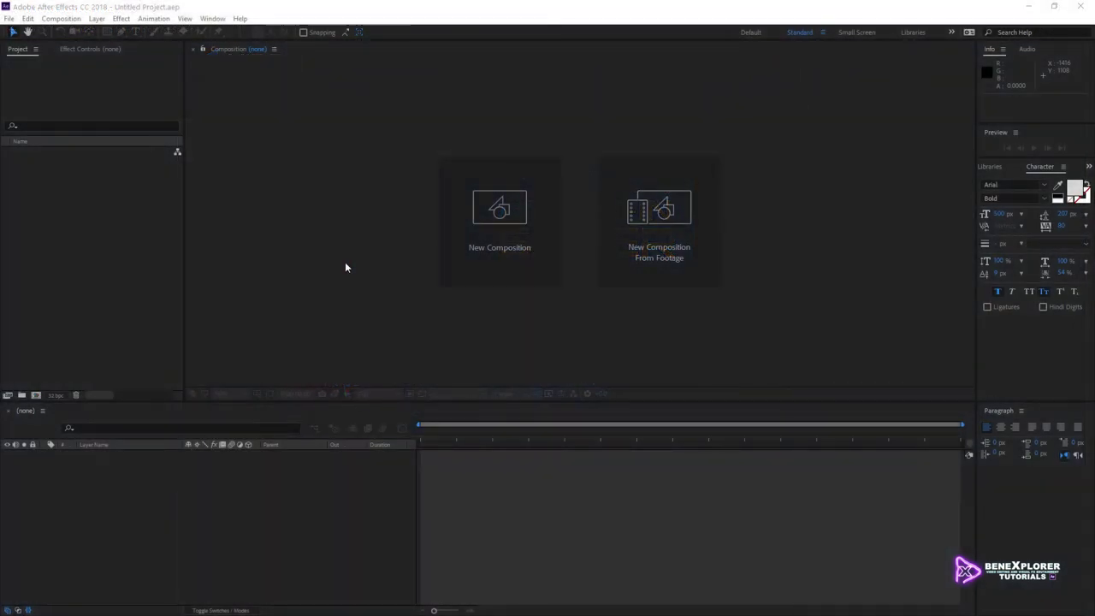
Step: Switch to Visual Studio Code and look through the ReverseMaskPath.jsx script
key("ctrl+n")
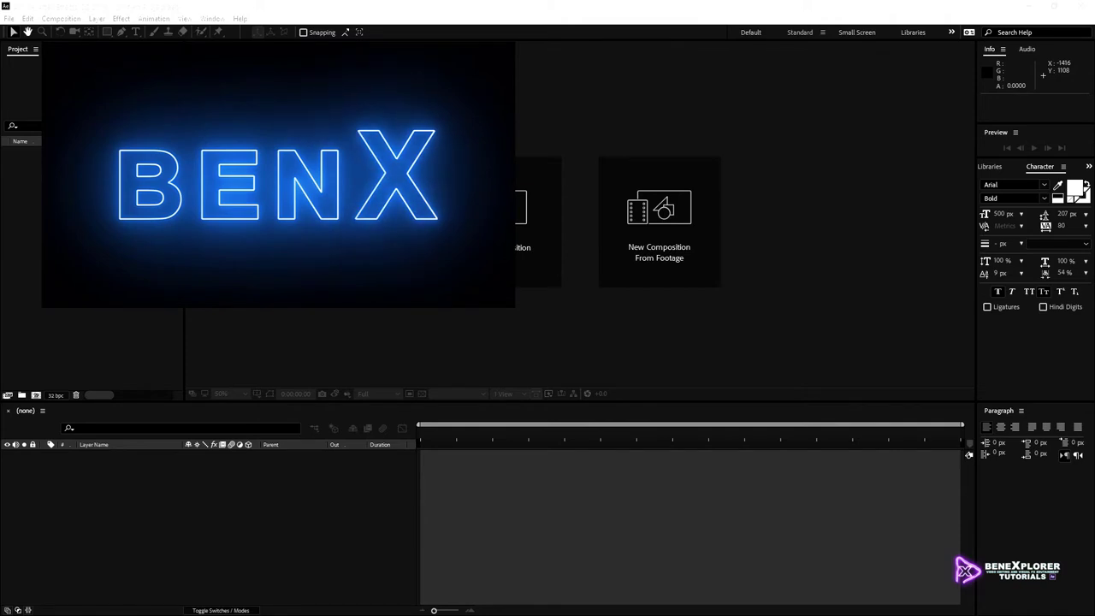
key("alt+Tab")
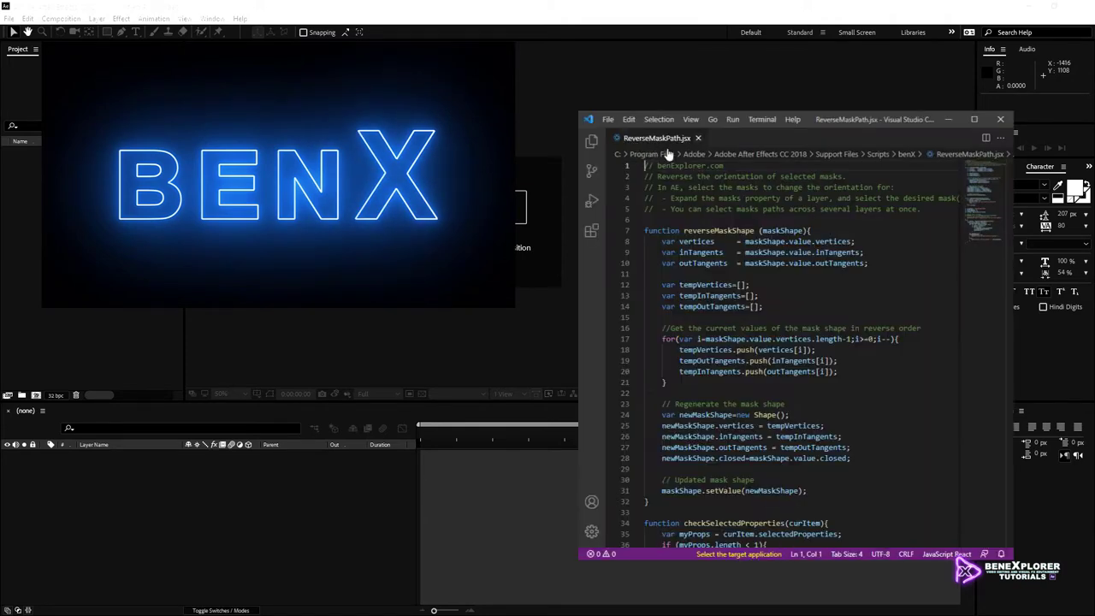
left_click_drag(993, 183, 994, 232)
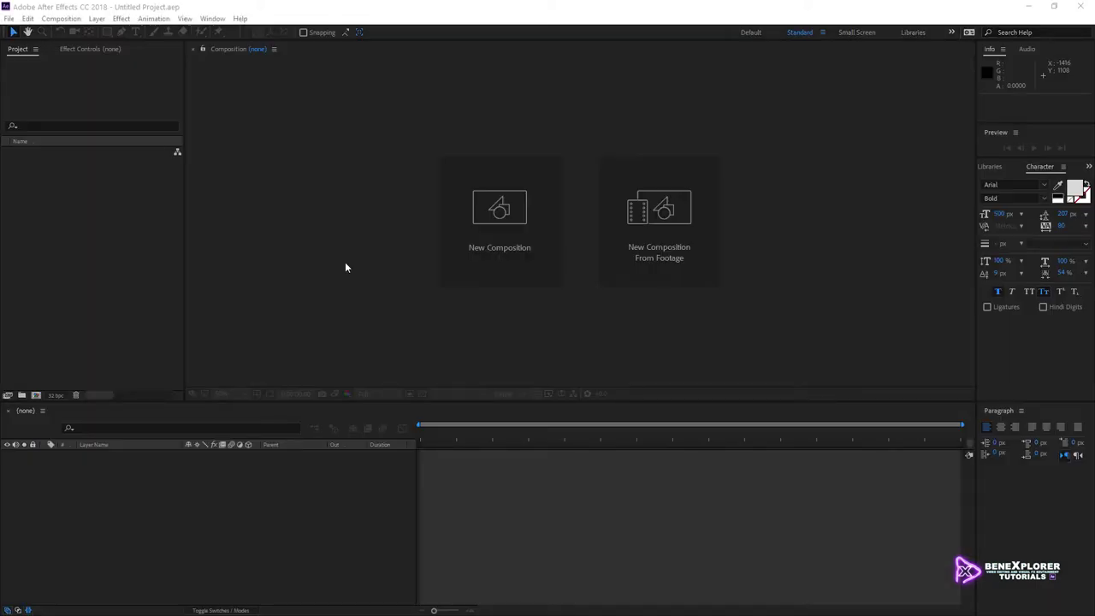
Step: Create a composition named Main with the HDTV 1080 29.97 preset and a duration of 0;00;07;00
left_click(498, 225)
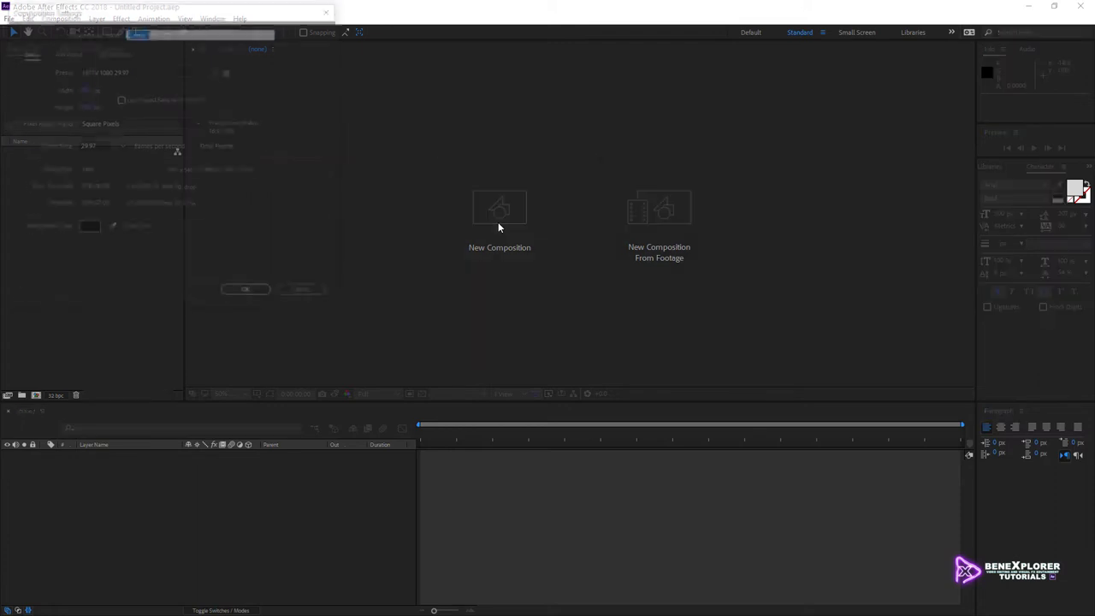
type("Main")
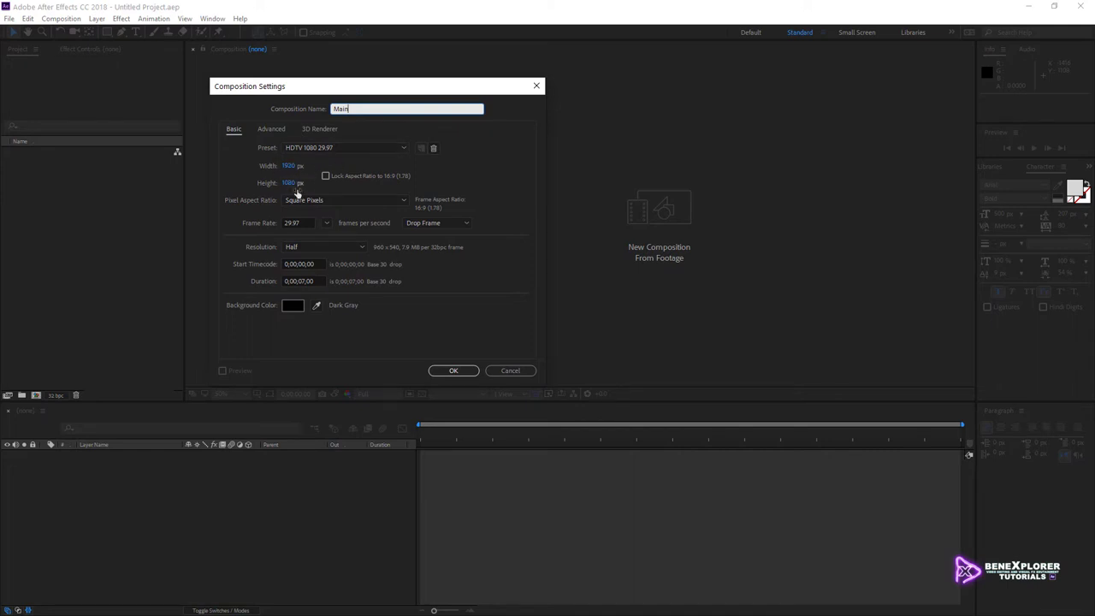
left_click(301, 281)
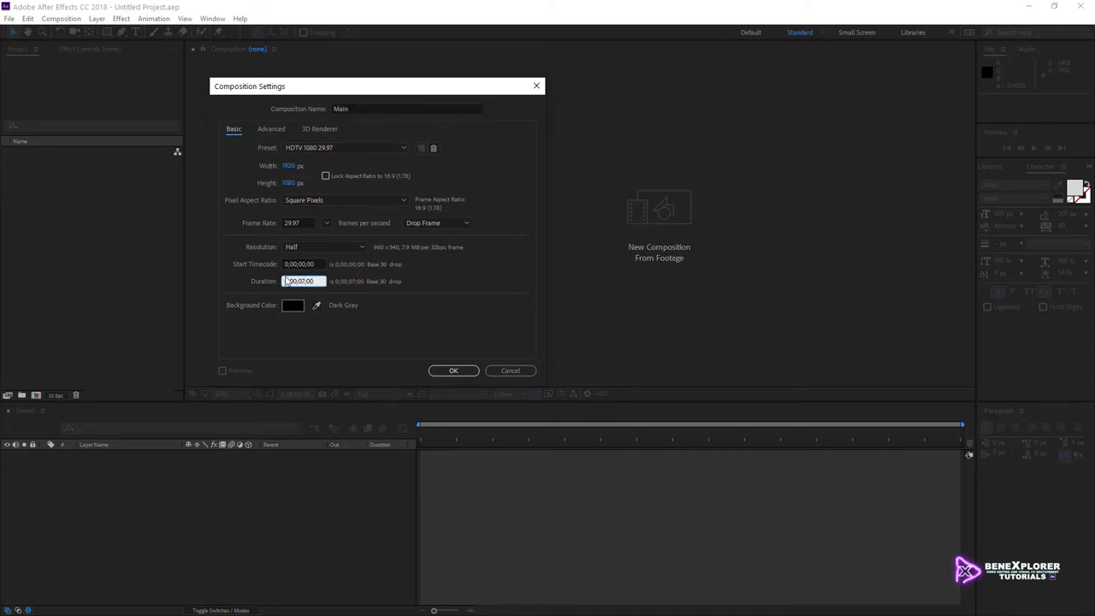
left_click(449, 370)
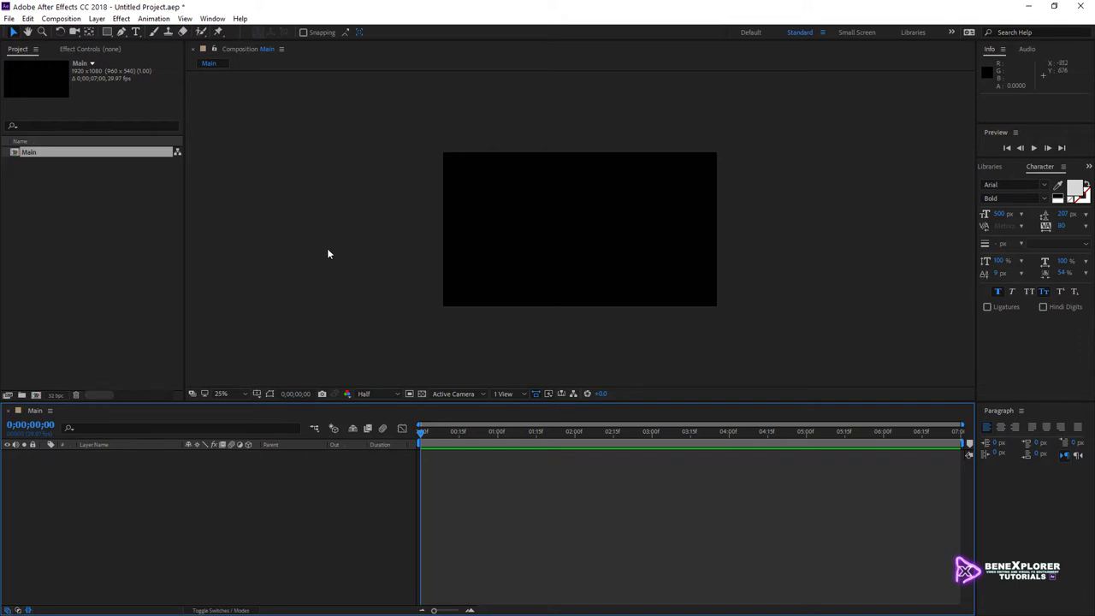
Step: Add the text "benX" in Arial Bold at 500 px and move it near the middle of the composition
left_click(135, 31)
left_click(538, 242)
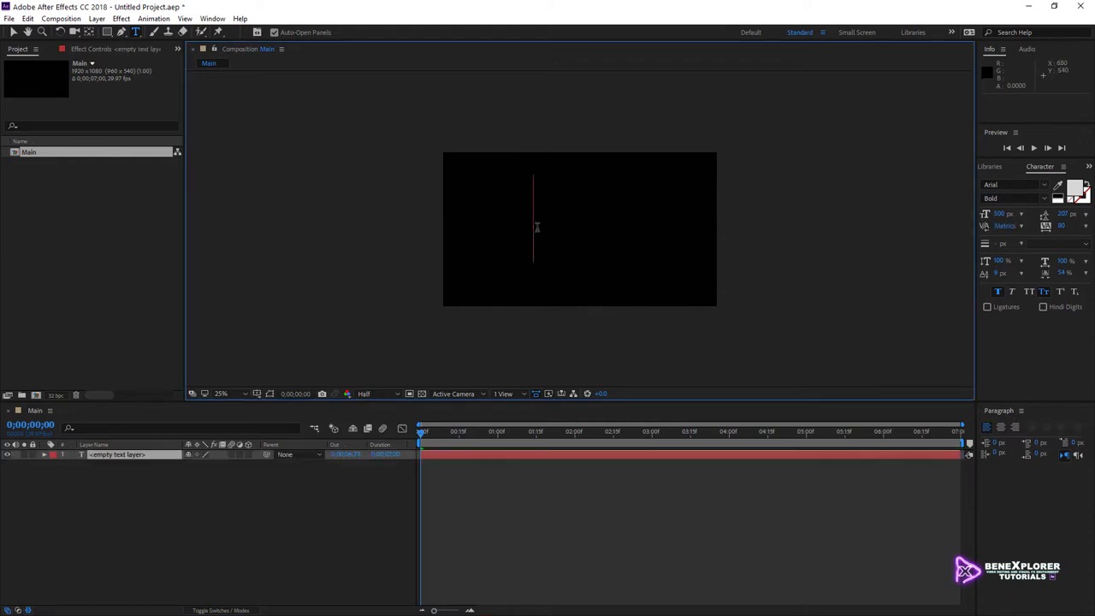
type("benX")
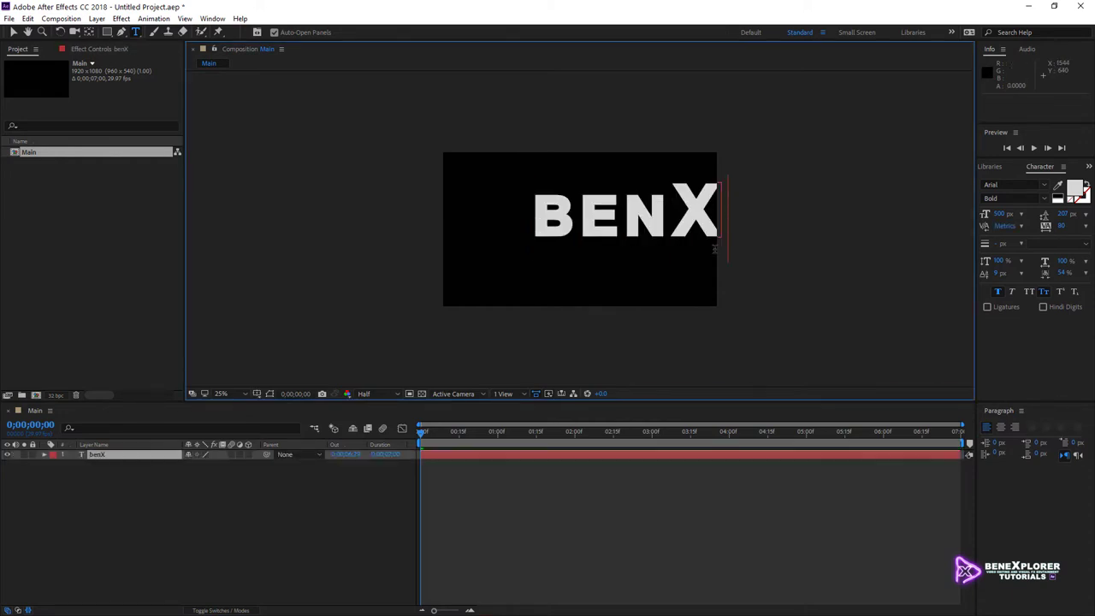
left_click(1000, 214)
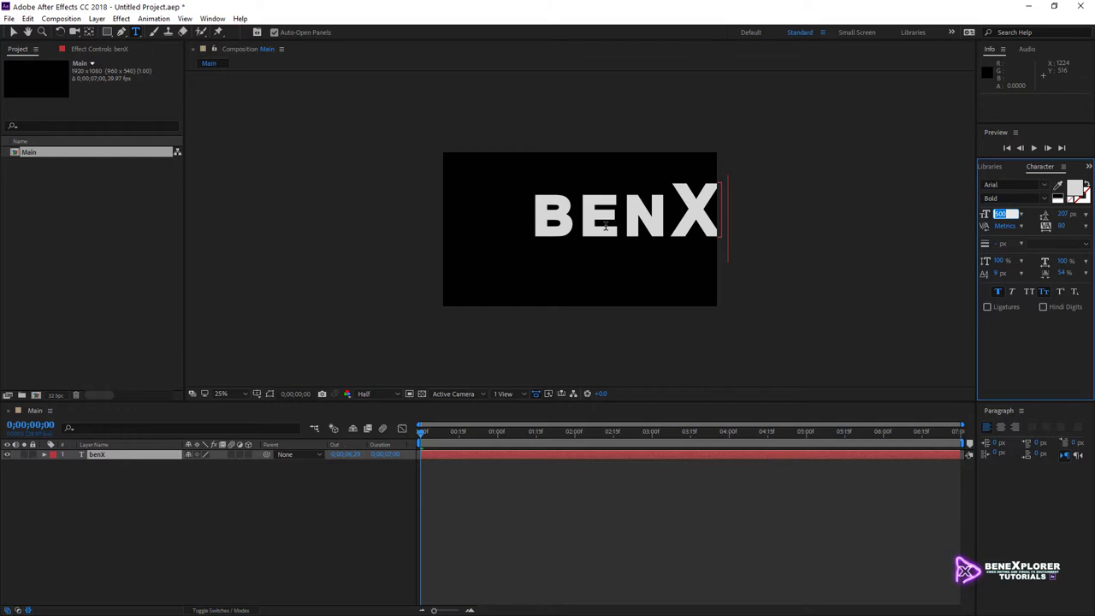
key("Escape")
key("v")
left_click_drag(632, 217, 590, 239)
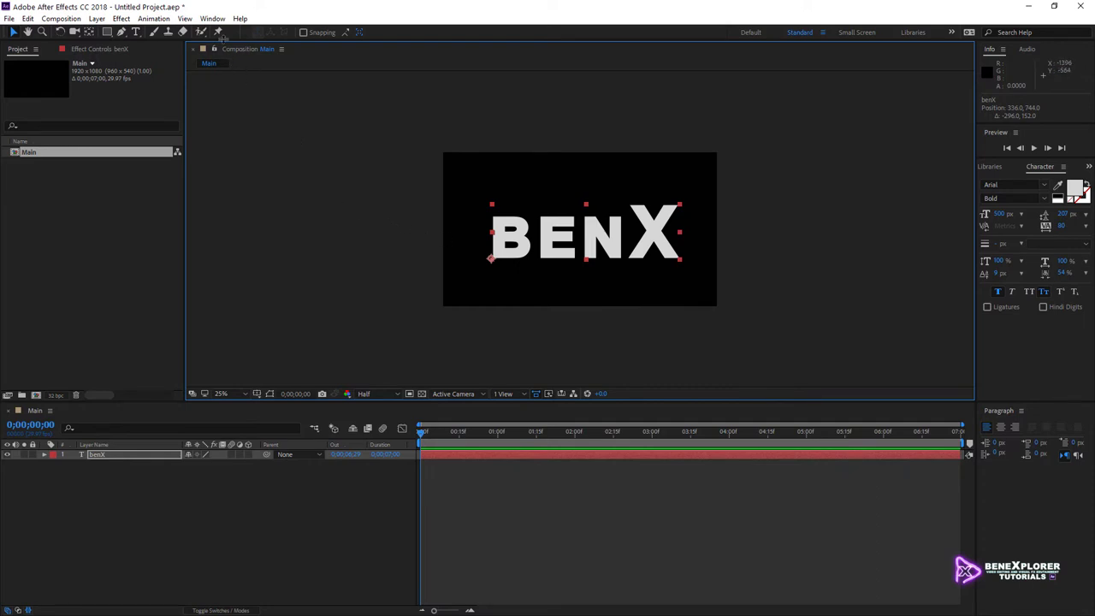
Step: Align the benX text layer to the composition's horizontal and vertical centre
left_click(212, 18)
left_click(228, 93)
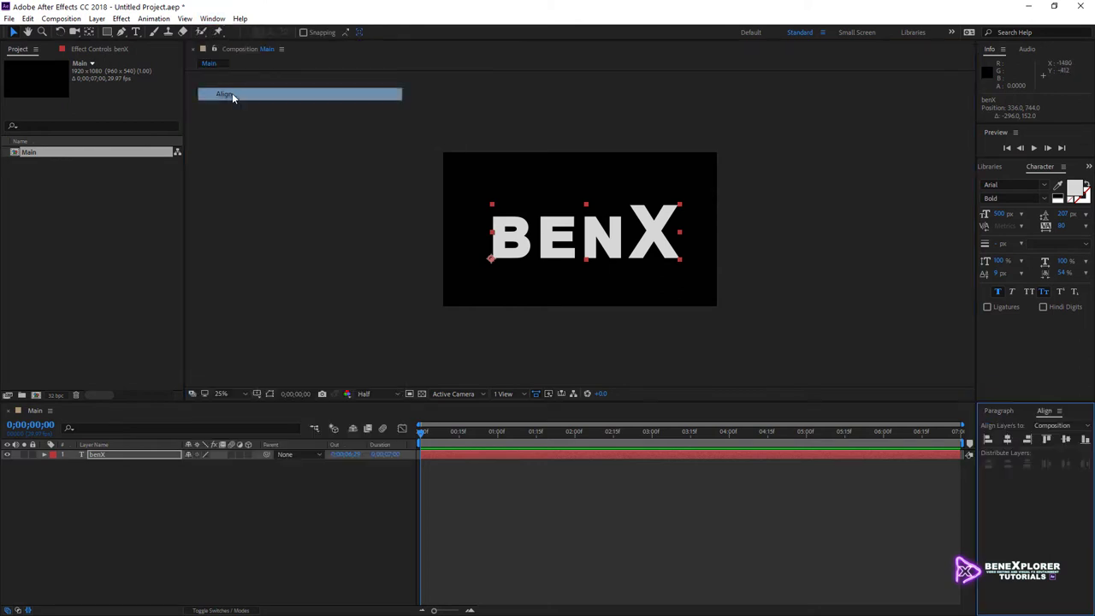
left_click(1007, 440)
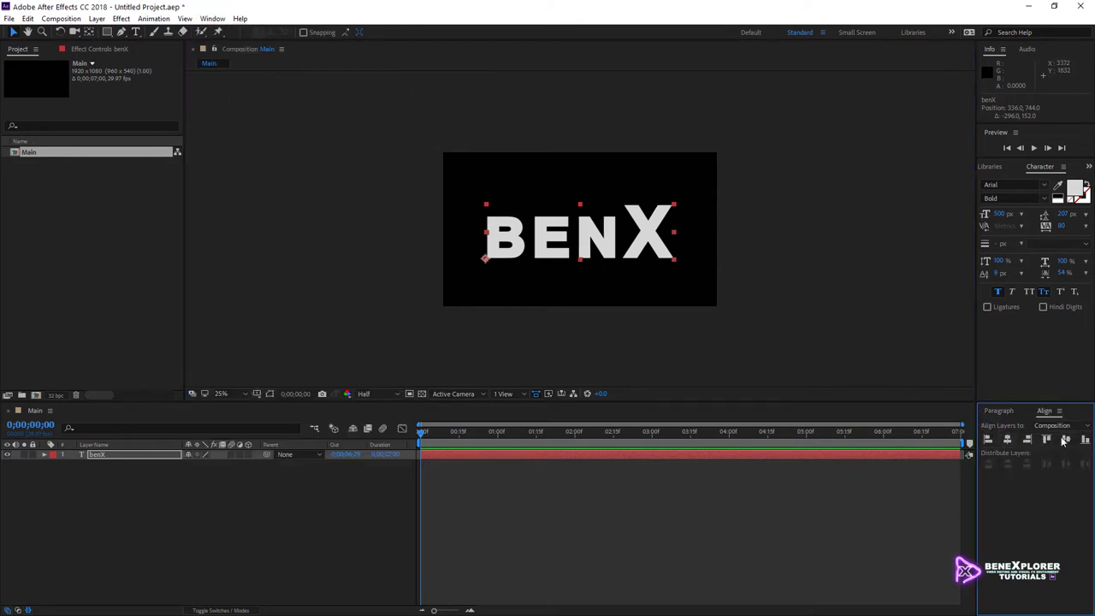
left_click(1063, 440)
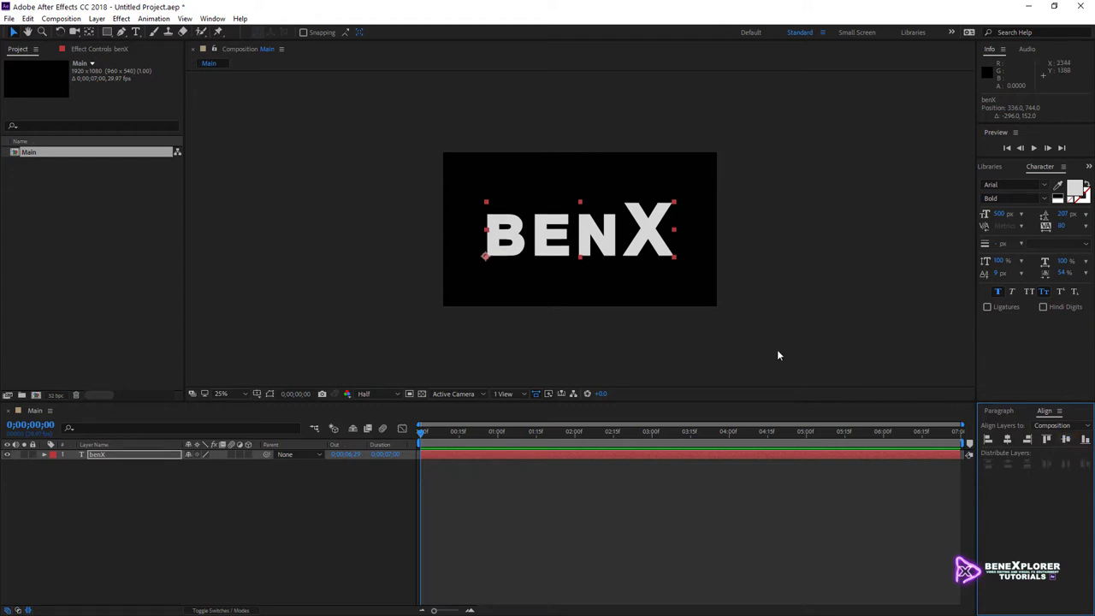
Step: Create masks from the benX text, expand the mask list of the benX Outlines layer, and hide the mask paths in the viewer
right_click(589, 239)
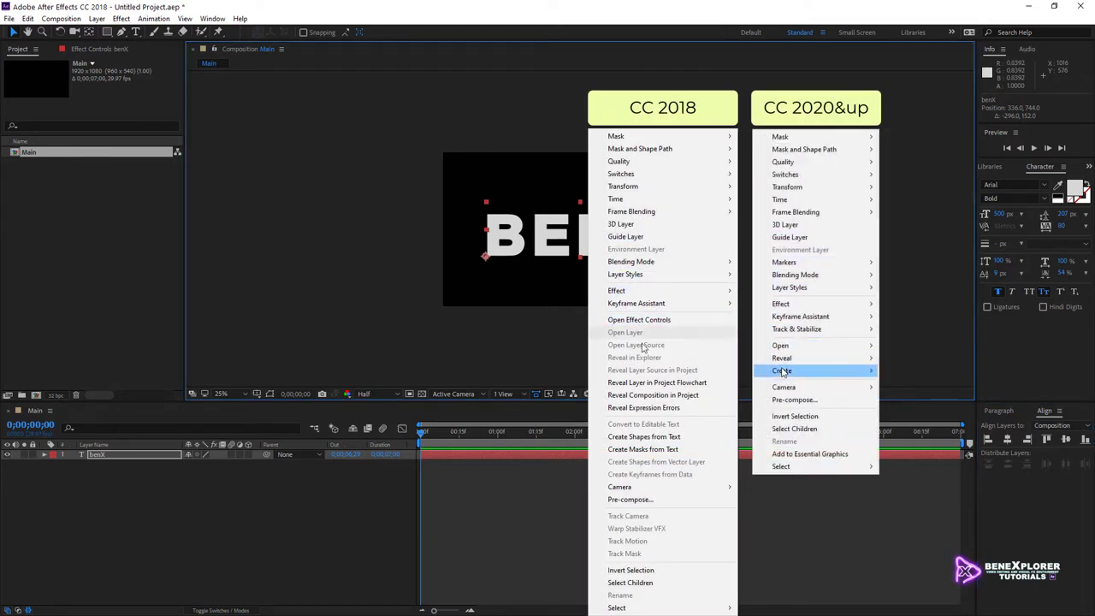
left_click(652, 450)
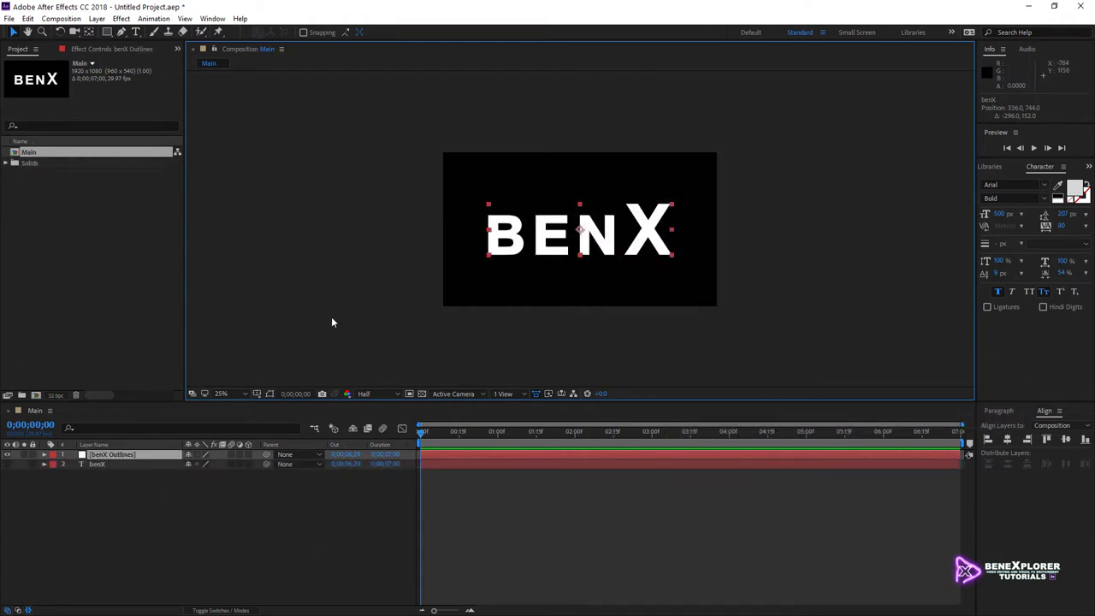
left_click(270, 394)
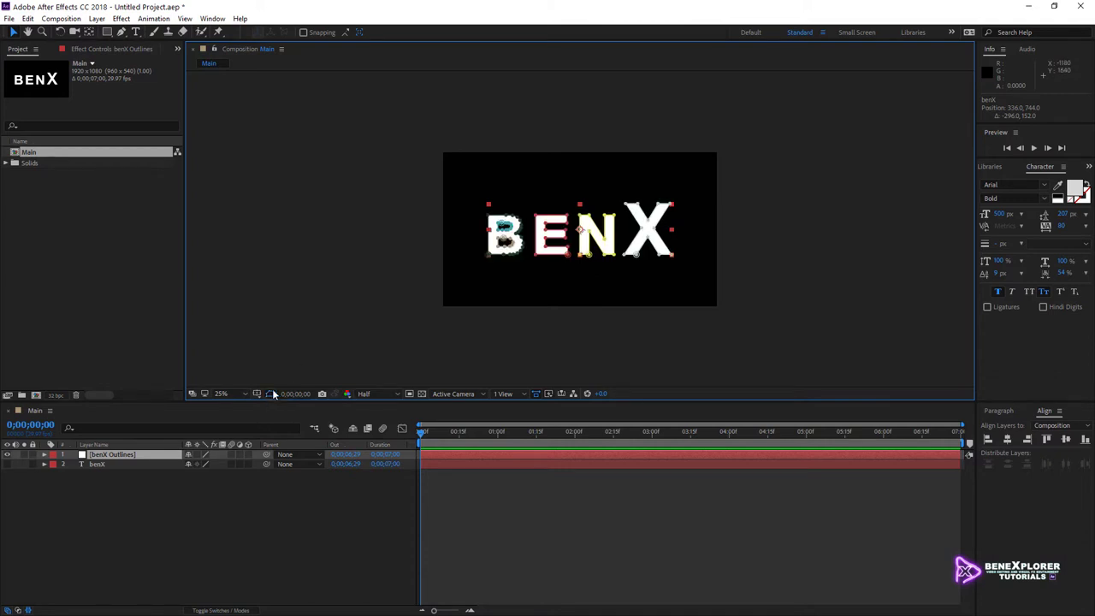
left_click(146, 456)
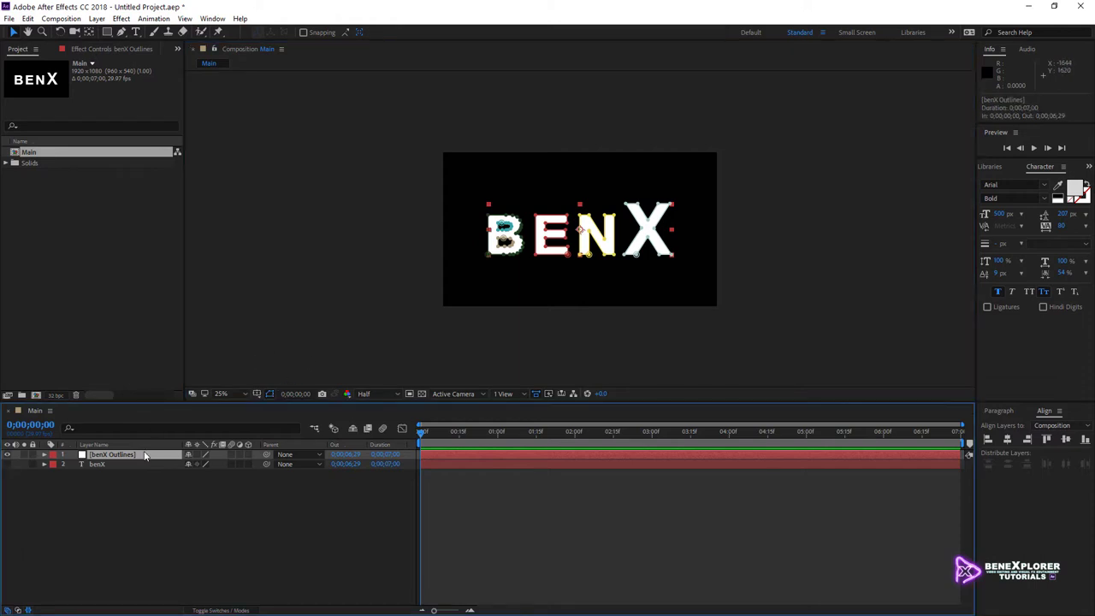
left_click(45, 455)
left_click(53, 466)
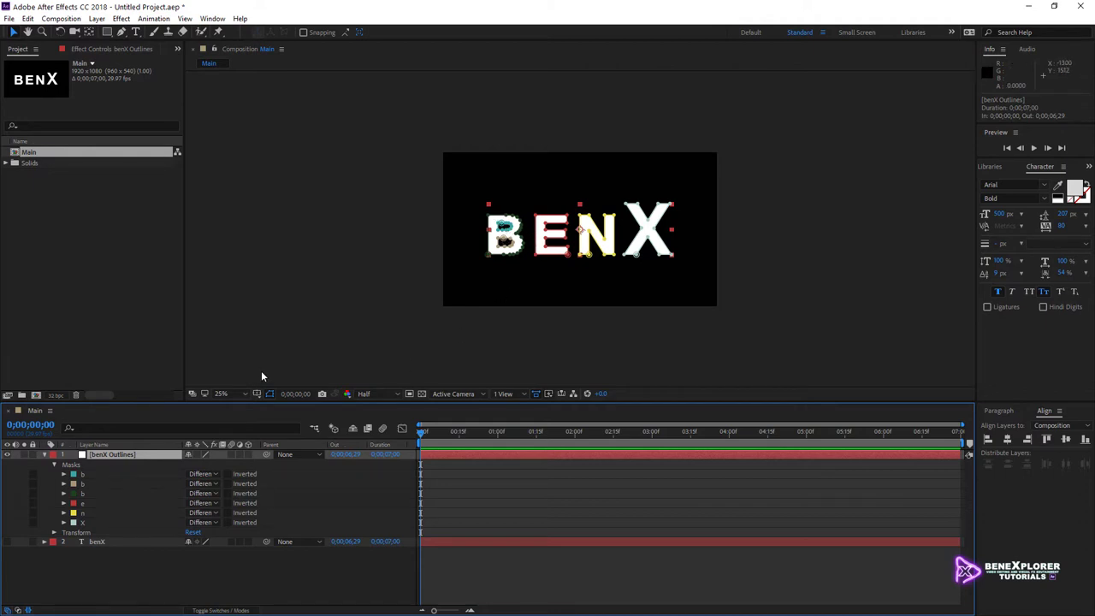
left_click(270, 394)
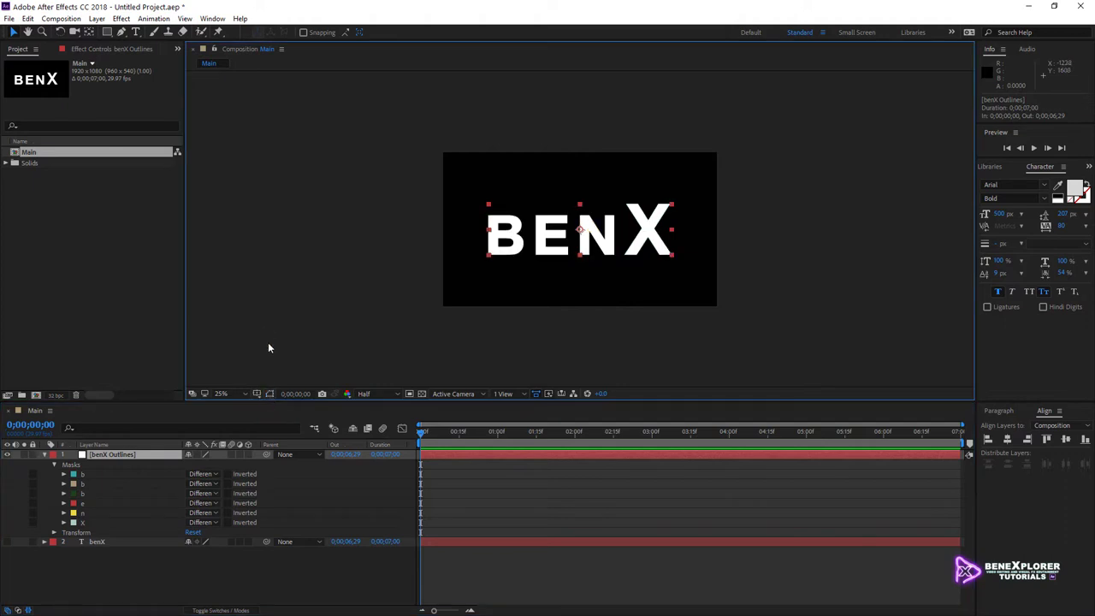
Step: Apply the Video Copilot Saber effect to the benX Outlines layer and set its Core Type to Layer Masks
left_click(121, 18)
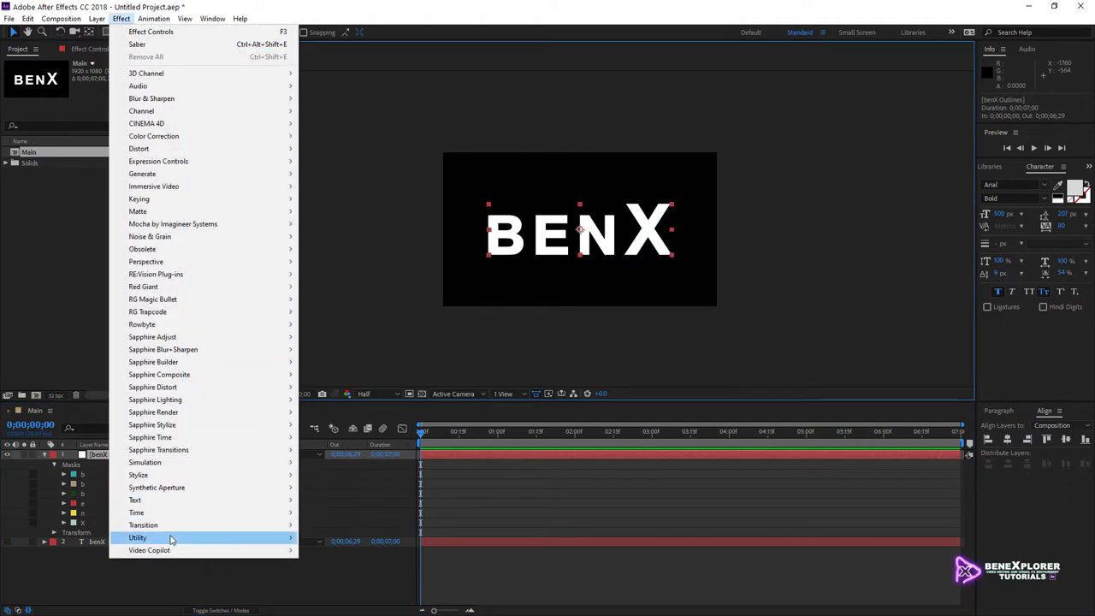
mouse_move(174, 551)
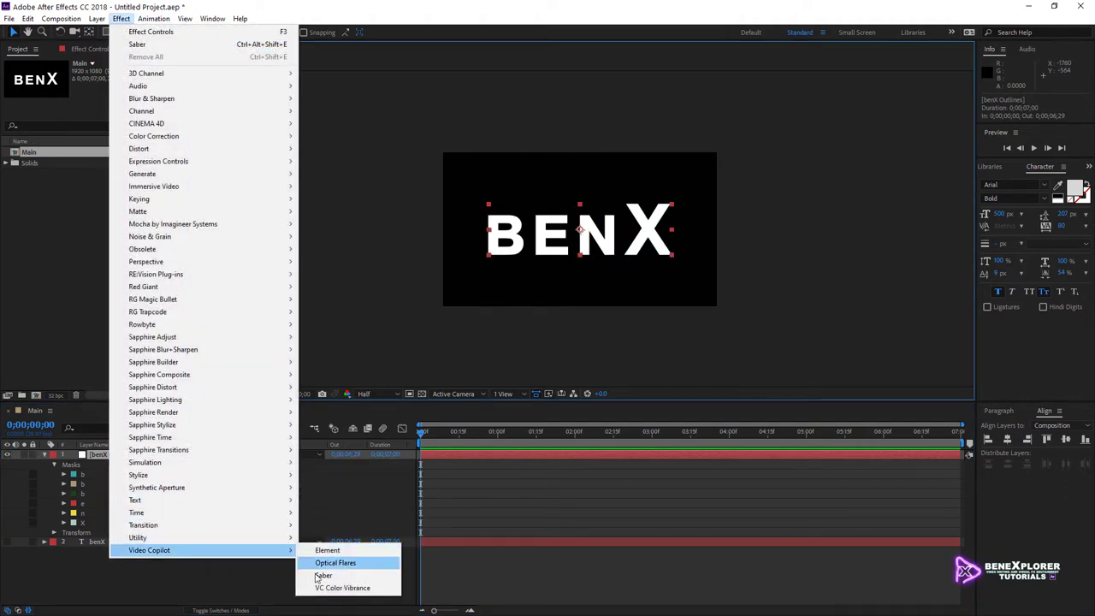
left_click(324, 576)
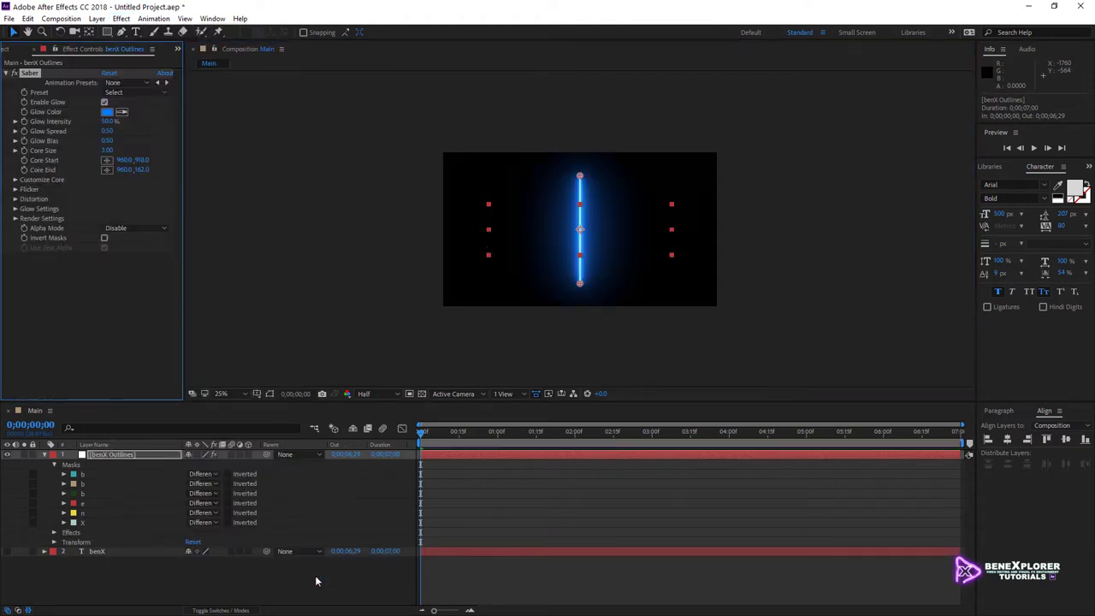
left_click(14, 179)
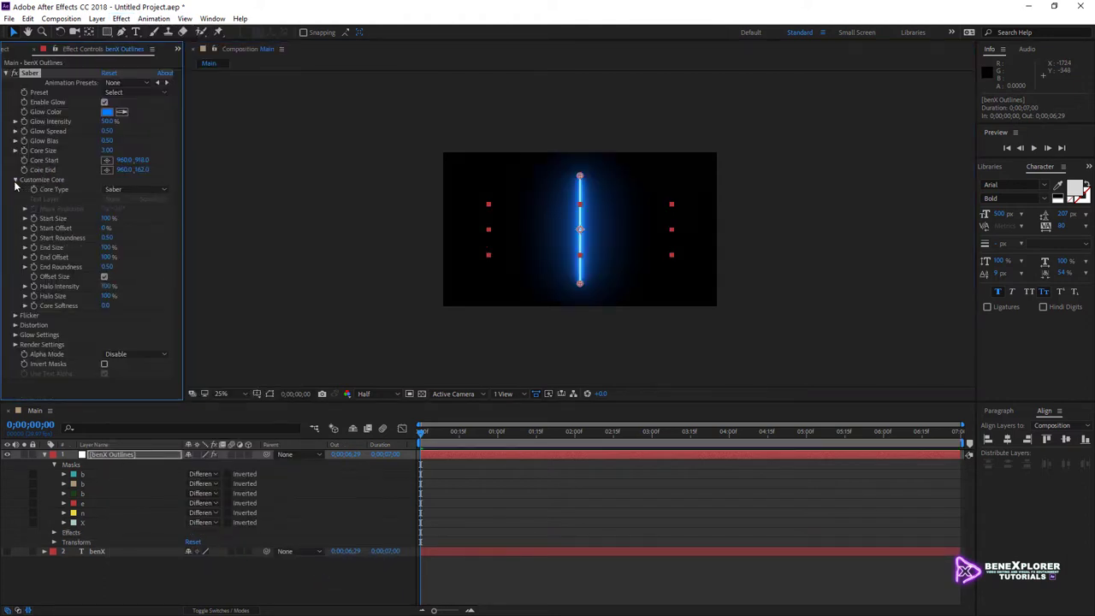
left_click(125, 192)
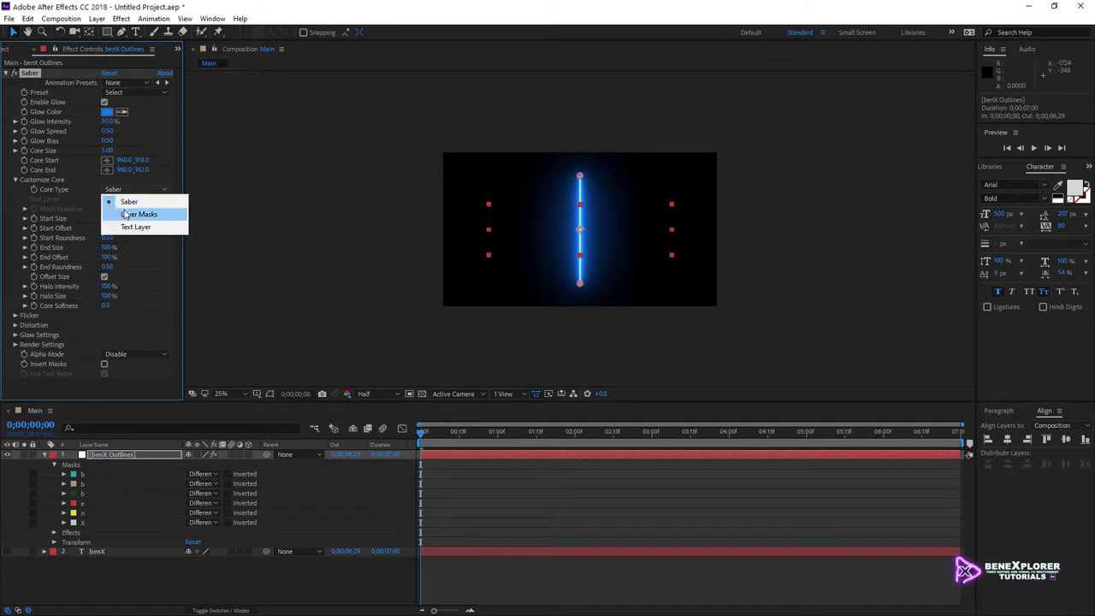
left_click(125, 213)
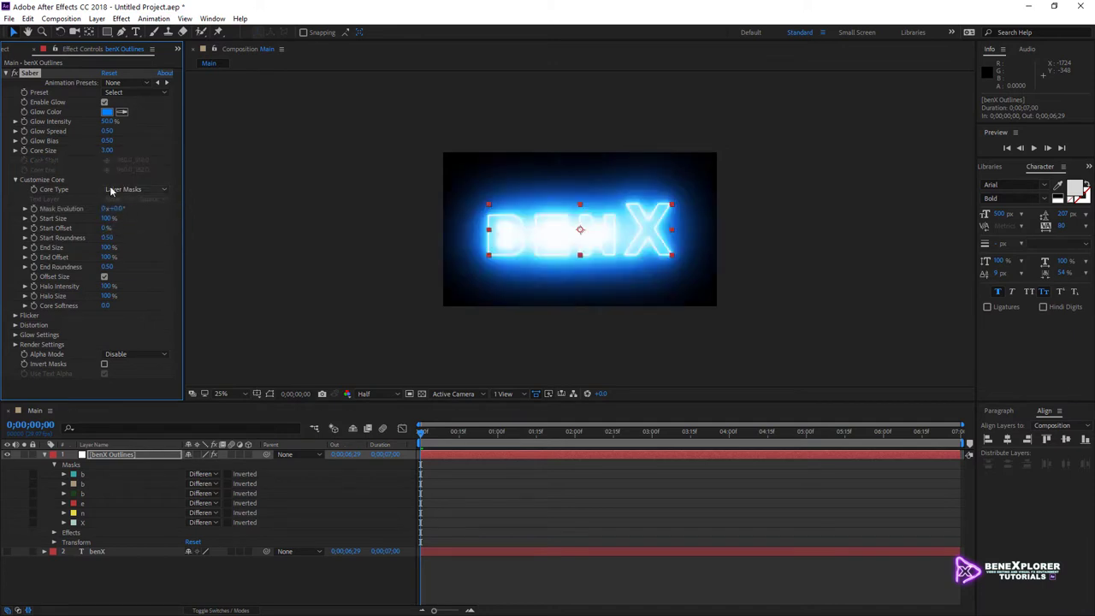
Step: Set the Saber effect's Glow Intensity to 20%
left_click(108, 121)
type("20")
key("Return")
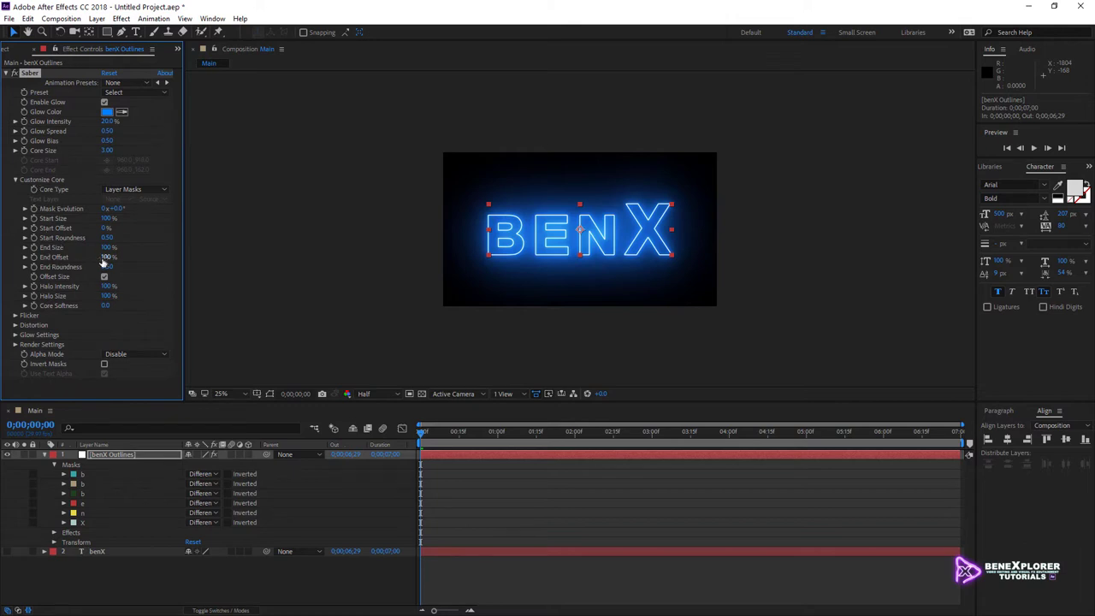
Step: Try Saber's End Offset at about 1% and back at 100%, and delete the Saber effect from the benX Outlines layer
left_click_drag(106, 257, 72, 258)
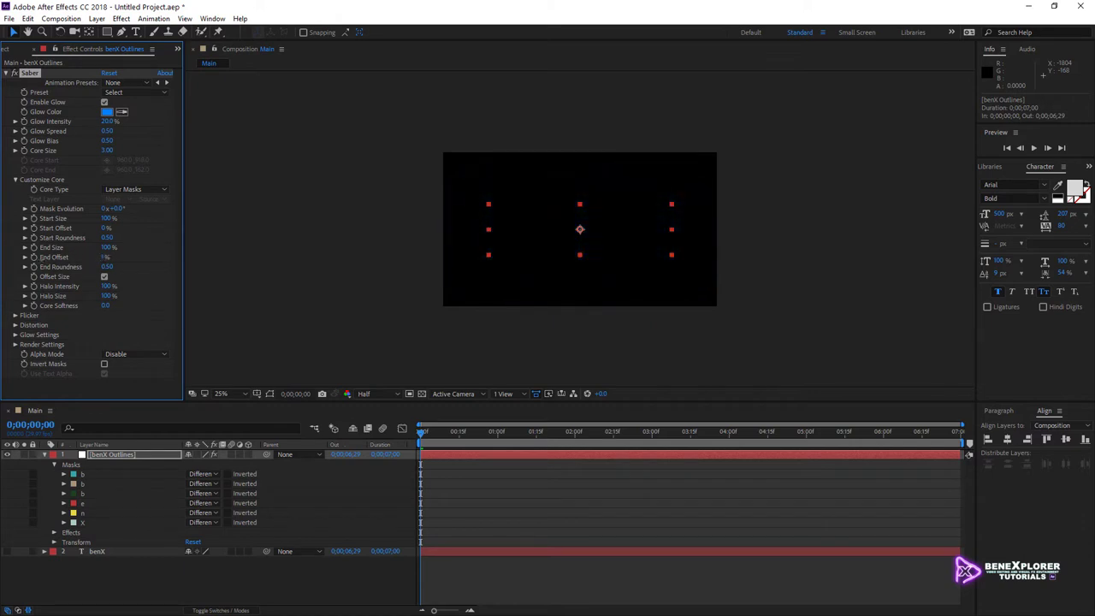
mouse_move(105, 256)
left_mouse_down()
mouse_move(171, 256)
mouse_move(68, 256)
mouse_move(126, 266)
left_mouse_up()
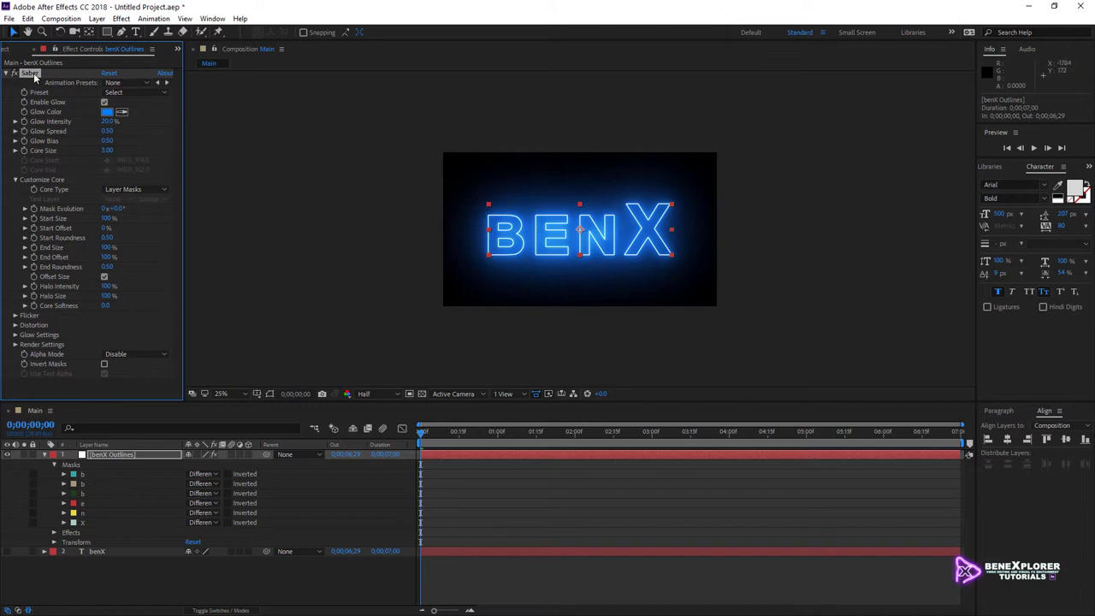
key("Delete")
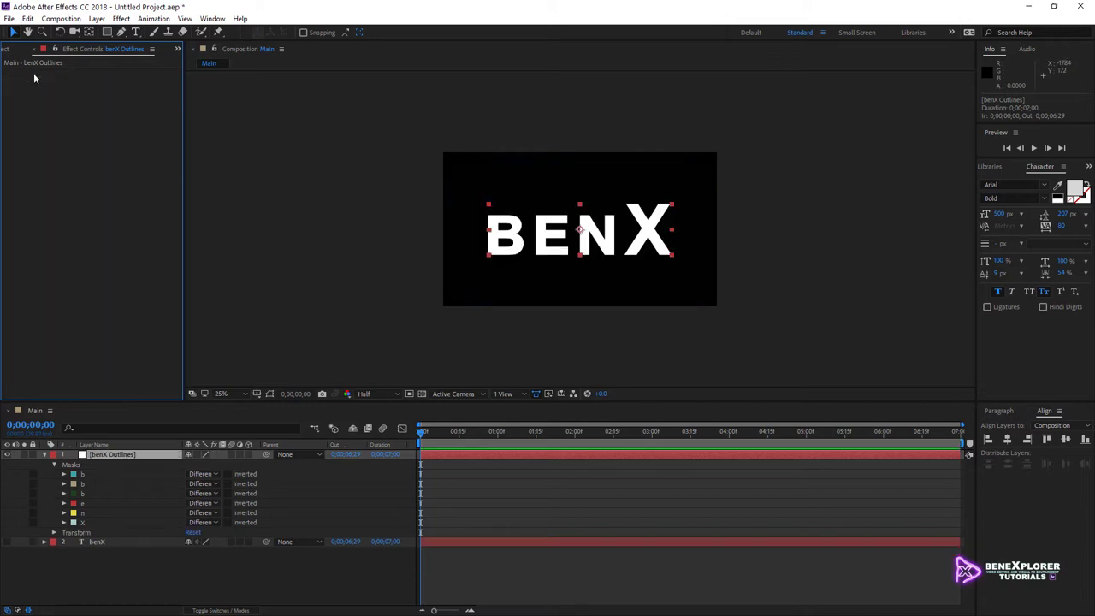
Step: Duplicate the benX Outlines layer five times to get one outline layer per mask
left_click(132, 462)
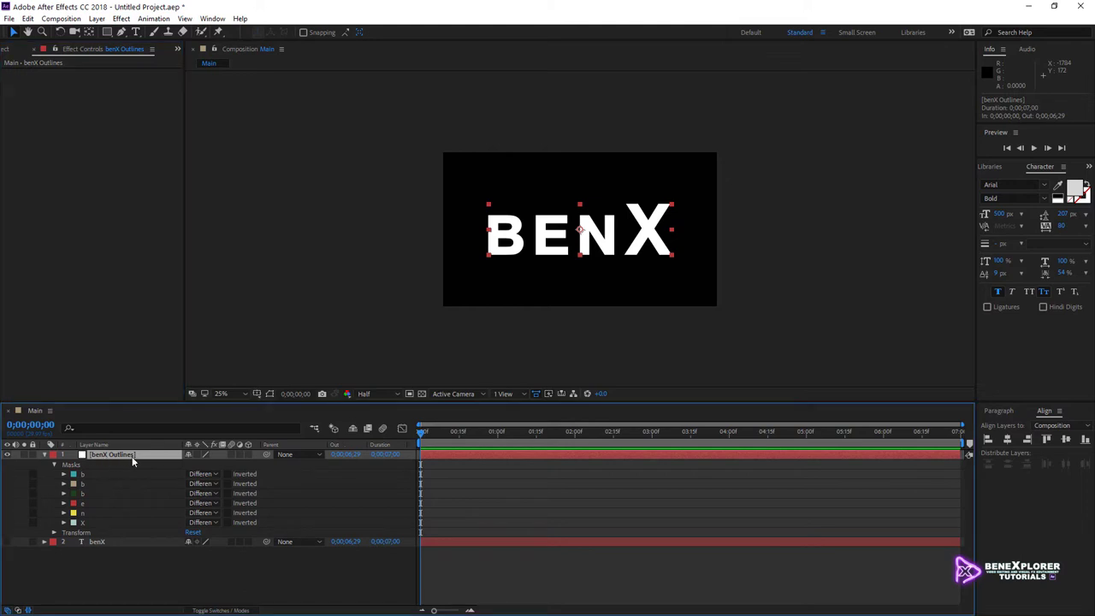
key("ctrl+d")
key("ctrl+d")
key("ctrl+d")
key("ctrl+d")
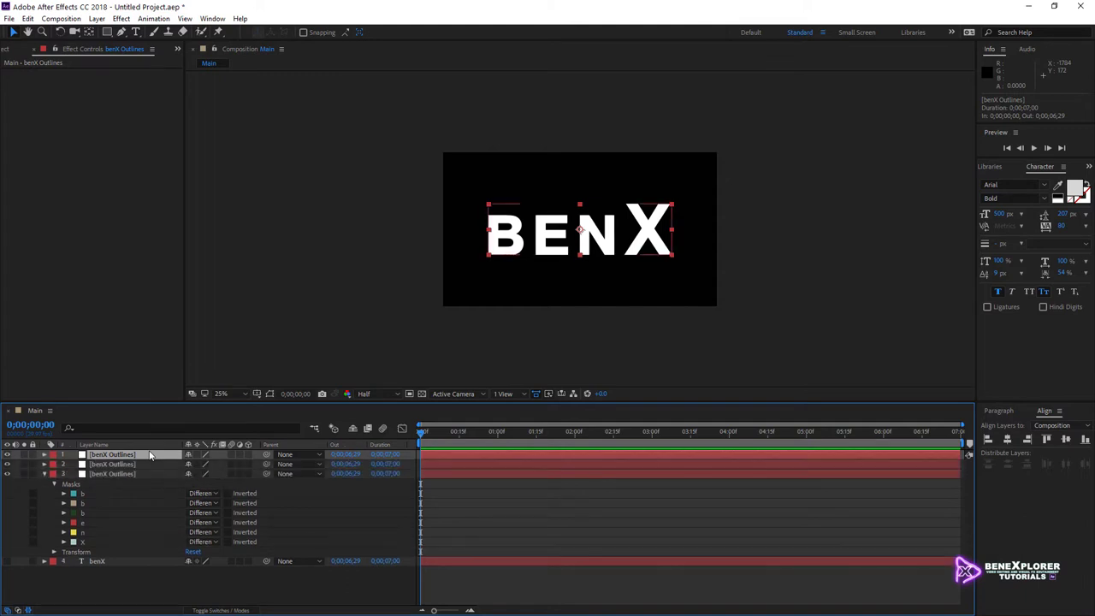
key("ctrl+d")
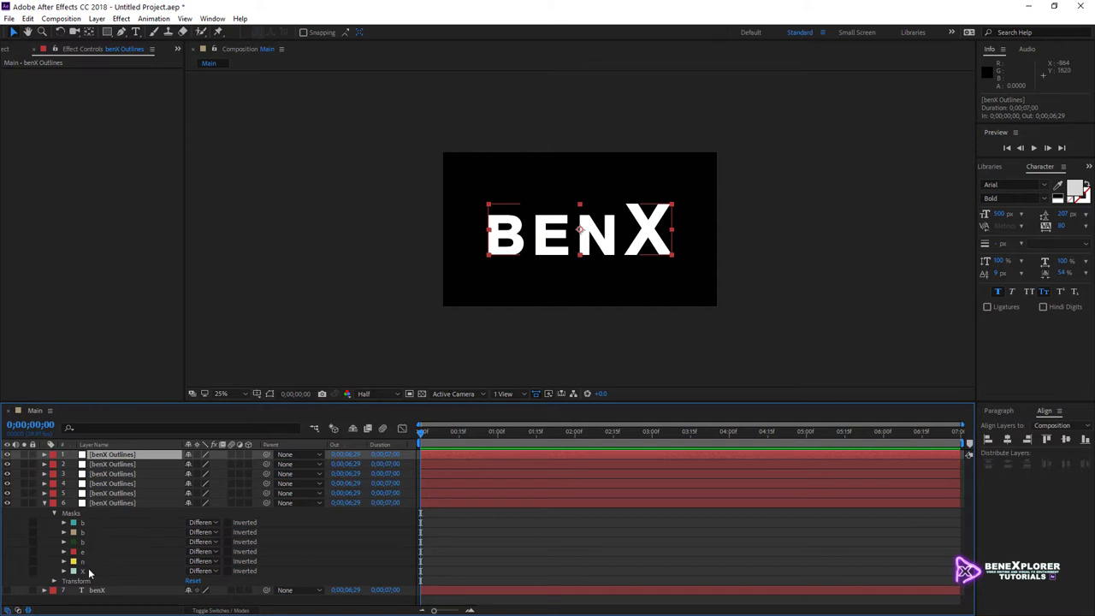
Step: Rename the three uppermost benX Outlines layers to B
left_click(117, 459)
key("Return")
type("b")
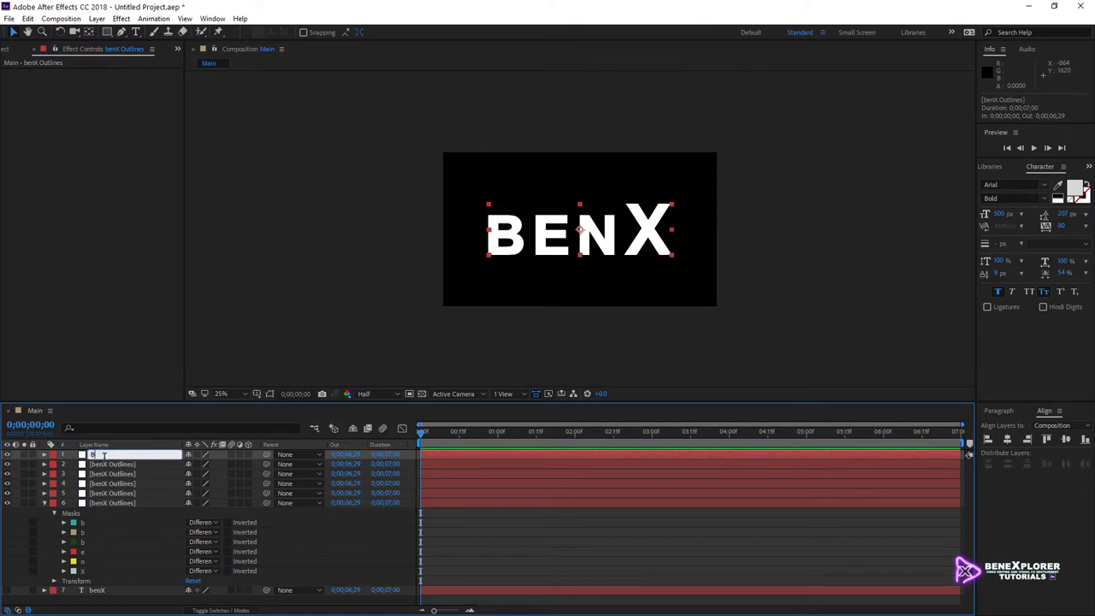
key("Tab")
type("b")
key("Tab")
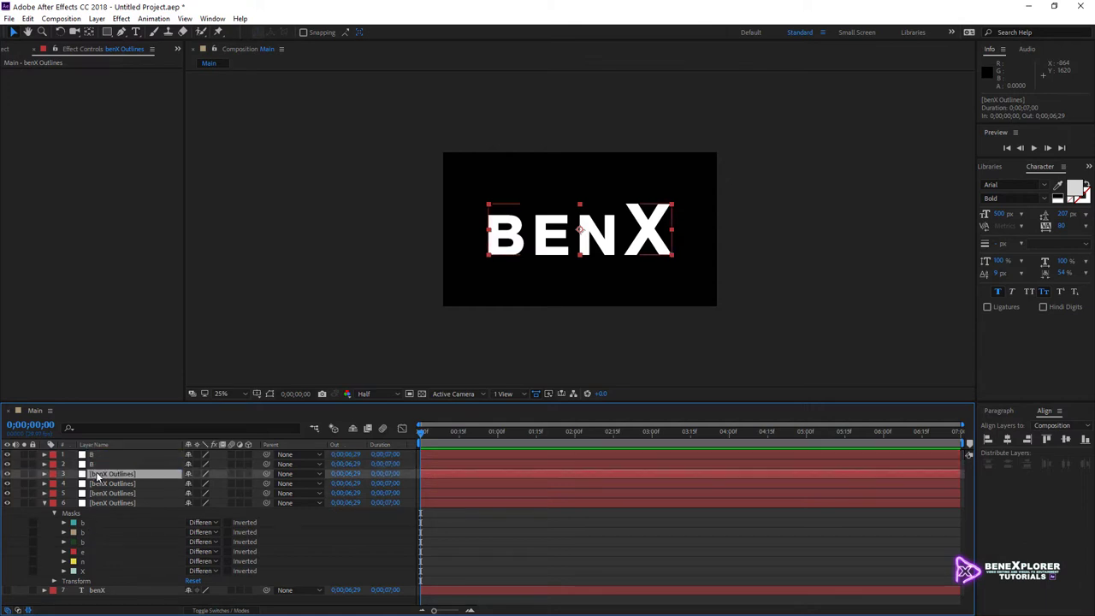
type("b")
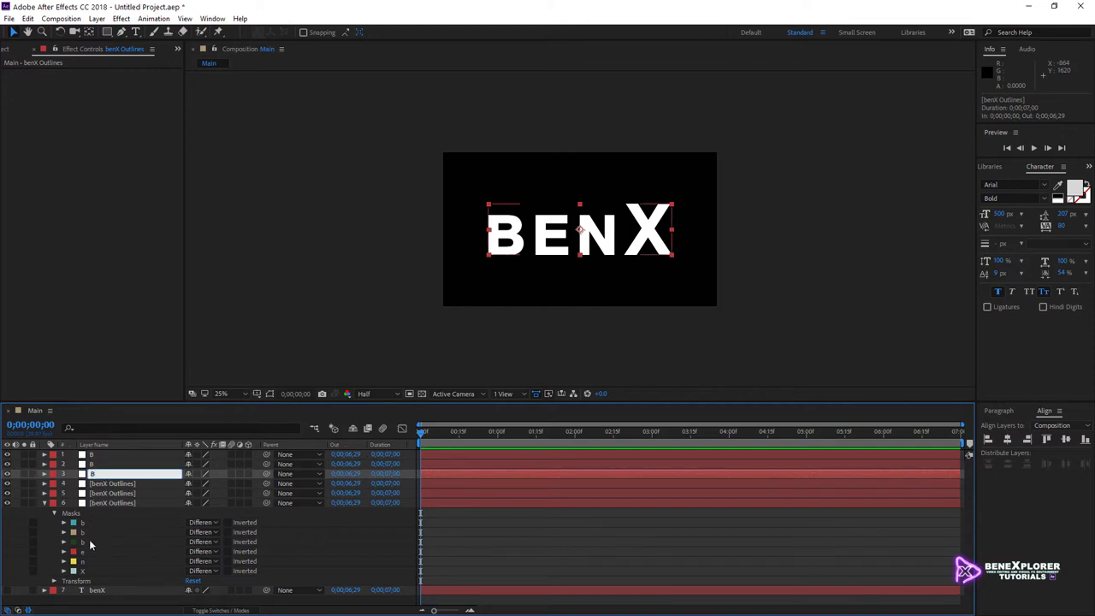
Step: Rename the three remaining benX Outlines layers, in order, to E, N and X
left_click(117, 485)
key("Return")
type("e")
key("Tab")
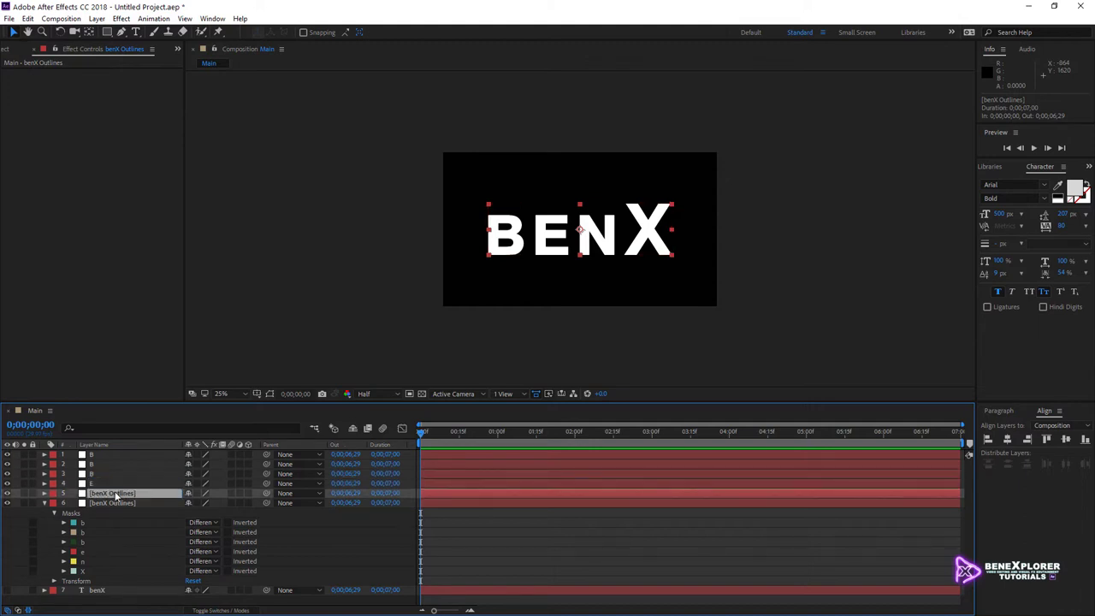
type("n")
key("Tab")
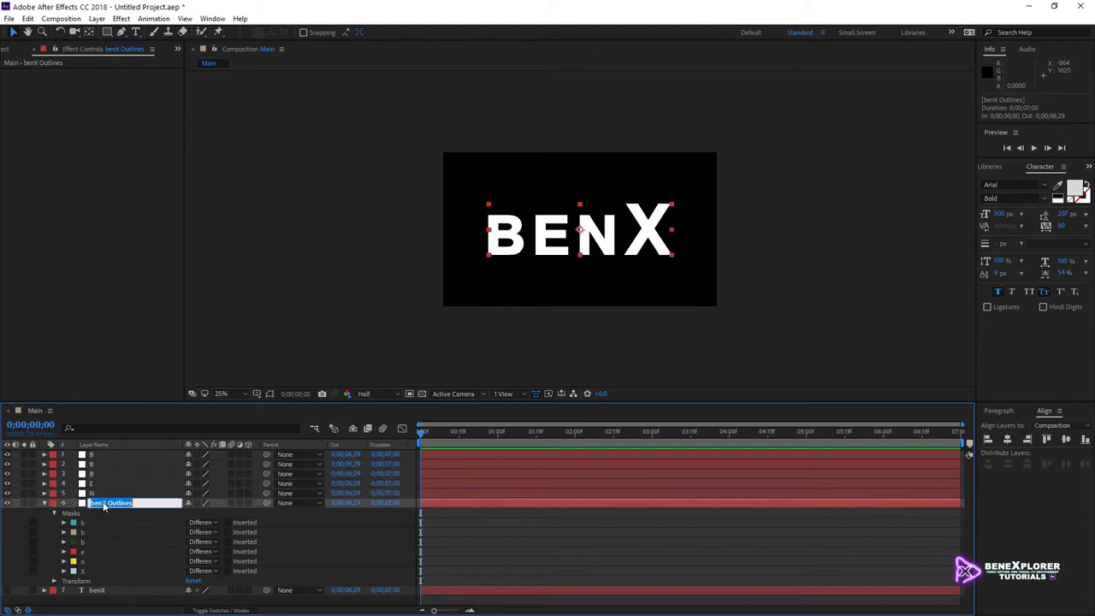
type("x")
Step: Delete every mask from the first B layer except the first b mask, and collapse the layer
left_click(119, 453)
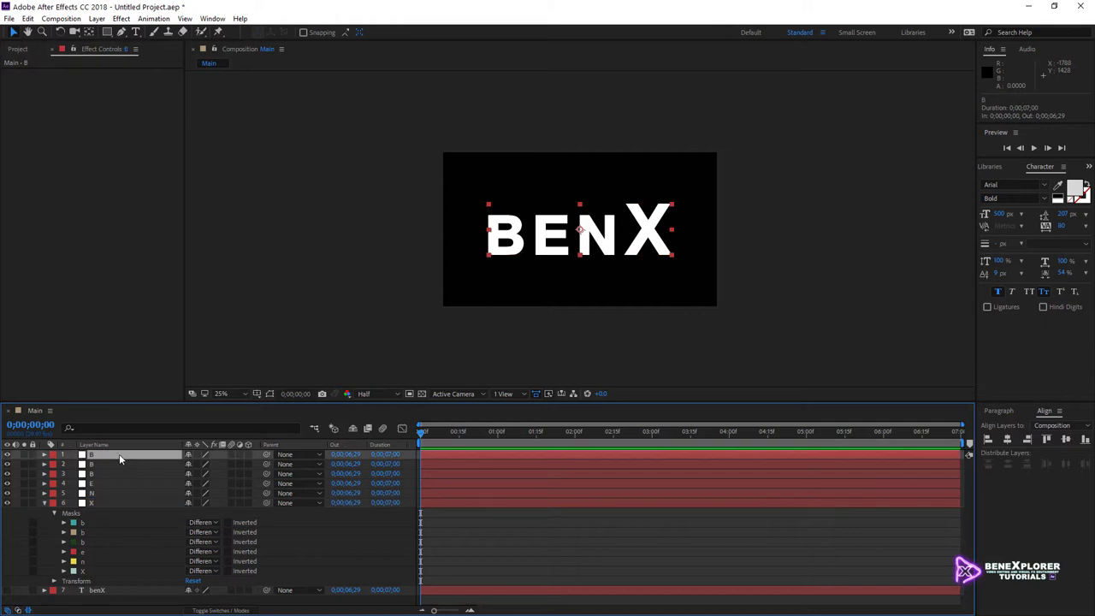
left_click(44, 454)
left_click(54, 464)
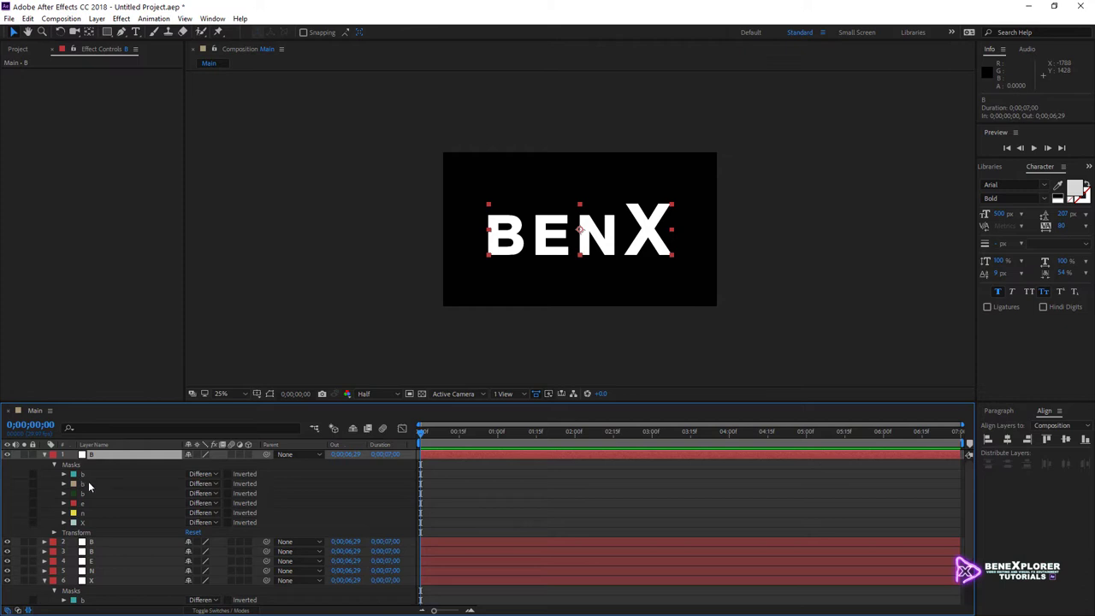
left_click(85, 483)
left_click(93, 521, "shift")
key("Delete")
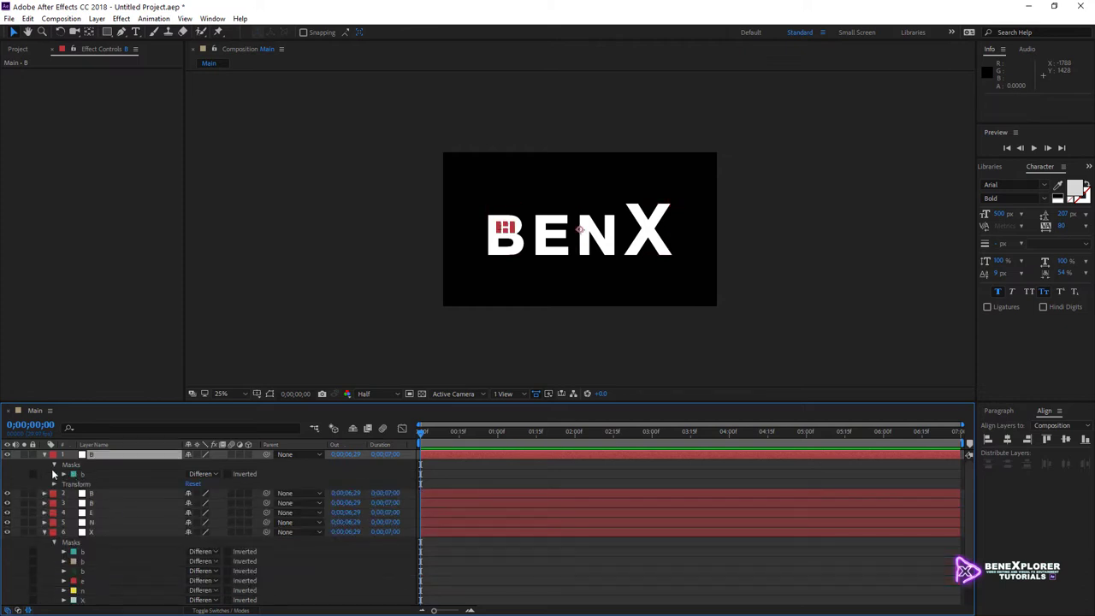
left_click(45, 454)
Step: Delete every mask from the second B layer except the second b mask, and collapse the layer
left_click(44, 463)
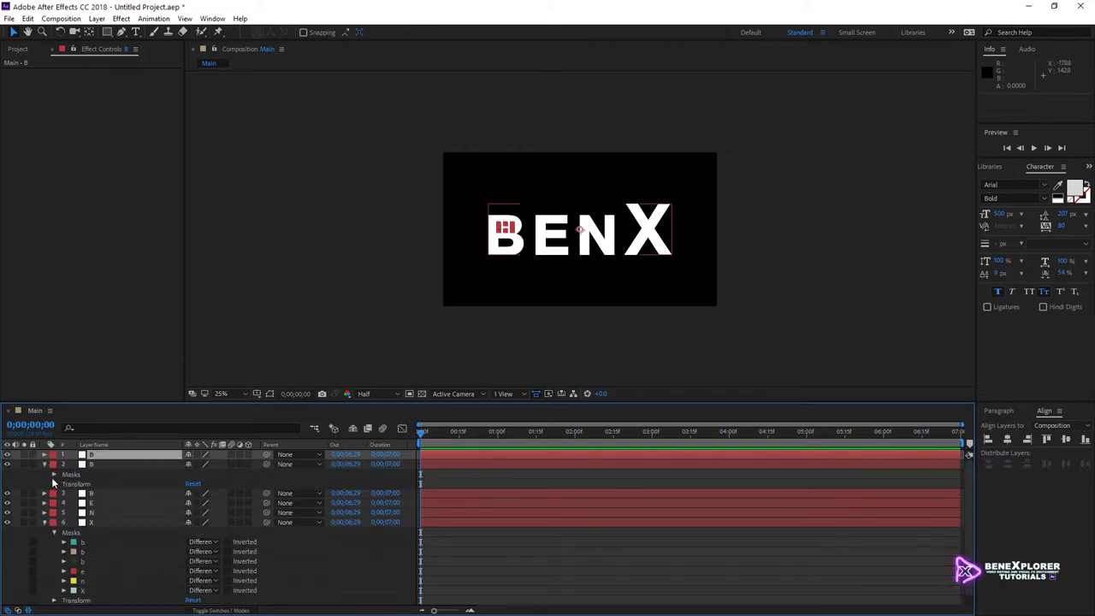
left_click(54, 474)
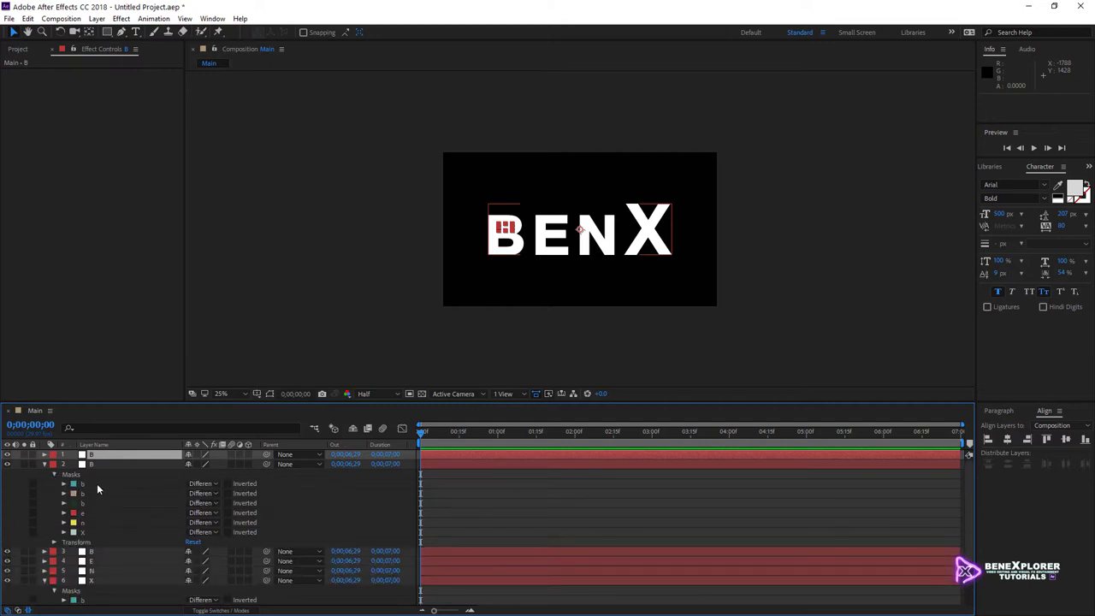
left_click(97, 483)
left_click(94, 531, "shift")
left_click(90, 493, "ctrl")
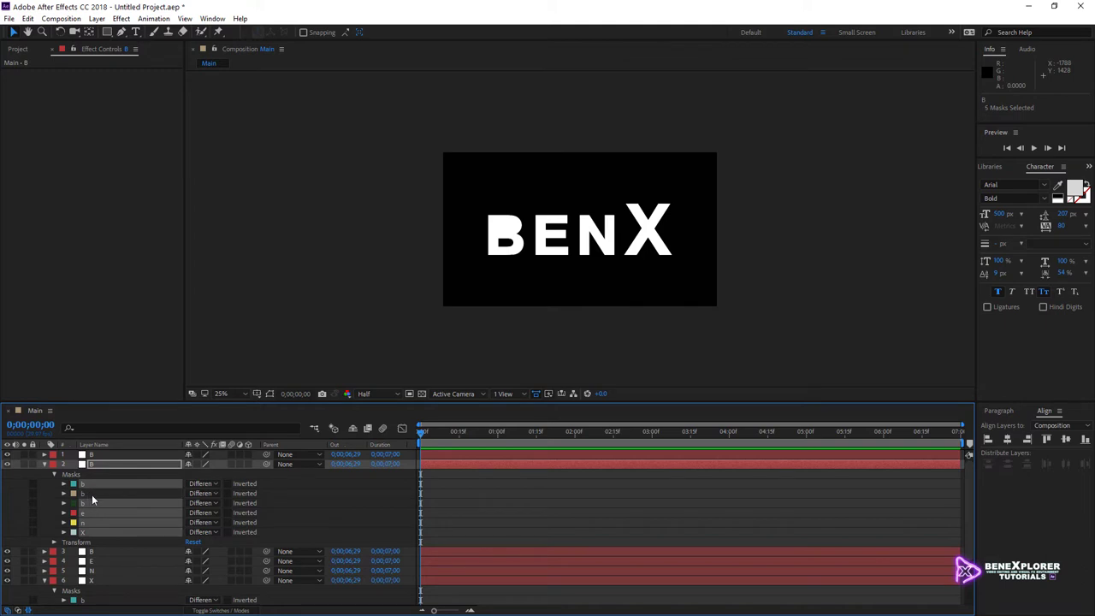
key("Delete")
left_click(45, 463)
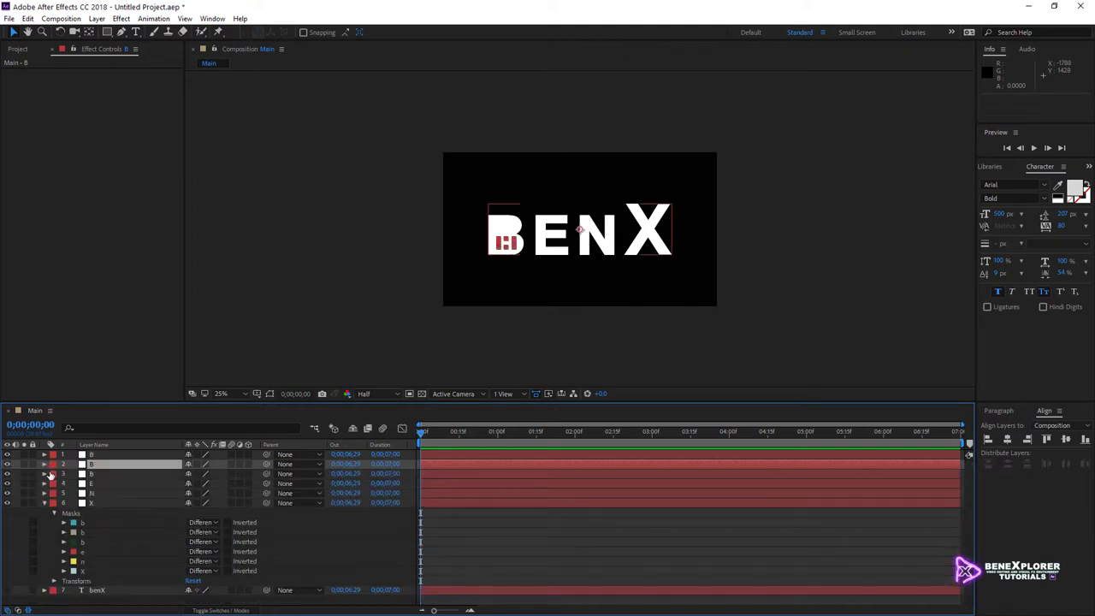
Step: Keep only the third b mask on the third B layer and only the e mask on the E layer, deleting the others
left_click(45, 473)
left_click(94, 473)
left_click(44, 511)
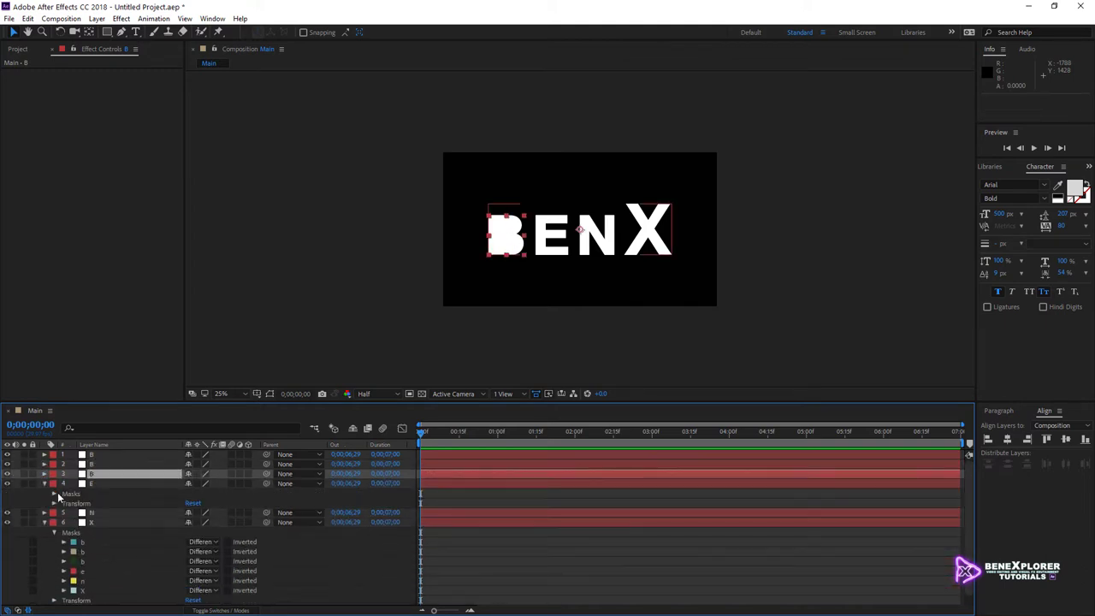
left_click(44, 473)
left_click(92, 483)
Step: Keep only the n mask on the N layer and only the X mask on the X layer, deleting the others
left_click(92, 493)
left_click(83, 551, "ctrl")
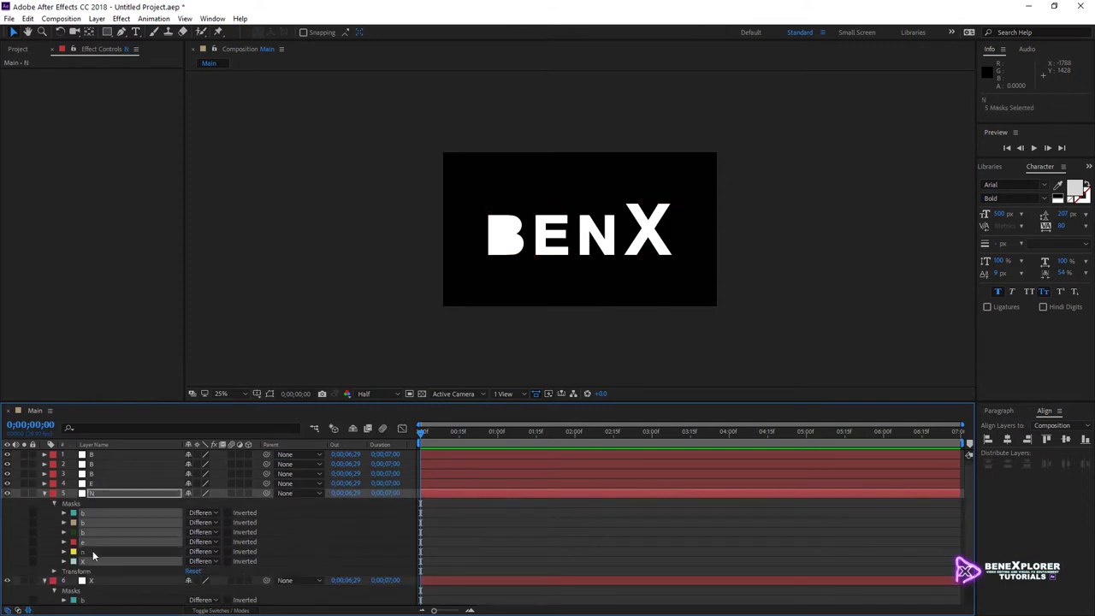
key("Delete")
left_click(44, 493)
left_click(92, 502)
left_click(83, 571, "ctrl")
key("Delete")
left_click(45, 503)
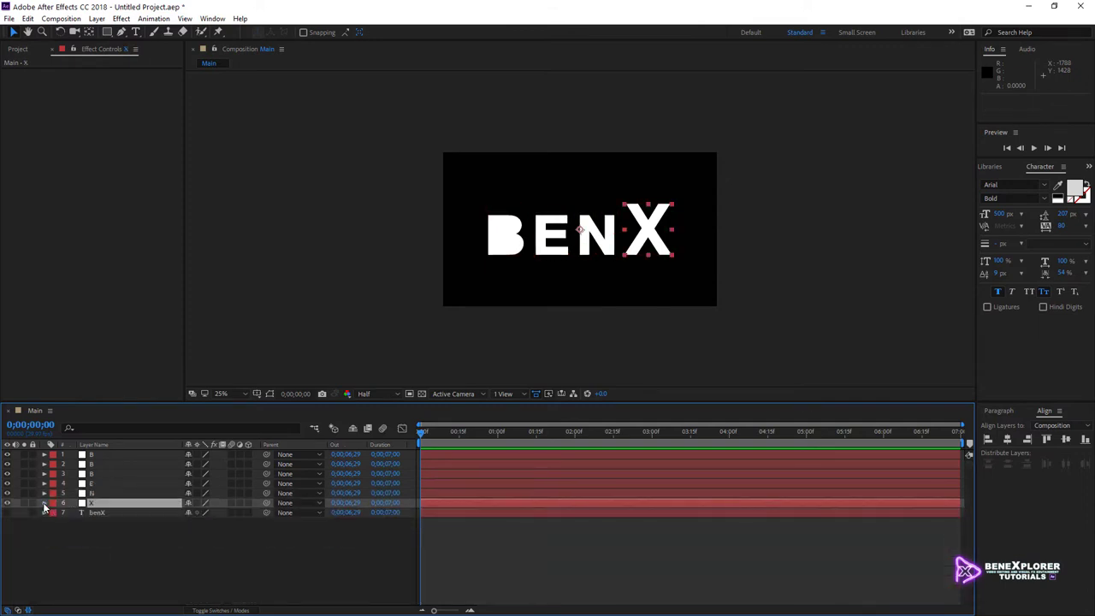
Step: Apply the Video Copilot Saber effect to the first B layer and set its Core Type to Layer Masks
left_click(95, 455)
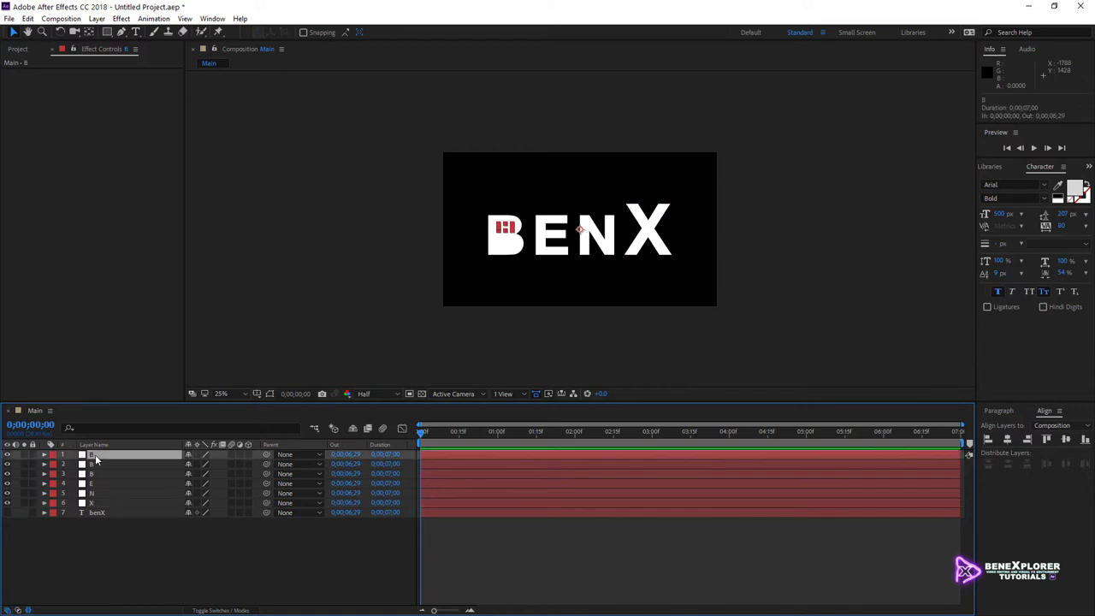
left_click(120, 18)
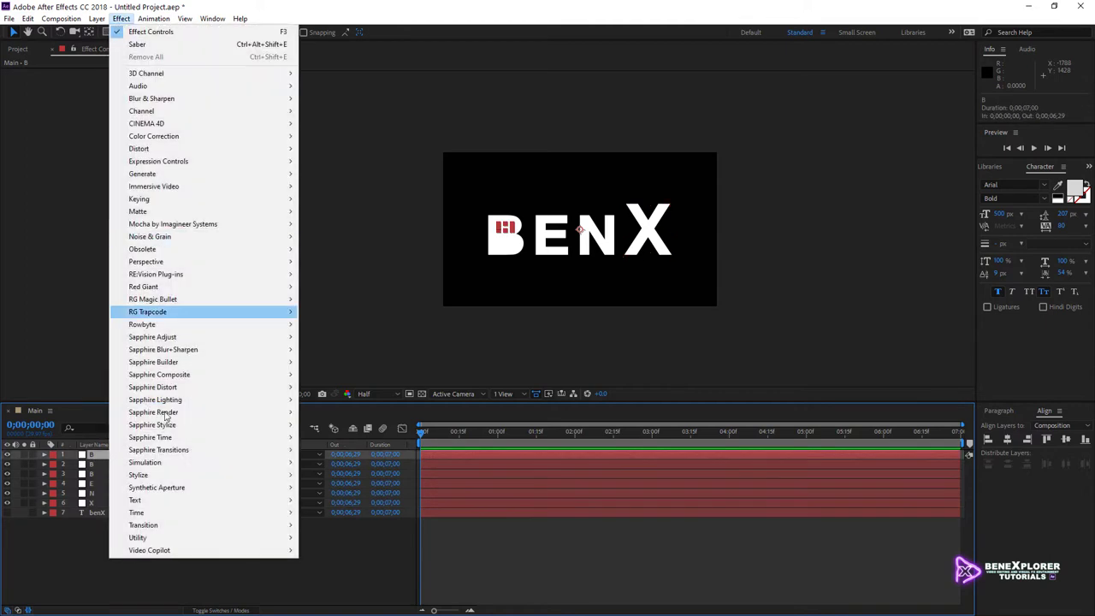
mouse_move(251, 552)
left_click(318, 574)
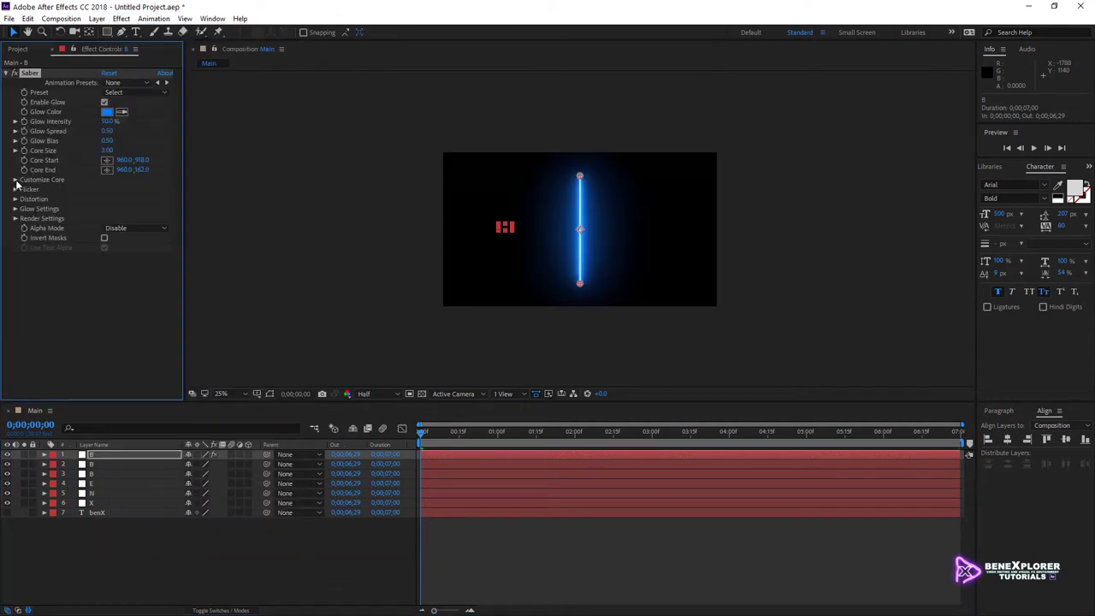
left_click(15, 180)
left_click(114, 190)
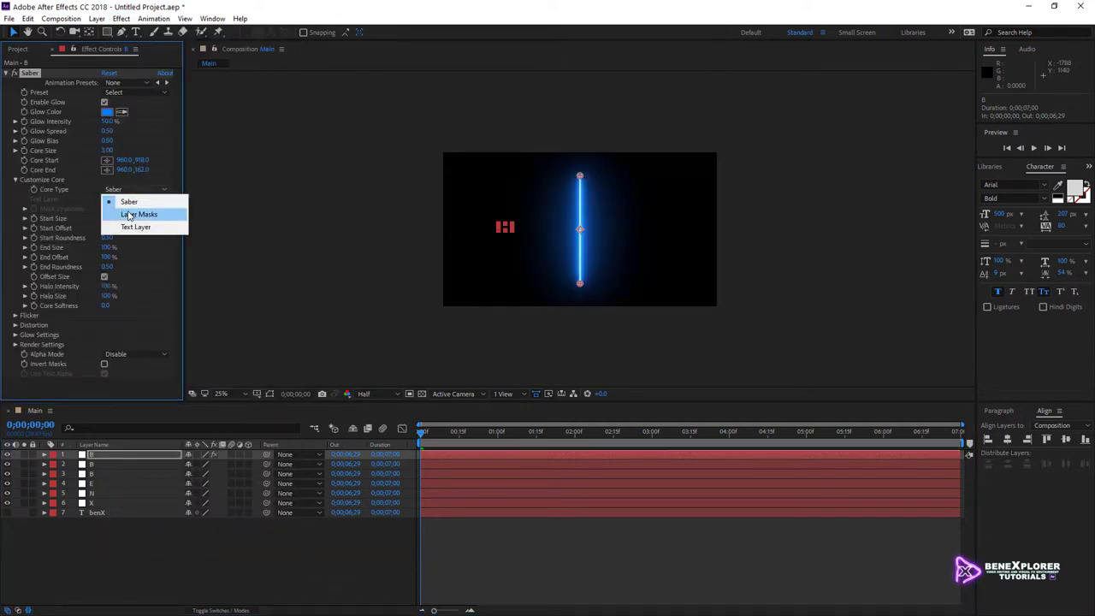
left_click(128, 213)
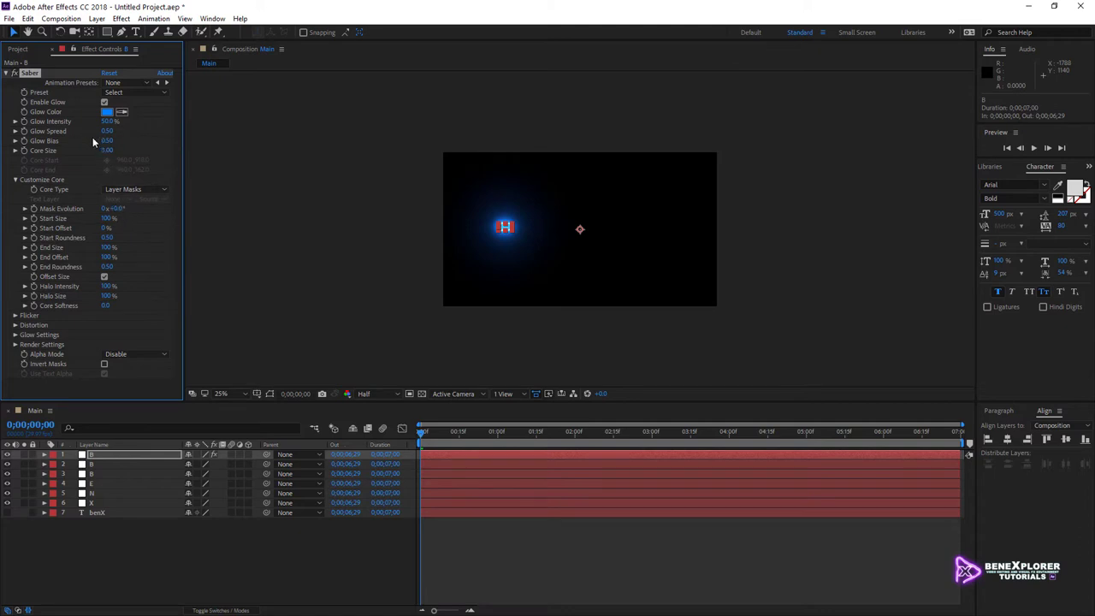
Step: Set the Glow Intensity of the first B layer's Saber effect to 20%
left_click(109, 122)
type("200")
key("Return")
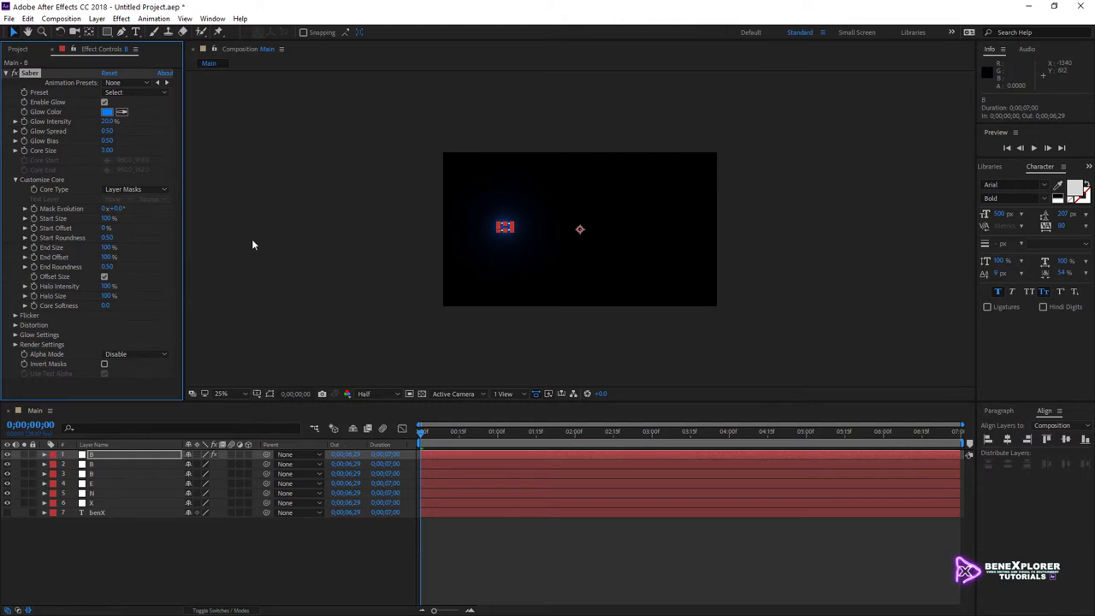
Step: Animate Saber's End Offset on the first B layer with keyframes of 0% at 0;00;00;00 and 100% at 0;00;00;10
key("period")
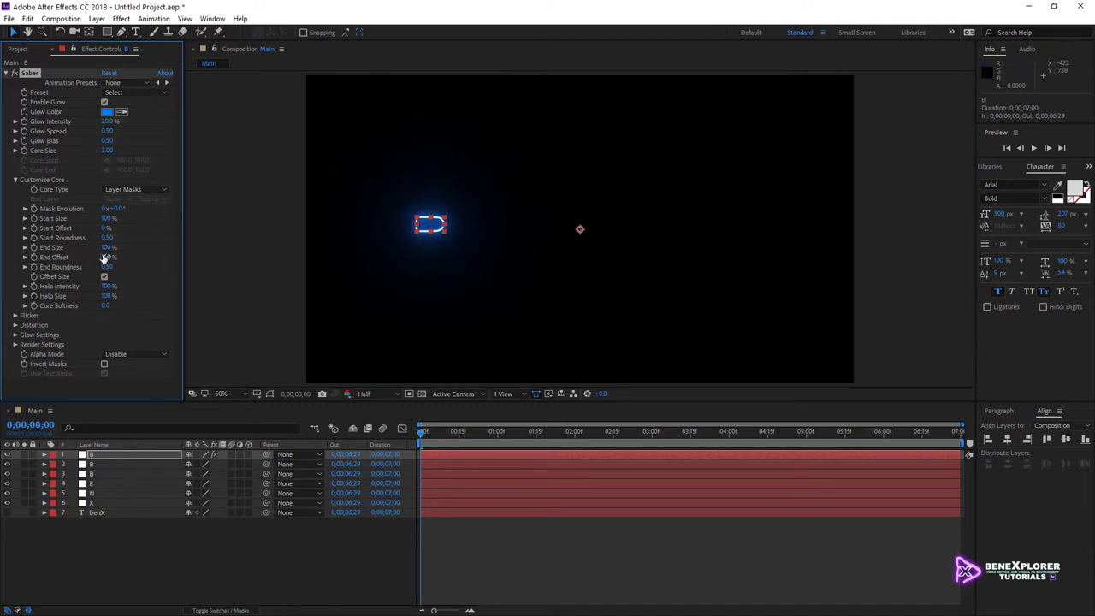
mouse_move(104, 257)
left_mouse_down()
mouse_move(49, 264)
mouse_move(119, 259)
left_mouse_up()
mouse_move(422, 434)
left_mouse_down()
mouse_move(434, 434)
mouse_move(420, 434)
left_mouse_up()
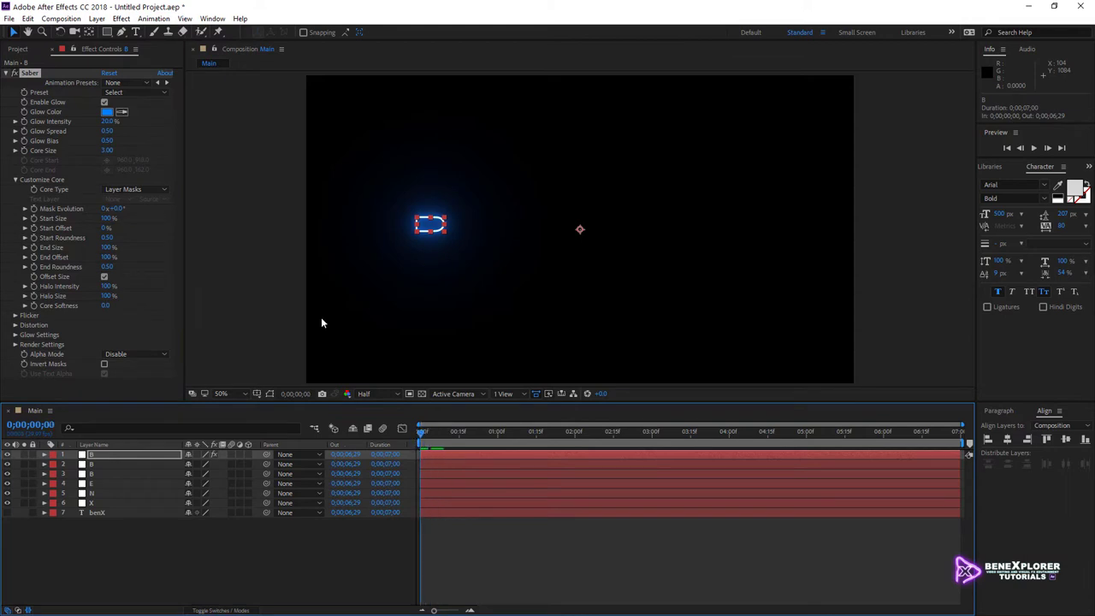
left_click(34, 257)
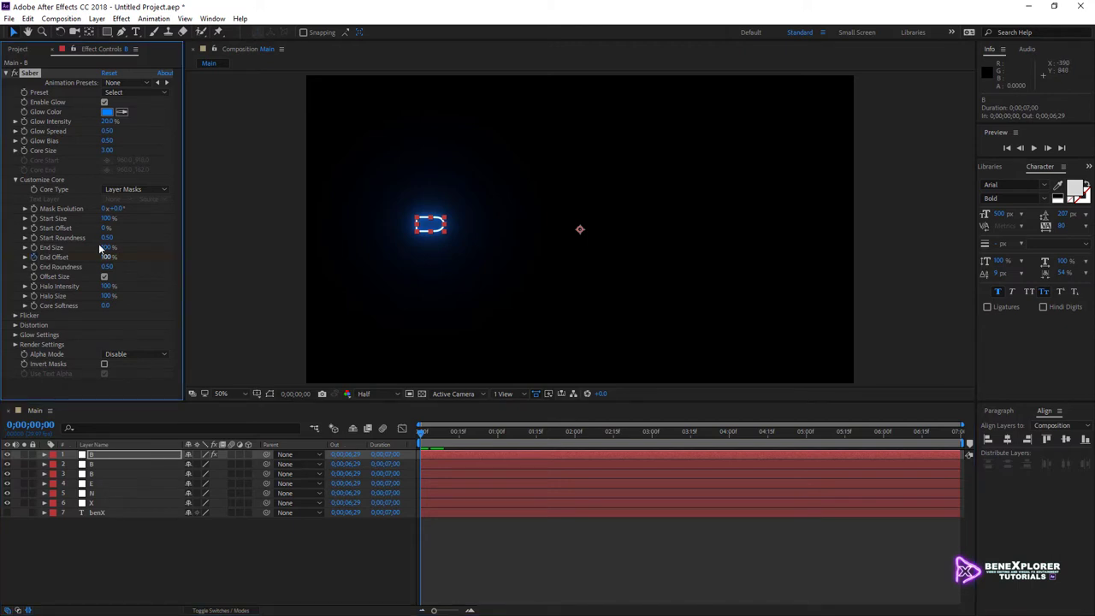
left_click_drag(107, 256, 48, 254)
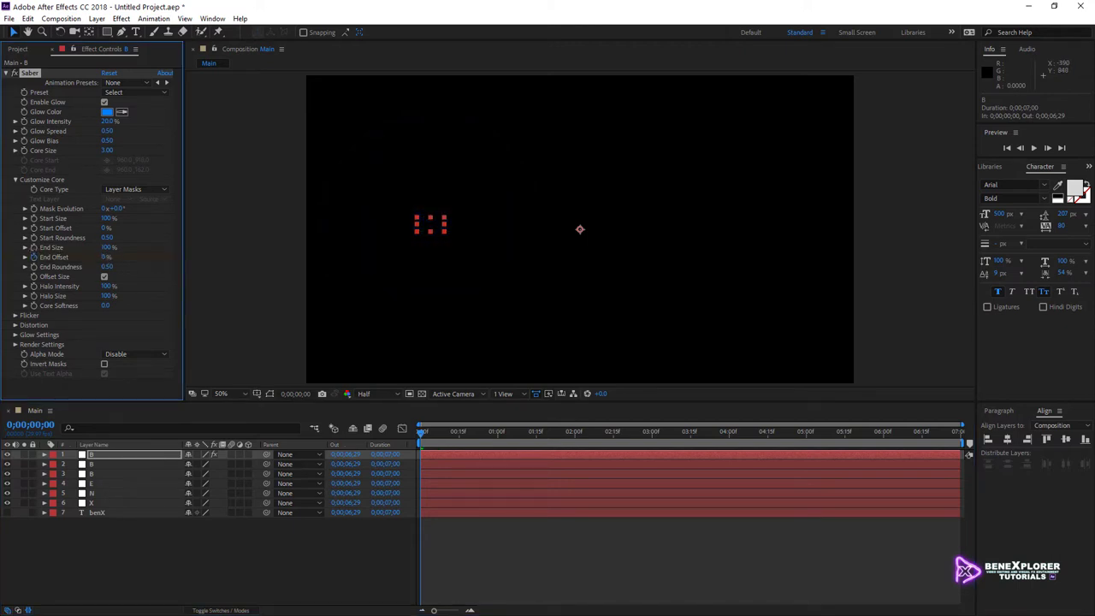
left_click_drag(425, 438, 447, 441)
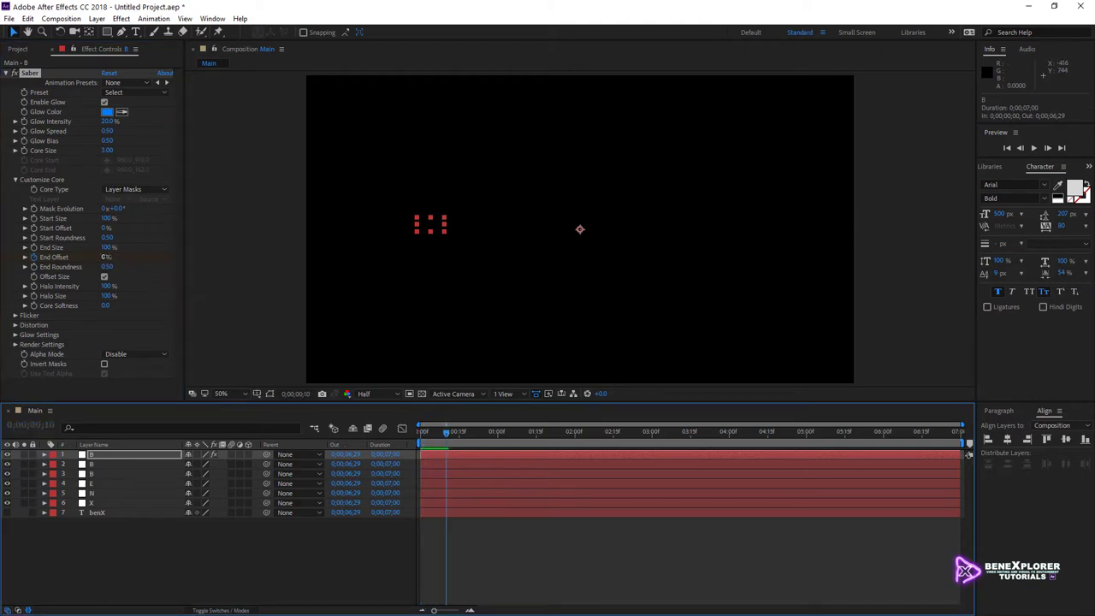
left_click_drag(107, 260, 244, 261)
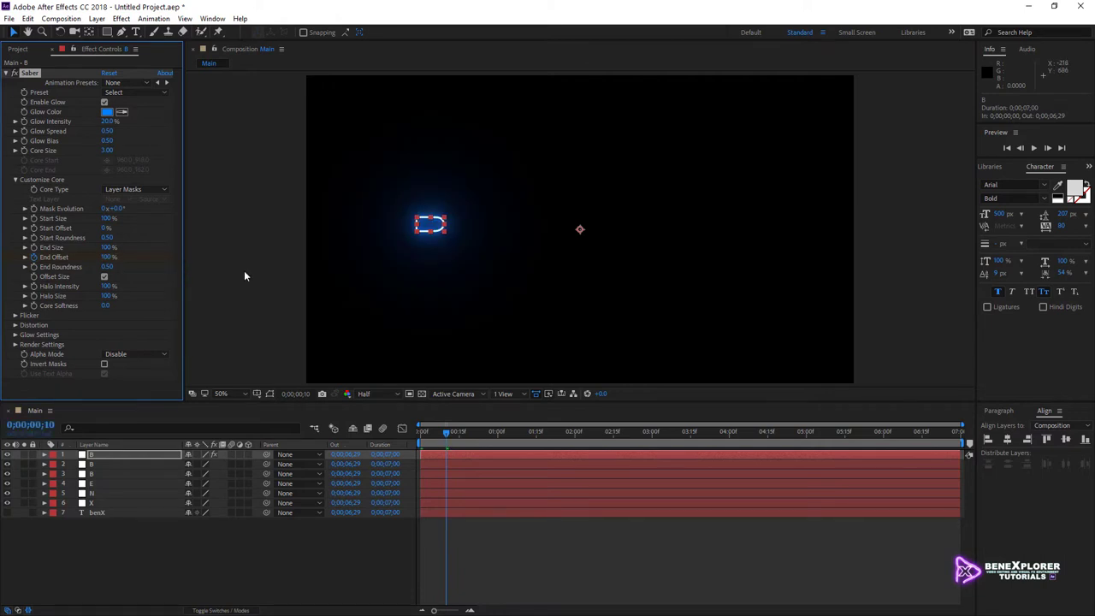
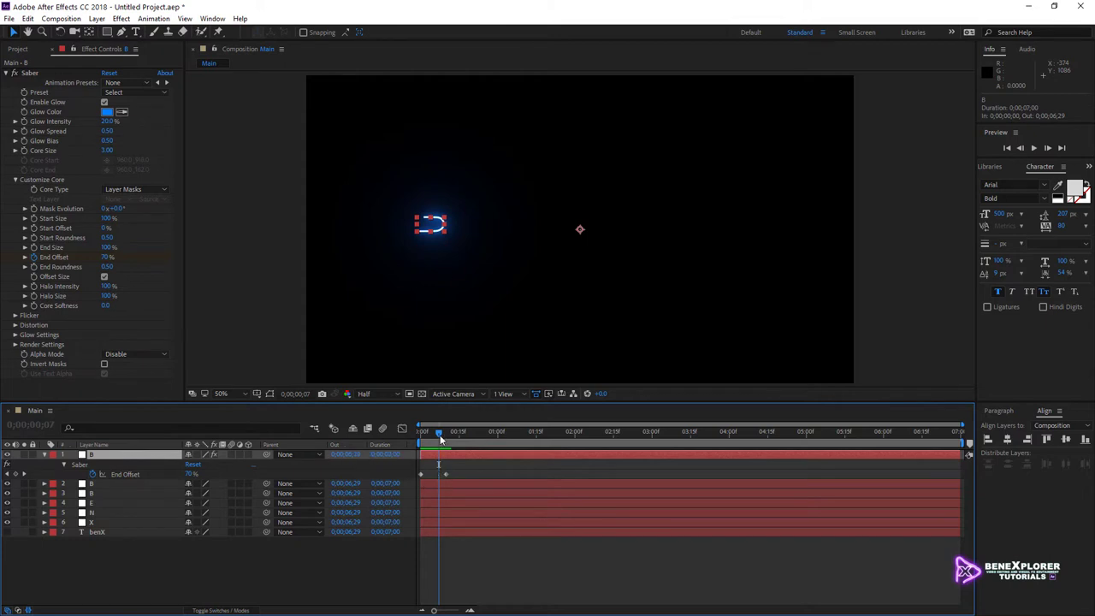
Step: Scrub through the first B layer's End Offset animation and jump between its previous and next keyframes
mouse_move(440, 434)
left_mouse_down()
mouse_move(420, 438)
mouse_move(437, 441)
left_mouse_up()
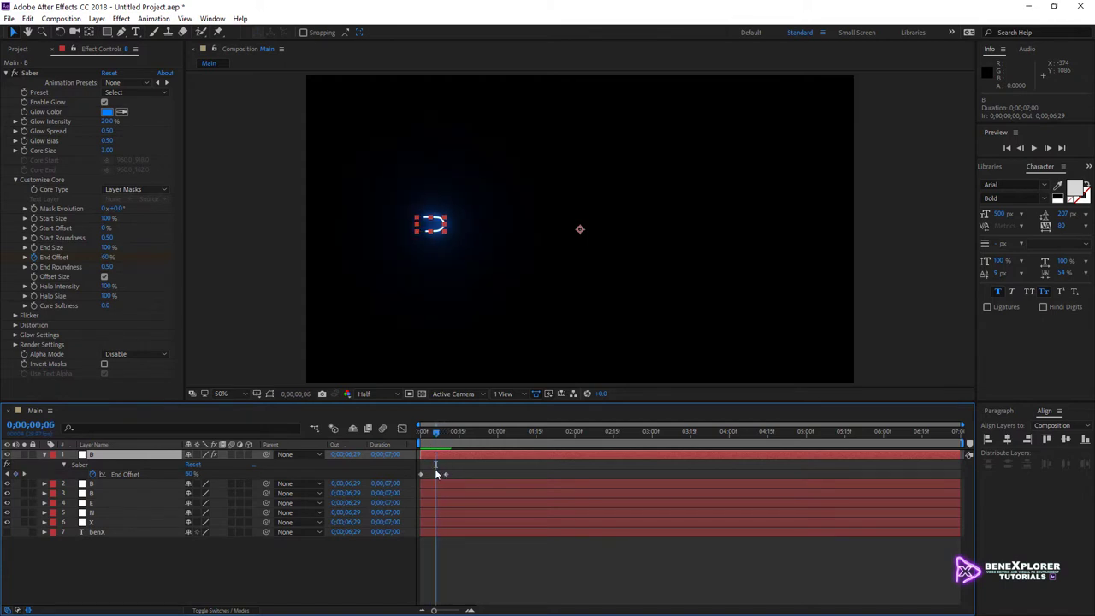
mouse_move(446, 478)
left_click_drag(435, 432, 442, 432)
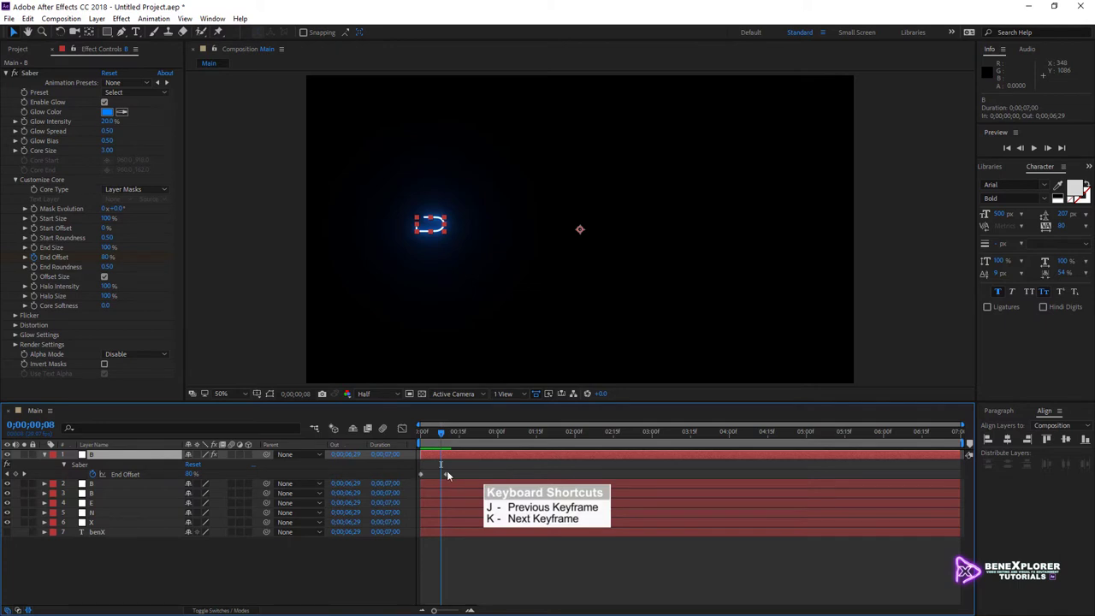
key("j")
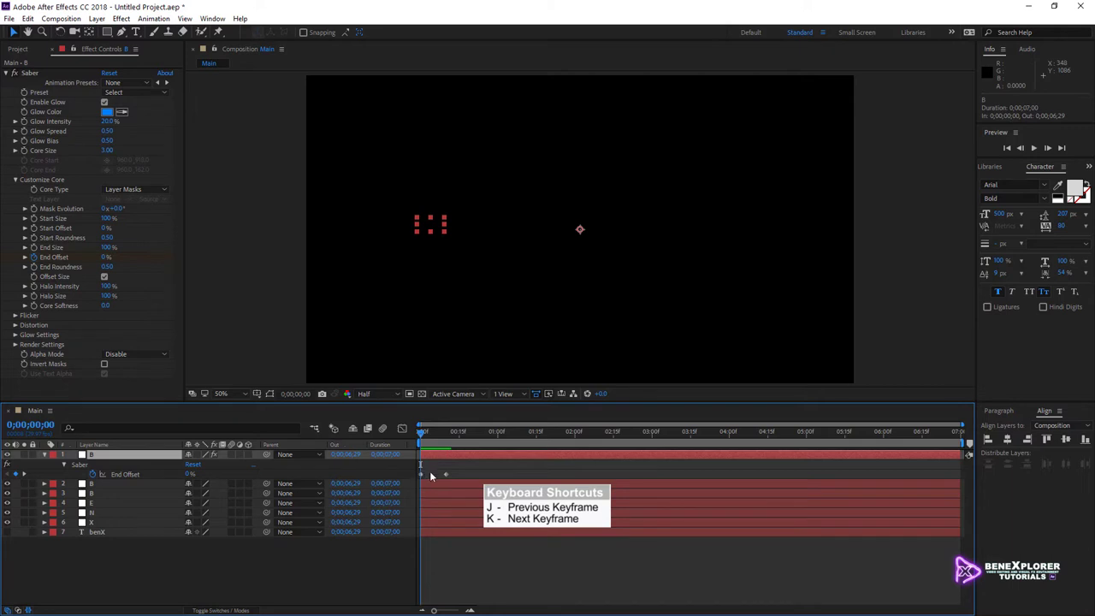
key("k")
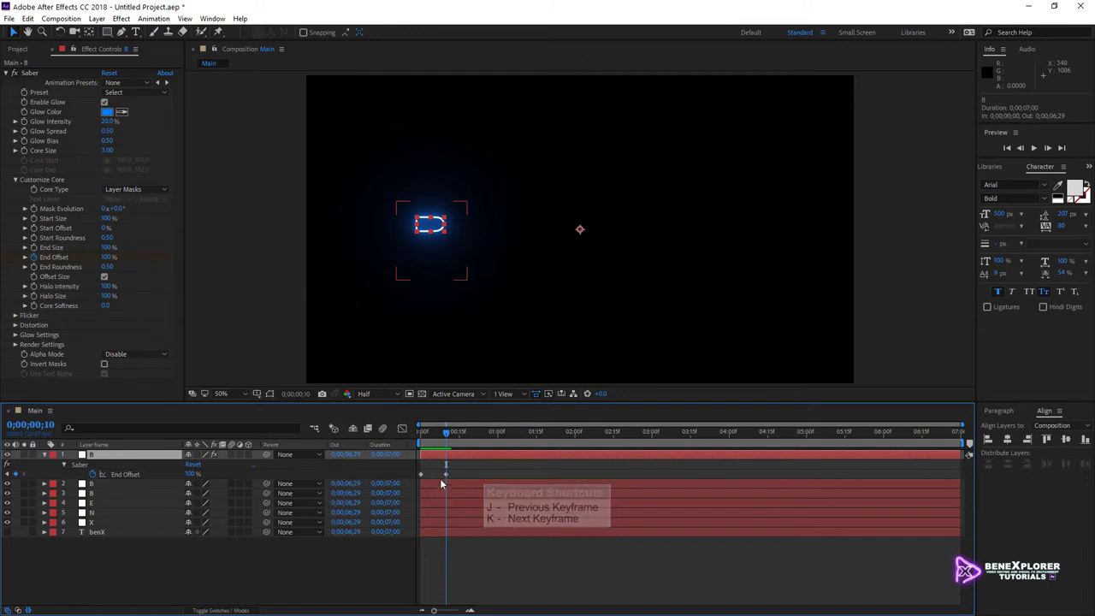
Step: Copy the first B layer's Saber effect onto the second B layer starting at 0;00;00;10 and reveal its keyframes
left_click(83, 465)
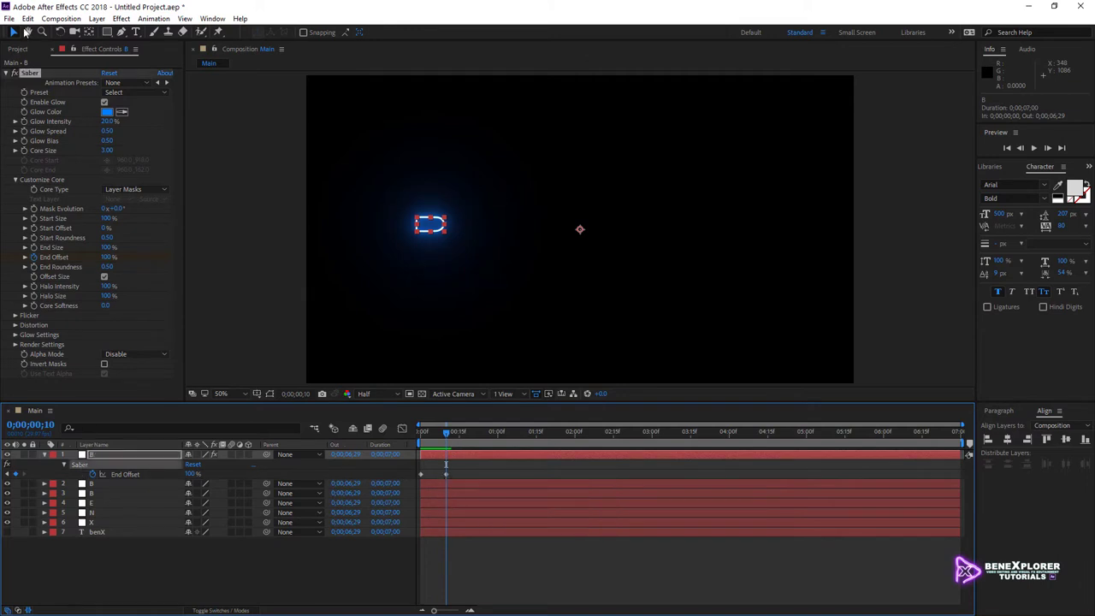
left_click(29, 19)
left_click(47, 87)
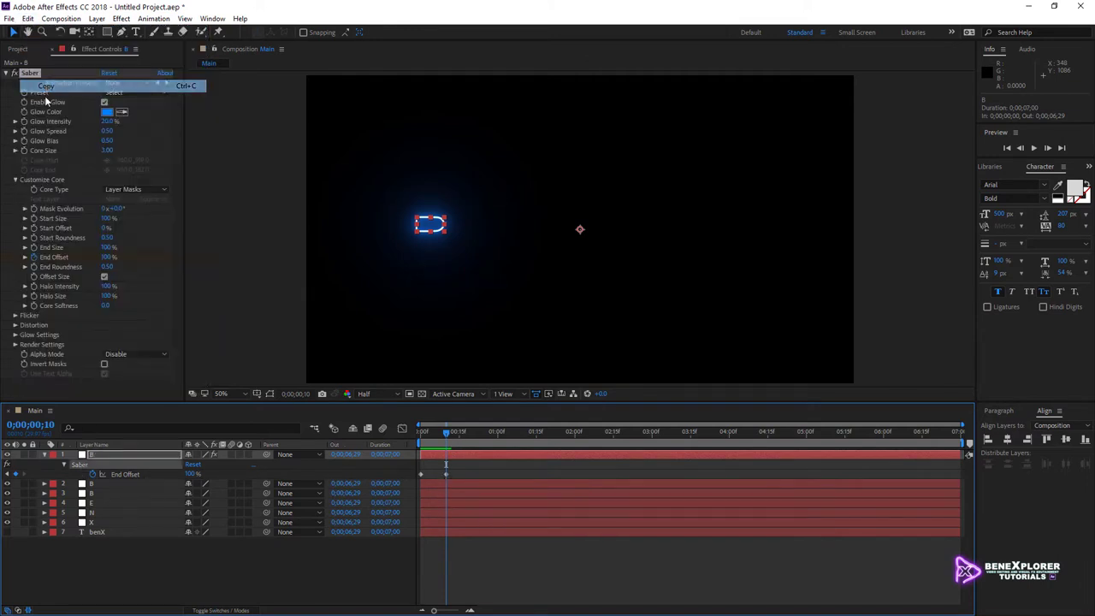
left_click(106, 492)
left_click(28, 19)
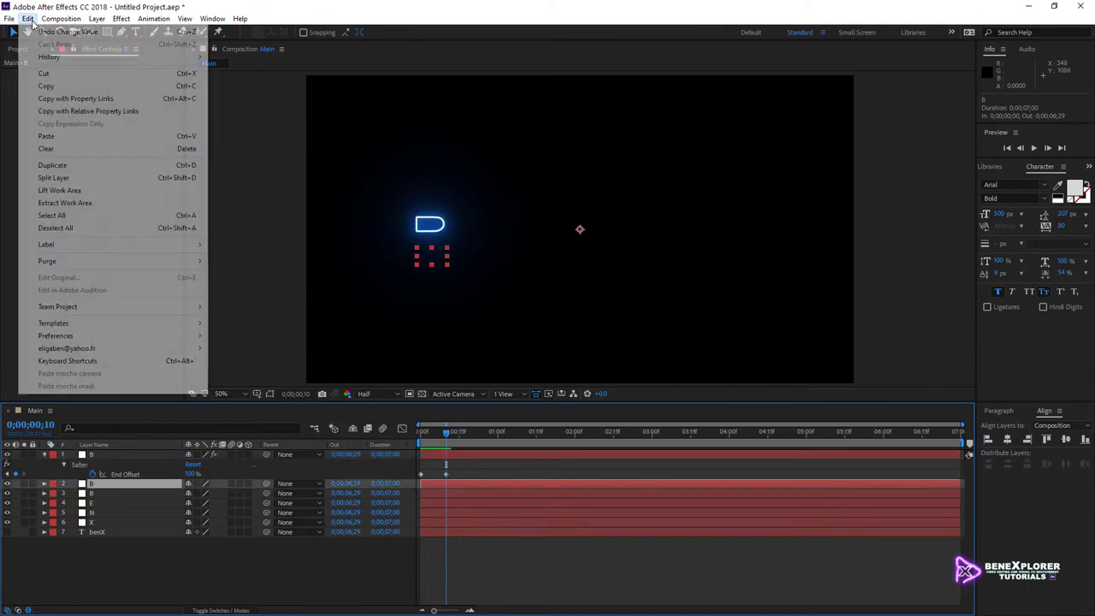
left_click(46, 136)
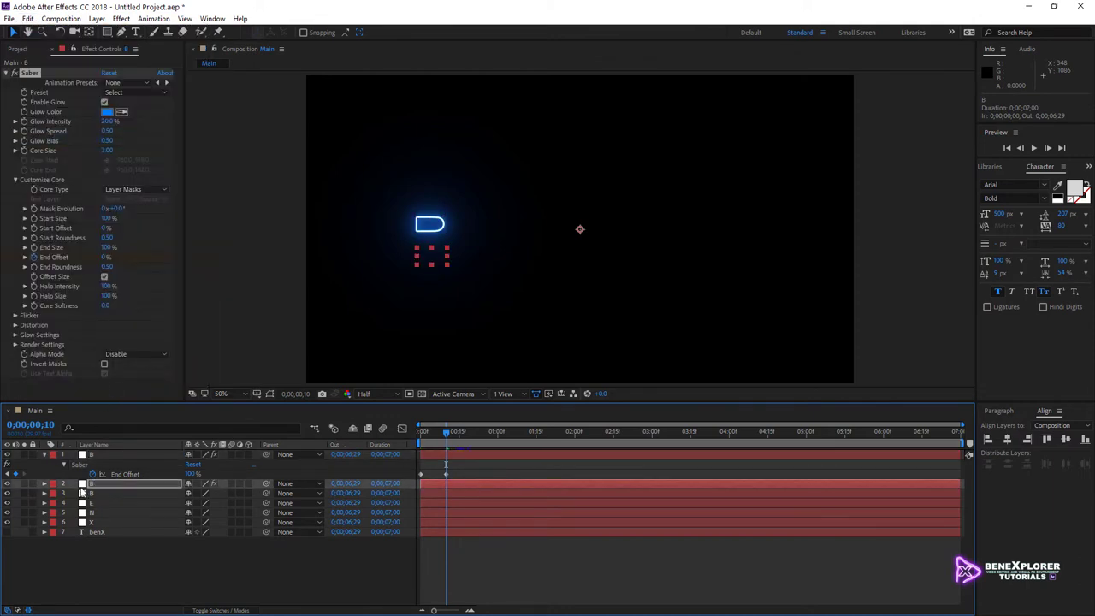
key("u")
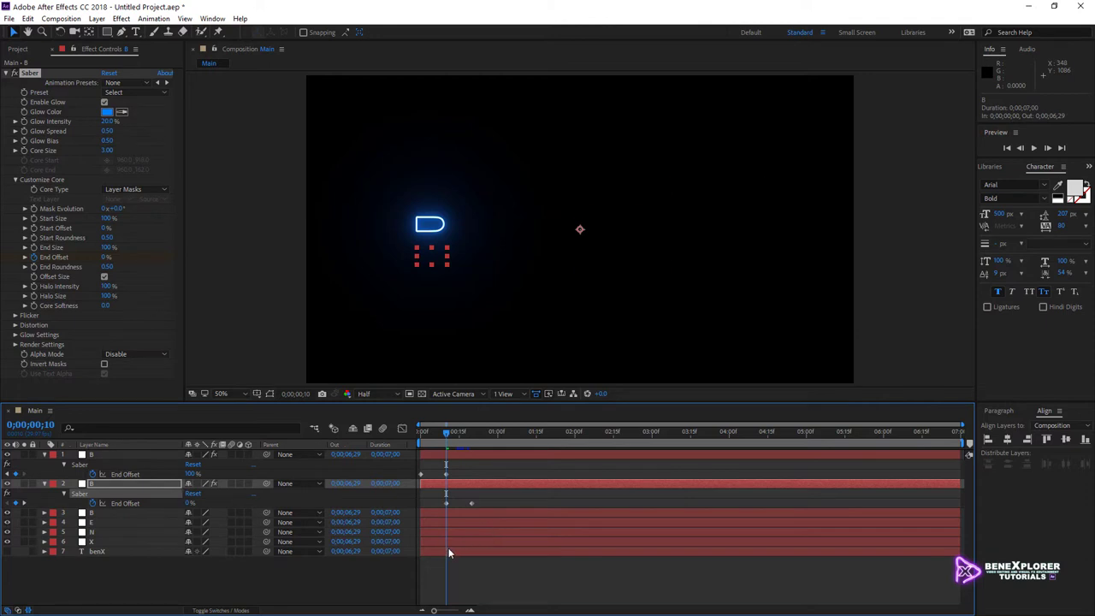
Step: Check the timing of the second B layer's End Offset keyframes and scrub the timeline around 0;00;00;10
mouse_move(445, 503)
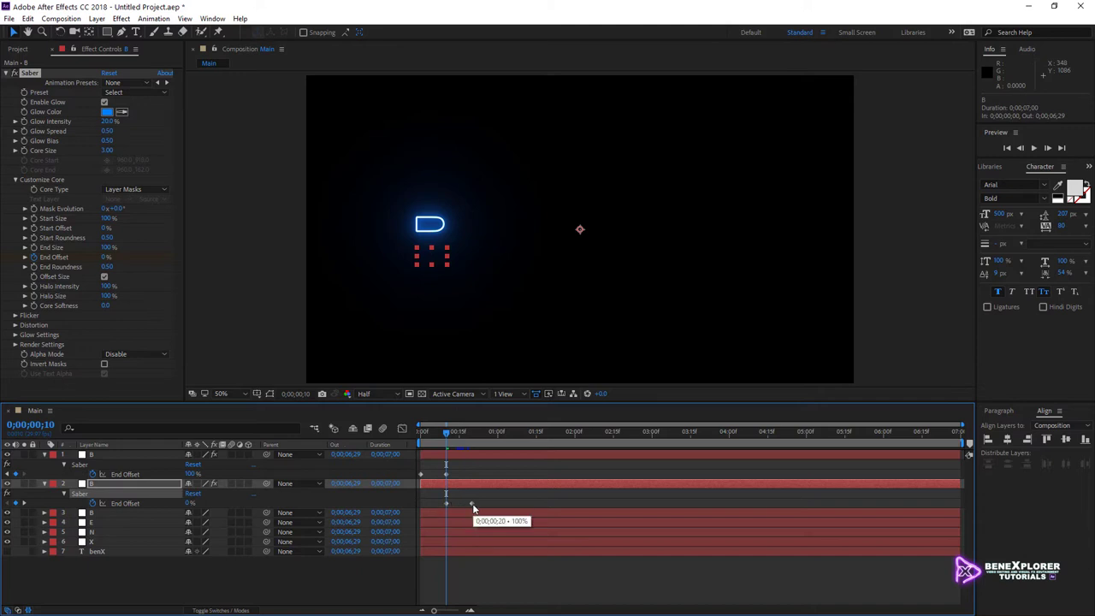
mouse_move(446, 432)
left_mouse_down()
mouse_move(419, 444)
mouse_move(446, 450)
left_mouse_up()
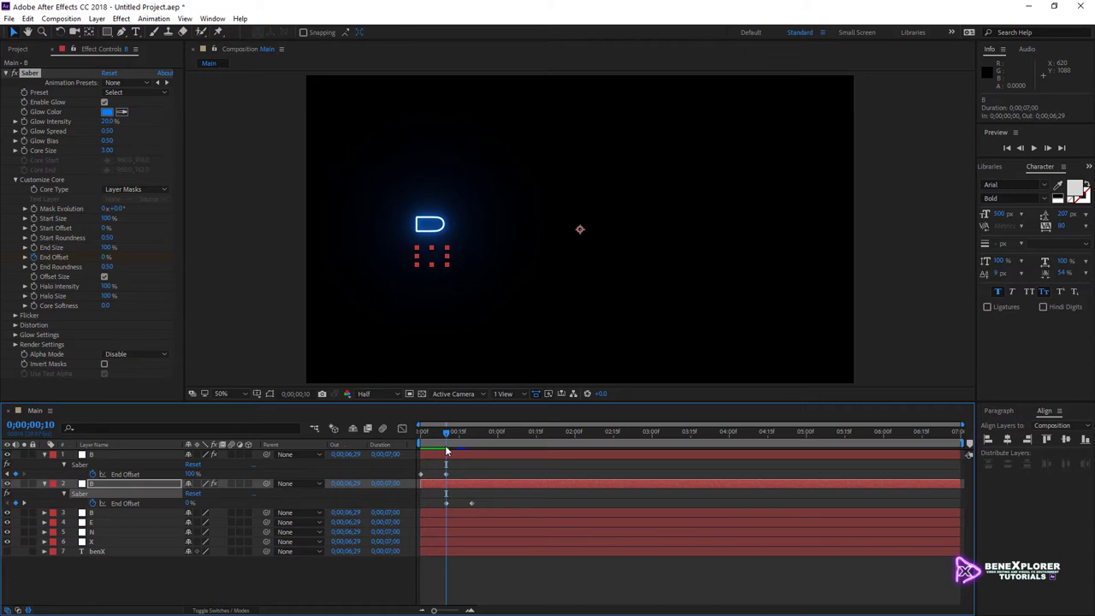
left_click_drag(447, 451, 442, 473)
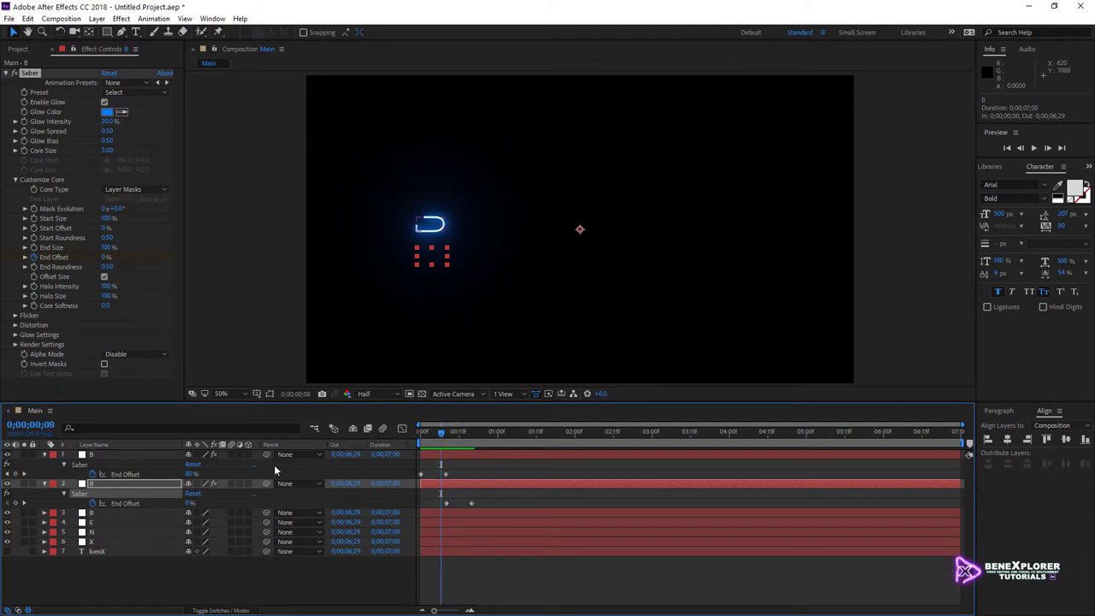
Step: Set Composite Settings to Transparent in the Render Settings of the first B layer's Saber effect
left_click(107, 456)
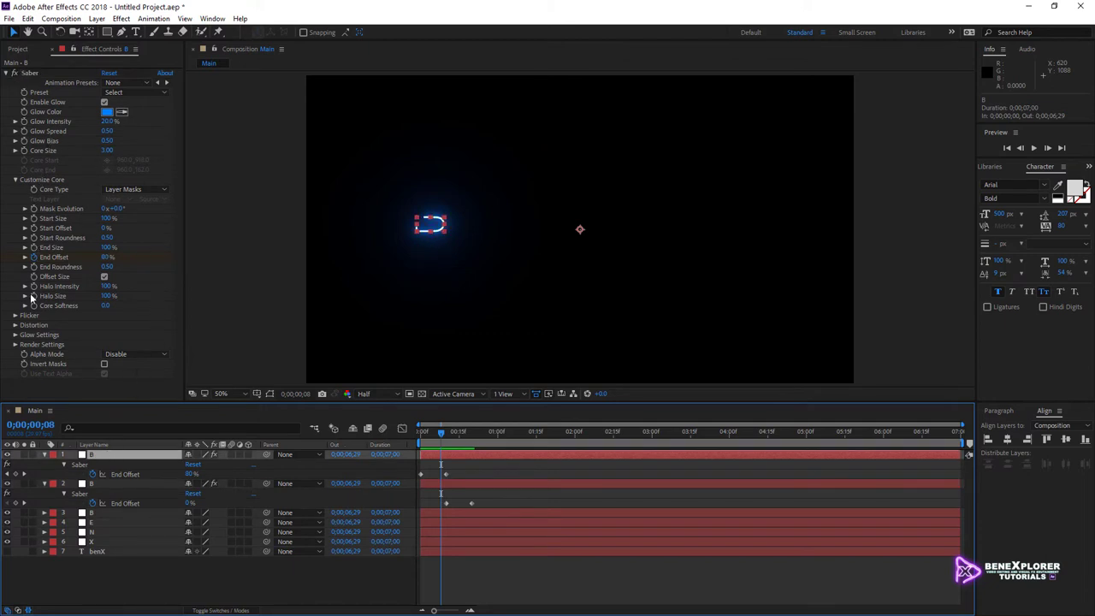
left_click(16, 344)
scroll(19, 346, "down", 1)
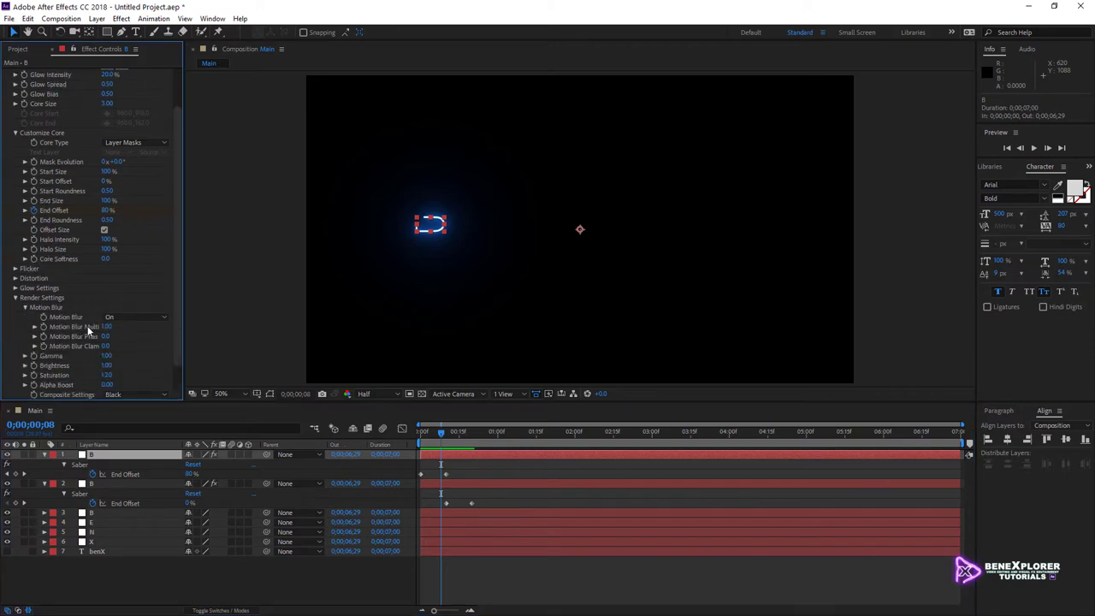
scroll(104, 346, "down", 1)
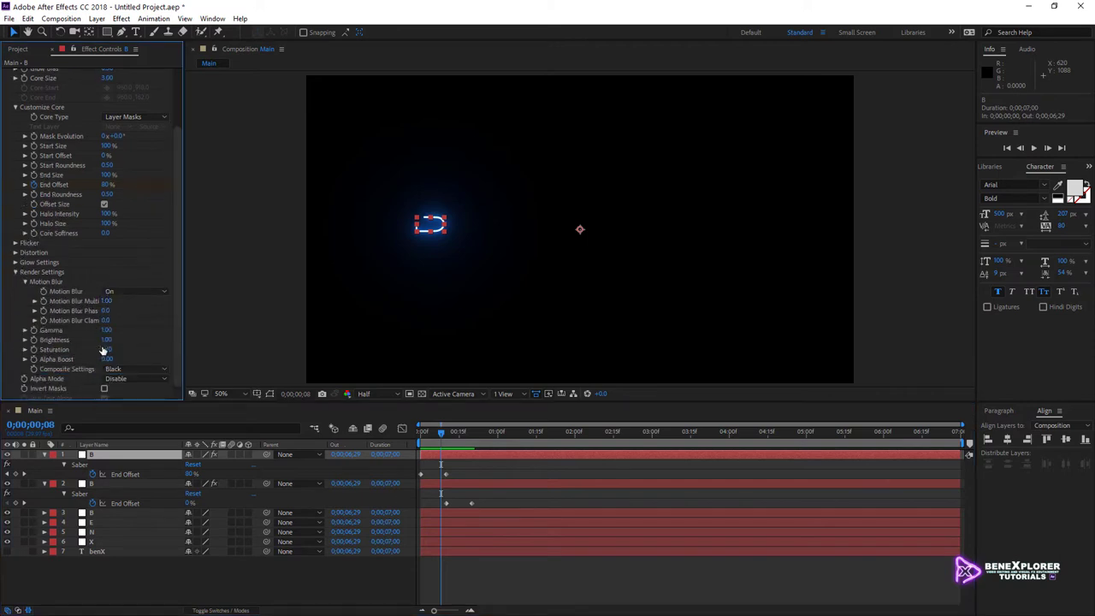
left_click(111, 369)
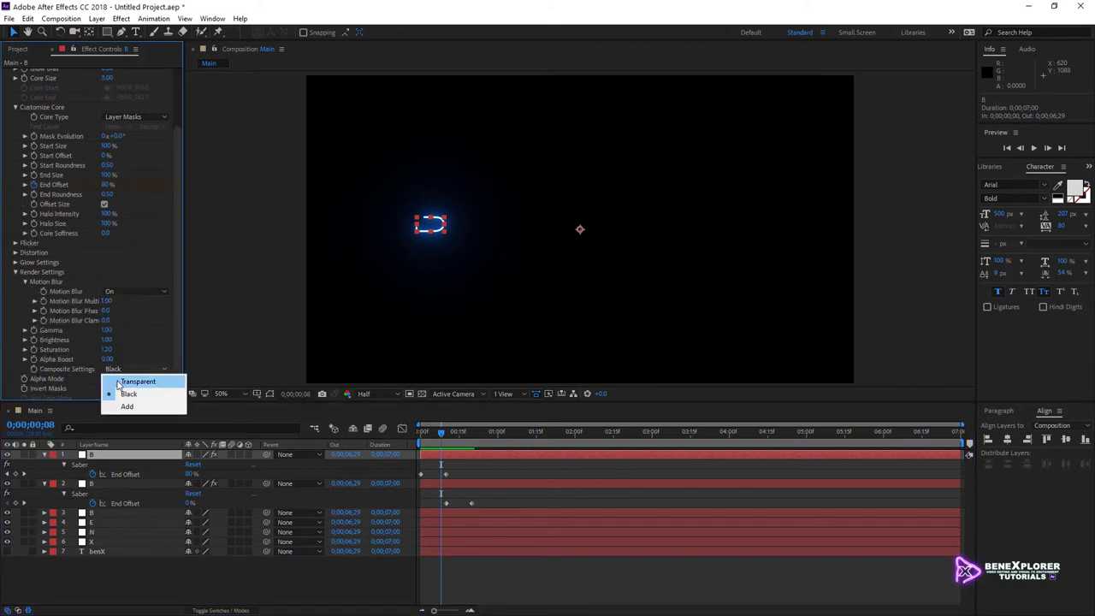
left_click(129, 382)
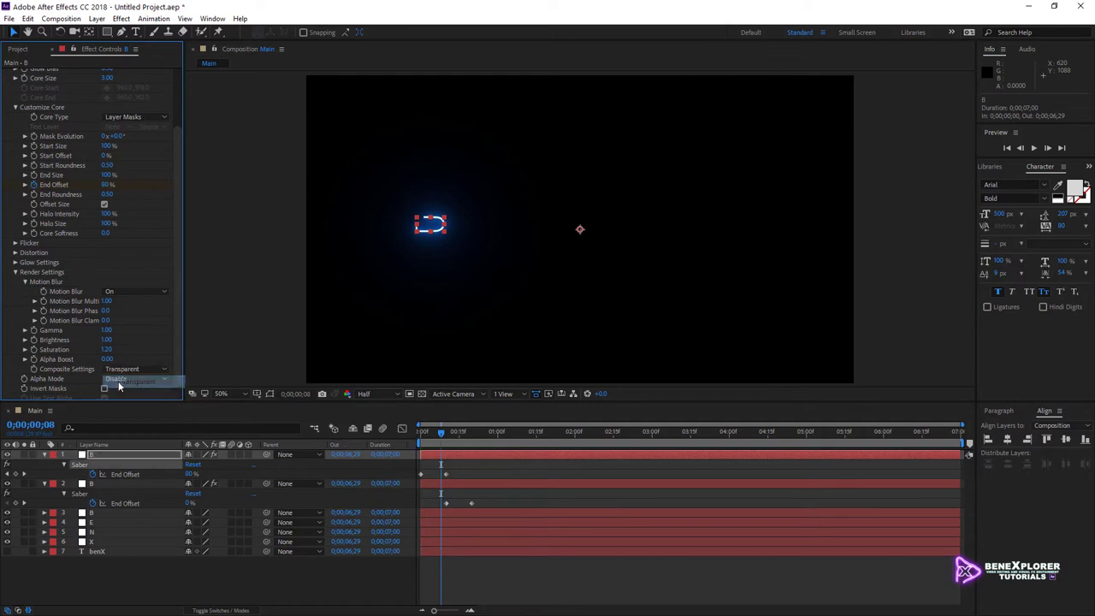
Step: Copy the first B layer's updated Saber effect onto the second B layer at 0;00;00;10 and scrub through the result
left_click(83, 468)
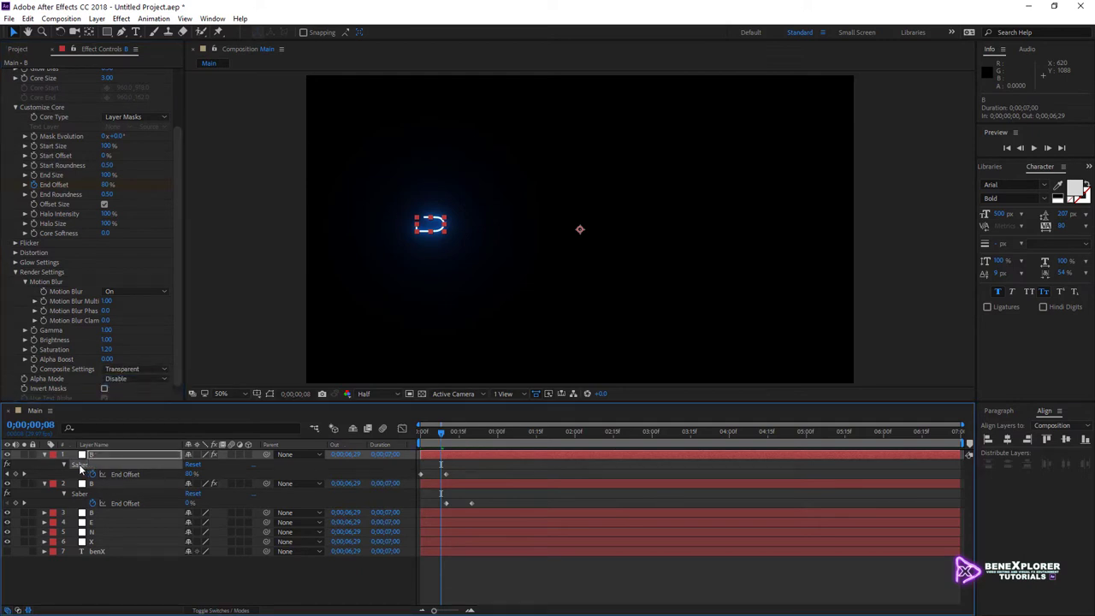
left_click(28, 18)
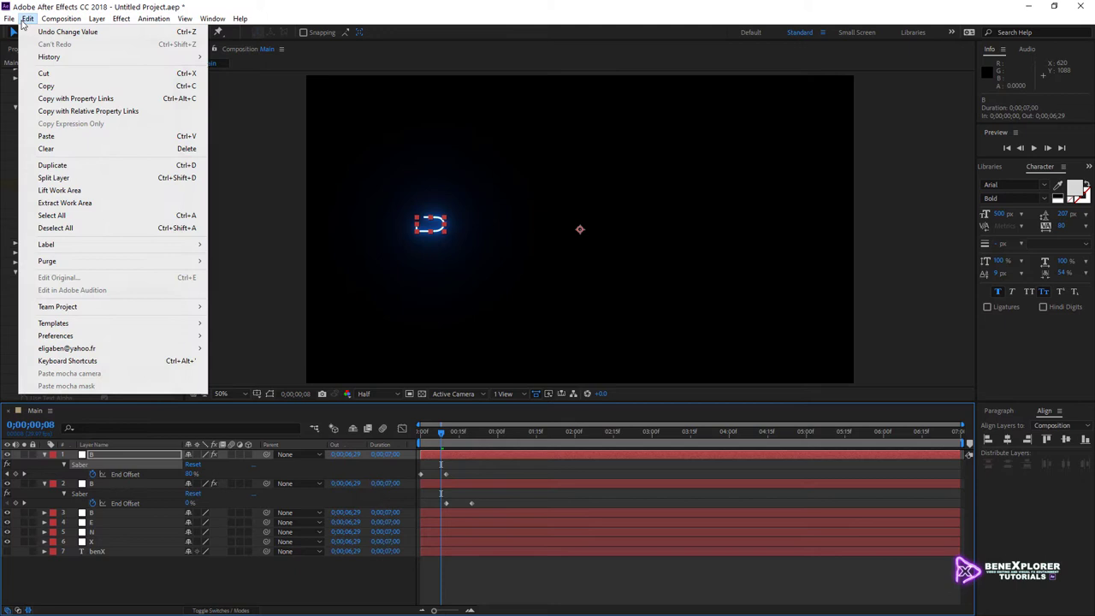
left_click(52, 86)
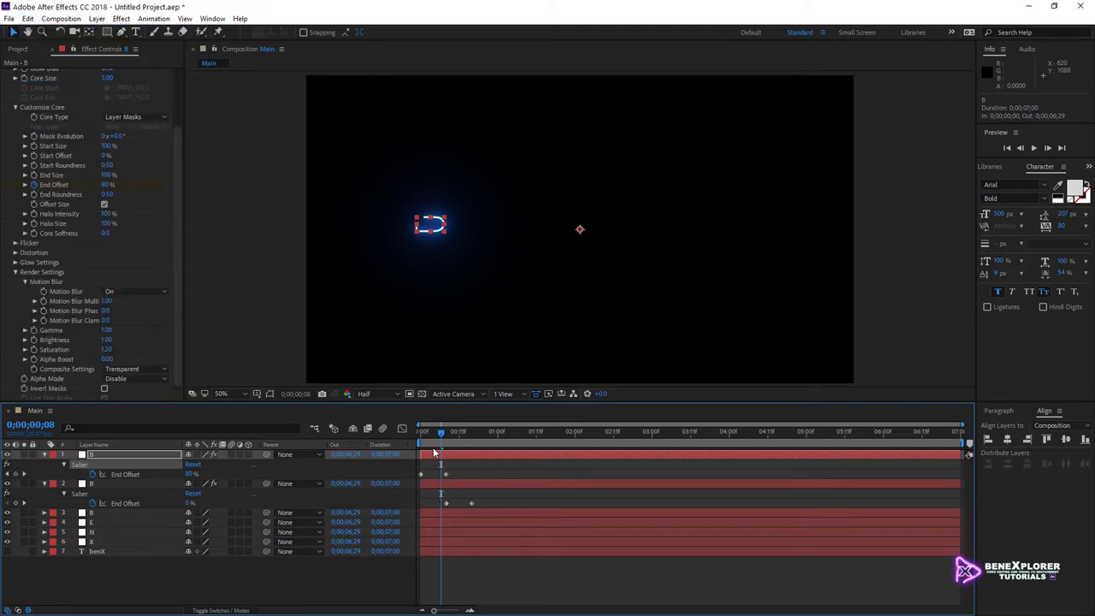
key("Home")
key("shift+Page_Down")
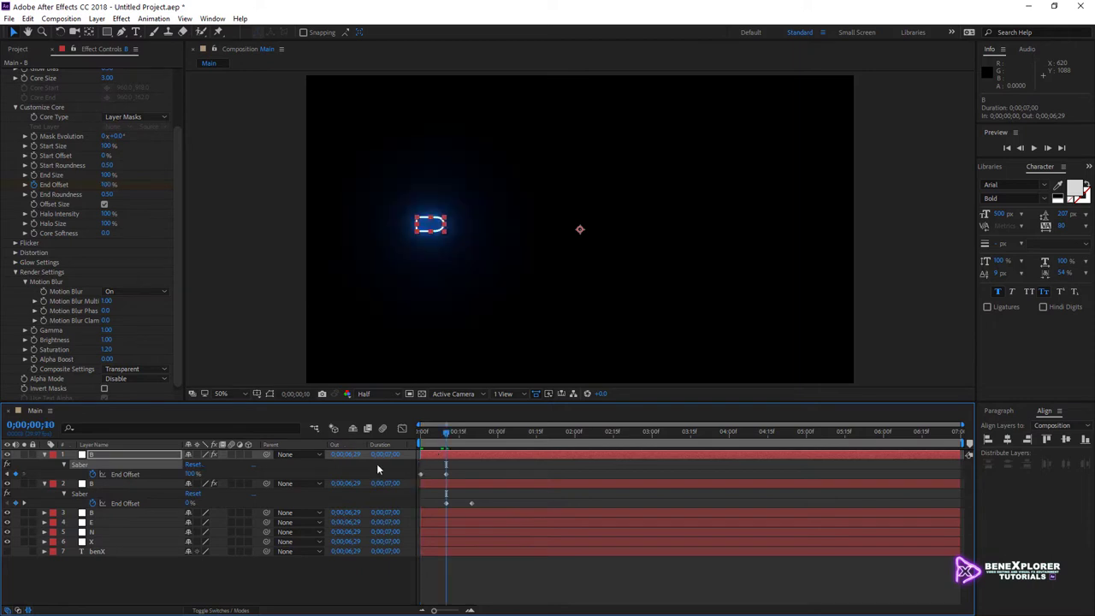
left_click(110, 484)
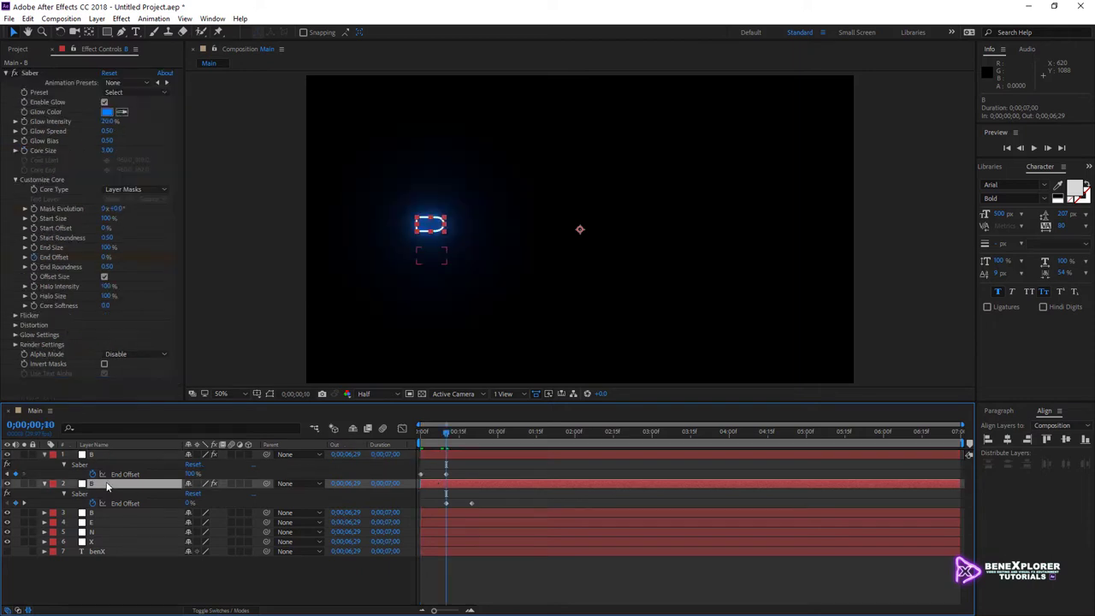
left_click(28, 18)
left_click(48, 136)
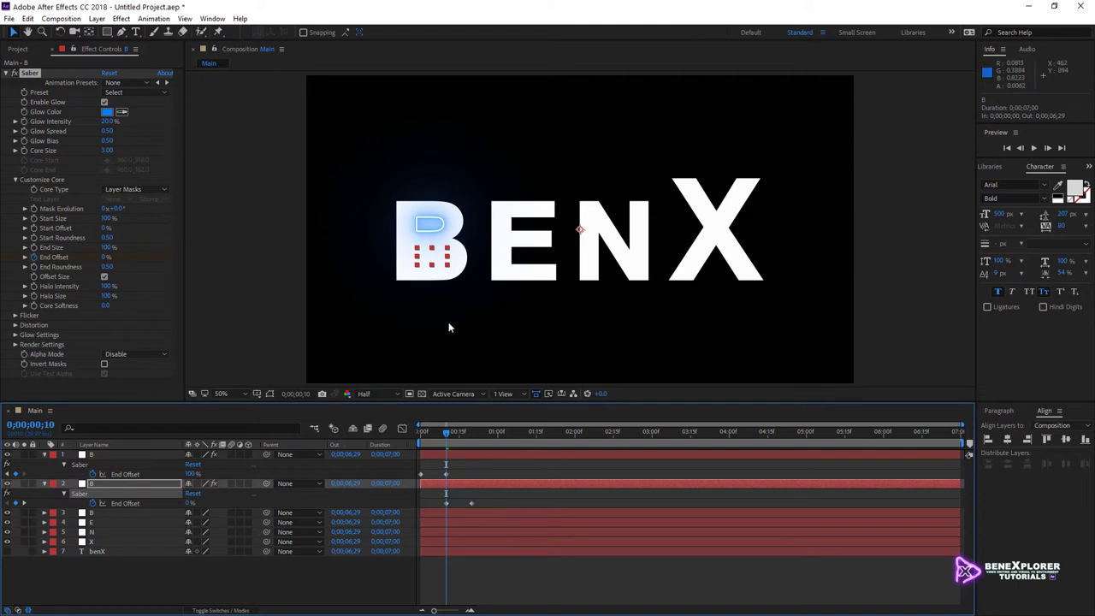
mouse_move(436, 433)
left_mouse_down()
mouse_move(420, 433)
mouse_move(477, 436)
mouse_move(456, 433)
left_mouse_up()
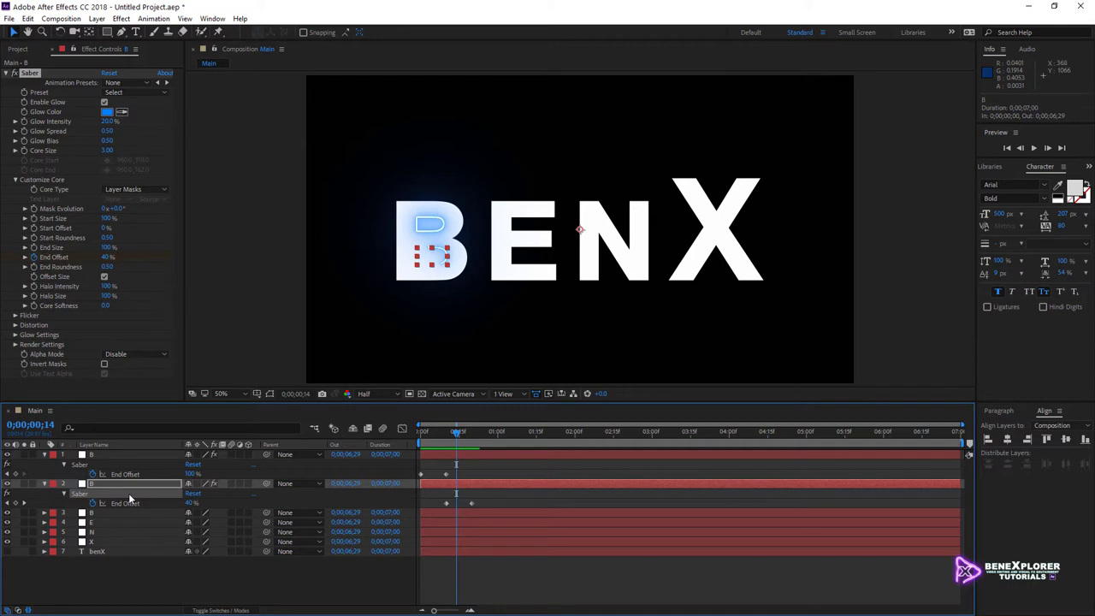
Step: Paste the Saber effect onto the third B layer at 0;00;00;20, the second B layer's last keyframe, and reveal its keyframes
left_click(93, 485)
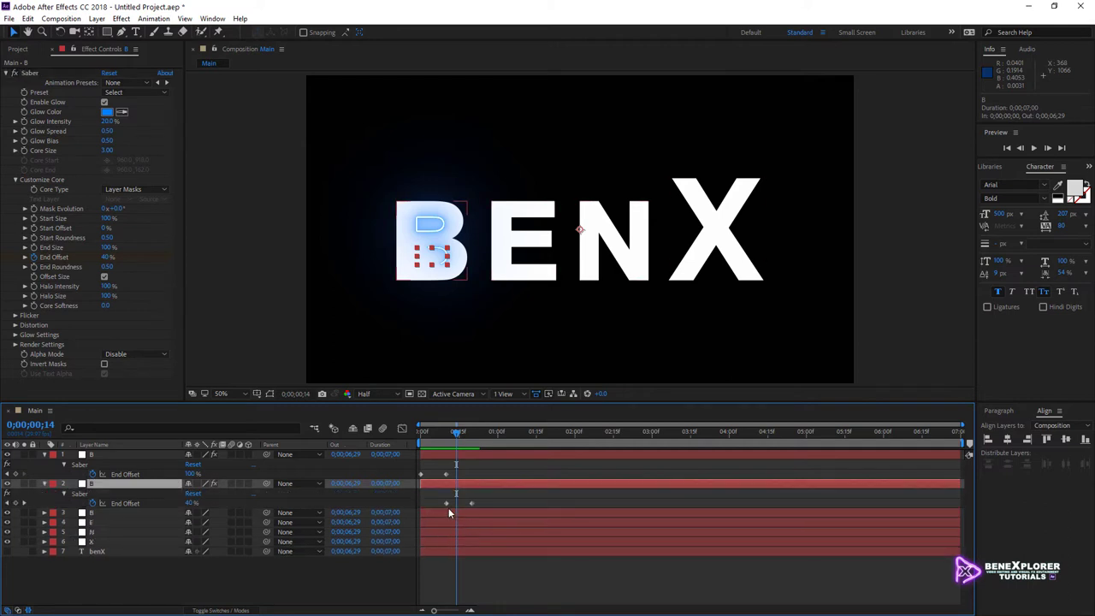
key("k")
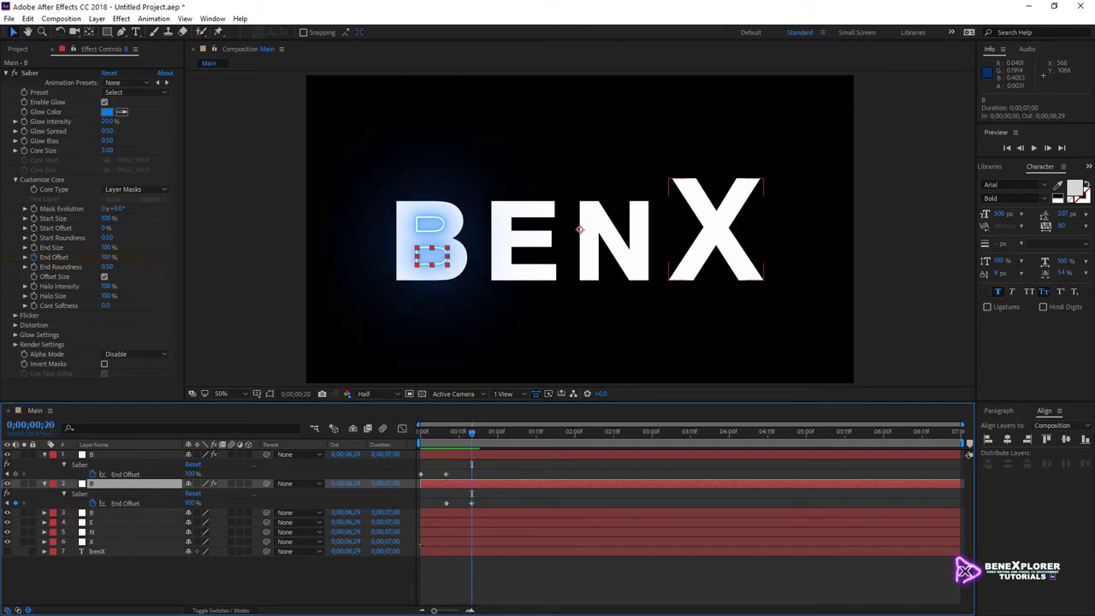
left_click(96, 513)
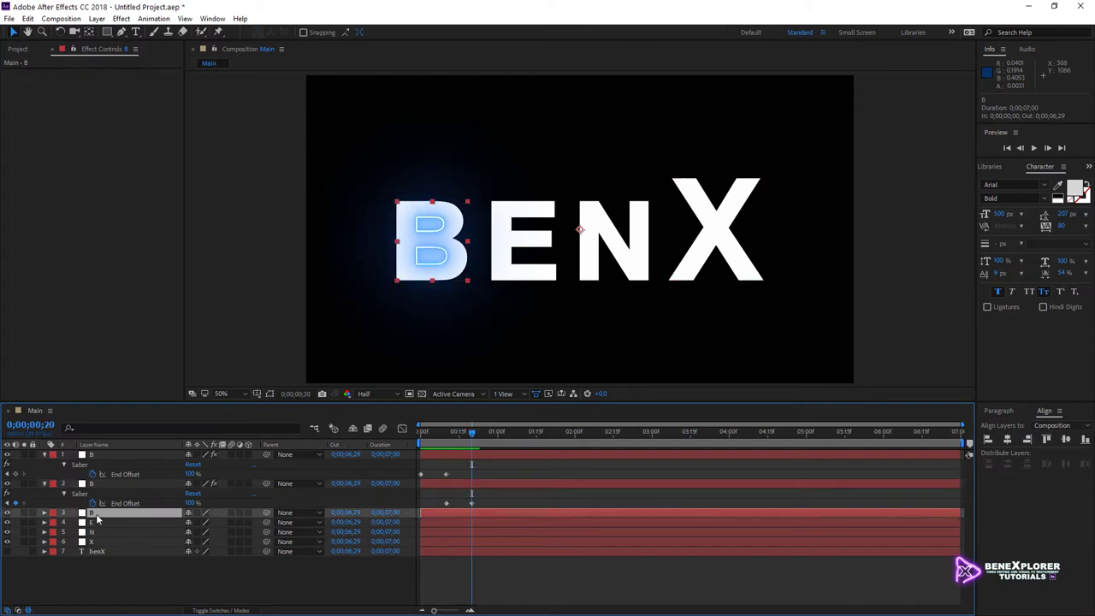
left_click(28, 18)
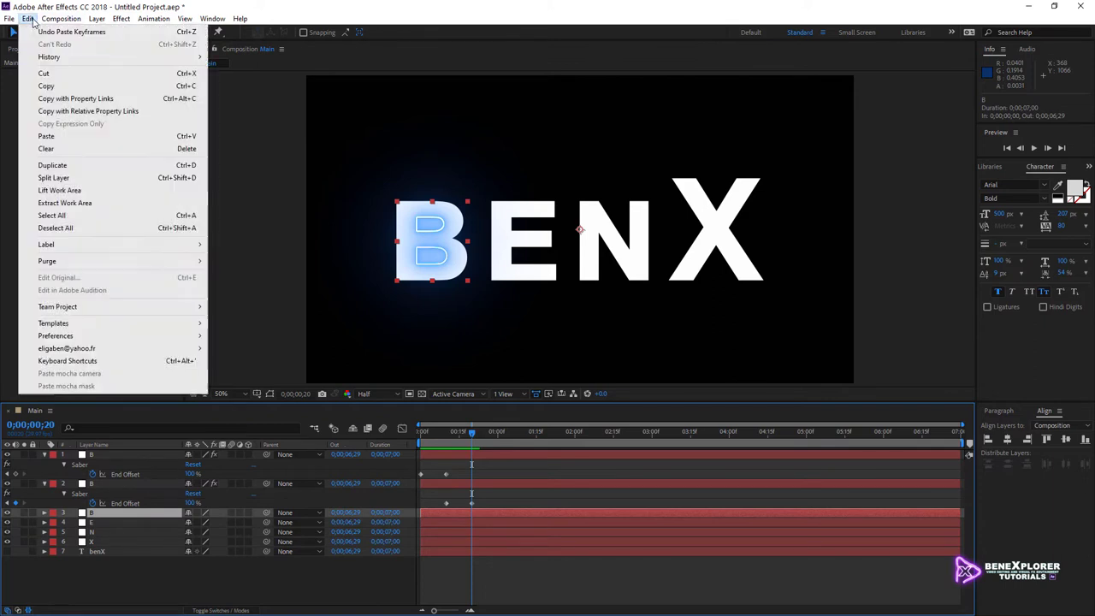
left_click(48, 137)
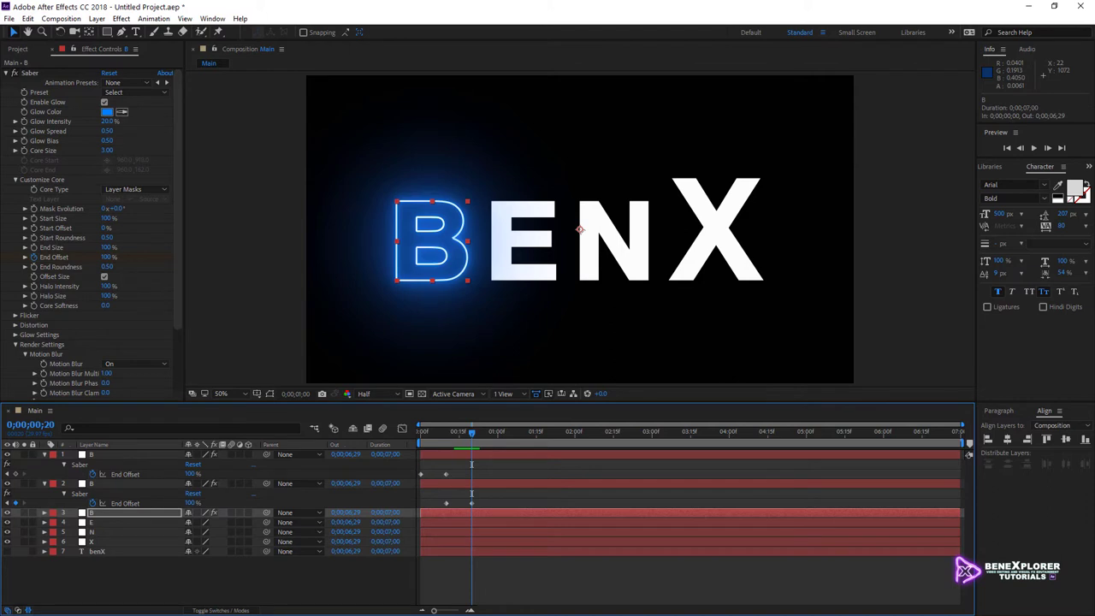
key("u")
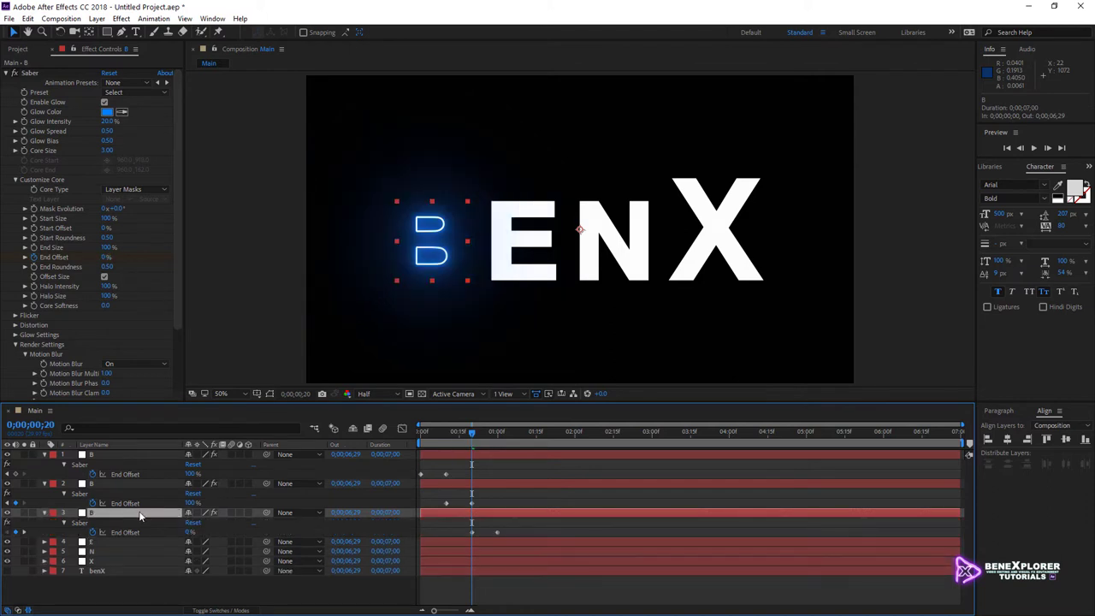
Step: Paste the Saber effect onto the E layer at 0;00;01;00 and reveal its End Offset keyframes
key("shift+Page_Down")
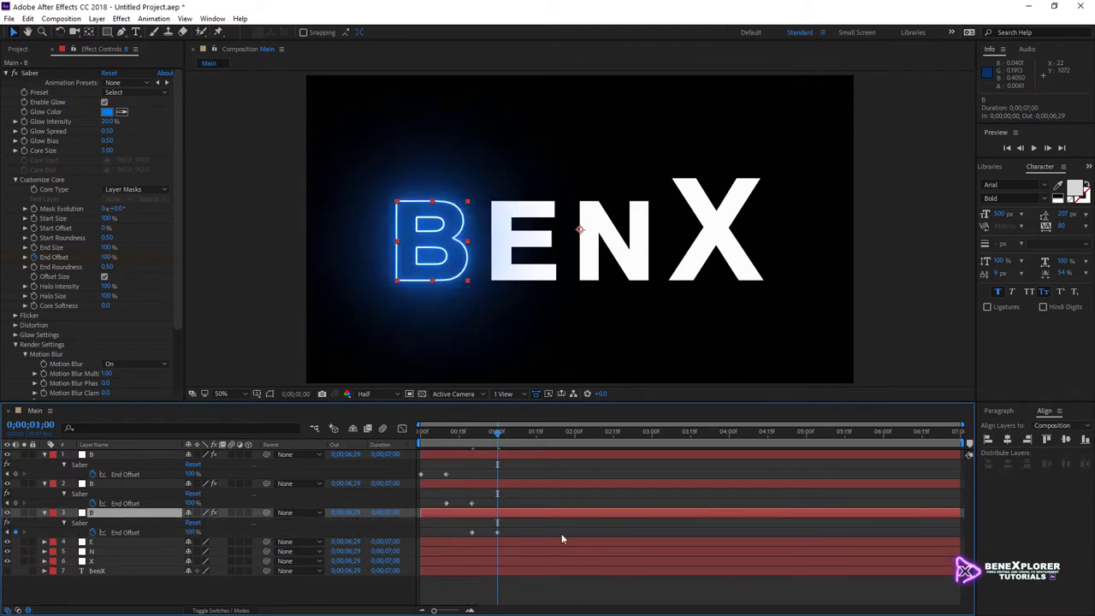
left_click(88, 542)
left_click(32, 23)
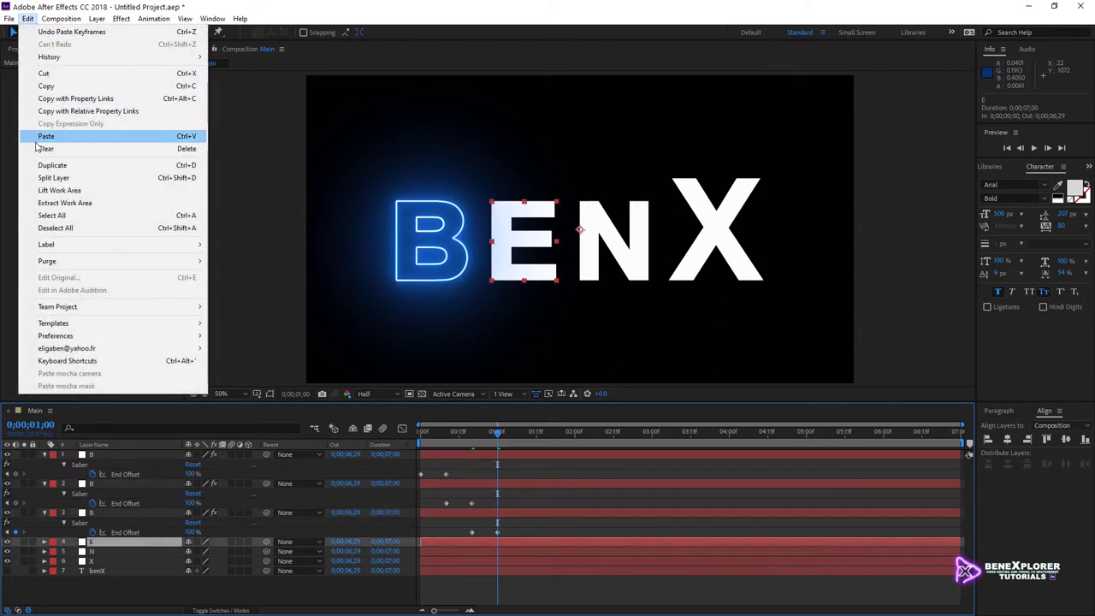
left_click(43, 136)
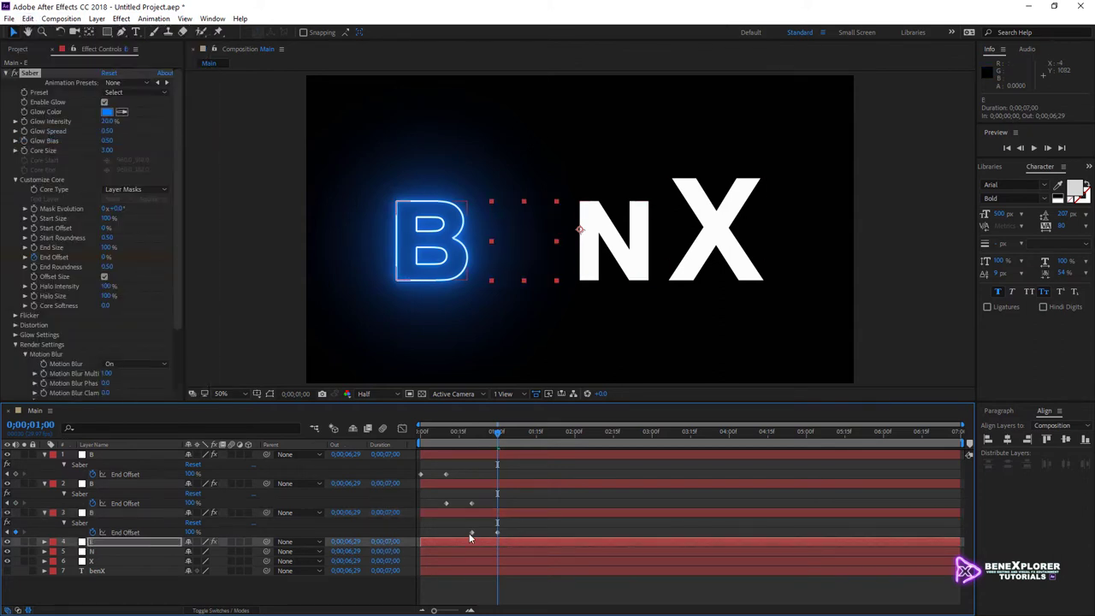
left_click(145, 543)
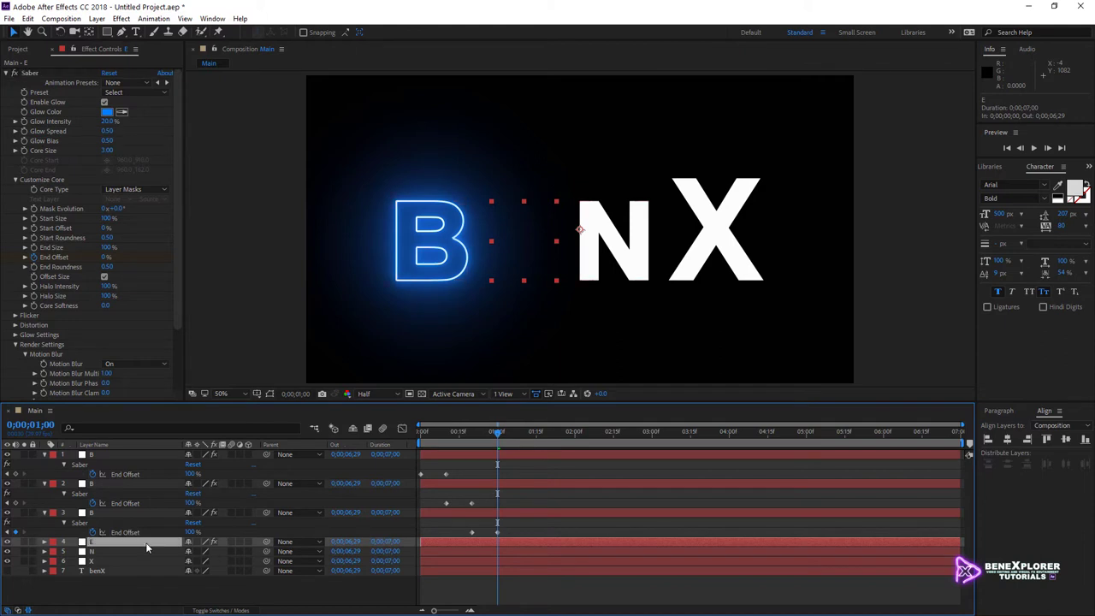
key("u")
Step: Paste the Saber effect onto the N layer at 0;00;01;10, the E layer's last keyframe, and reveal its keyframes
key("k")
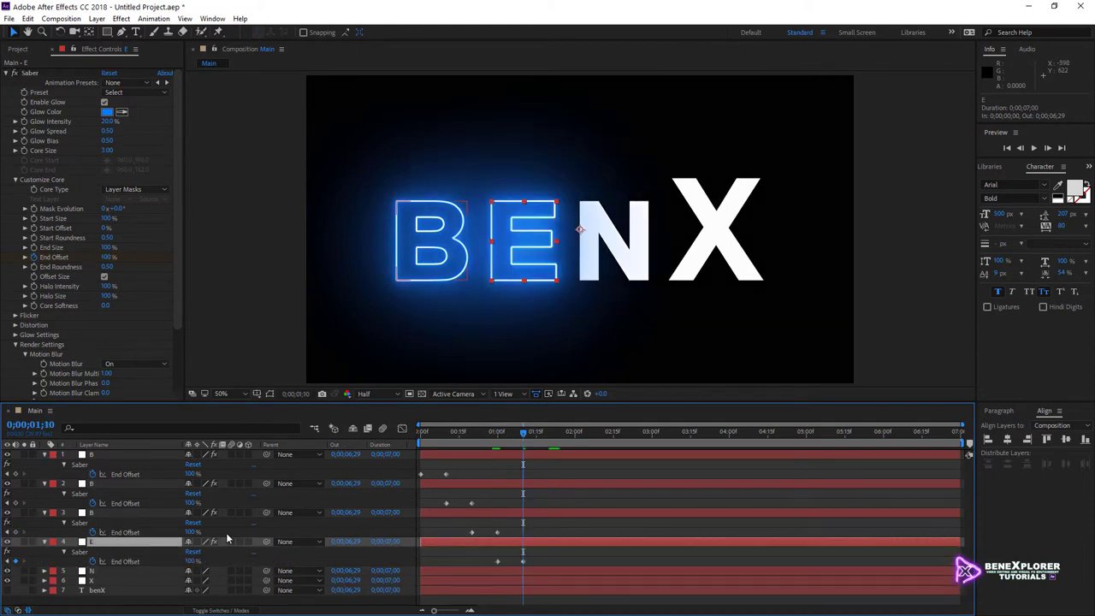
left_click(118, 571)
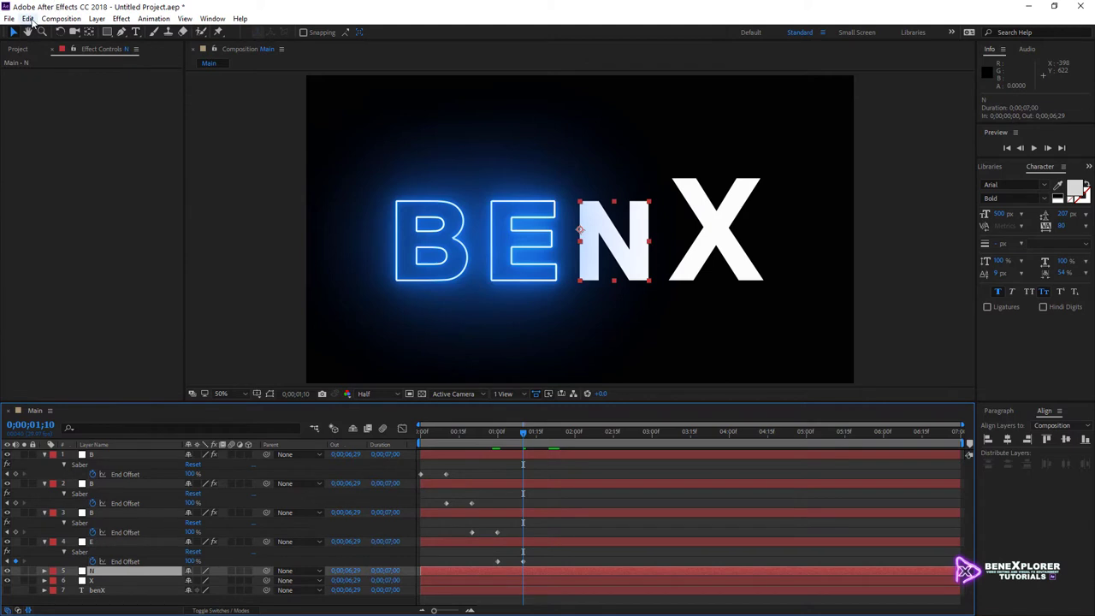
key("ctrl+v")
key("u")
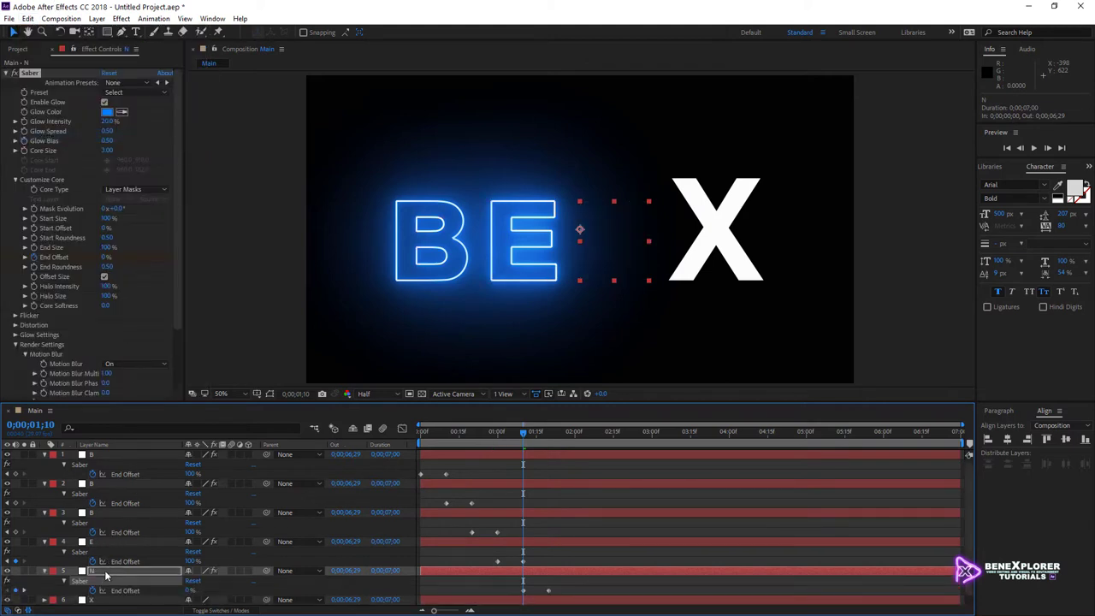
Step: Paste the Saber effect onto the X layer at 0;00;01;20, where the N layer's End Offset animation ends
key("k")
left_click(120, 598)
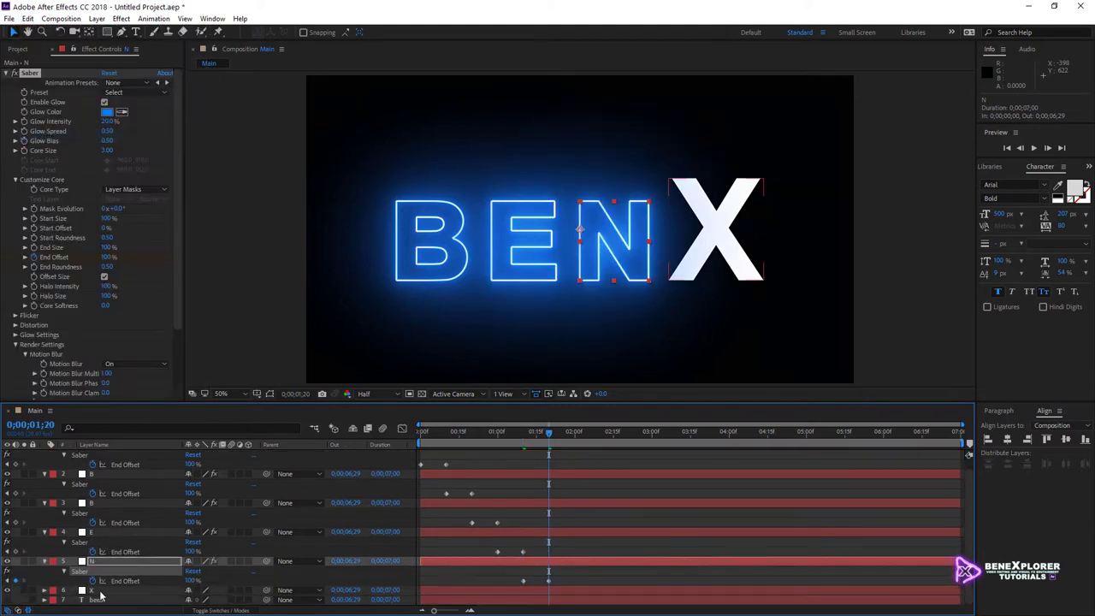
left_click(28, 18)
left_click(46, 137)
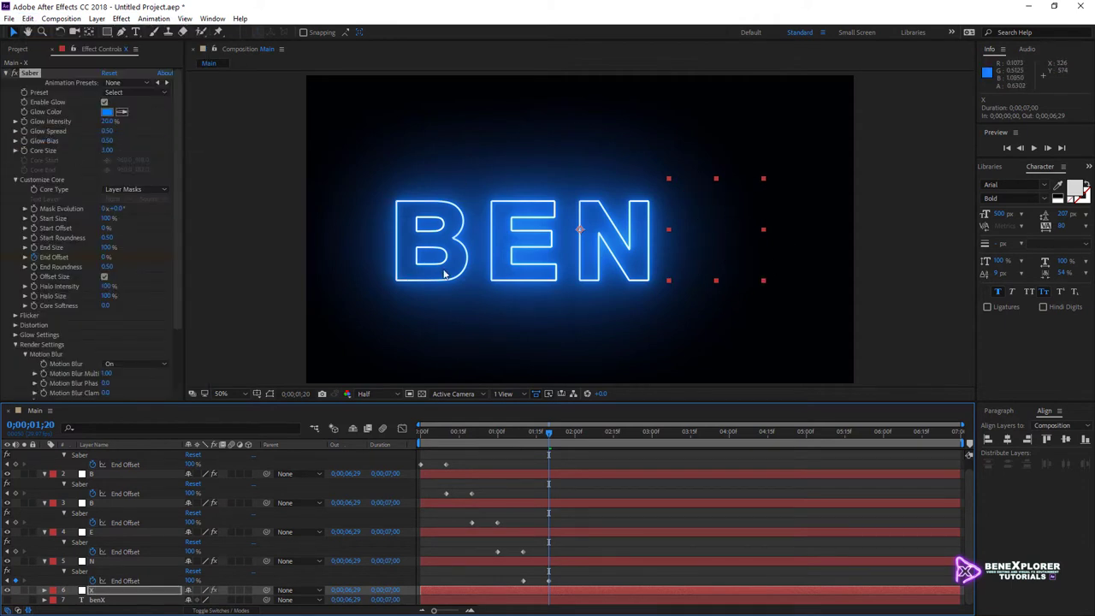
Step: Preview the X outline up to 0;00;02;04 and collapse the revealed properties of all layers in the timeline
mouse_move(550, 438)
left_mouse_down()
mouse_move(397, 442)
mouse_move(448, 445)
mouse_move(585, 414)
left_mouse_up()
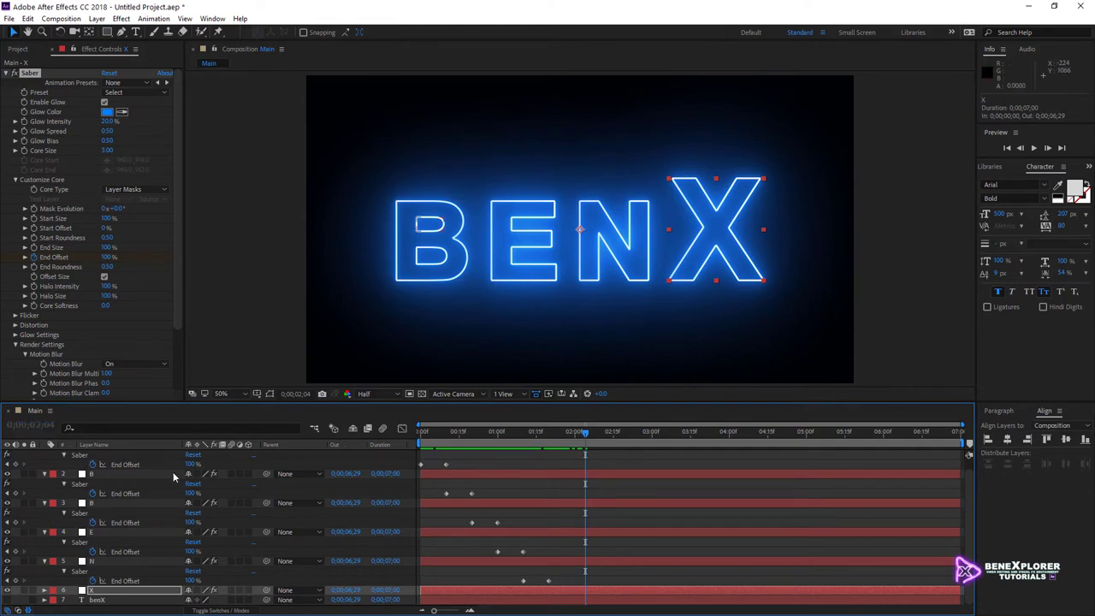
scroll(168, 475, "up", 1)
left_click(132, 453)
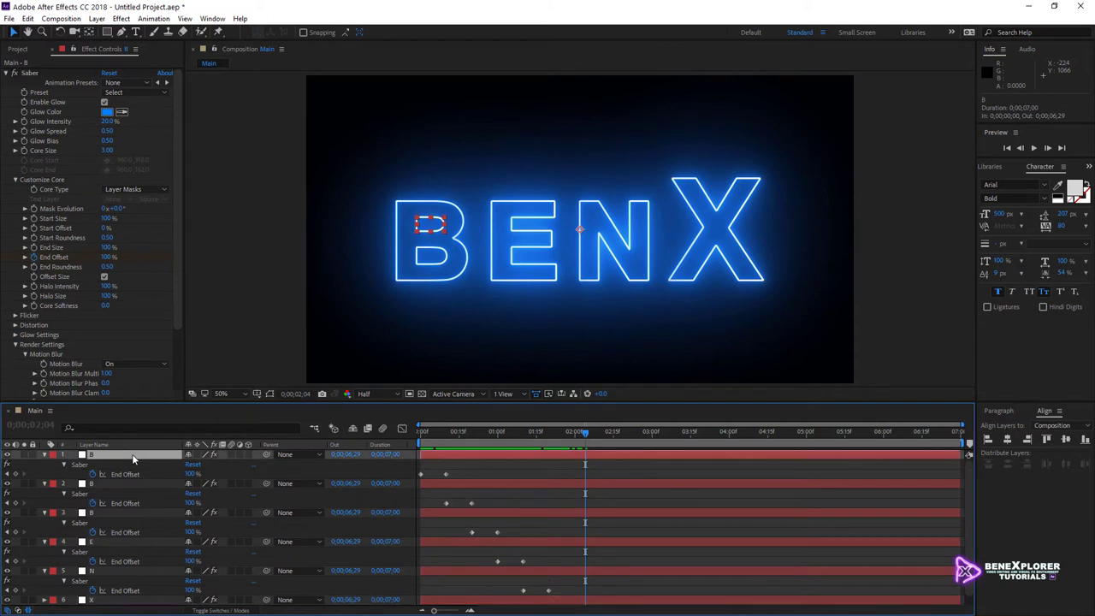
key("ctrl+a")
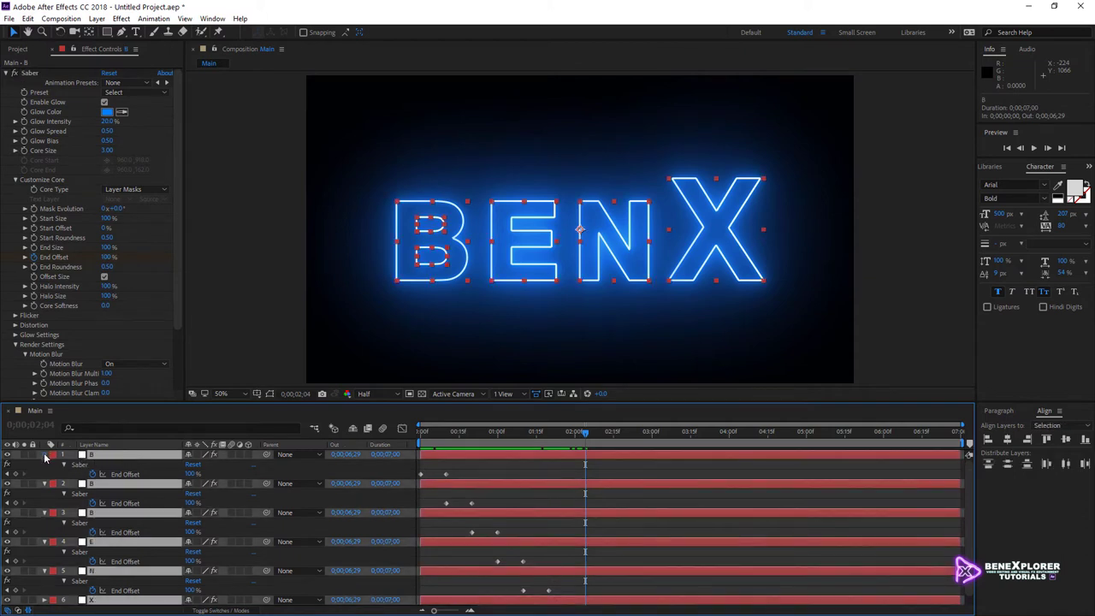
left_click(44, 454)
left_click(313, 563)
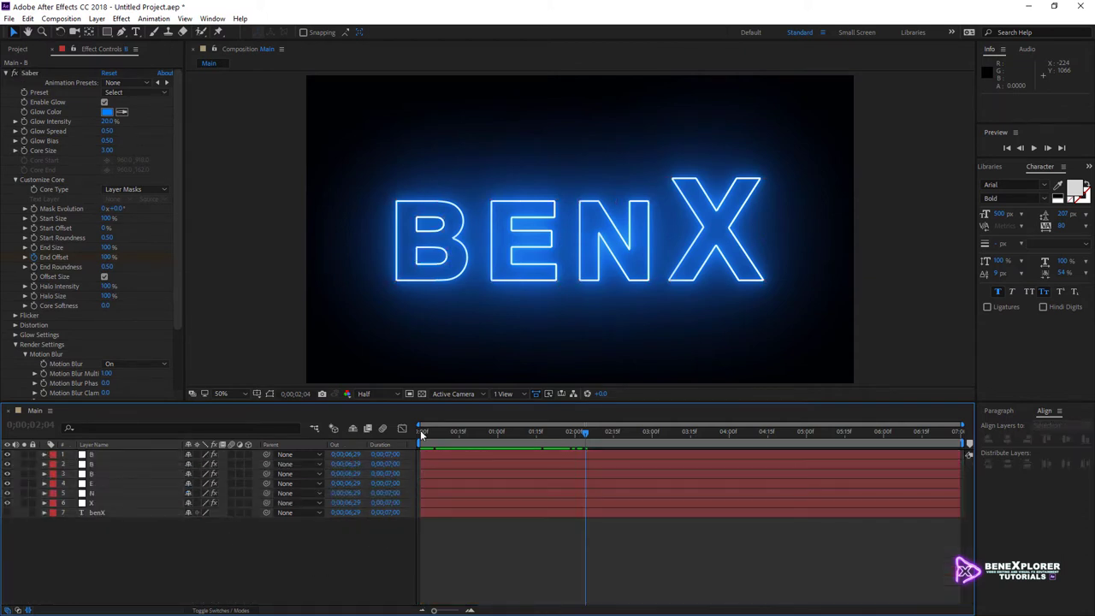
Step: Scrub through the complete outline animation from the start to 0;00;02;03 to check the order in which the letters draw
left_click_drag(420, 430, 452, 438)
left_click_drag(460, 440, 497, 448)
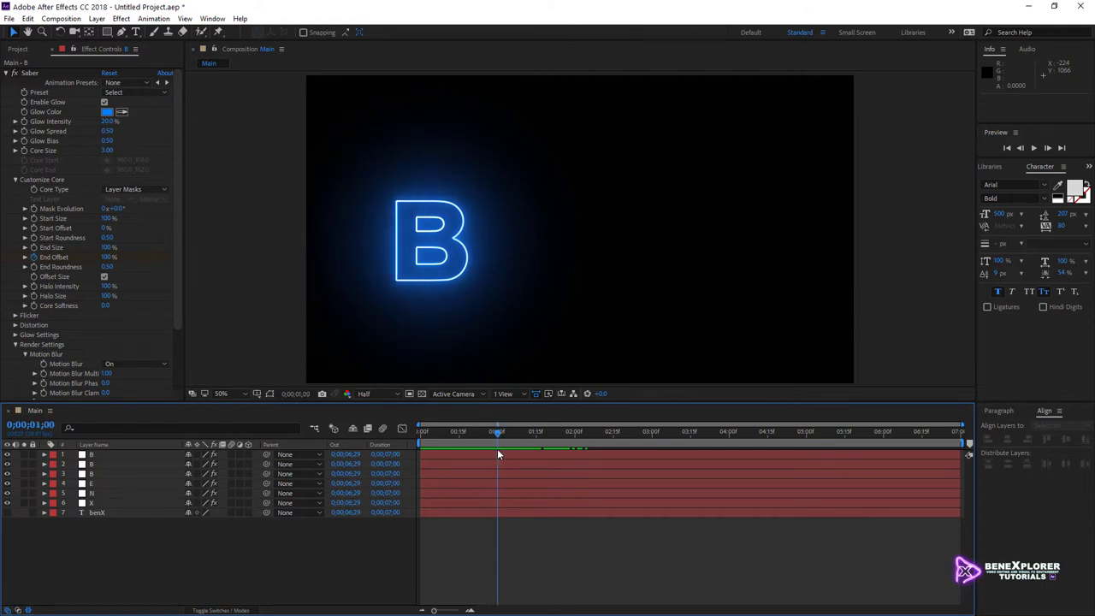
left_click_drag(496, 449, 582, 455)
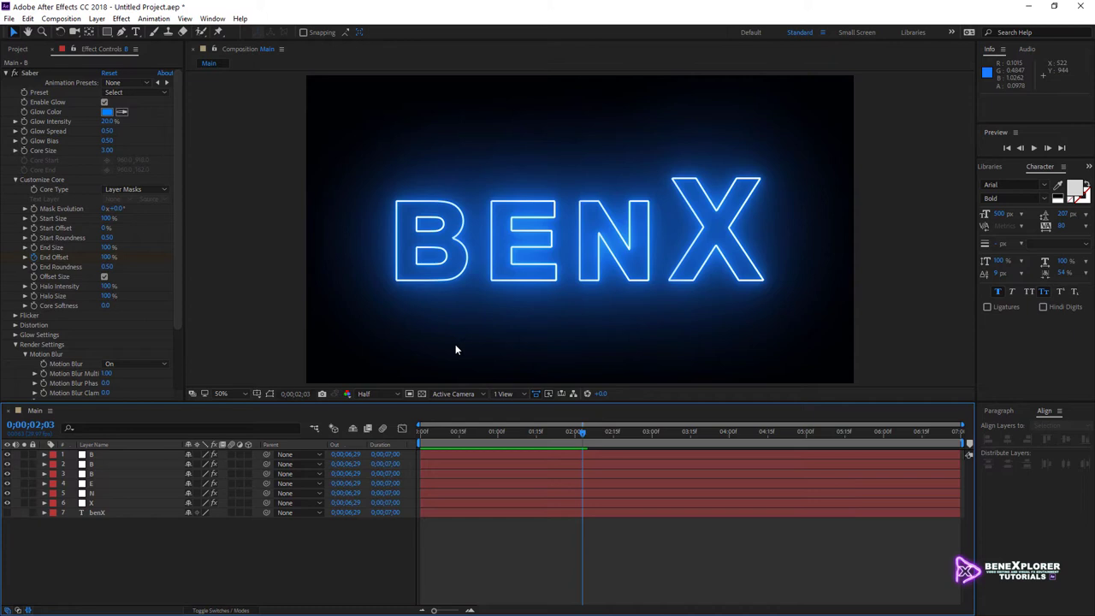
Step: Save the project as LaserText in the My Projects folder on the Desktop
left_click(8, 18)
mouse_move(34, 136)
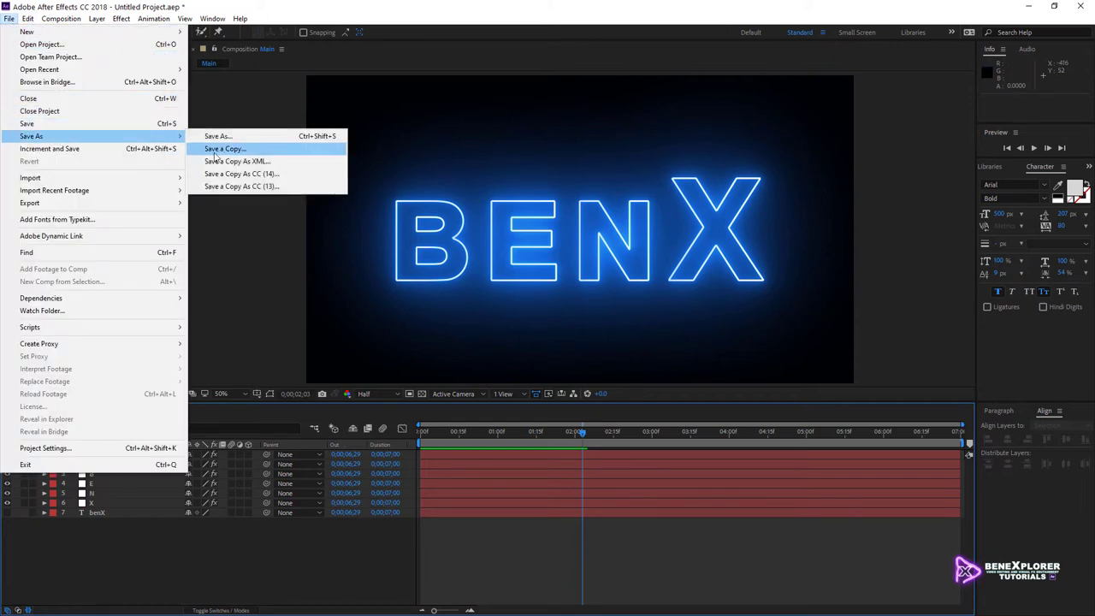
left_click(219, 135)
left_click(242, 273)
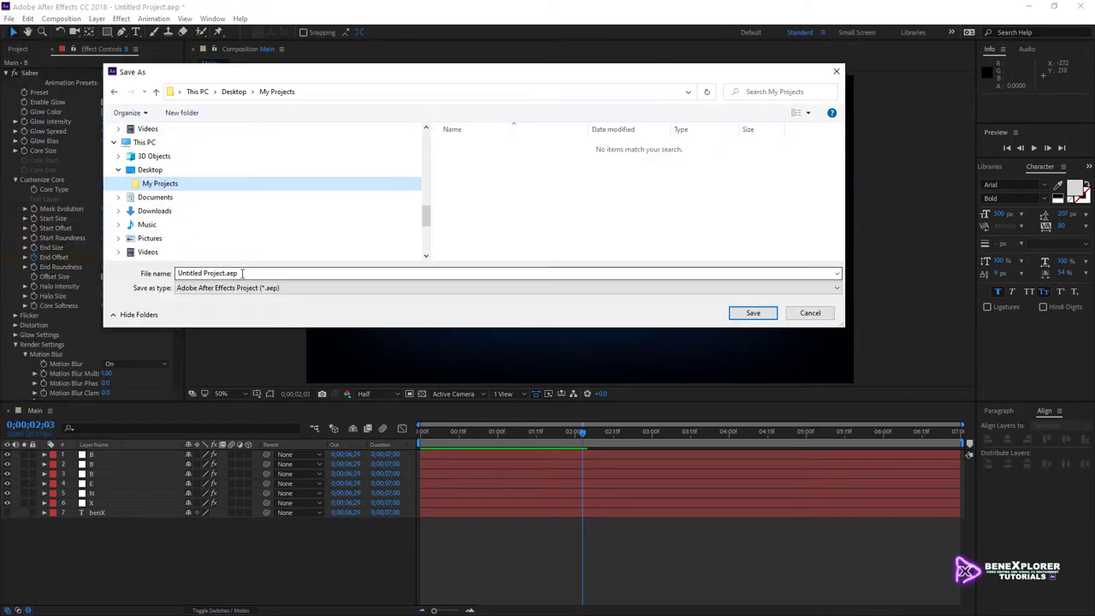
key("ctrl+a")
type("LaserText")
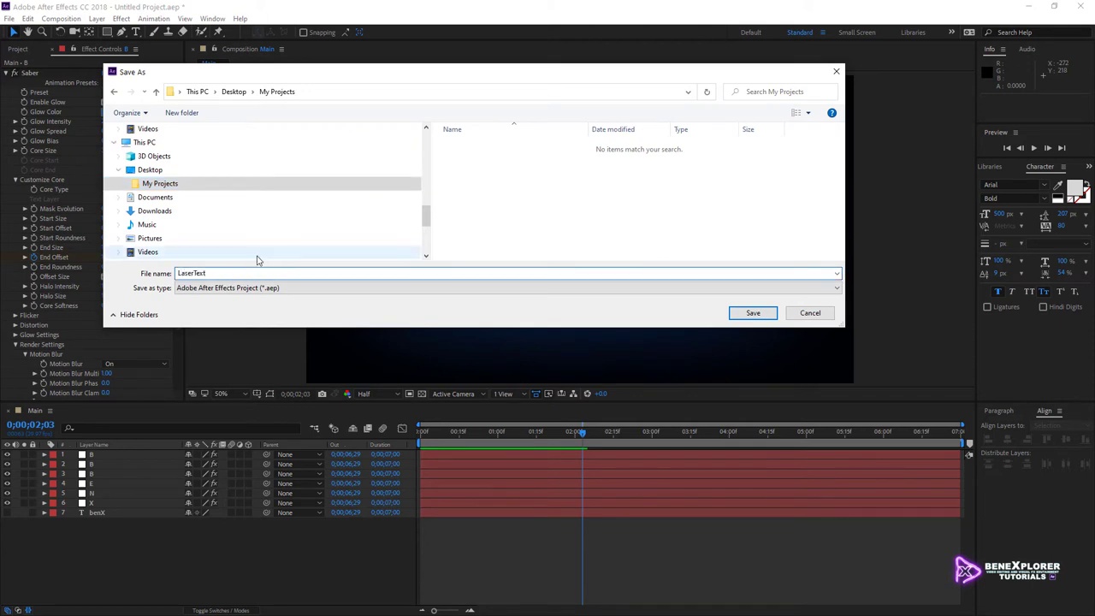
key("Return")
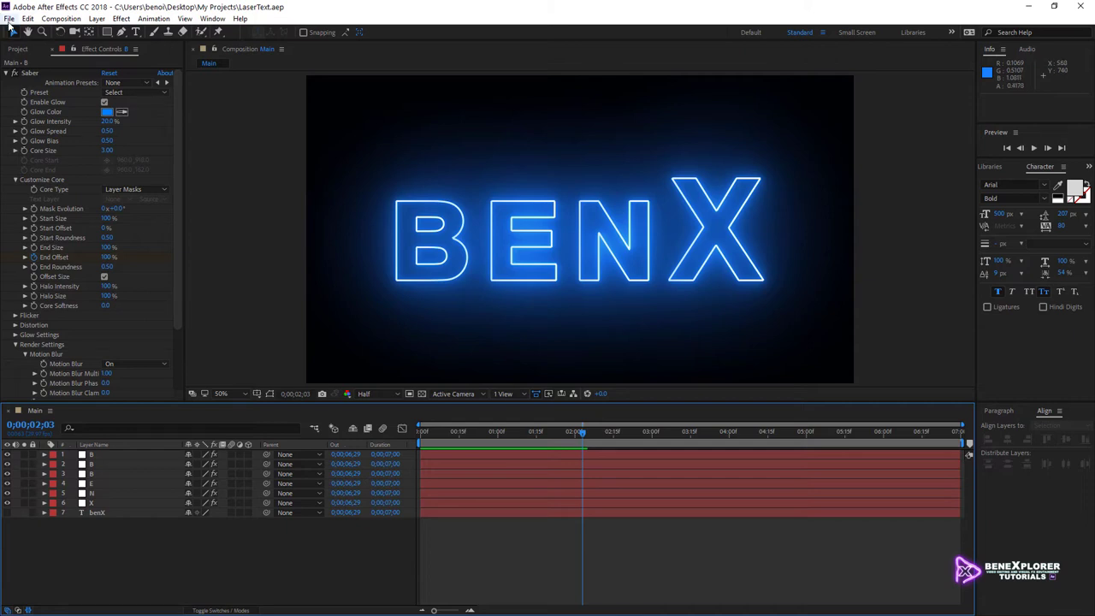
Step: Look through the available scripts and read the ReverseMaskPath.jsx code in Visual Studio Code from beginning to end
left_click(9, 19)
mouse_move(93, 328)
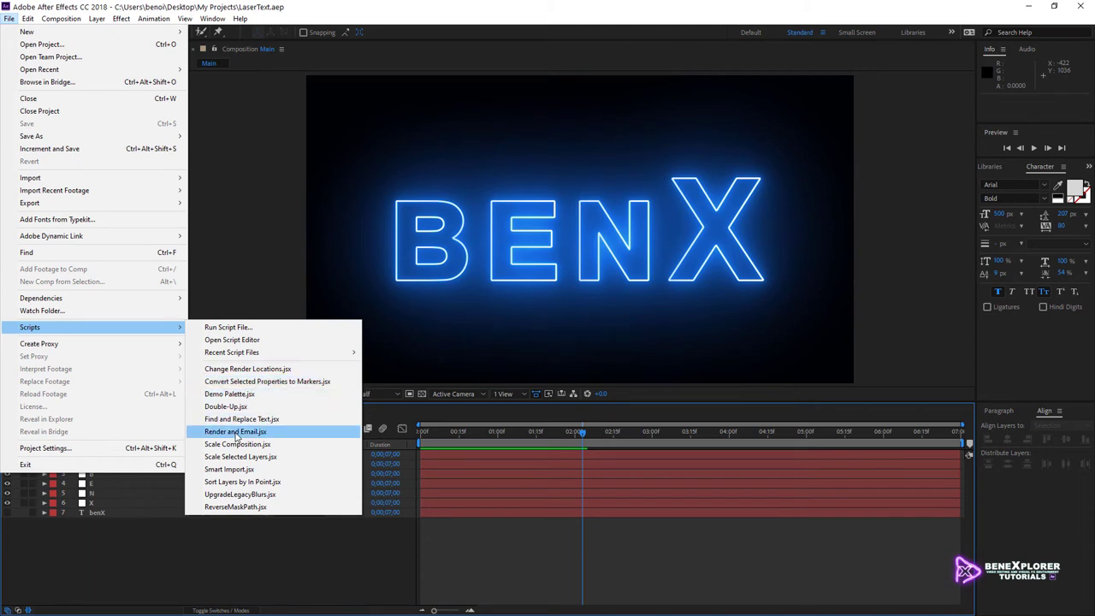
left_click(269, 404)
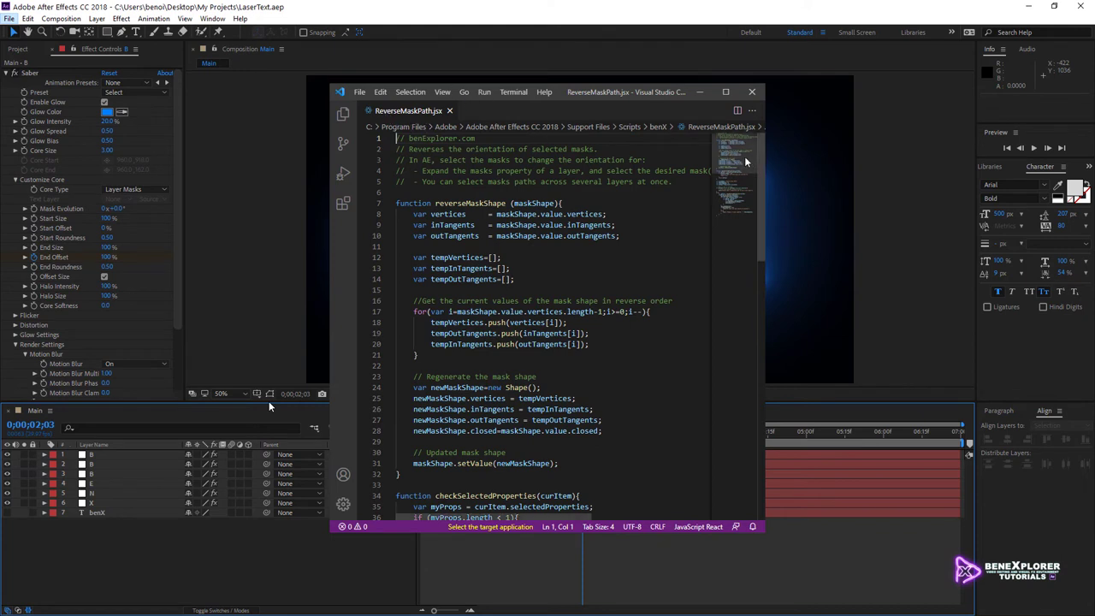
scroll(748, 185, "down", 6)
scroll(747, 185, "down", 10)
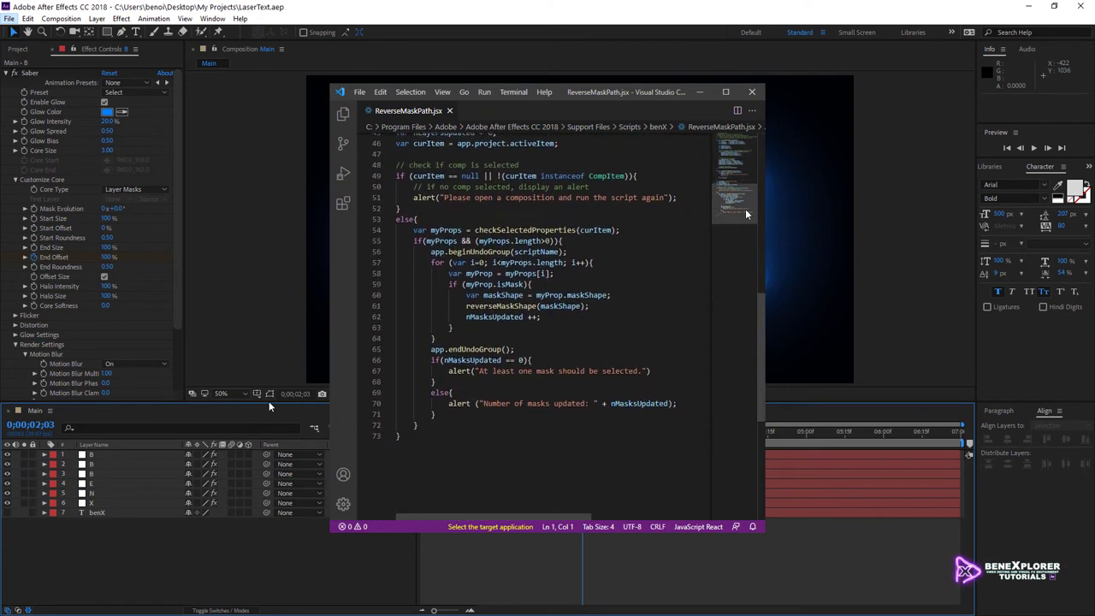
left_click_drag(744, 214, 741, 149)
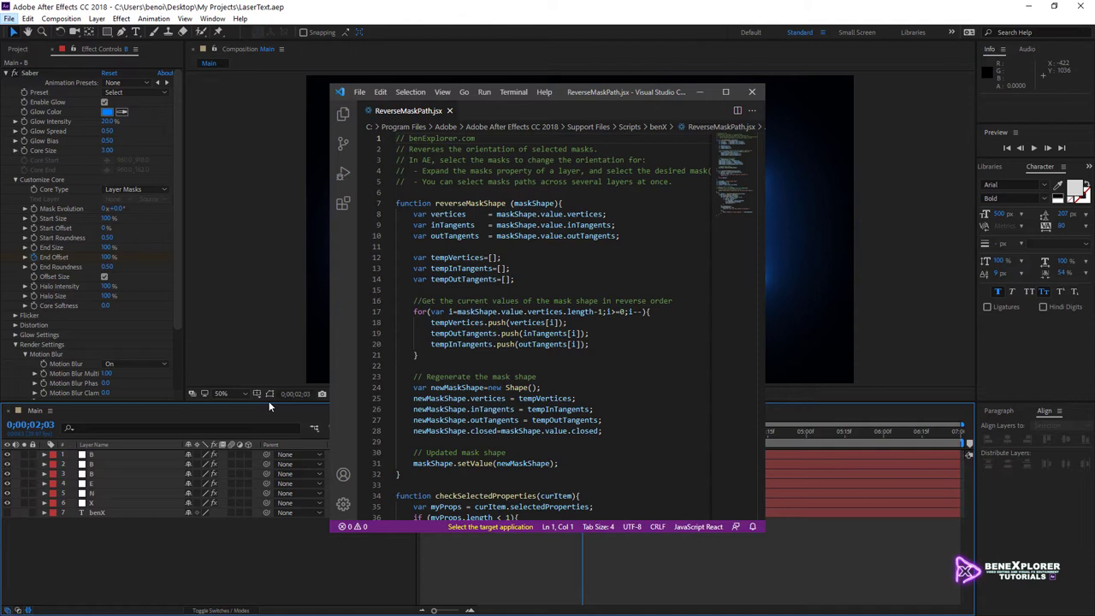
Step: Switch to the browser, download ReverseMaskPath1.0.jsx.zip from Google Drive, and extract it in the Downloads folder
key("alt+Tab")
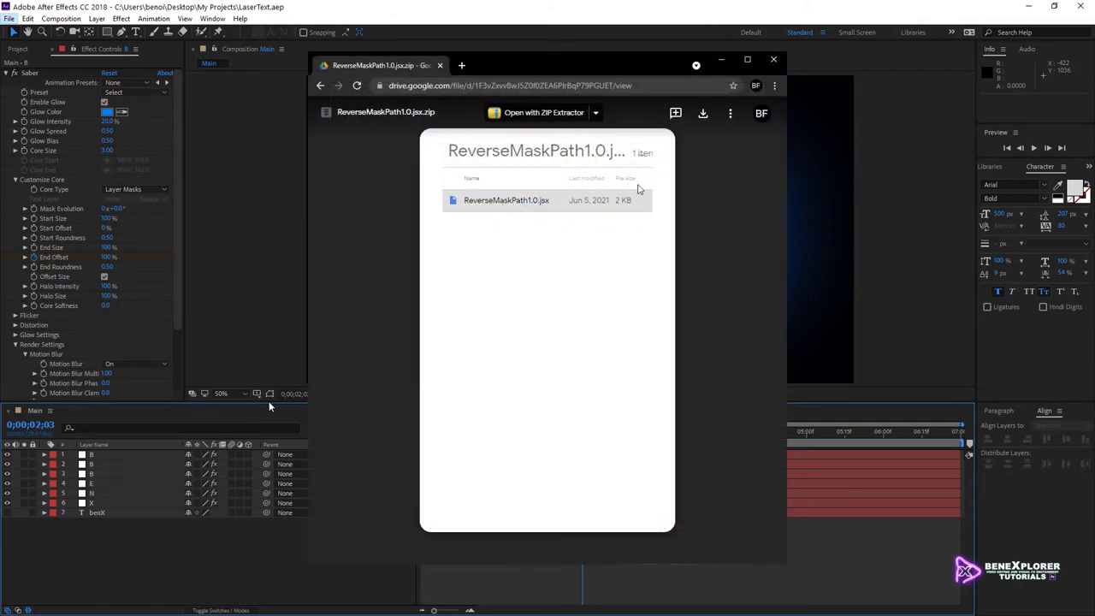
left_click(703, 113)
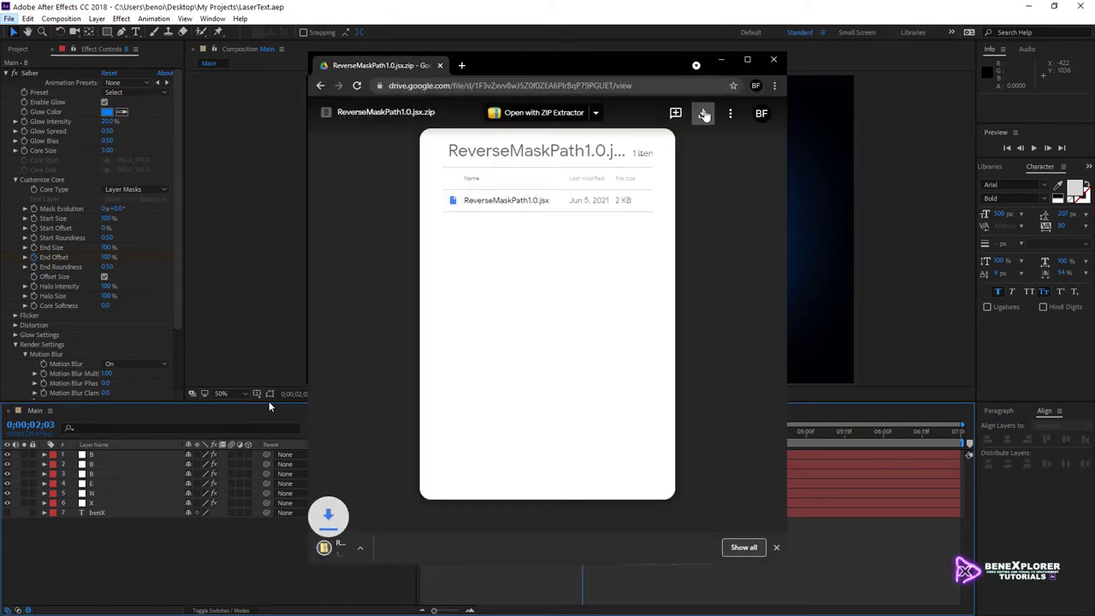
left_click(429, 548)
left_click(507, 496)
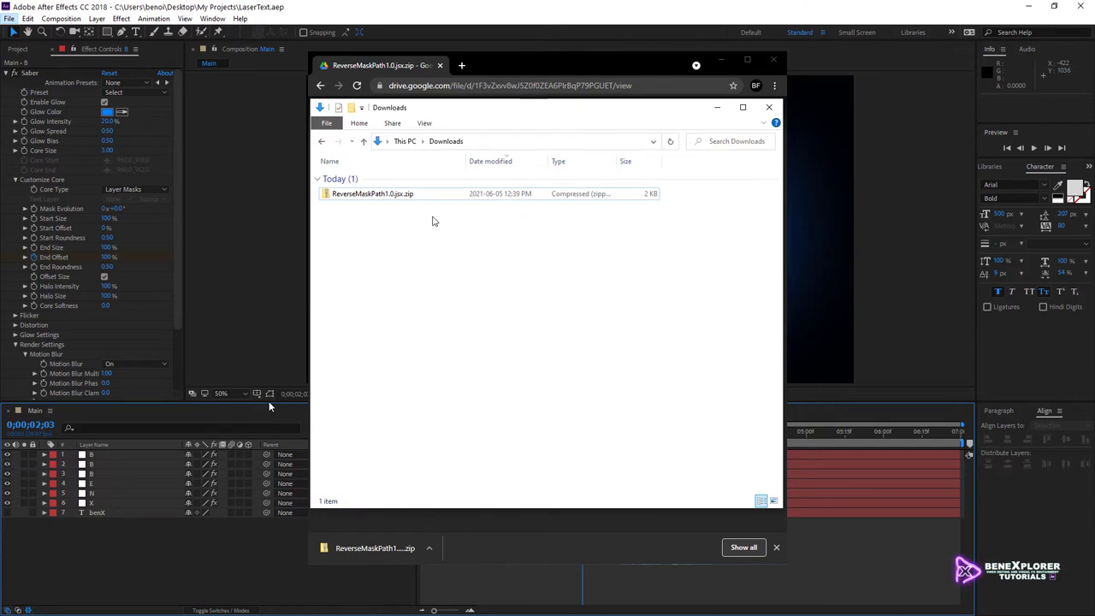
right_click(377, 196)
mouse_move(428, 281)
left_click(584, 321)
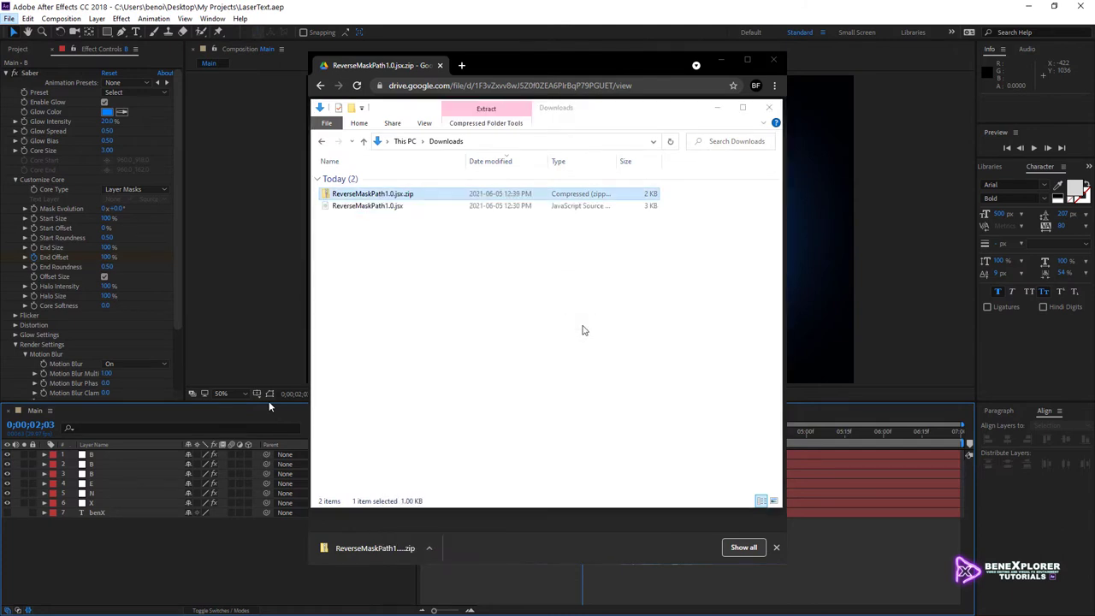
Step: Copy the extracted ReverseMaskPath1.0.jsx and open the benX folder inside After Effects' Support Files\Scripts folder
right_click(373, 206)
left_click(400, 461)
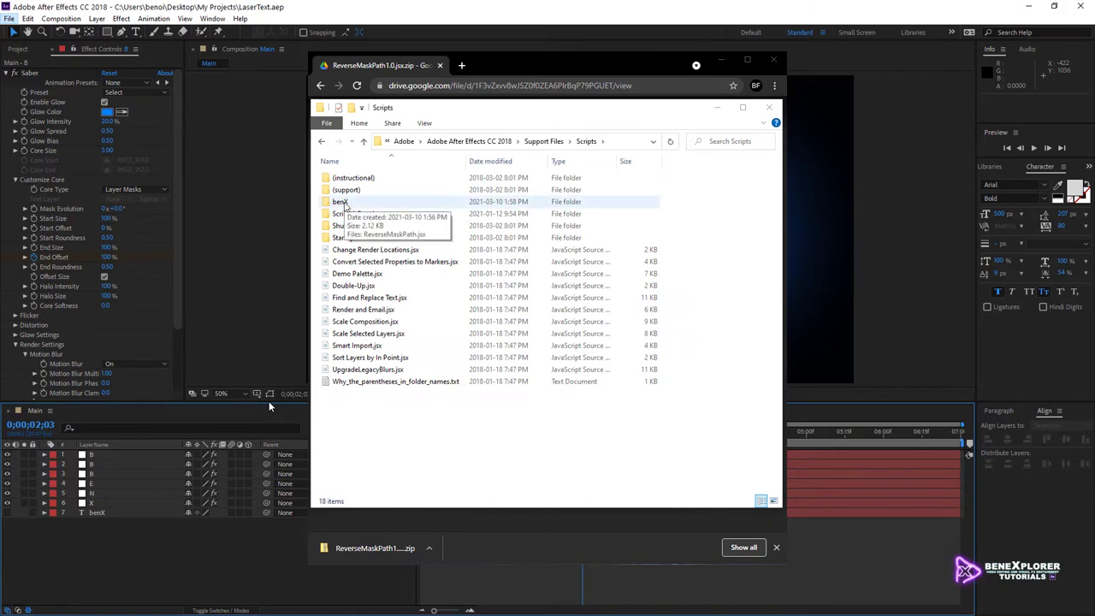
double_click(343, 203)
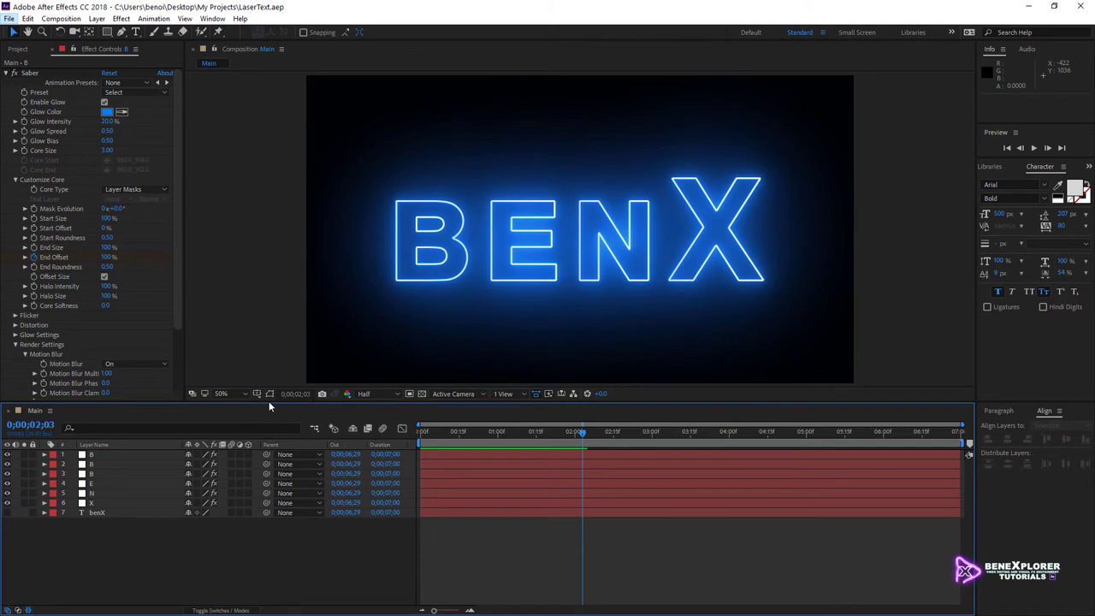
Step: Back in After Effects, reverse mask b on the third B layer with the ReverseMaskPath.jsx script and preview the animation up to 0;00;02;13
mouse_move(453, 432)
left_mouse_down()
mouse_move(421, 432)
mouse_move(472, 434)
left_mouse_up()
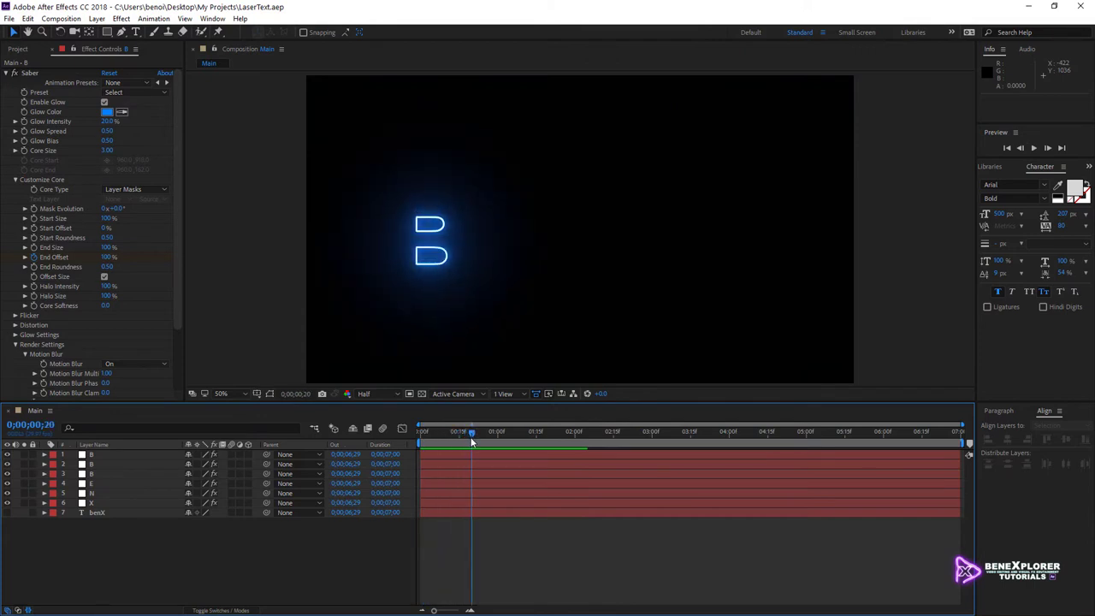
left_click_drag(470, 437, 499, 449)
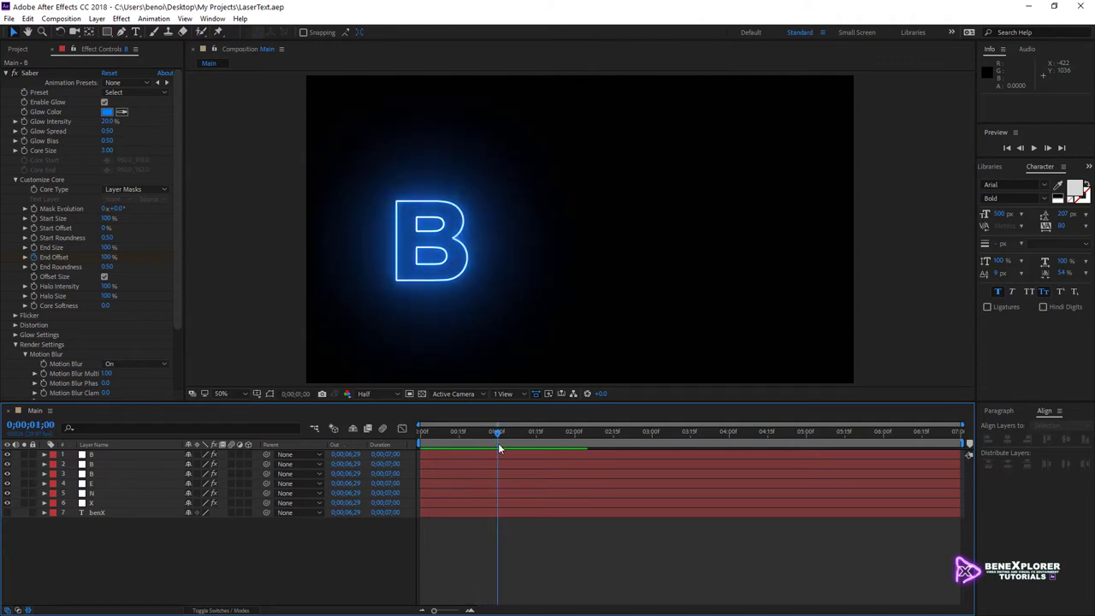
left_click(93, 474)
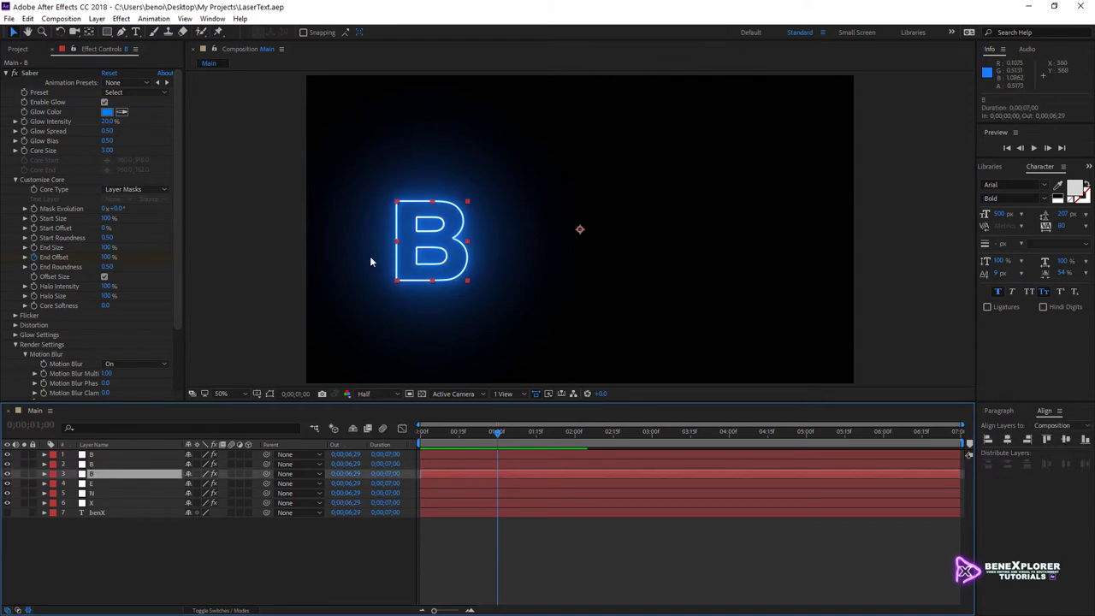
left_click(45, 474)
left_click(54, 484)
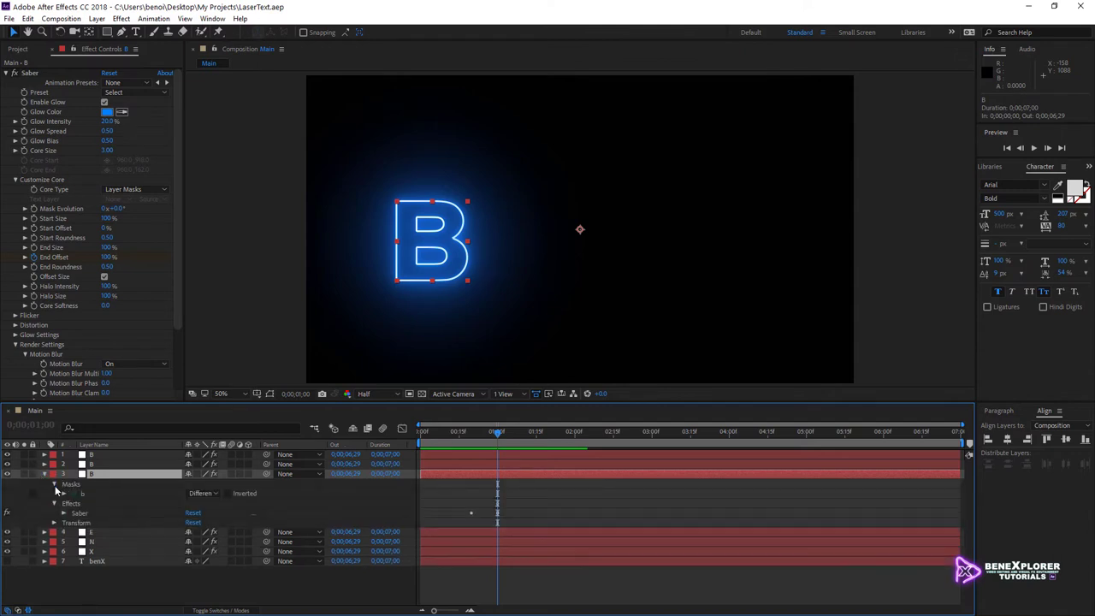
left_click(81, 496)
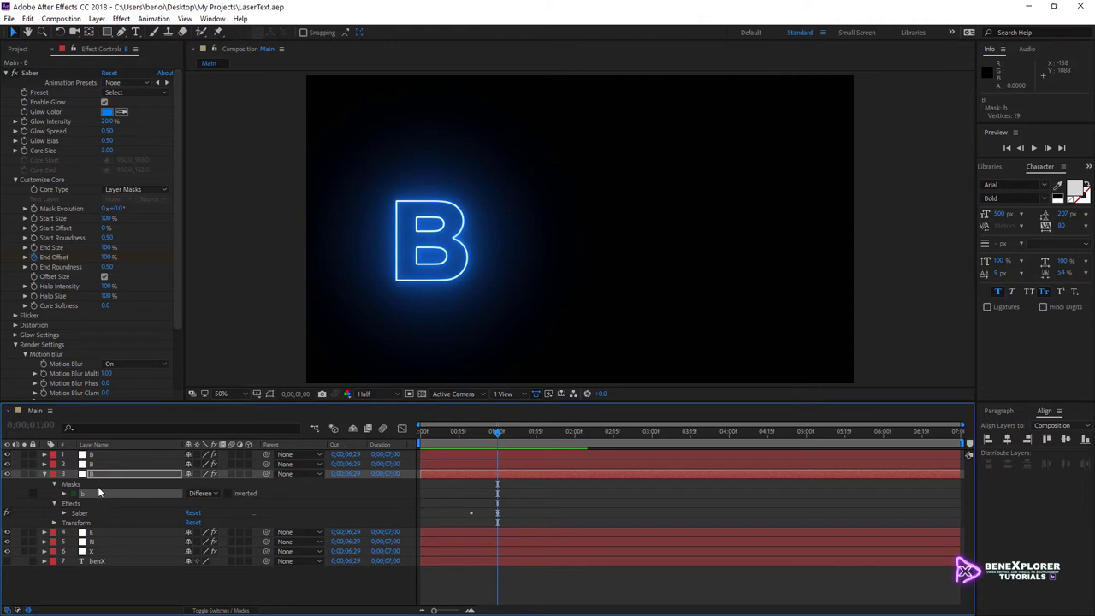
left_click(10, 18)
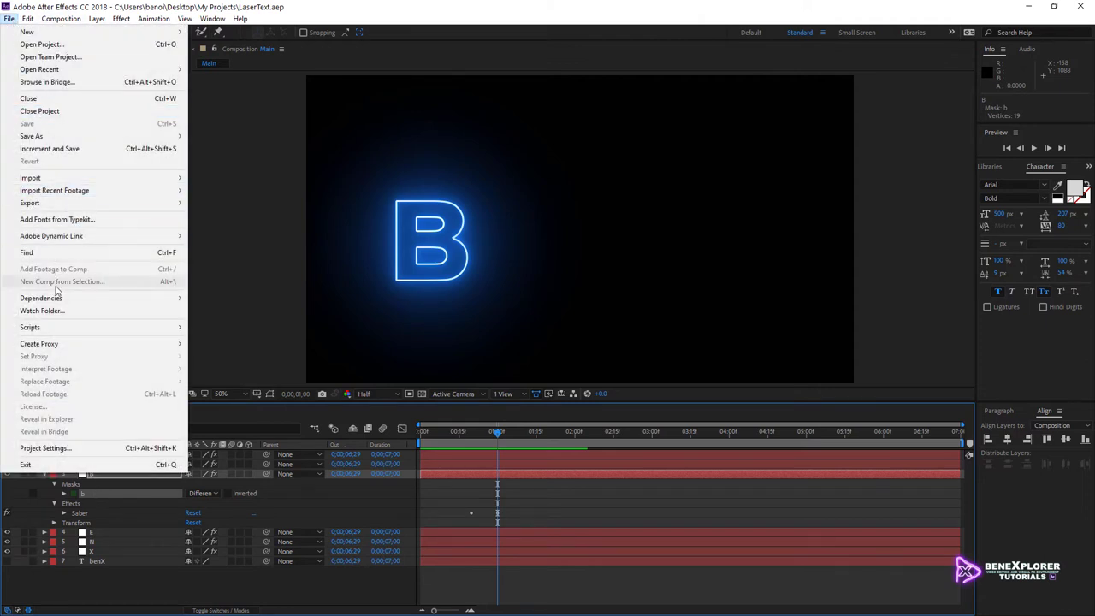
mouse_move(56, 331)
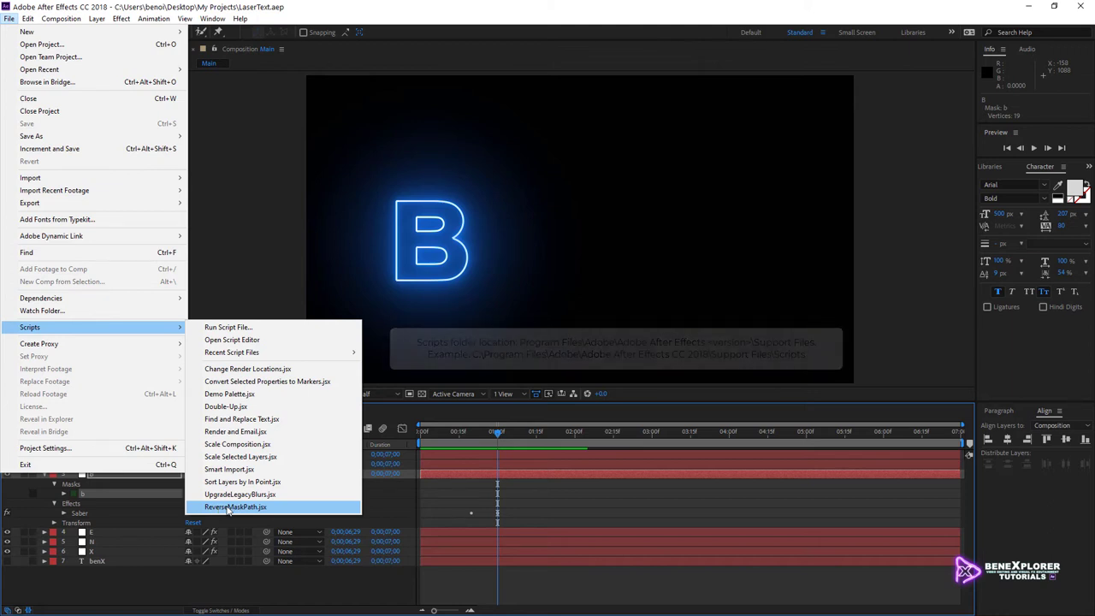
left_click(227, 508)
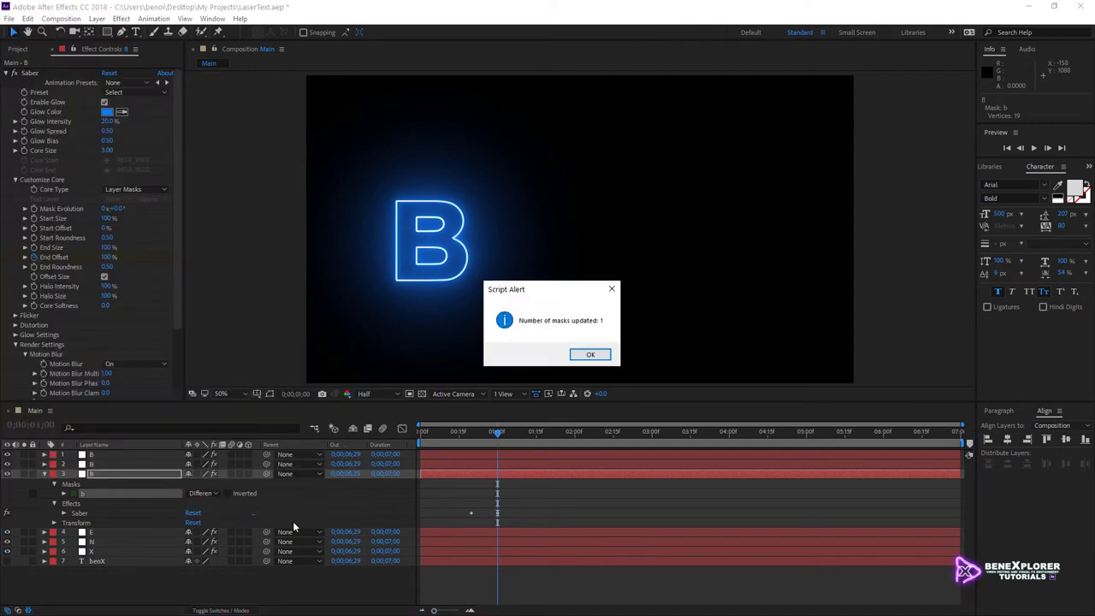
left_click(588, 354)
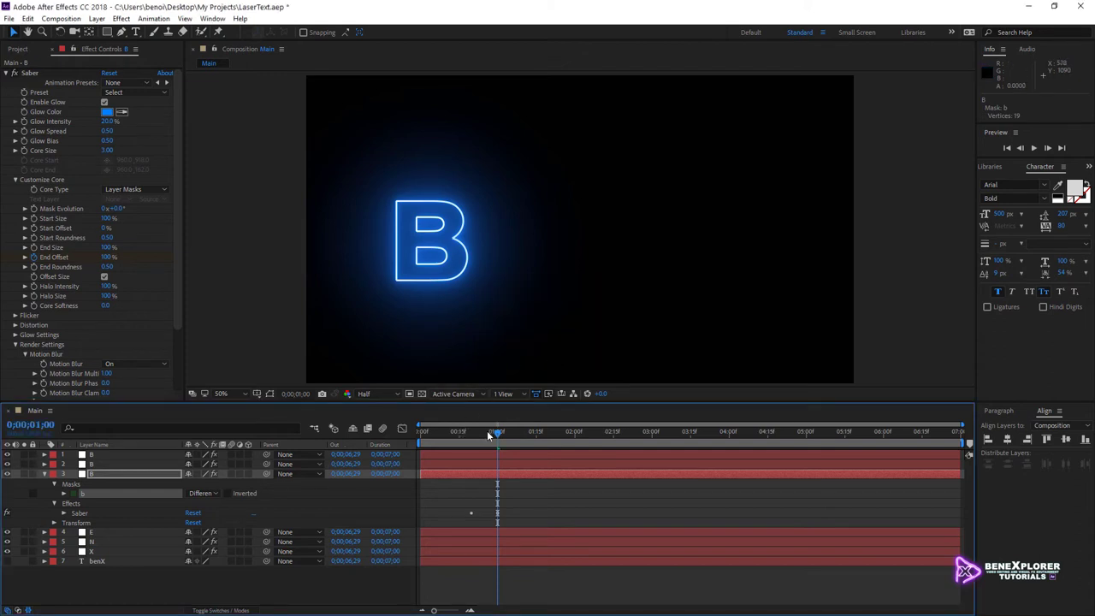
left_click_drag(432, 432, 609, 427)
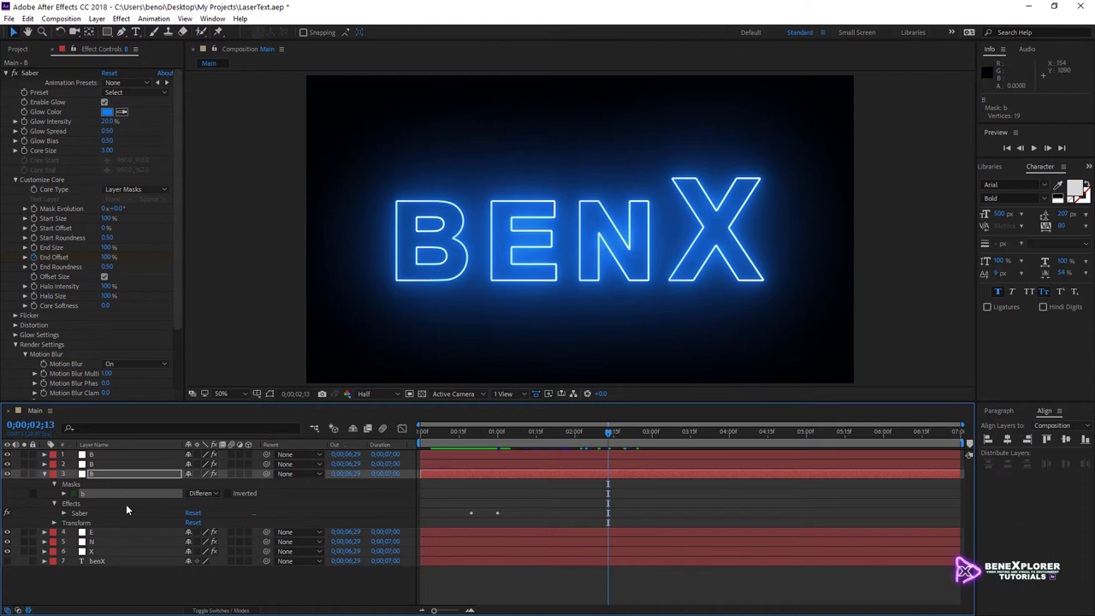
Step: Reverse the mask paths of the E, N and X layers with the ReverseMaskPath.jsx script and preview the animation up to 0;00;02;18
left_click(97, 538)
left_click(102, 554, "shift")
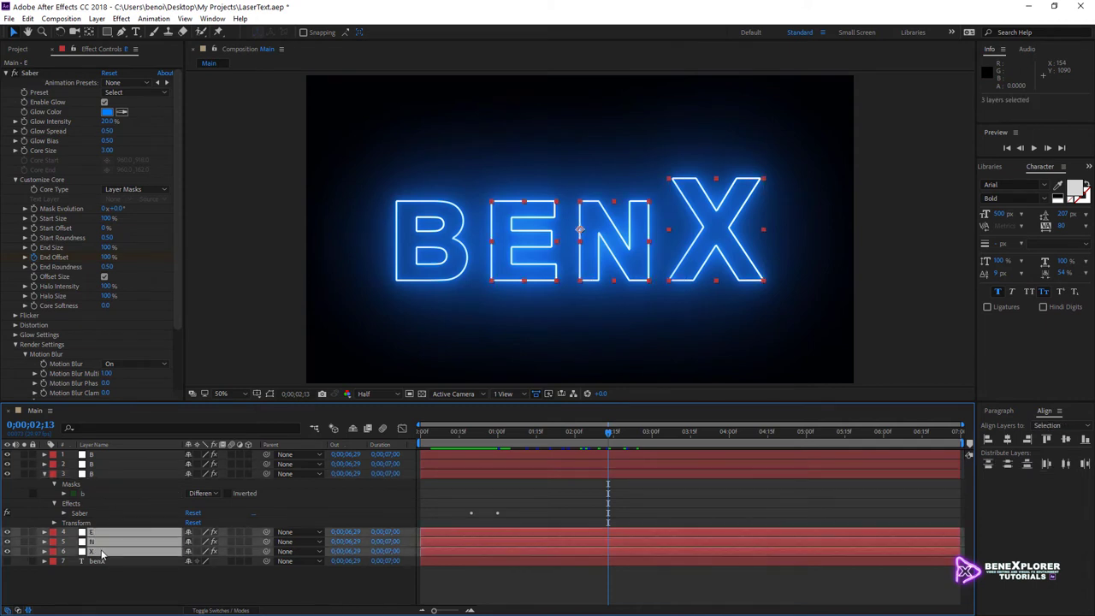
key("m")
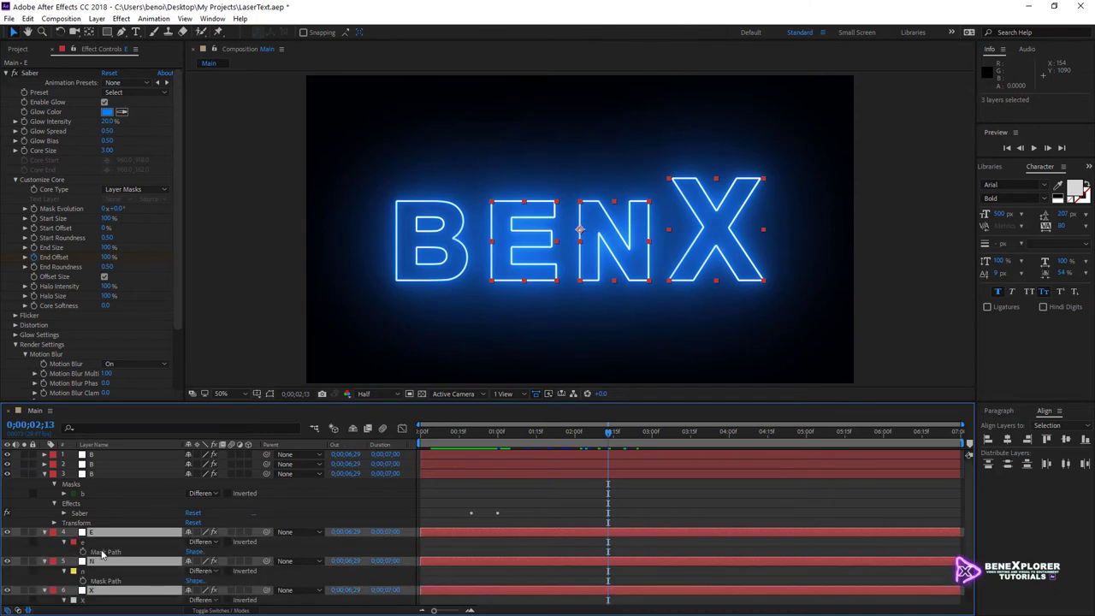
scroll(184, 520, "down", 1)
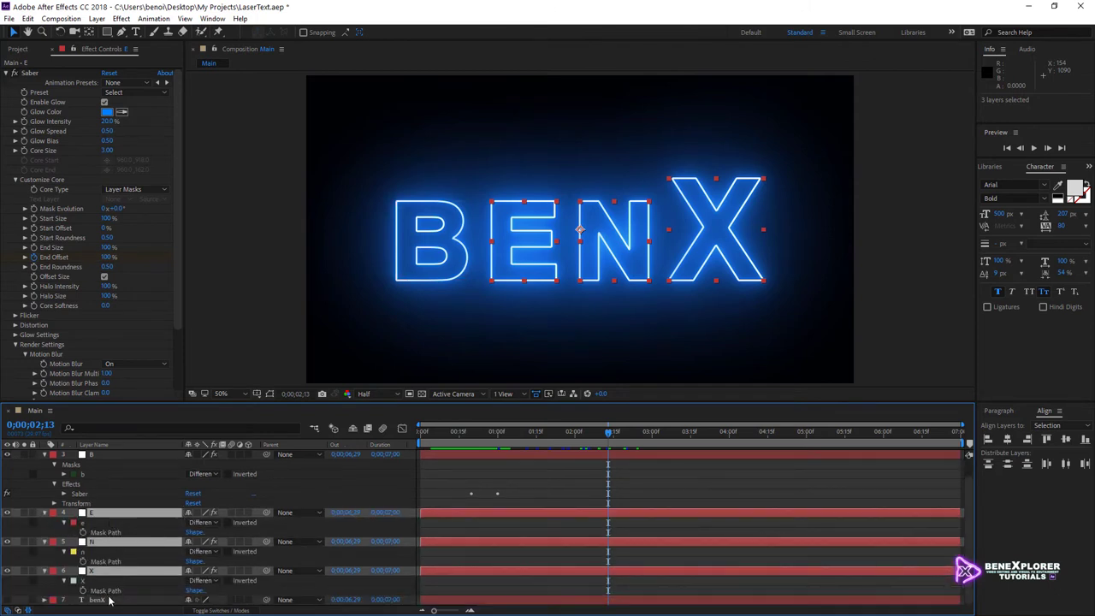
left_click(121, 532)
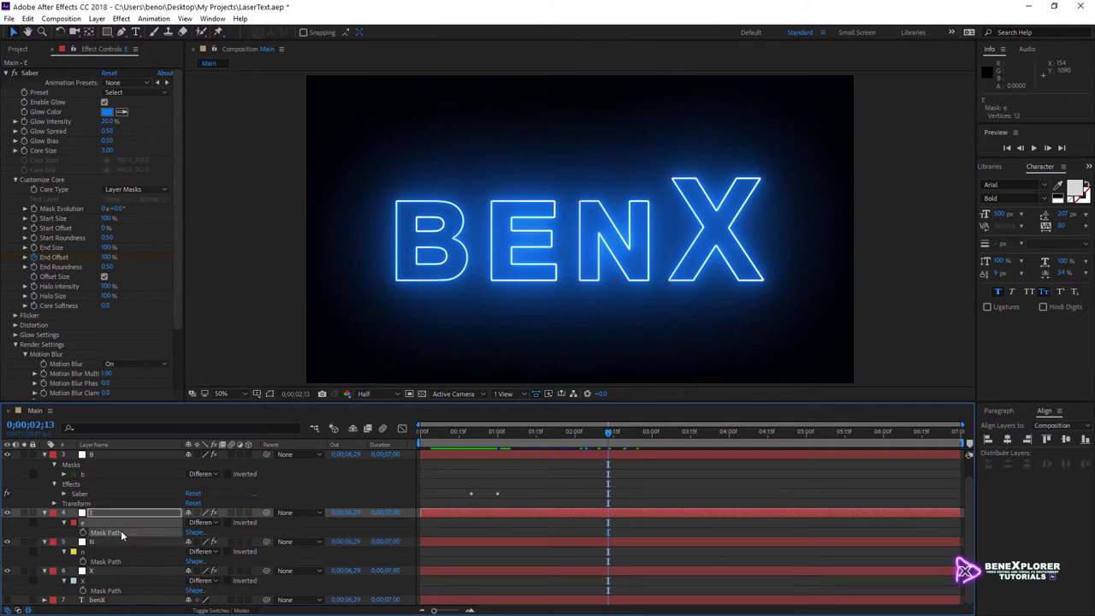
left_click(114, 561, "shift")
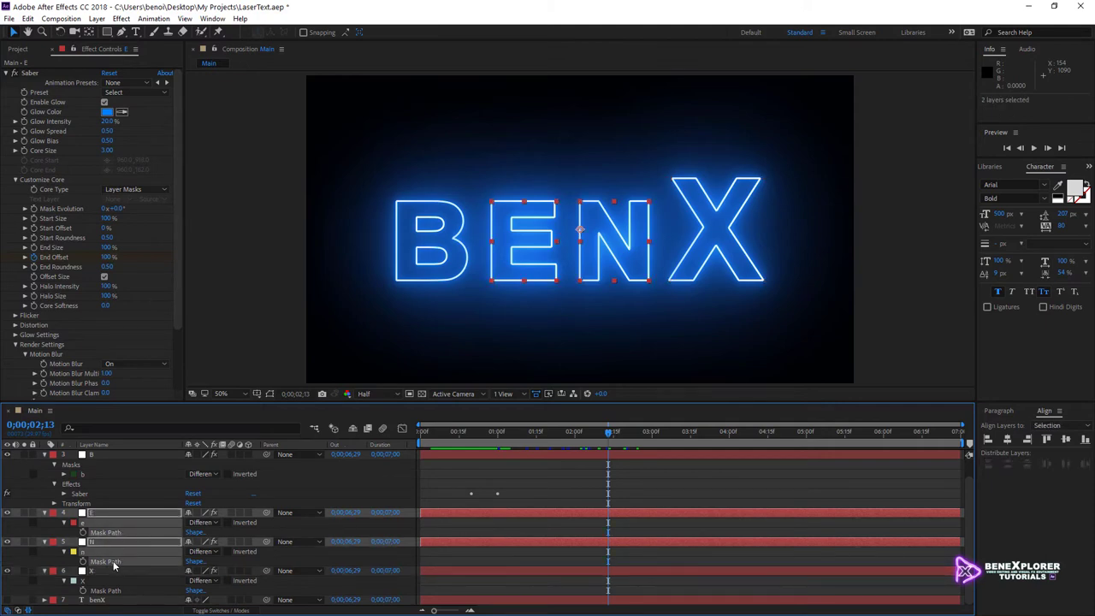
left_click(114, 591, "shift")
left_click(114, 591, "shift")
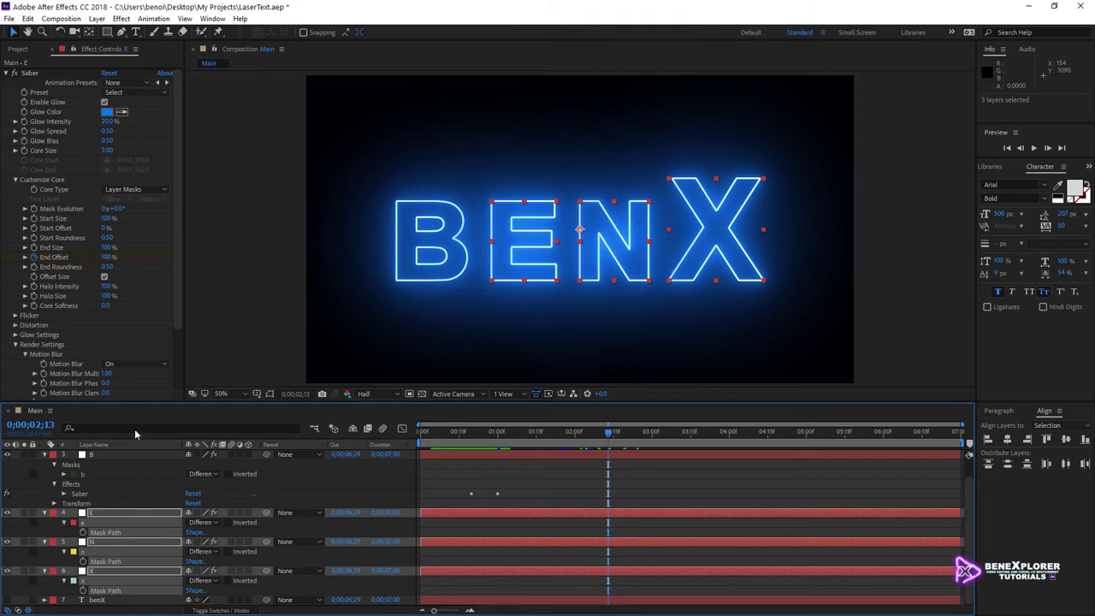
left_click(9, 18)
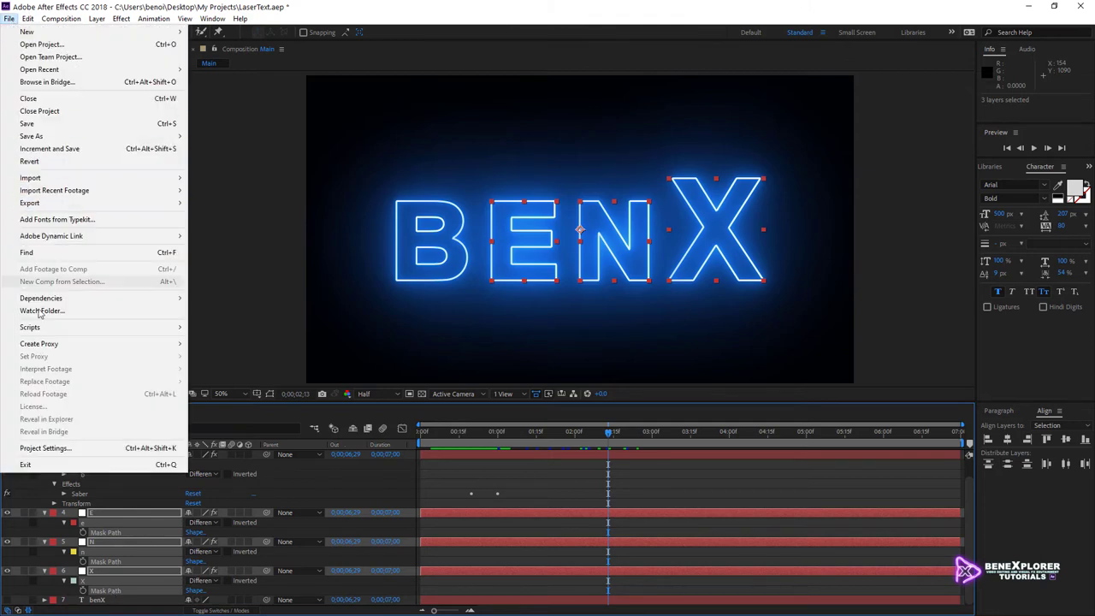
mouse_move(47, 328)
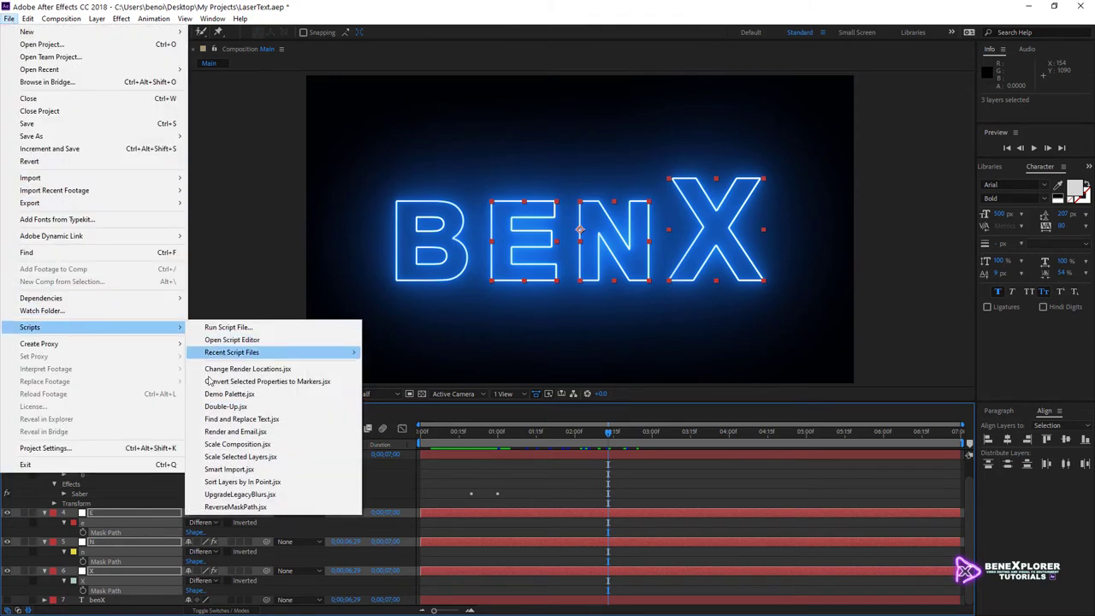
left_click(214, 509)
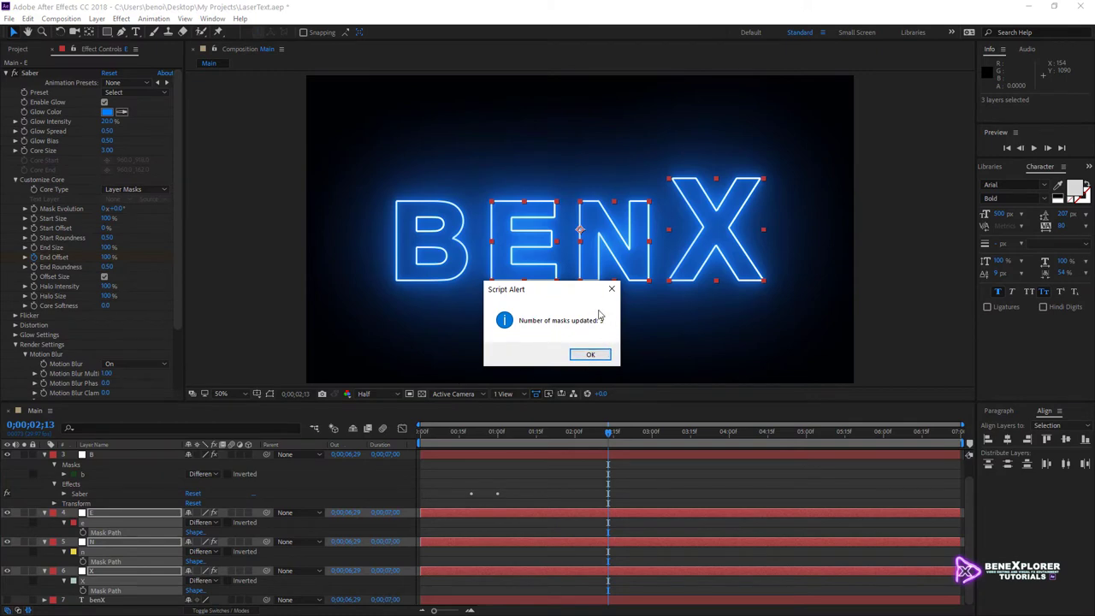
left_click(587, 355)
left_click_drag(434, 432, 621, 434)
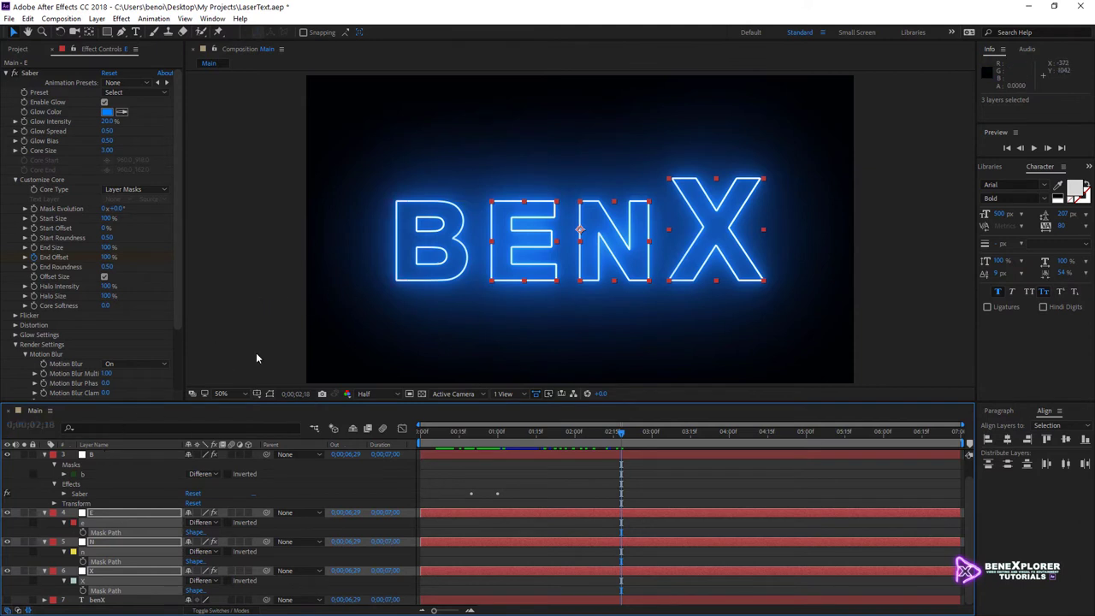
Step: Collapse the expanded properties of all layers in the Main composition and deselect the layers
scroll(86, 454, "up", 1)
left_click(114, 474)
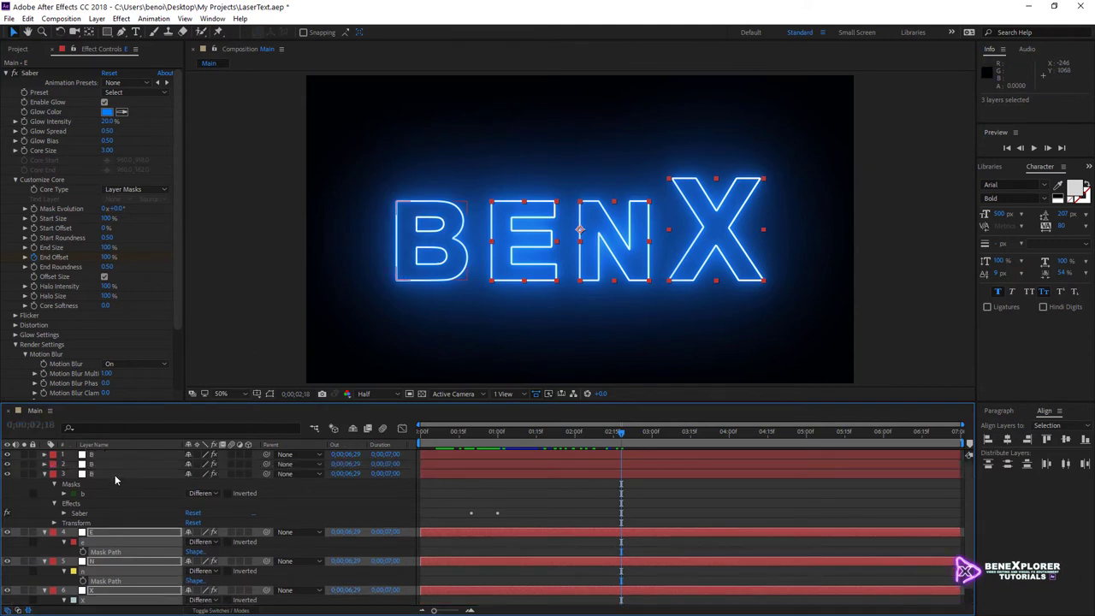
key("ctrl+a")
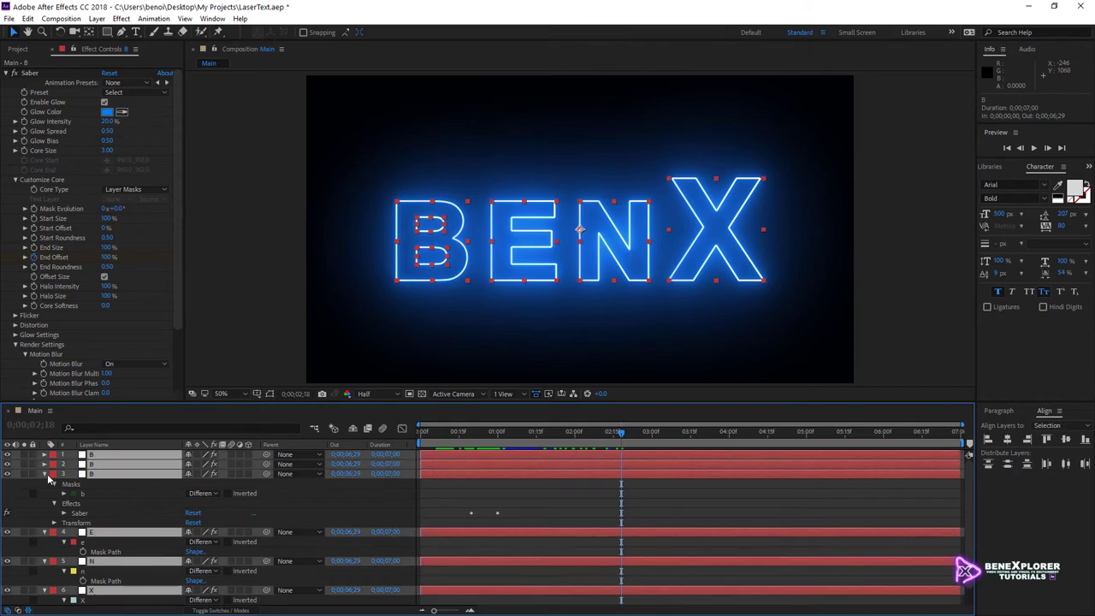
left_click(46, 474)
left_click(235, 335)
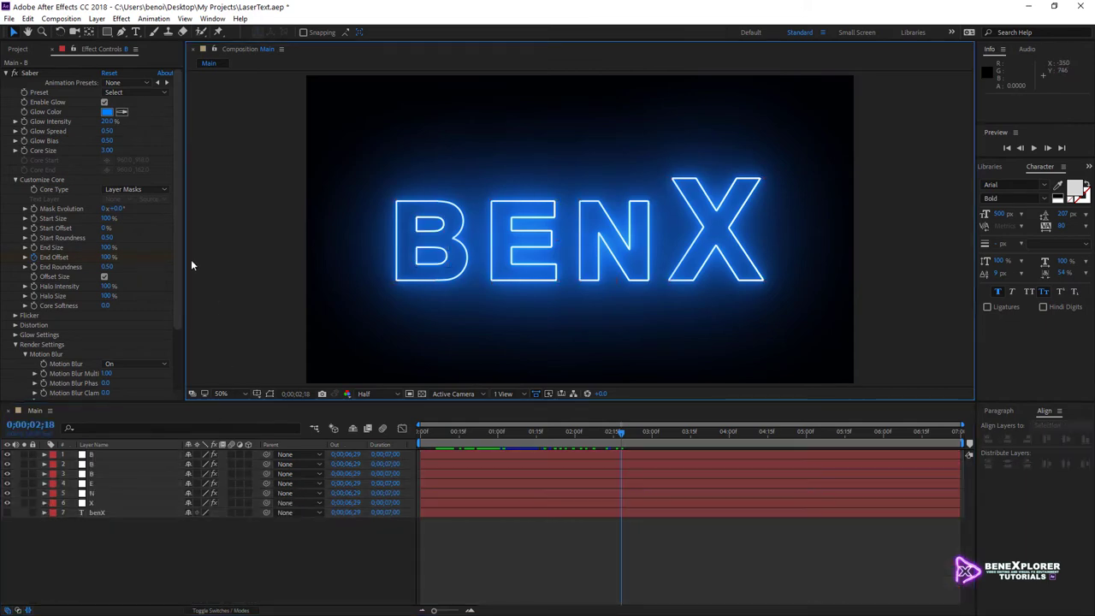
Step: Undo the last Reverse Mask Path operation and preview the animation from the start up to 0;00;01;27
left_click(28, 19)
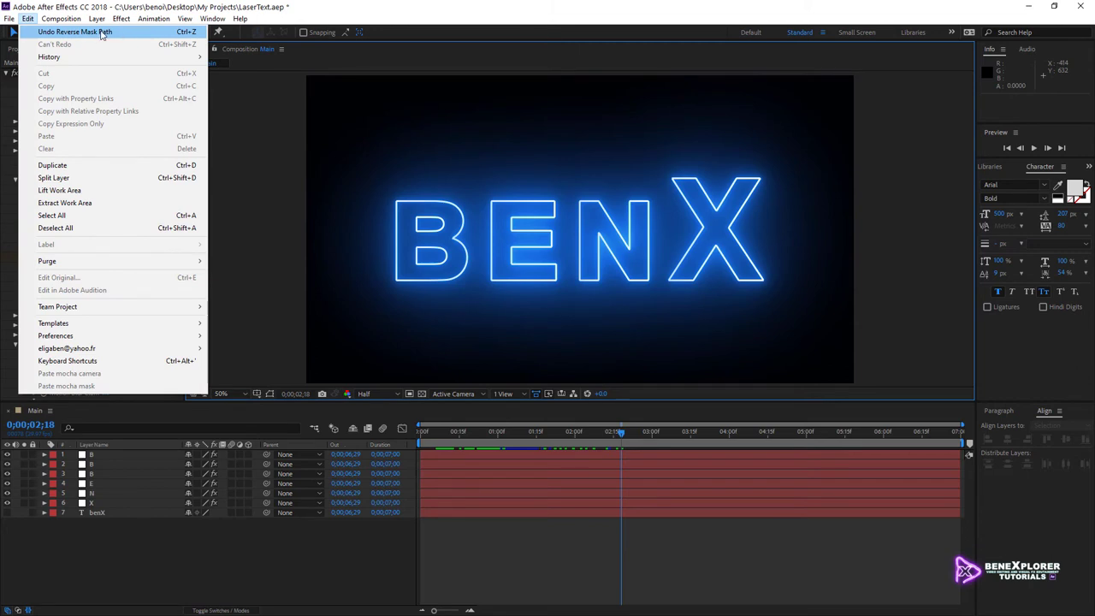
left_click(101, 34)
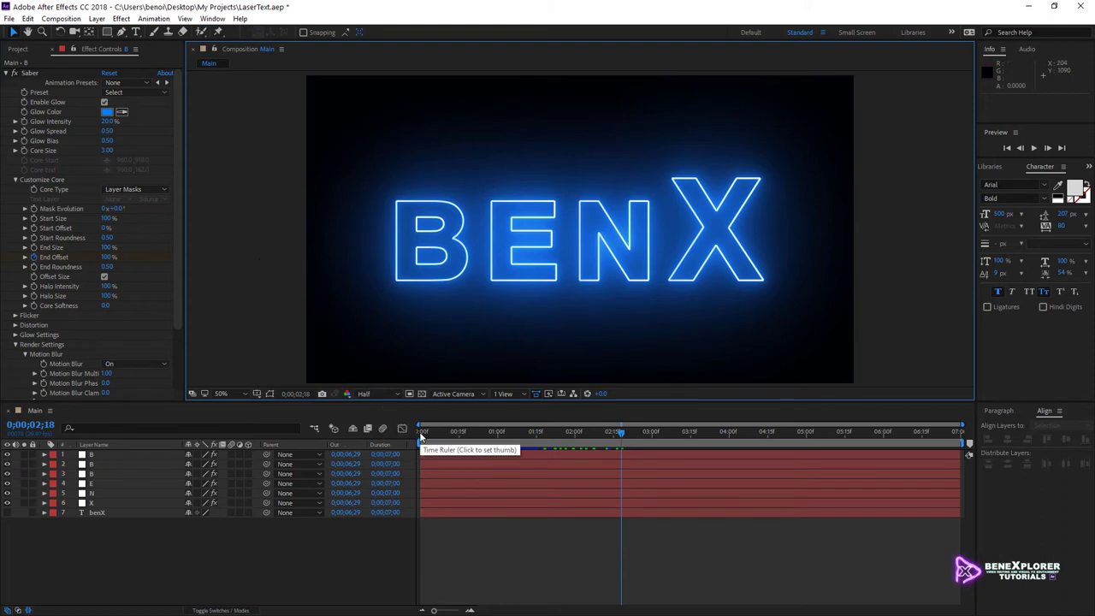
left_click_drag(420, 436, 512, 431)
left_click(493, 286)
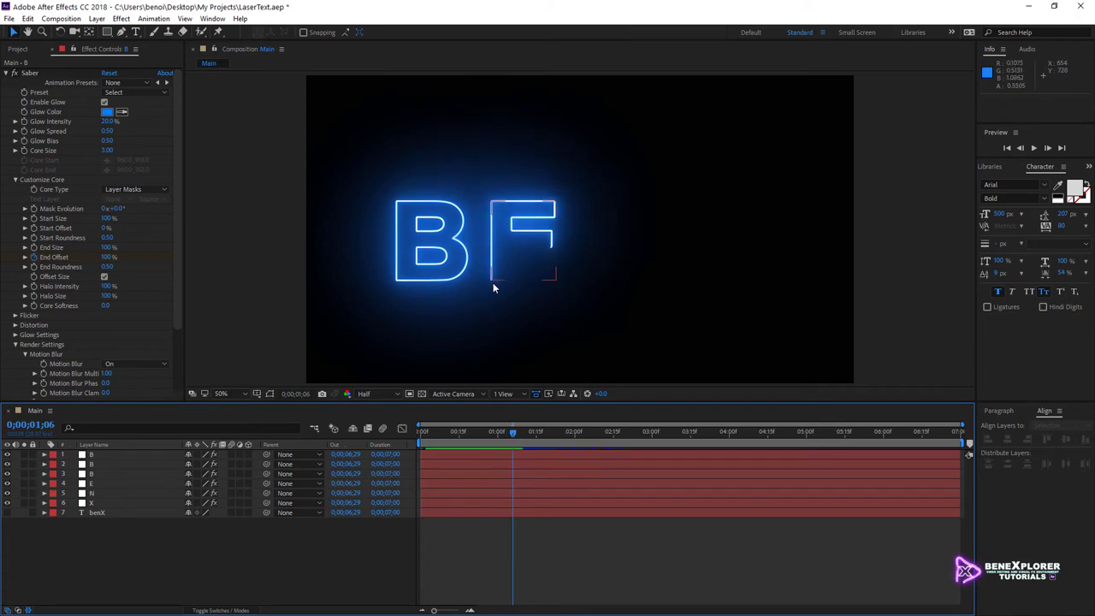
mouse_move(511, 433)
left_mouse_down()
mouse_move(492, 434)
mouse_move(522, 431)
left_mouse_up()
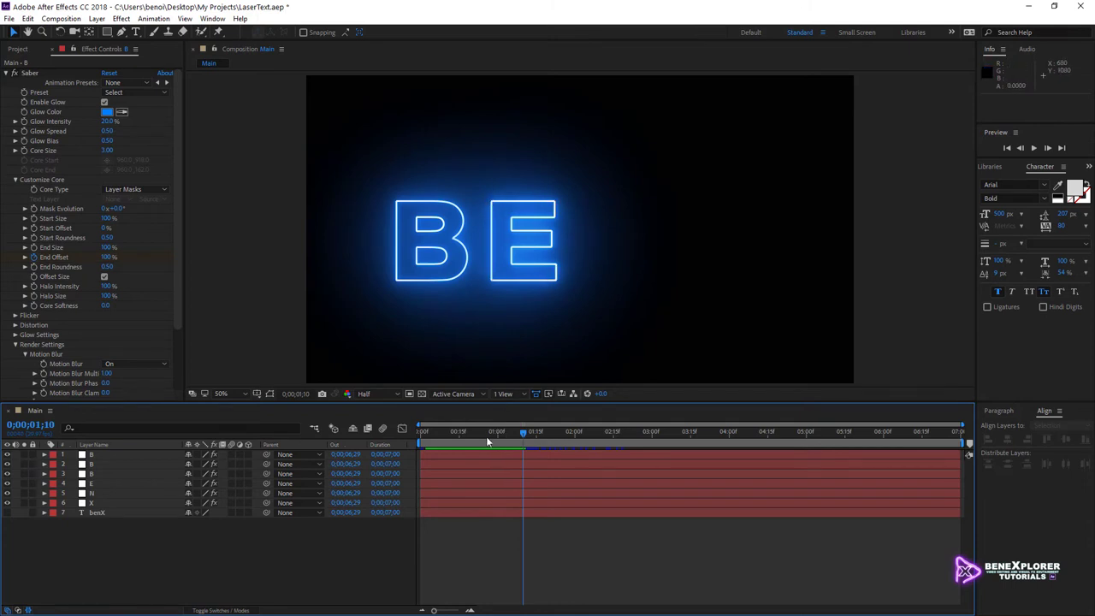
left_click_drag(492, 433, 539, 435)
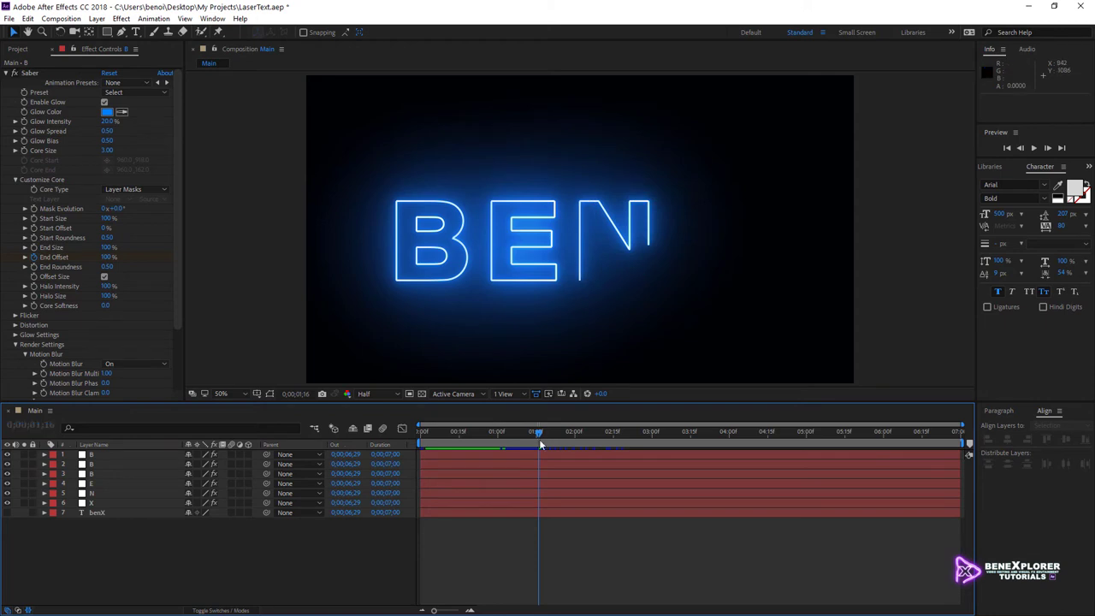
left_click_drag(540, 430, 567, 432)
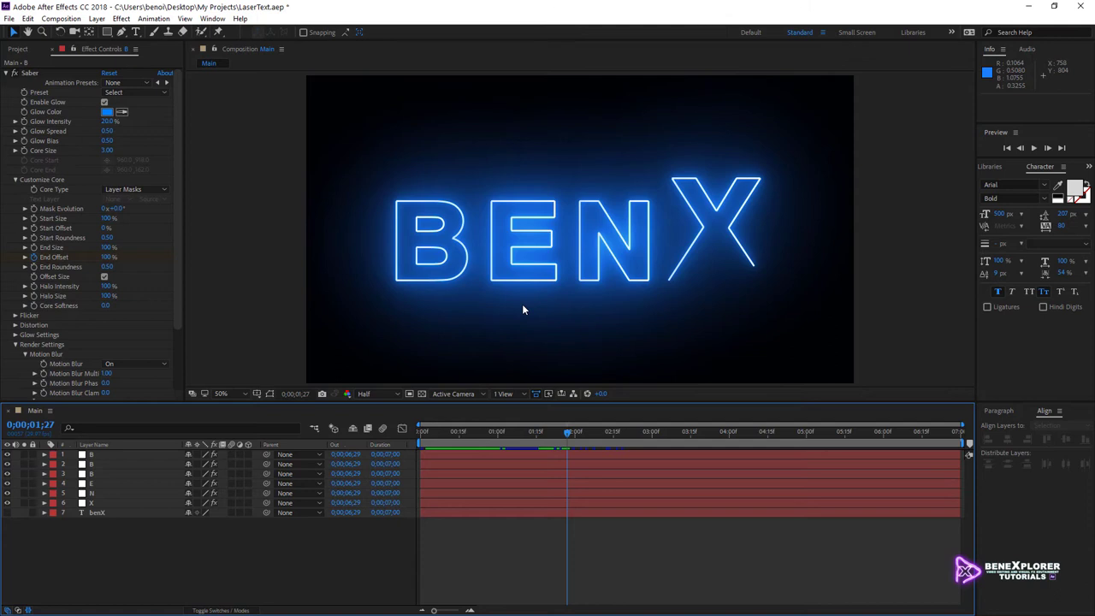
Step: Turn on mask and shape path visibility in the composition viewer
left_click(106, 485)
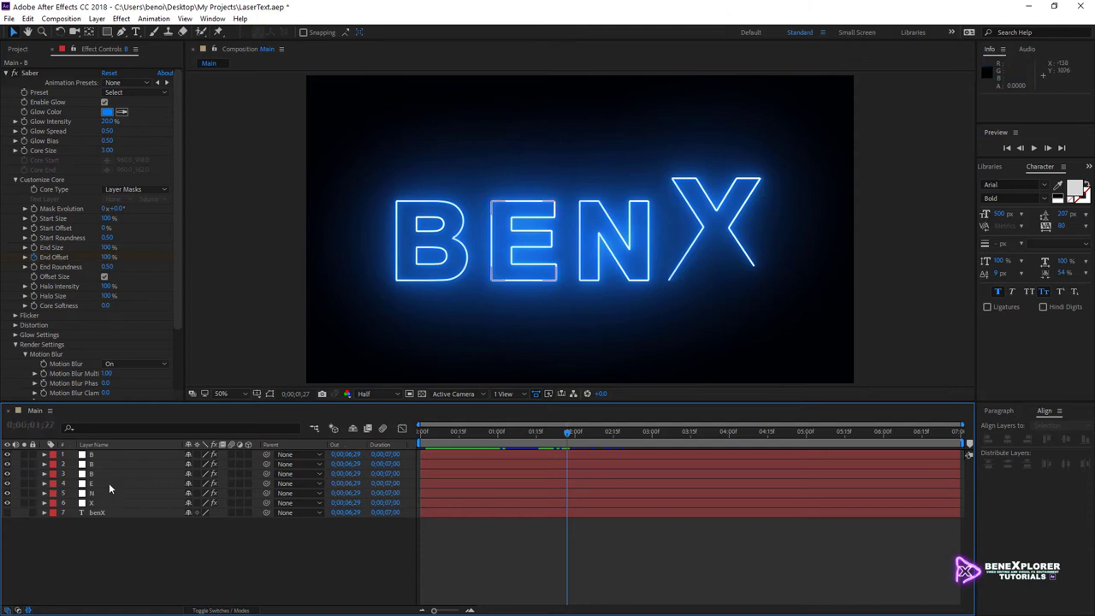
left_click(109, 482, "ctrl")
left_click(270, 394)
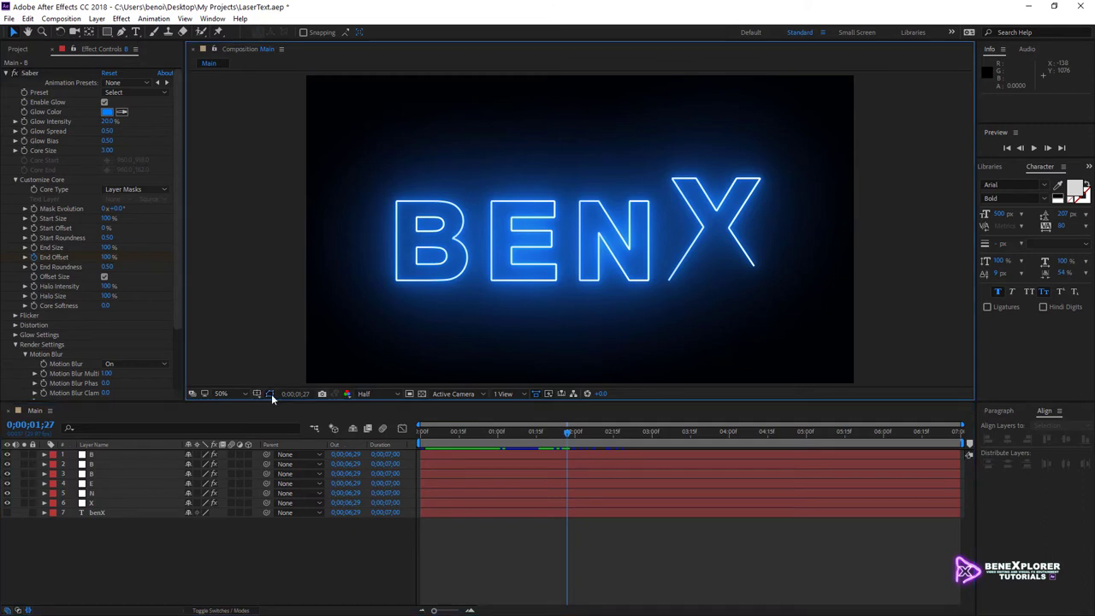
Step: At 0;00;01;10, set the upper-left corner of the E layer's mask as its first vertex and preview up to 0;00;01;14
left_click(112, 484)
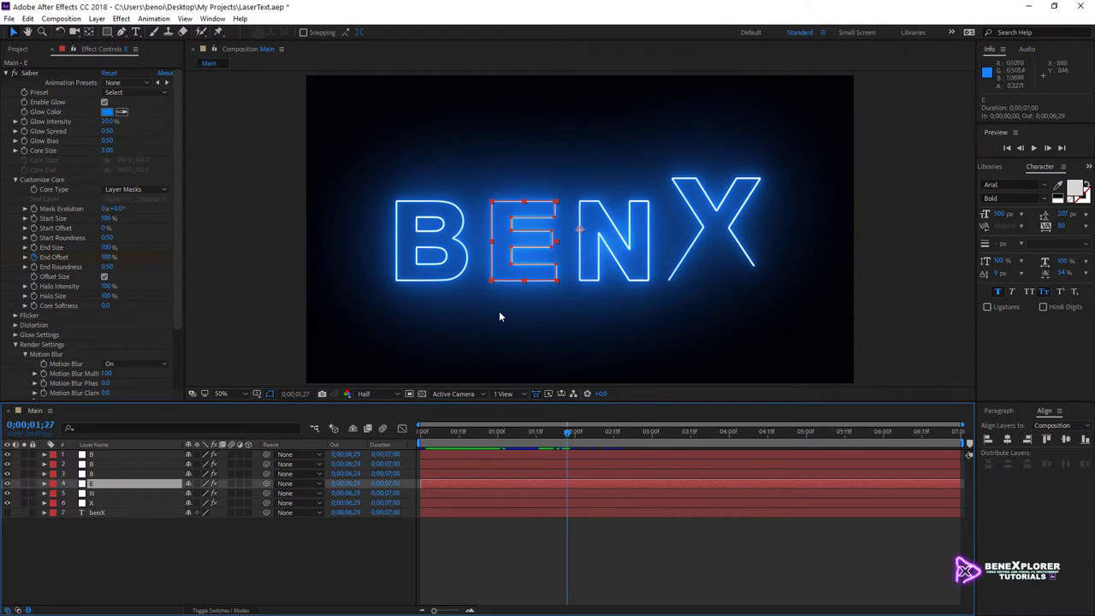
key("period")
left_click_drag(557, 248, 589, 222)
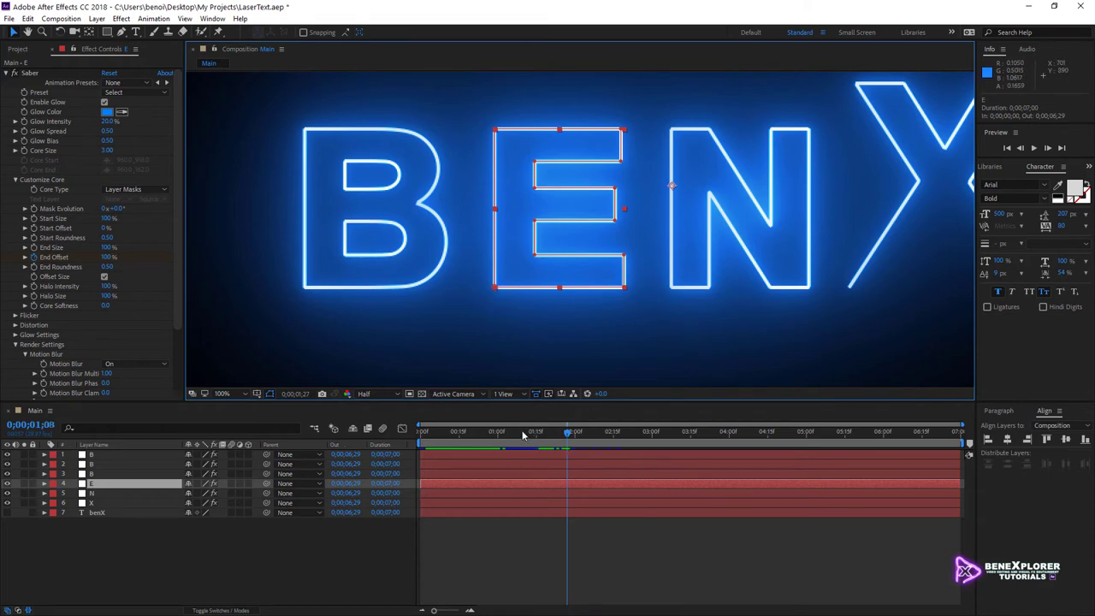
mouse_move(528, 435)
left_mouse_down()
mouse_move(496, 434)
mouse_move(523, 438)
left_mouse_up()
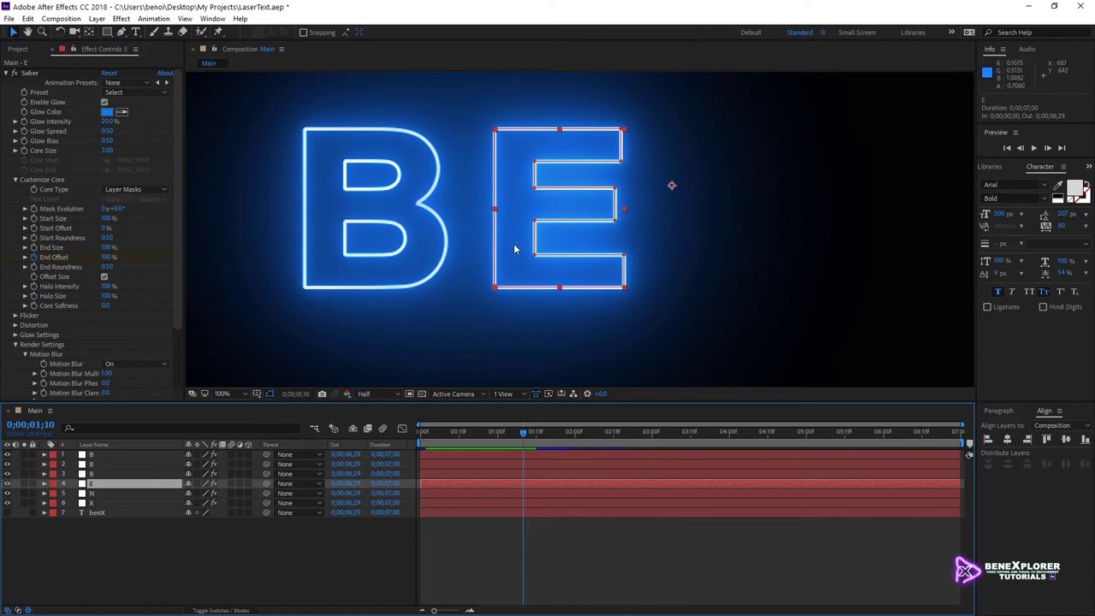
right_click(495, 134)
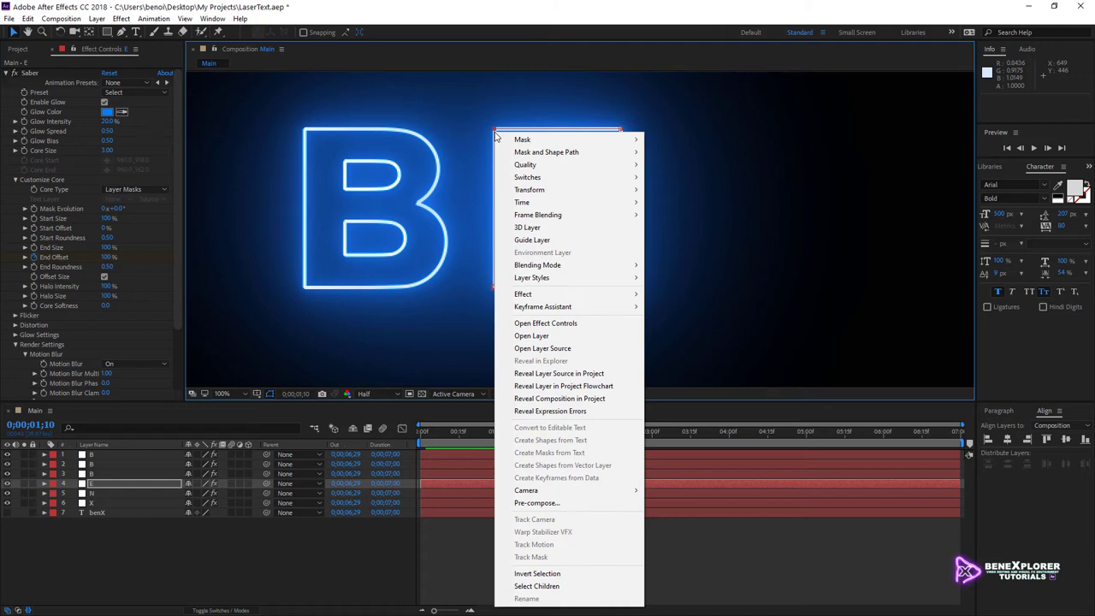
mouse_move(524, 154)
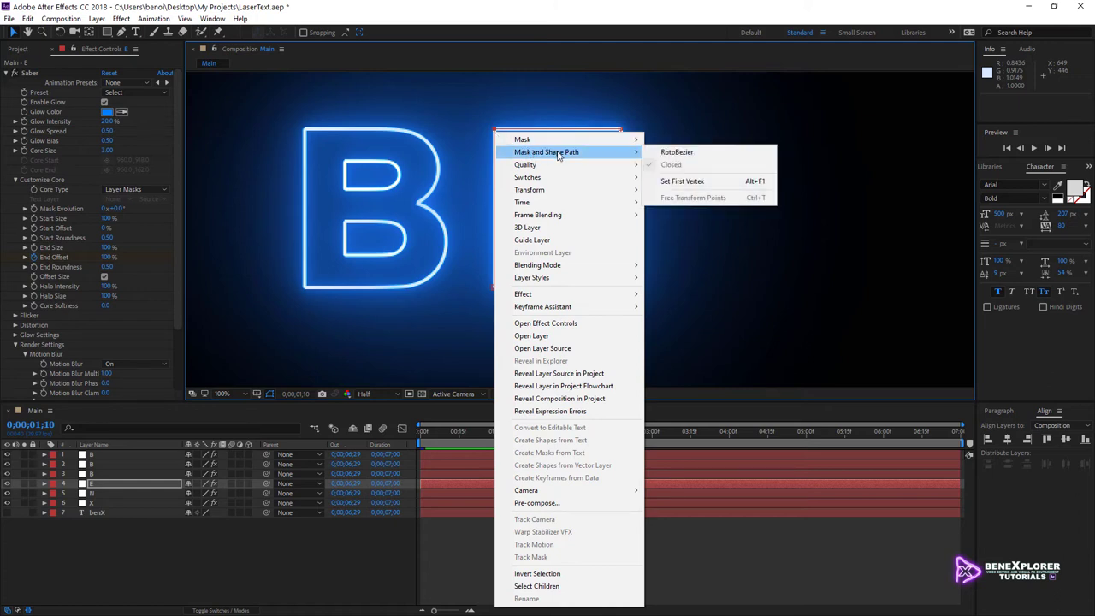
left_click(671, 182)
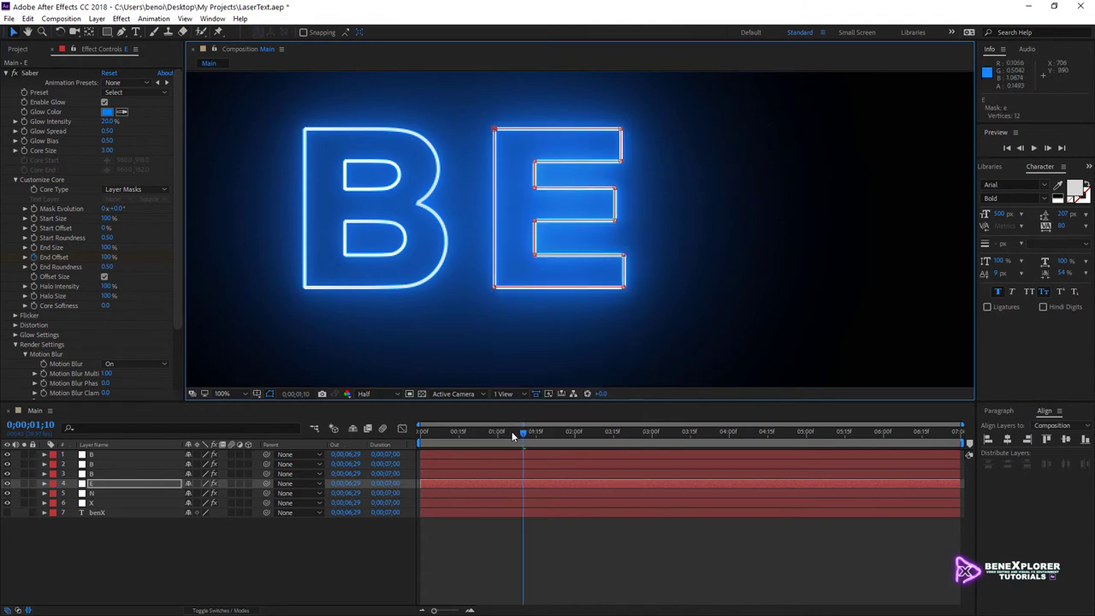
left_click_drag(493, 433, 534, 428)
key("comma")
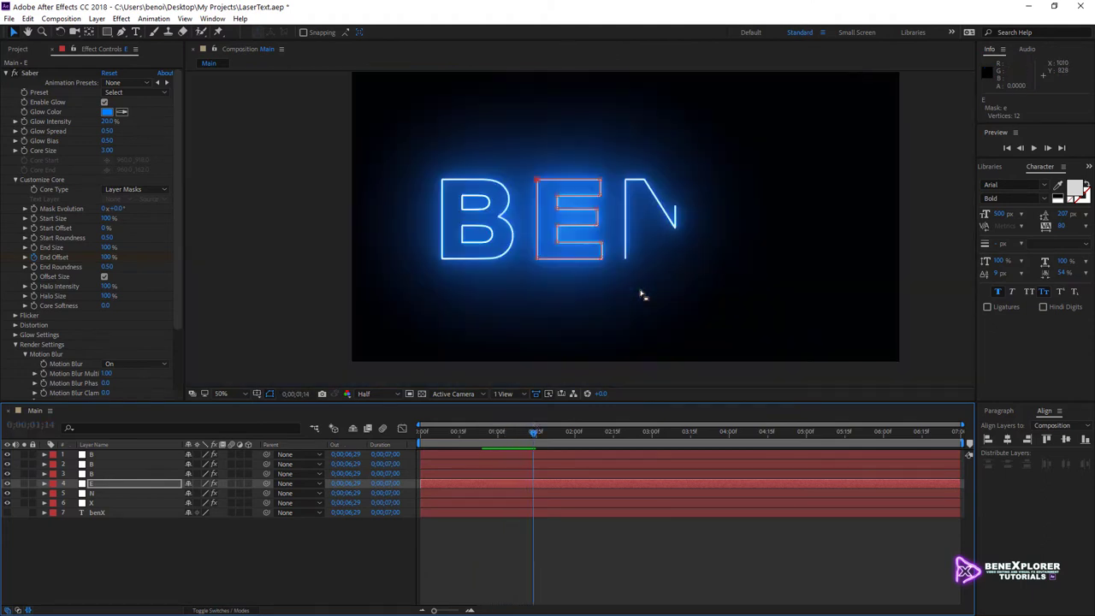
Step: At 0;00;00;03, set the upper-left corner of the first B layer's mask as its first vertex and preview up to 0;00;00;10
left_click(423, 434)
key("space")
left_click(111, 457)
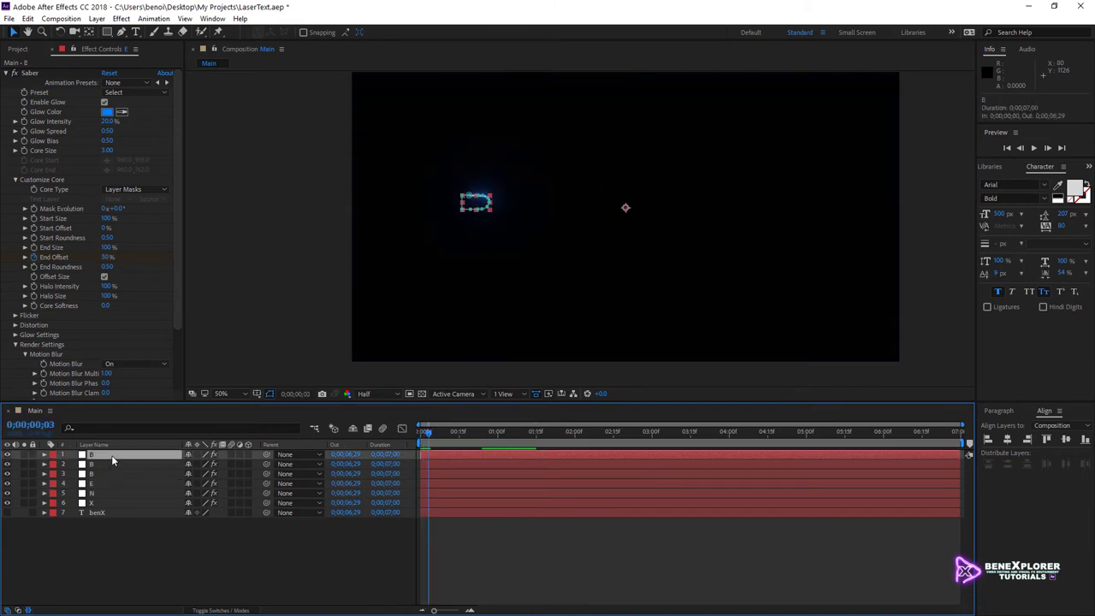
key("period")
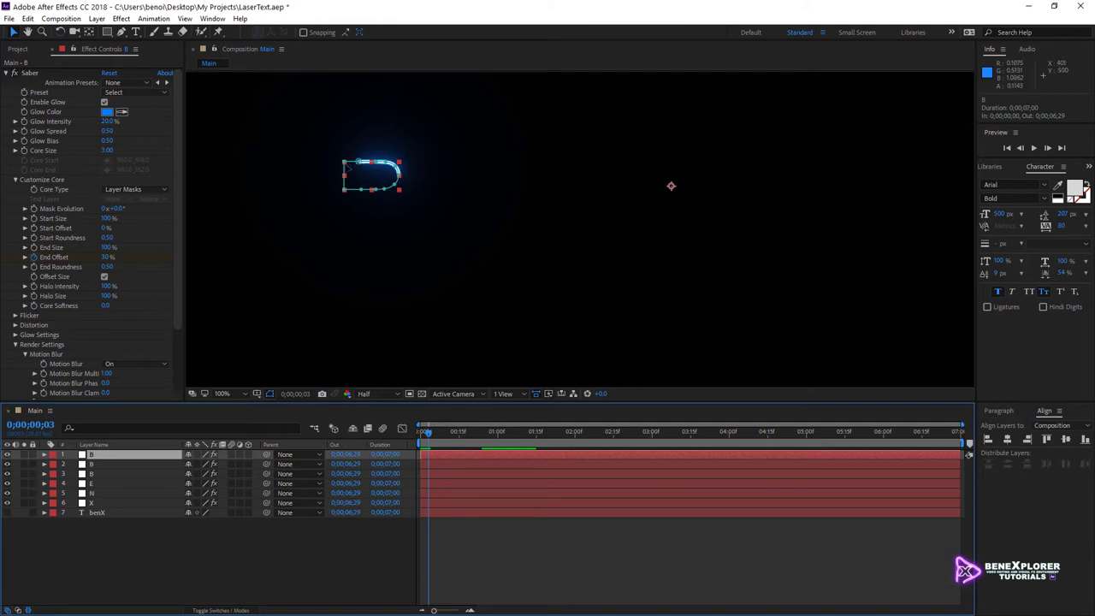
right_click(345, 163)
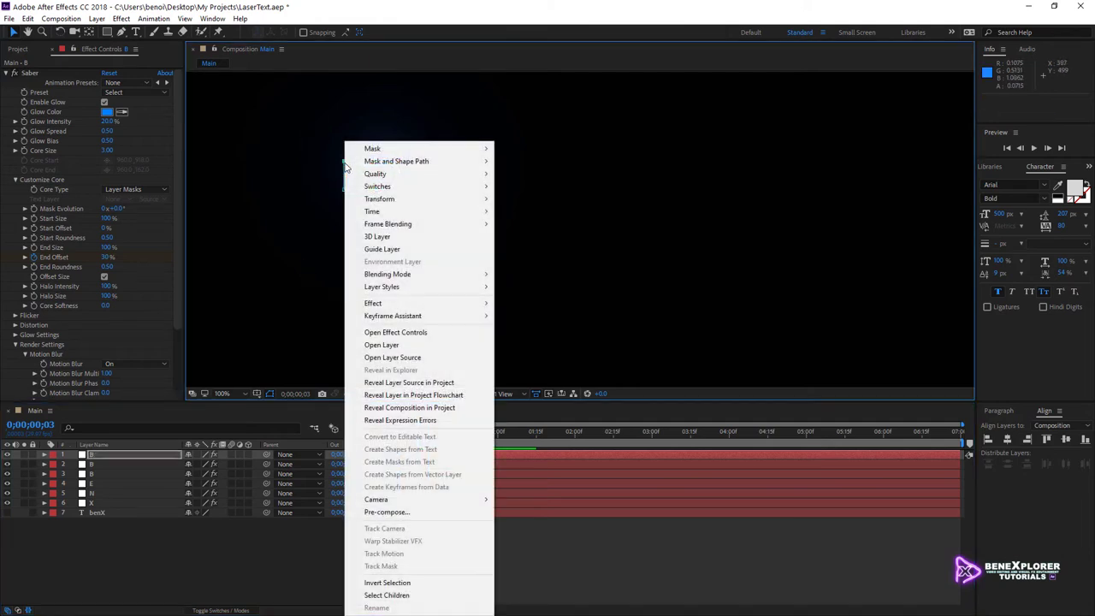
mouse_move(390, 163)
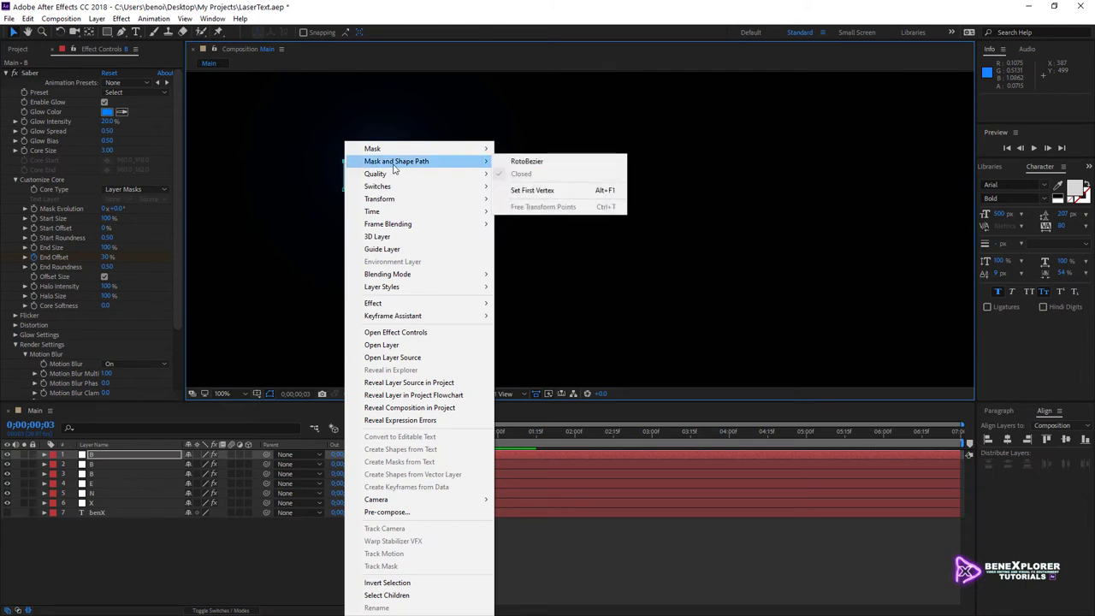
left_click(530, 190)
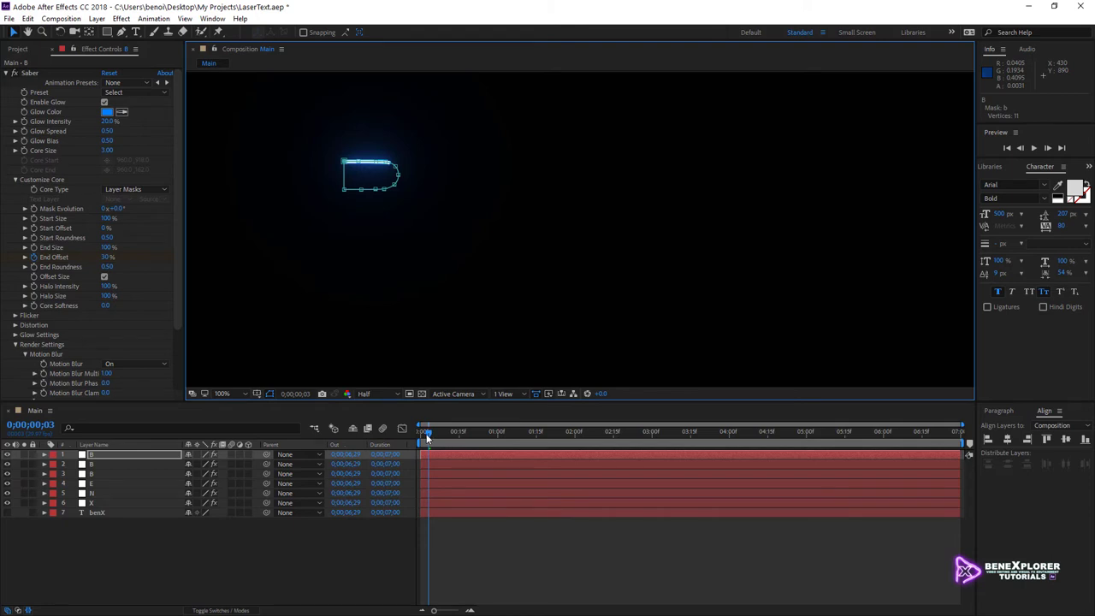
left_click_drag(427, 435, 444, 430)
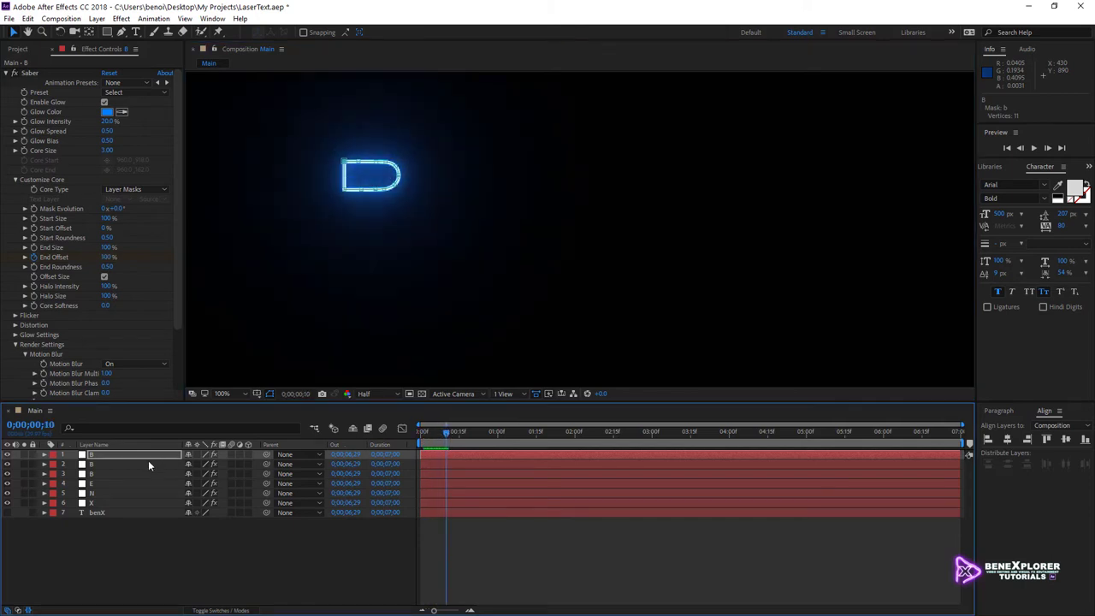
Step: Set the upper-left corner of the second B layer's mask as its first vertex and preview the third B layer up to 0;00;00;26
left_click(148, 461)
right_click(343, 222)
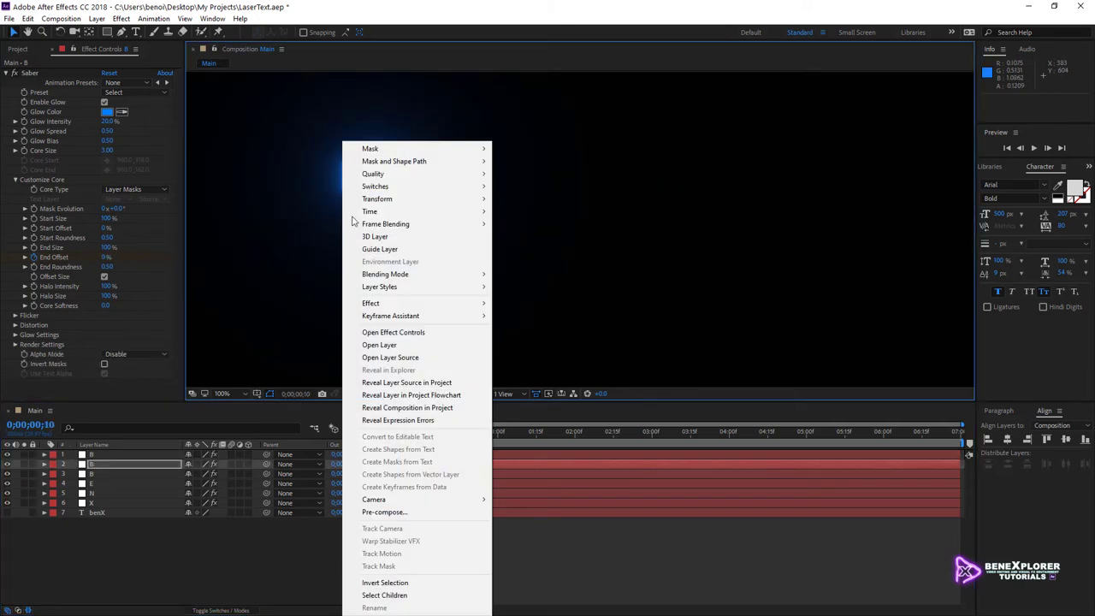
mouse_move(390, 162)
left_click(556, 189)
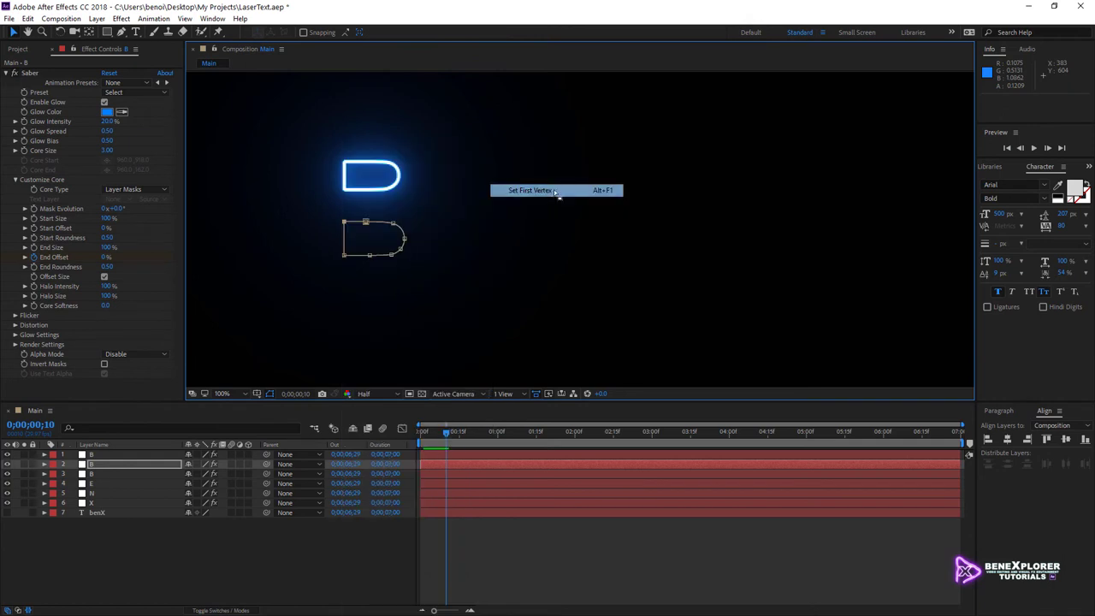
left_click(109, 473)
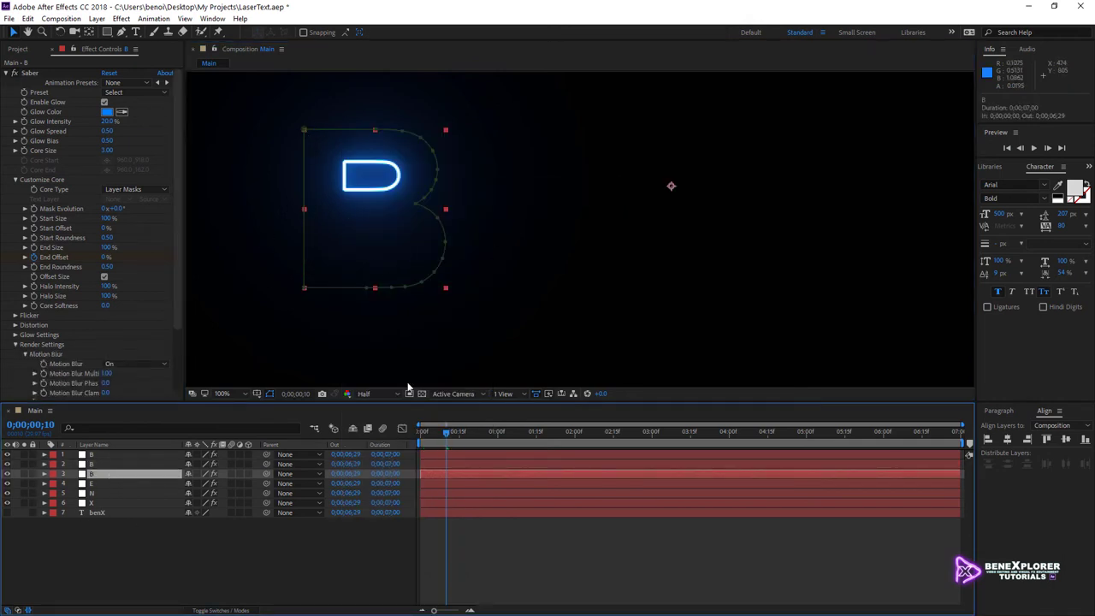
left_click_drag(447, 432, 488, 438)
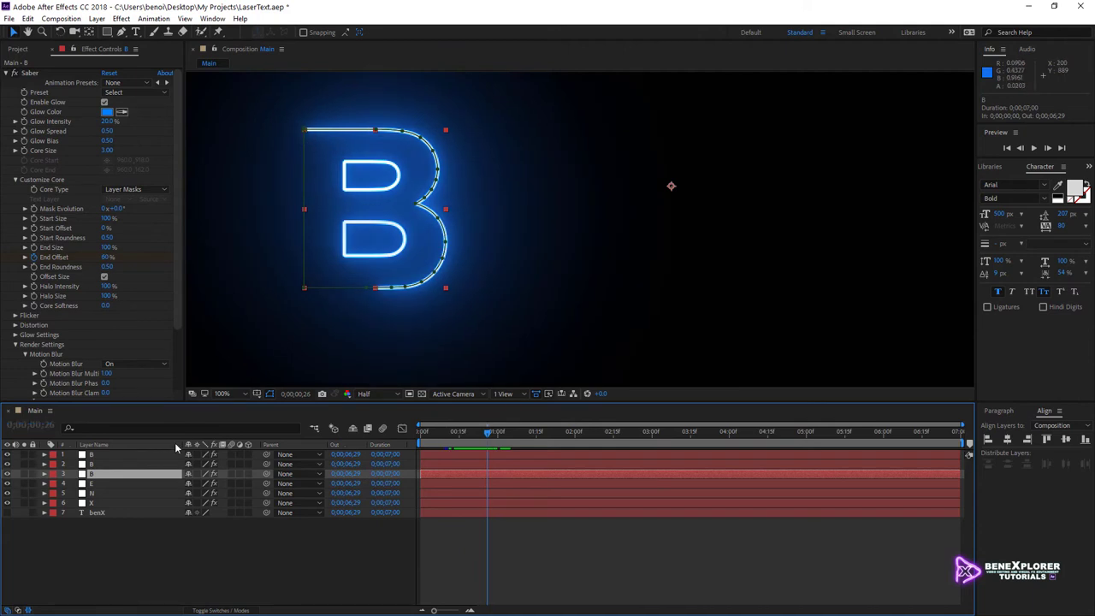
Step: Set the upper-left corner of the N layer's mask as its first vertex
left_click(530, 182)
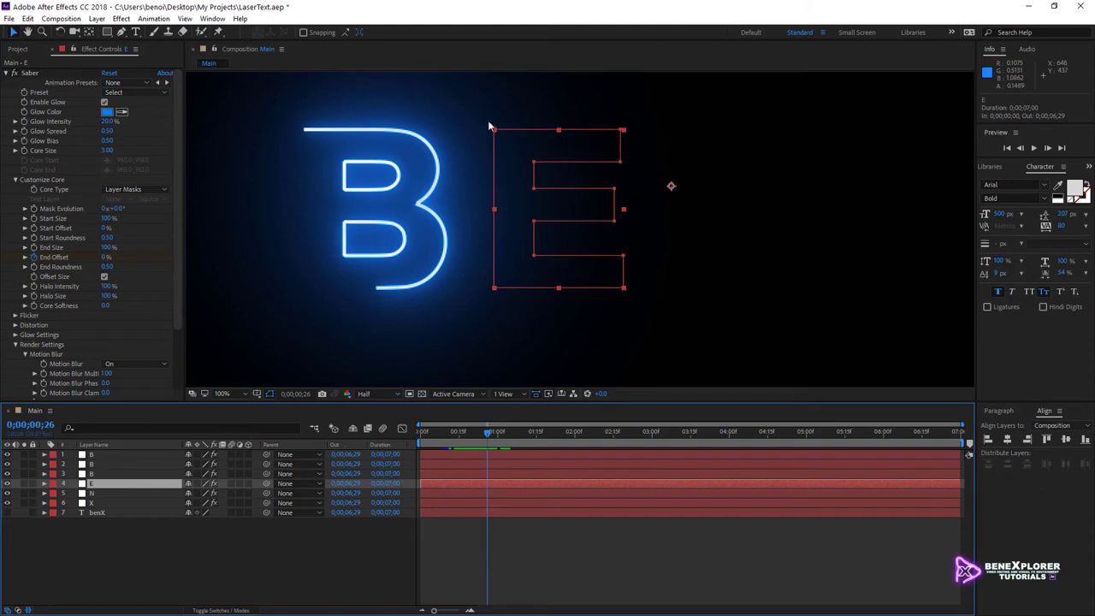
left_click(114, 494)
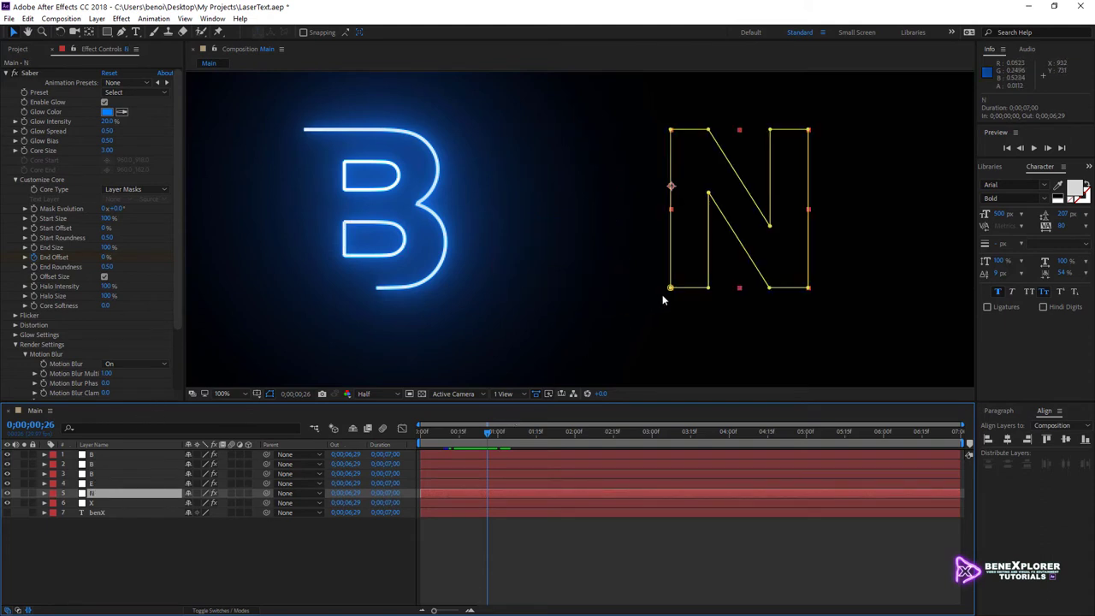
right_click(671, 131)
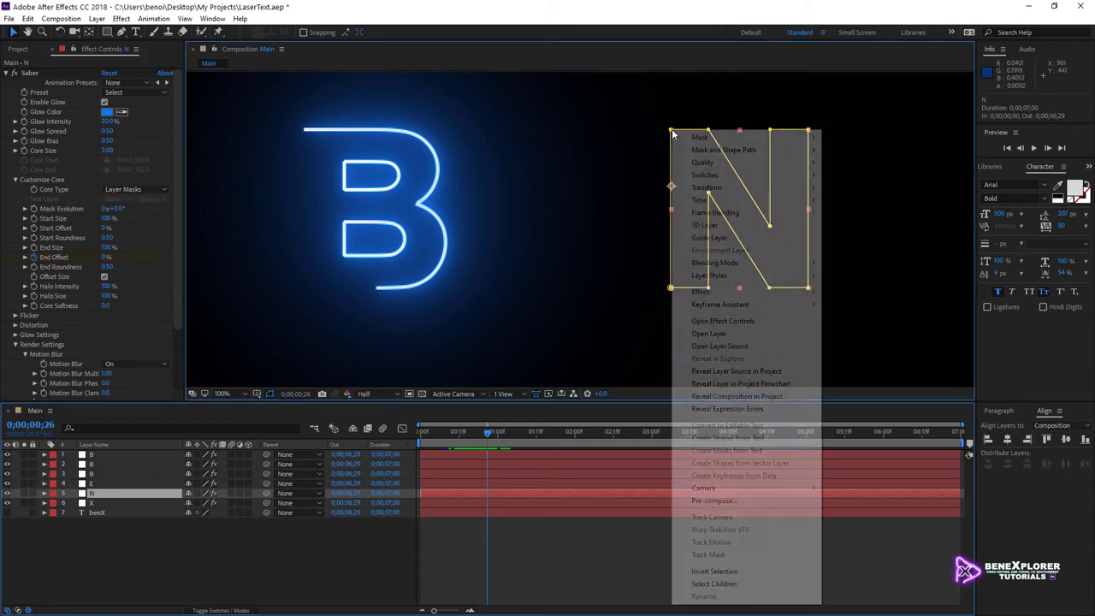
mouse_move(719, 150)
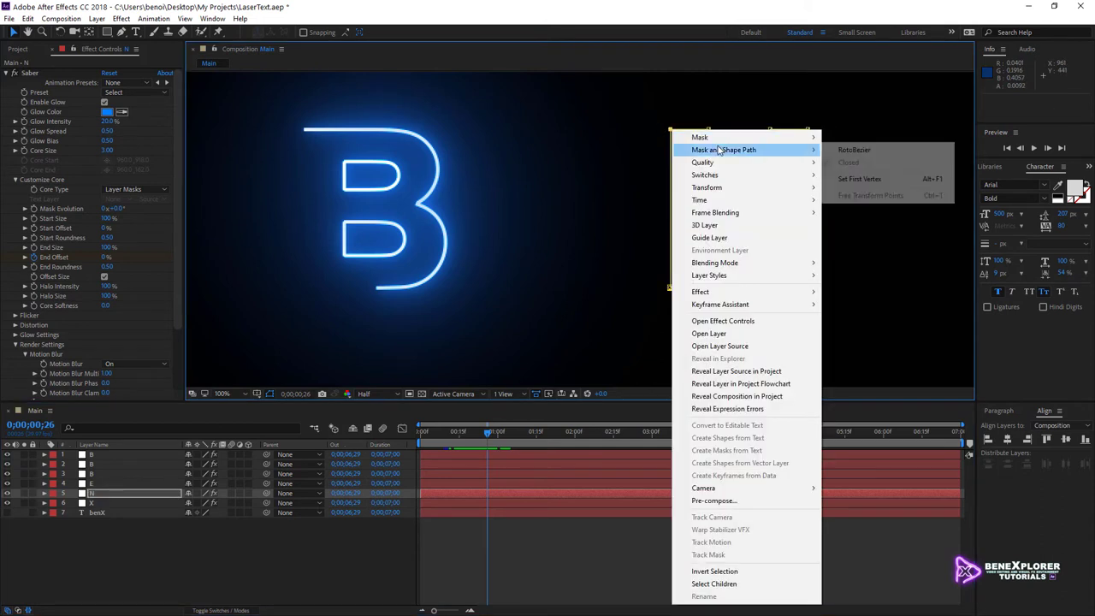
left_click(858, 179)
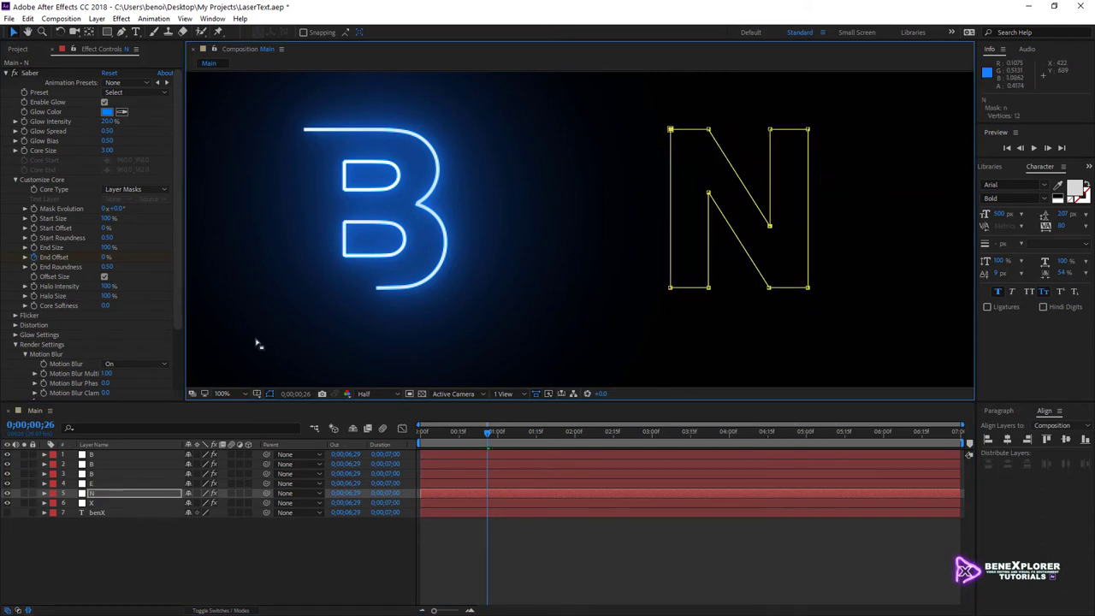
Step: Set the upper-left corner of the X layer's mask as its first vertex
left_click(115, 502)
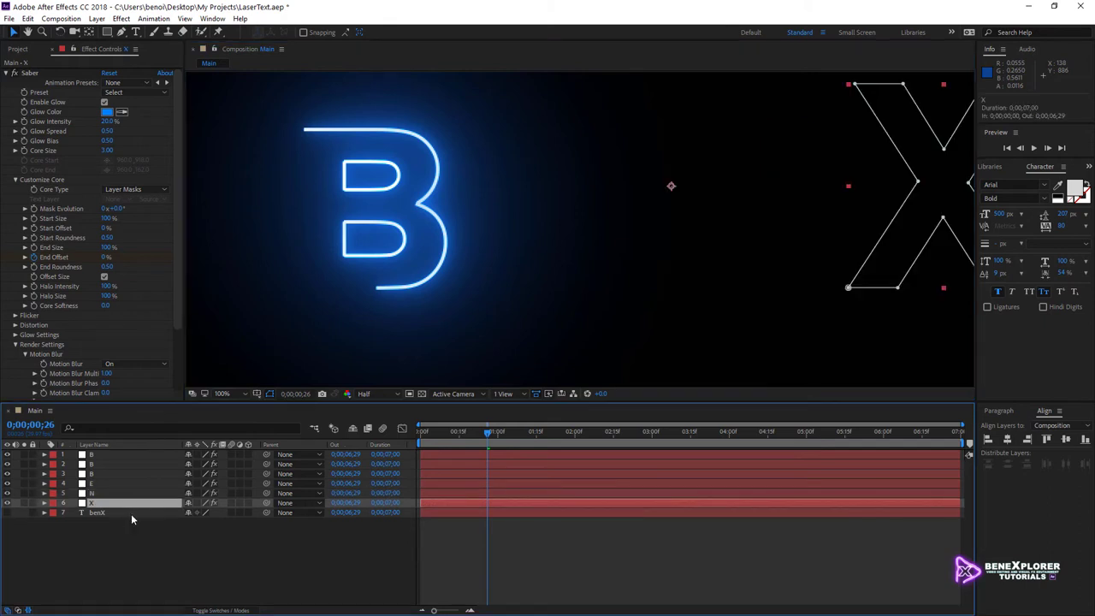
left_click_drag(799, 235, 522, 250)
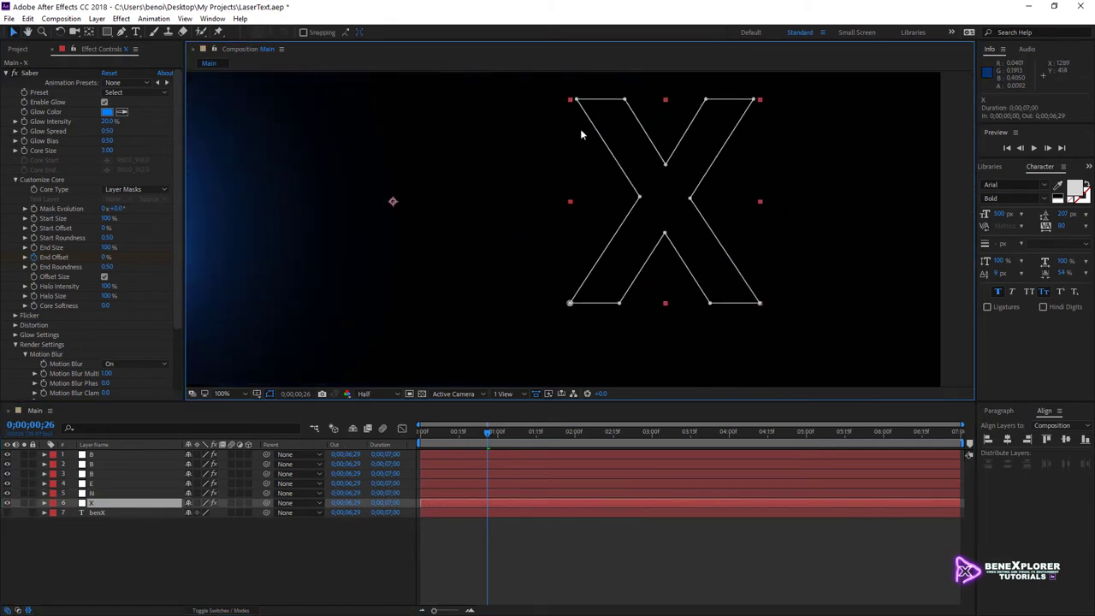
right_click(576, 99)
mouse_move(685, 115)
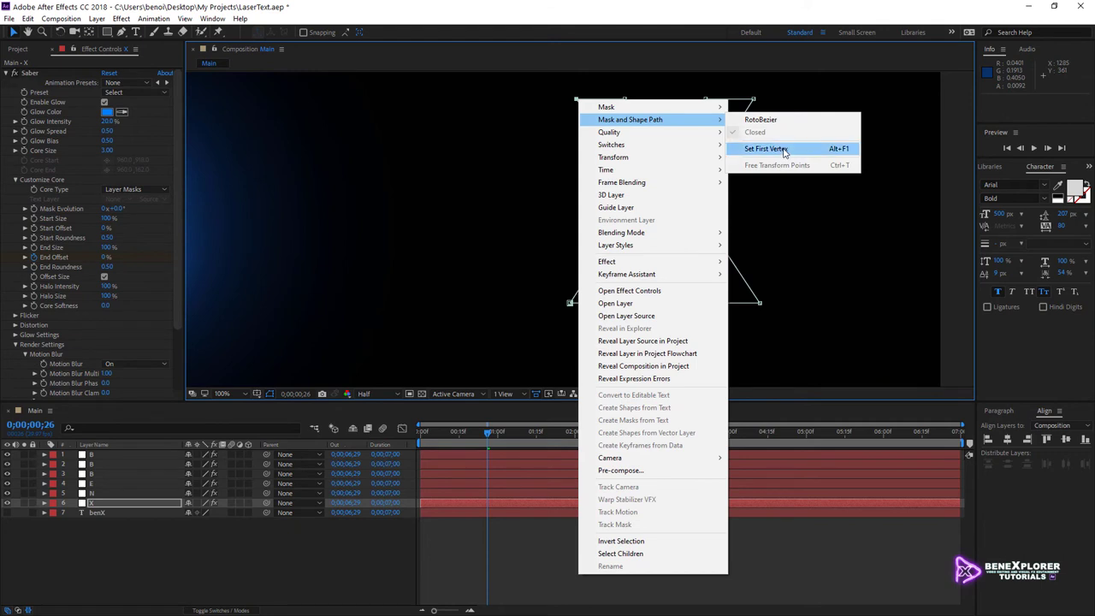
left_click(834, 147)
scroll(579, 224, "down", 2)
scroll(492, 231, "down", 2)
scroll(587, 235, "up", 2)
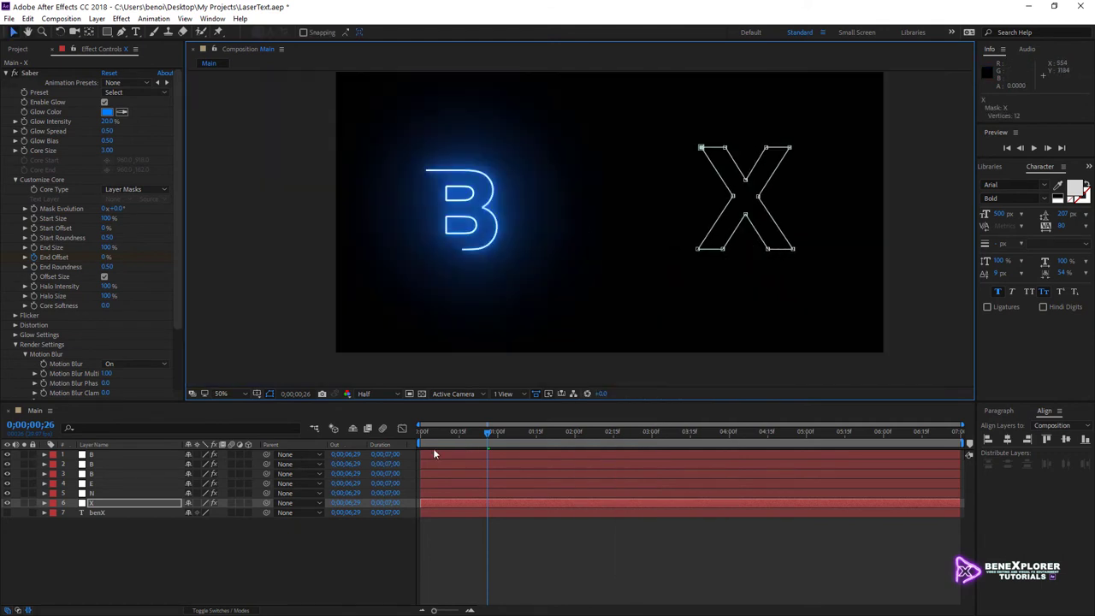
Step: Turn off mask and shape path visibility in the composition viewer and preview the animation from the start up to 0;00;02;06
left_click_drag(429, 437, 564, 437)
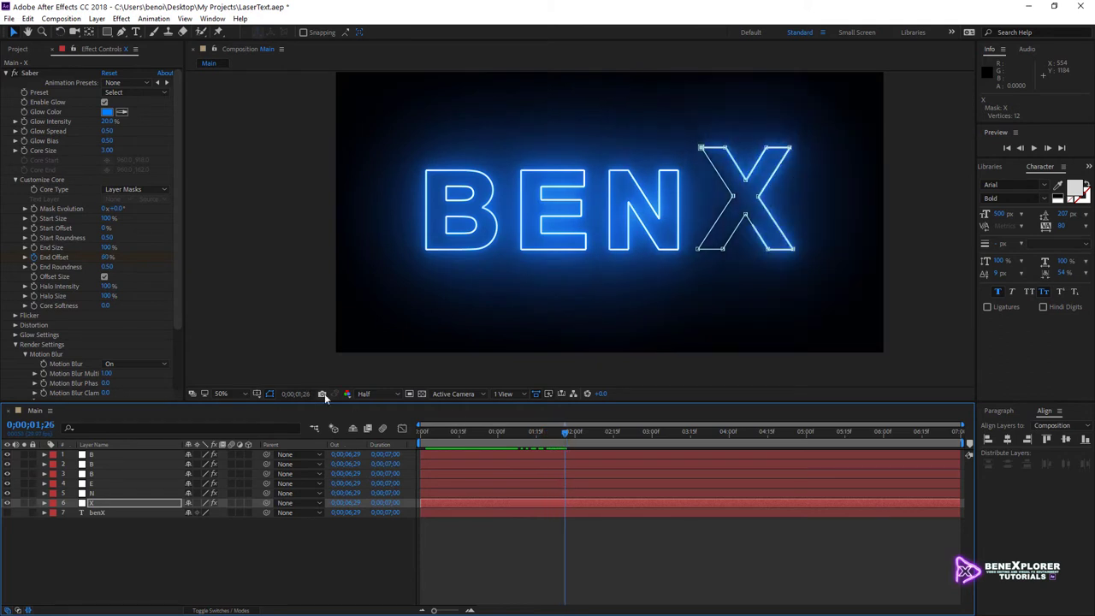
left_click(271, 392)
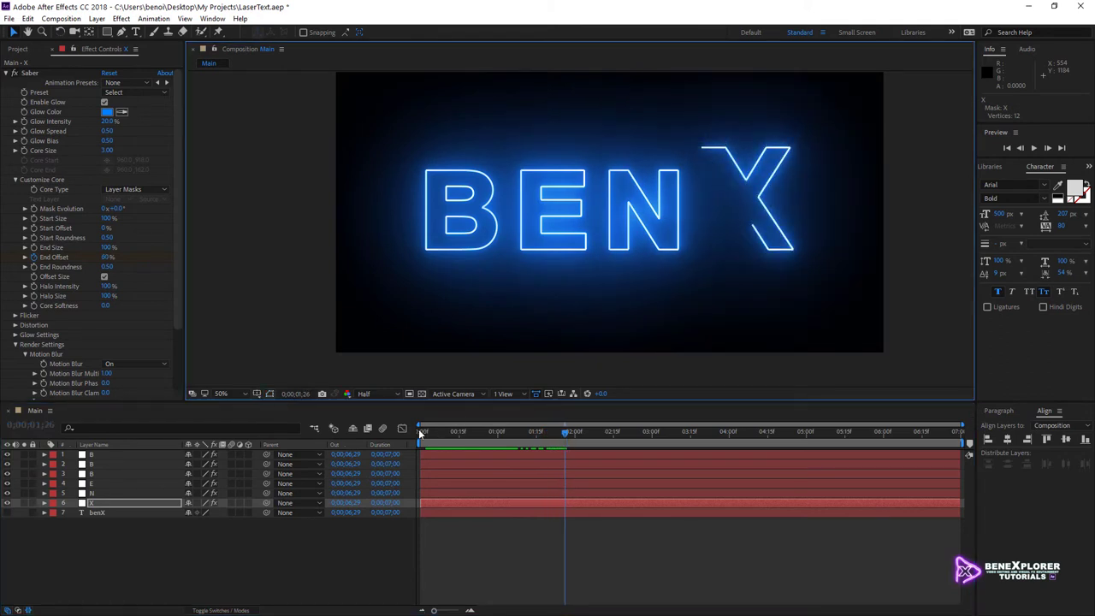
mouse_move(418, 429)
left_mouse_down()
mouse_move(599, 448)
mouse_move(433, 449)
mouse_move(590, 457)
left_mouse_up()
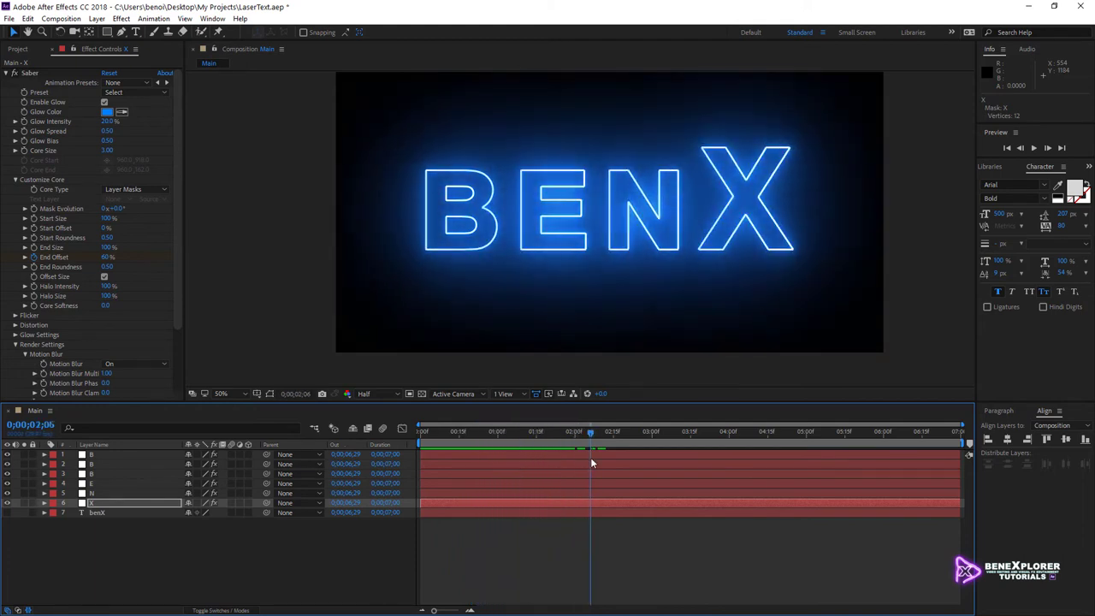
Step: Delete the benX text layer
left_click(110, 511)
key("Delete")
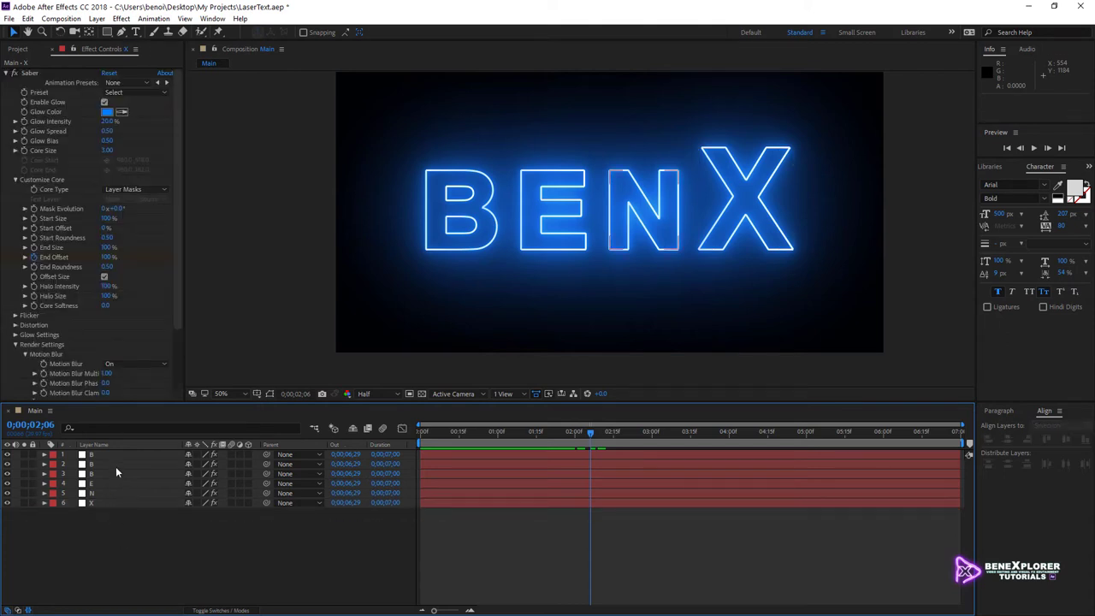
left_click(107, 521)
Step: Pre-compose all six letter layers into a composition named LetterMasks, with Open New Composition enabled
left_click_drag(133, 524, 111, 461)
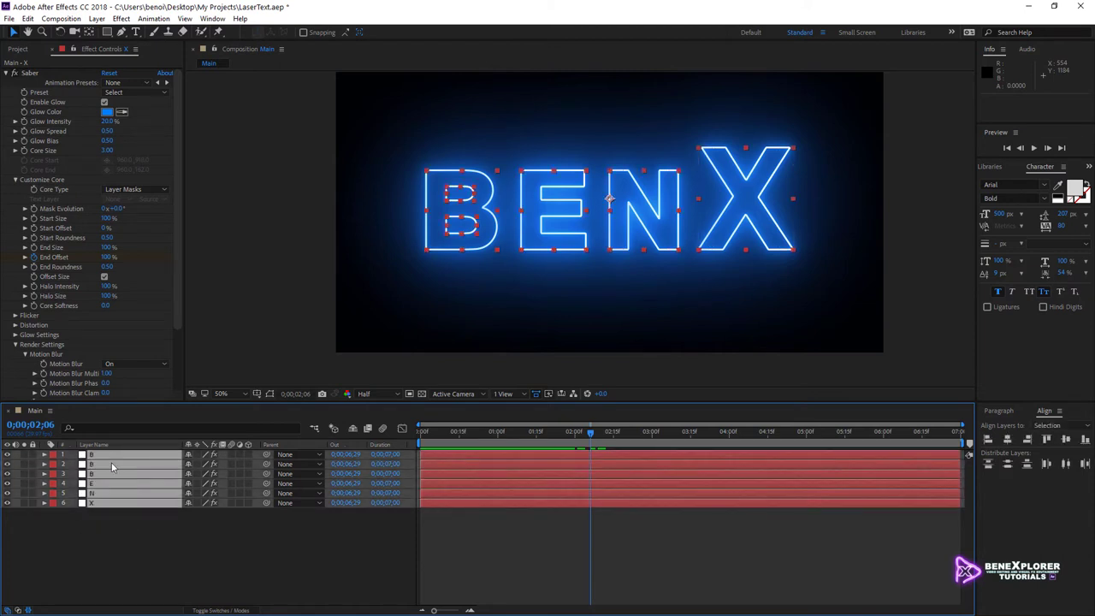
right_click(111, 462)
left_click(147, 511)
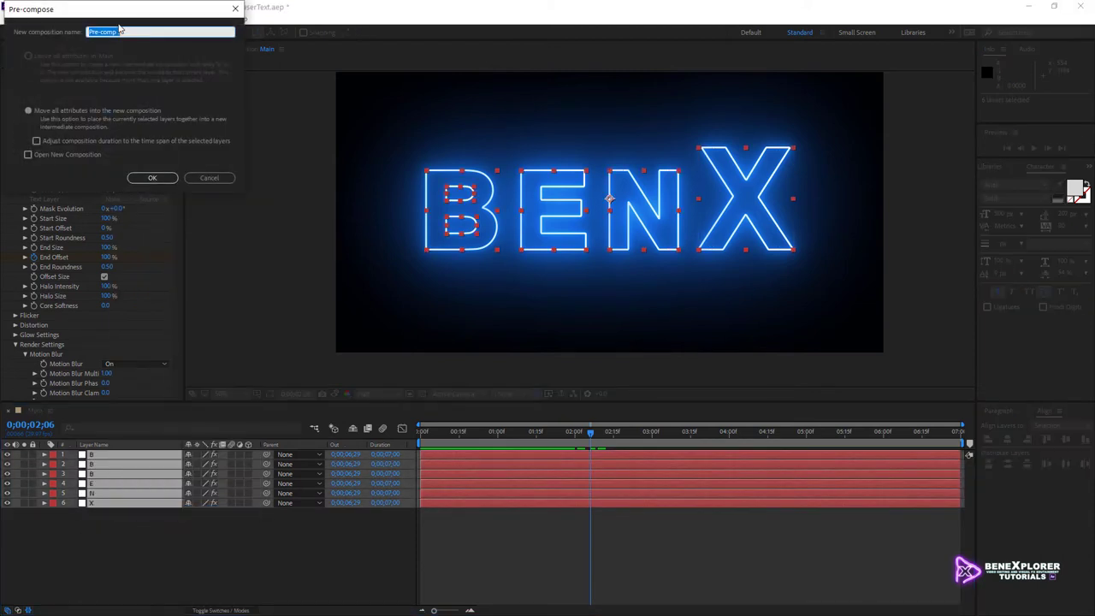
left_click_drag(118, 16, 344, 134)
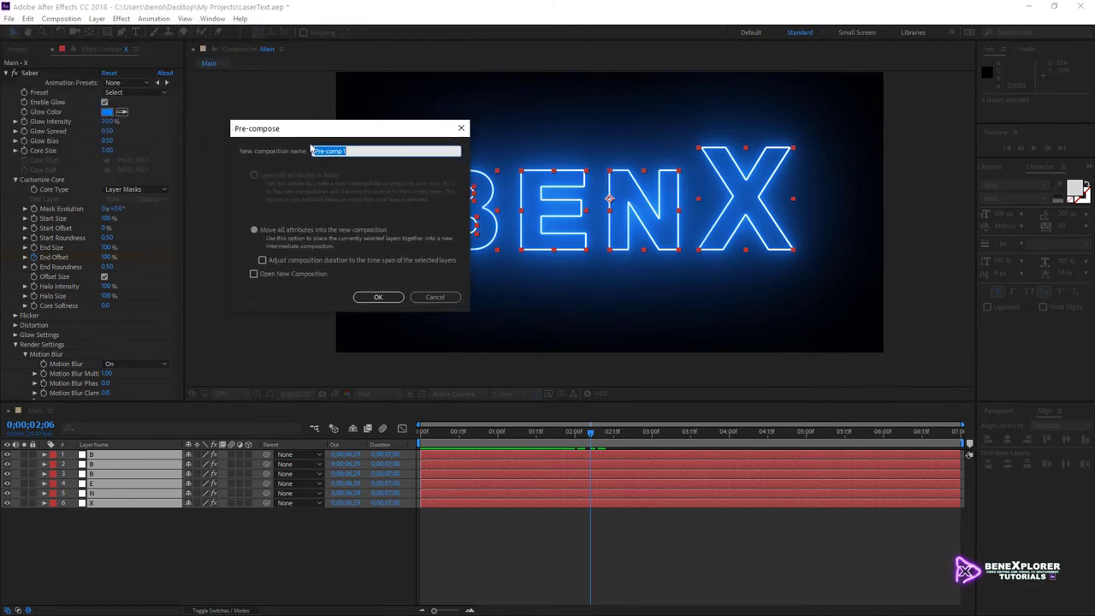
type("LetterMasks")
left_click(268, 273)
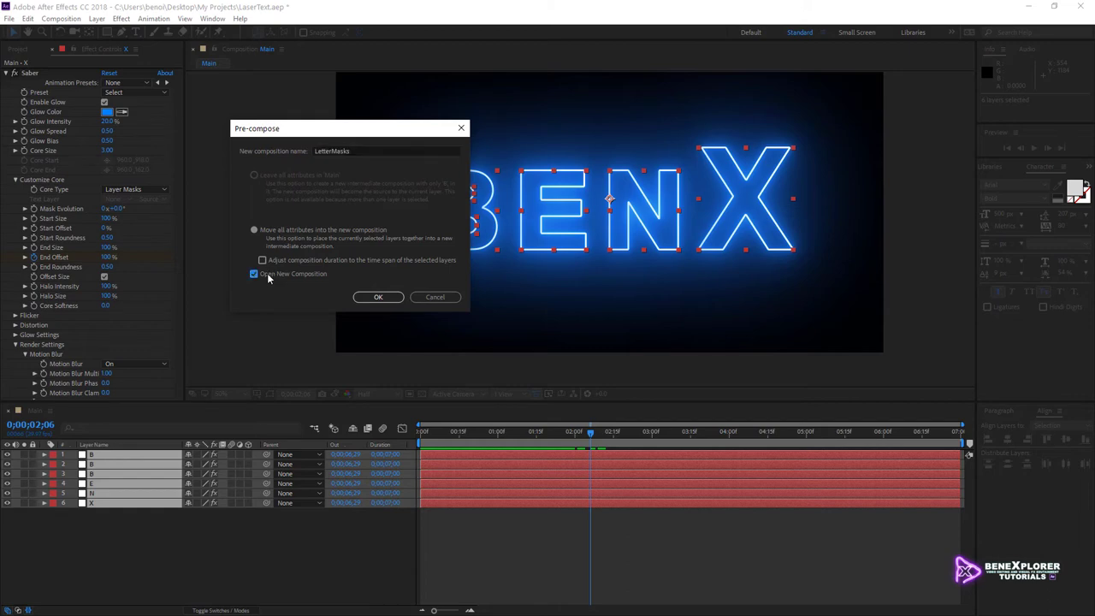
left_click(377, 297)
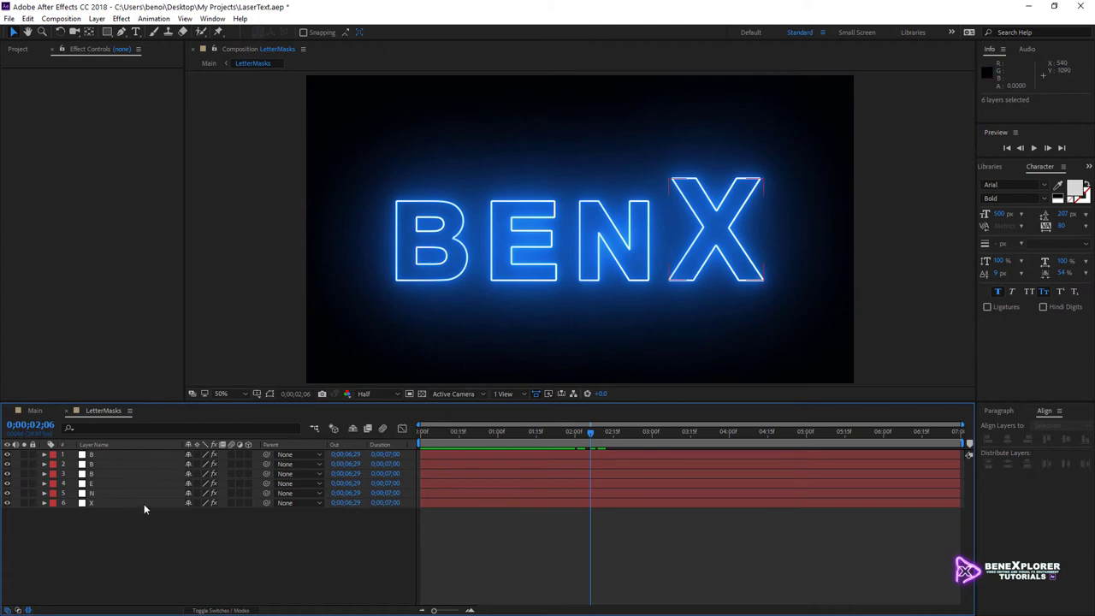
Step: Preview the LetterMasks animation from near the start up to 0;00;02;00
left_click(432, 431)
mouse_move(432, 432)
left_mouse_down()
mouse_move(513, 440)
mouse_move(575, 480)
left_mouse_up()
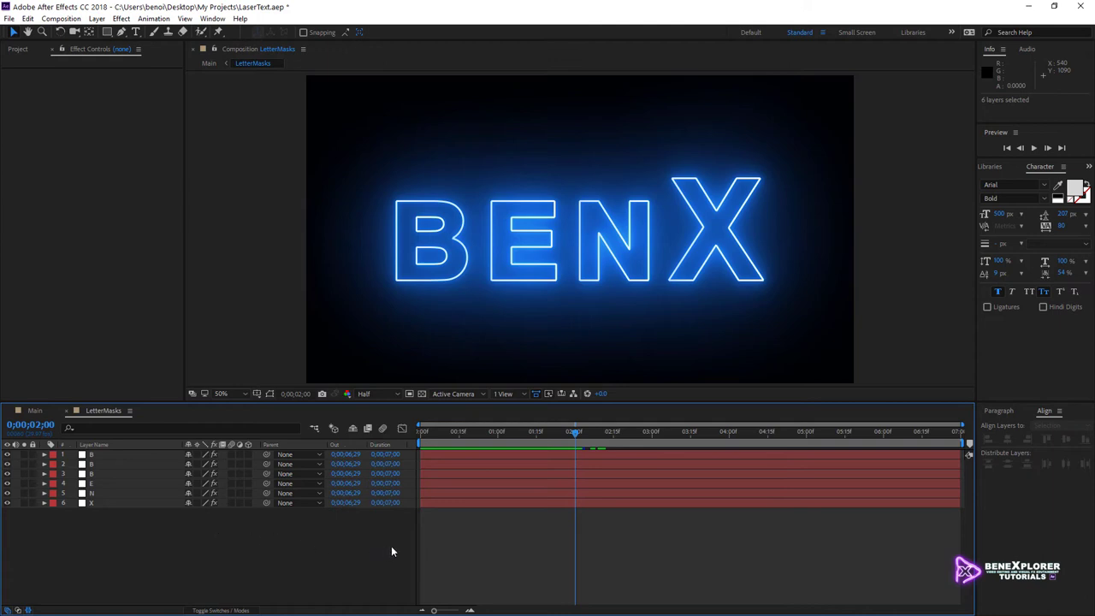
left_click_drag(577, 430, 576, 464)
Step: Reveal the top B layer's End Offset keyframes and remove them at 0;00;00;10
left_click(114, 455)
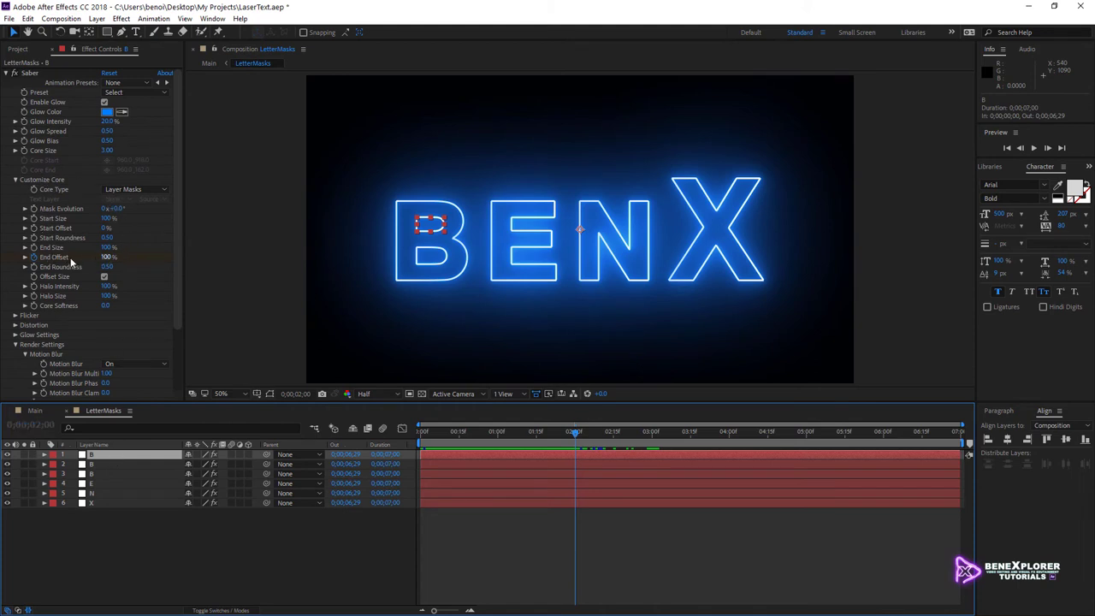
key("u")
left_click_drag(431, 434, 446, 443)
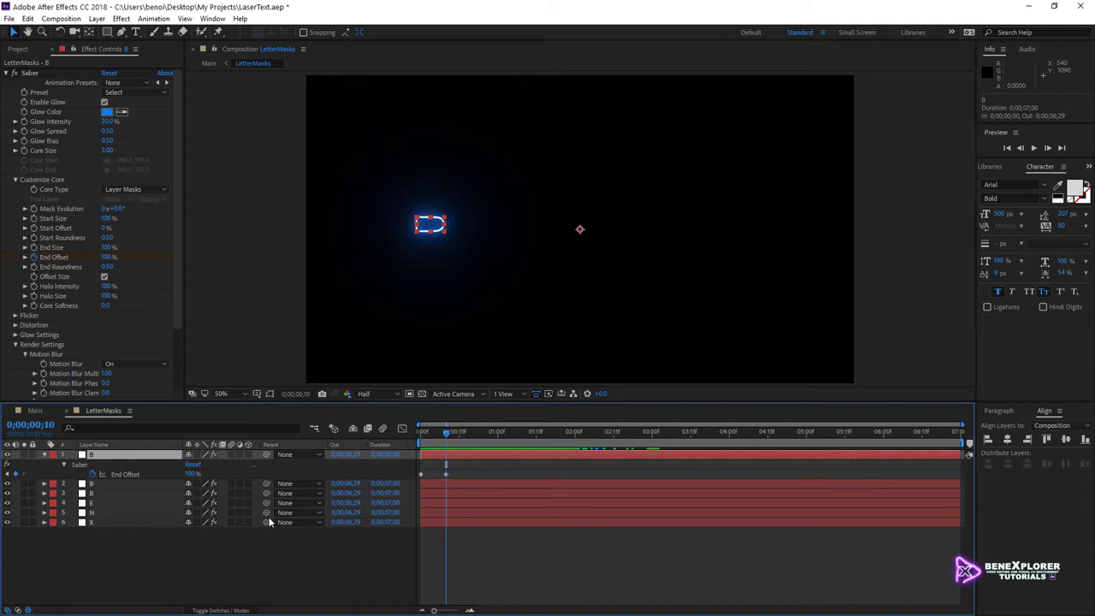
left_click_drag(407, 476, 470, 502)
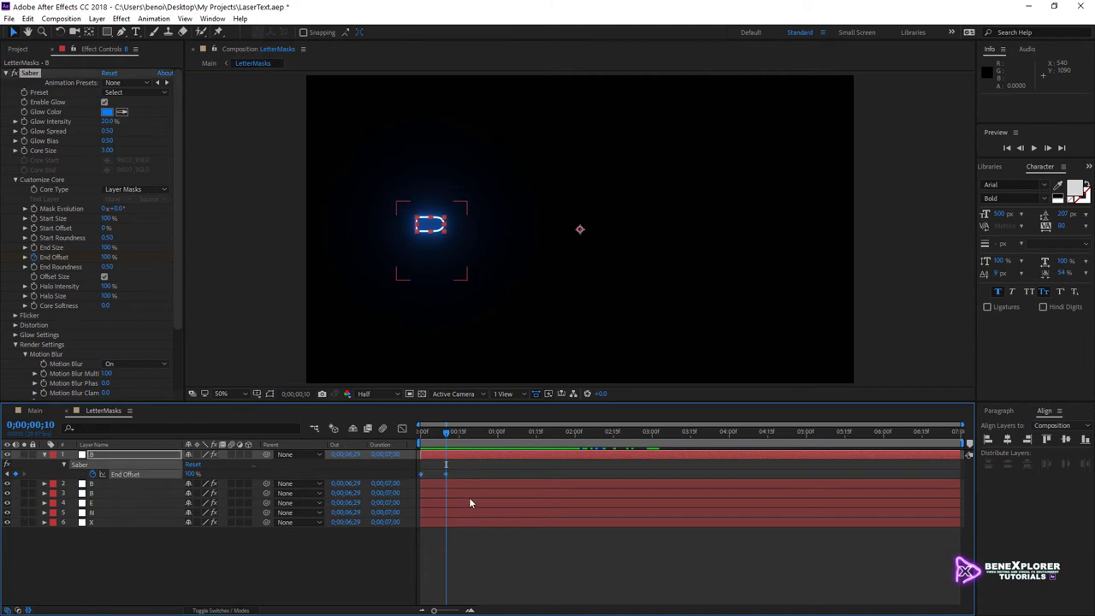
left_click(362, 449)
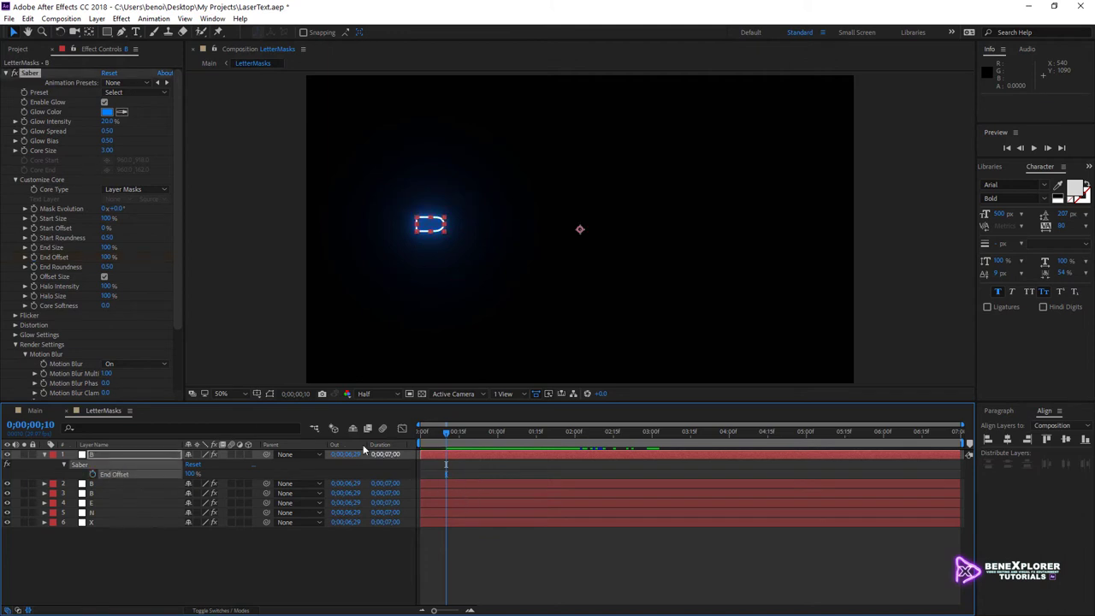
Step: Add an End Offset expression to the top B layer, starting with drawDuration=3; drawMaskDuration=drawDuration/thisComp.numLayers; waitFor=(index-1)*drawMaskDuration;
left_click(92, 474, "alt")
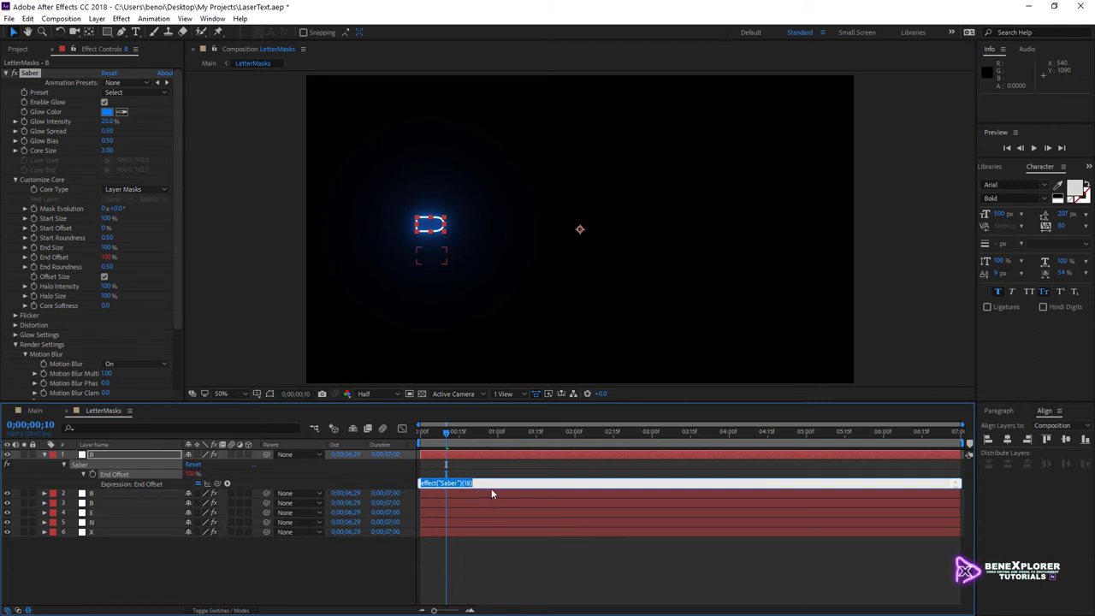
left_click_drag(491, 489, 486, 567)
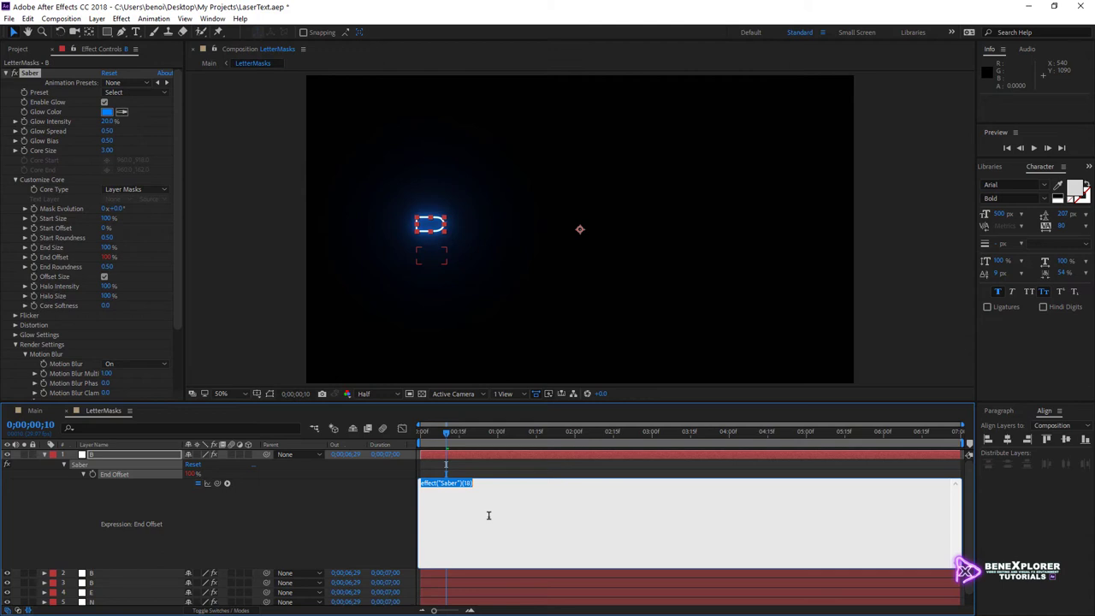
type("drawDuration=3;")
key("Return")
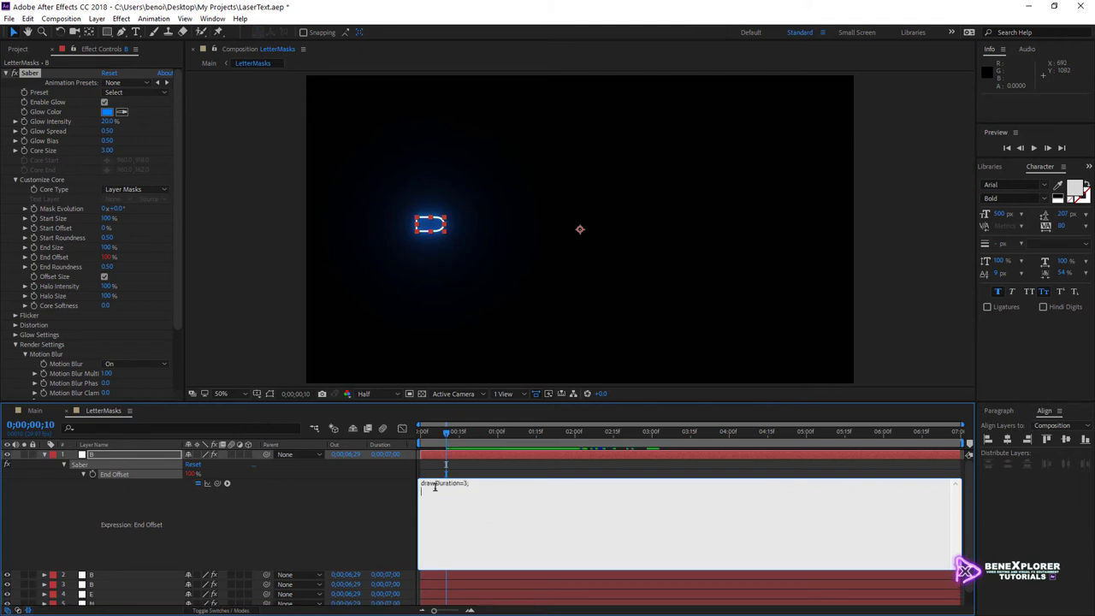
type("drawMaskDuration=drawDuration/thisComp.numLayers;")
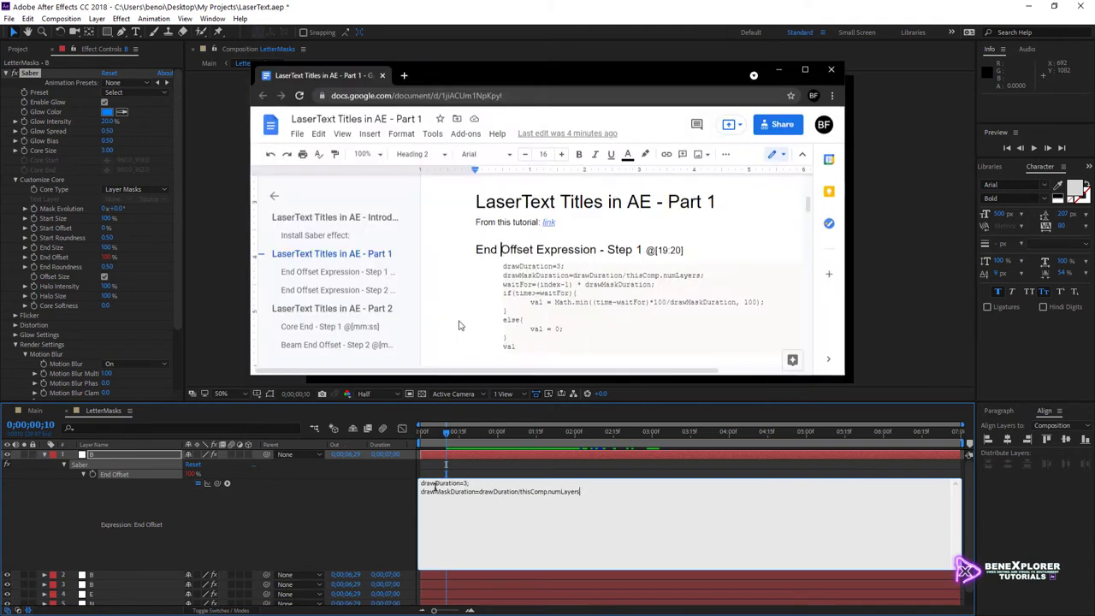
key("Return")
type("waitFor=(index-1)*drawMaskDuration;")
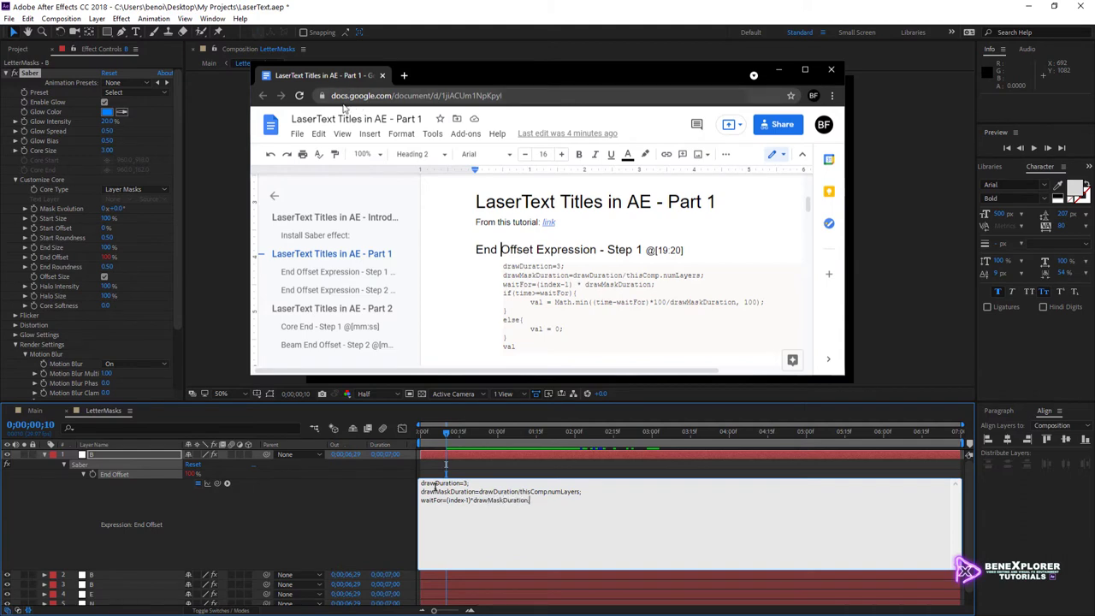
Step: Add the condition if(time>=waitFor){ val=Math.min((time-waitFor)*100/drawMaskDuration,100); } to the End Offset expression
key("Return")
type("if(time>=waitFor){")
key("Return")
key("Tab")
type("val=Math.min((time-waitFor)*100/drawMaskDuration,100);")
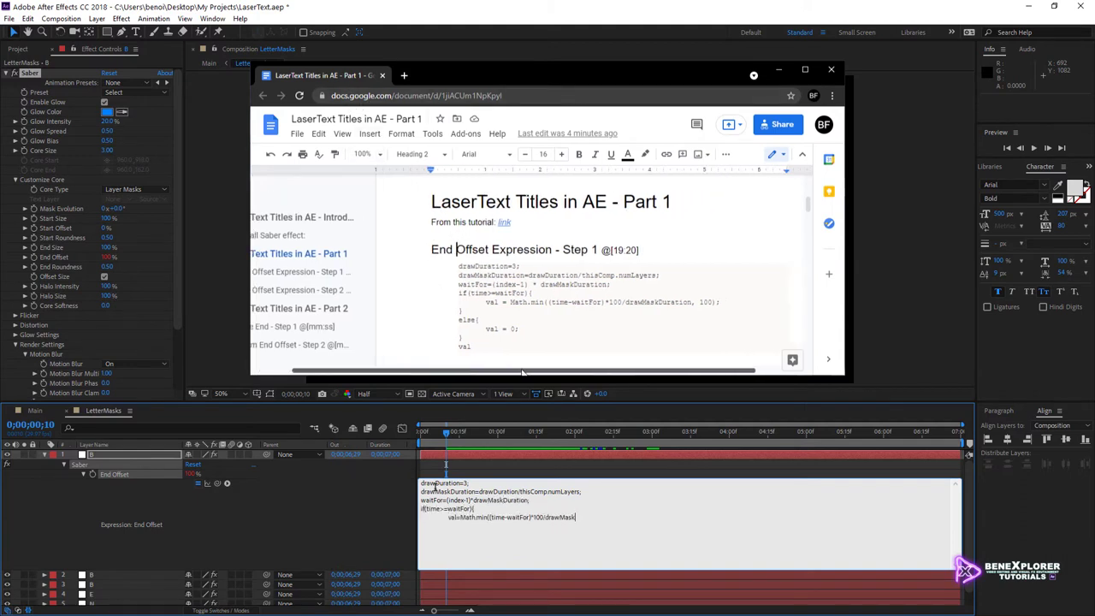
key("Return")
type("}")
Step: Complete the End Offset expression with the branch else{ val=0; } and a final line returning val
key("Return")
type("else{")
key("Return")
key("Tab")
type("val=0;")
key("Return")
type("}")
key("Return")
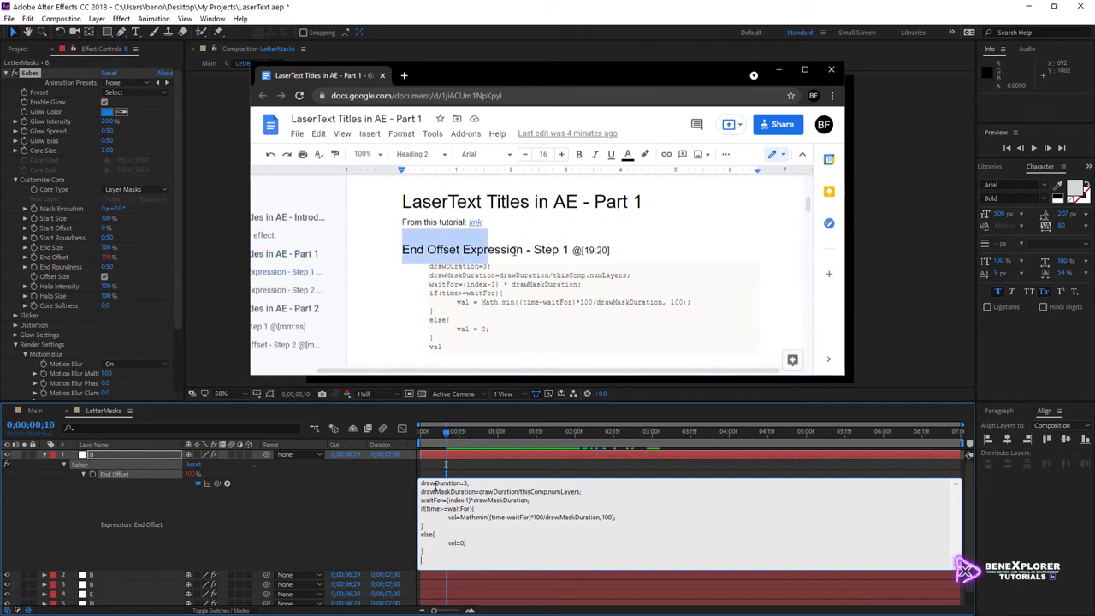
type("val")
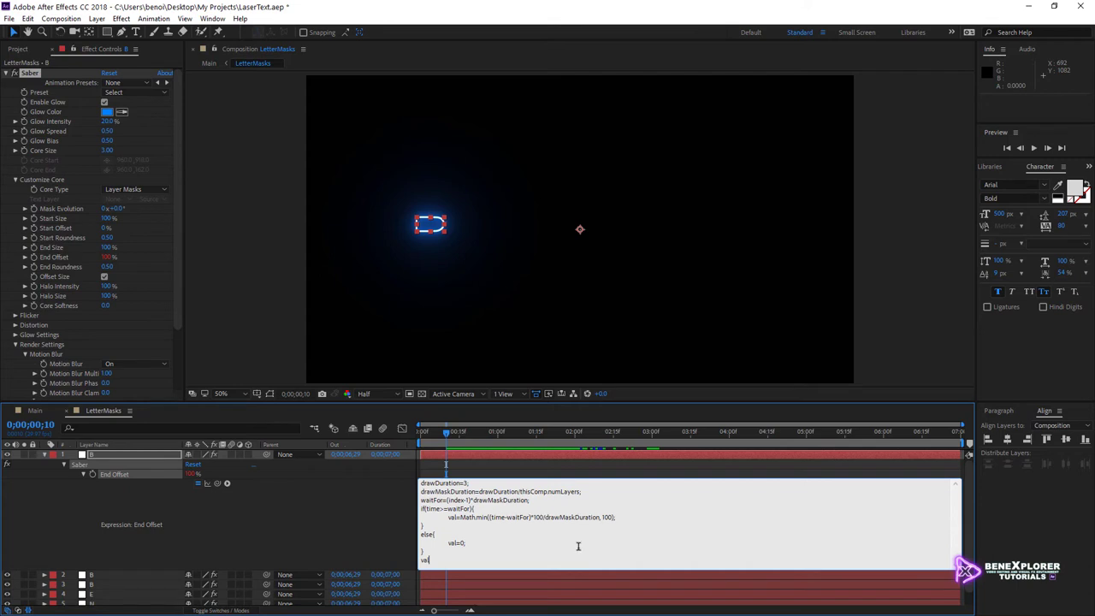
Step: Copy the top B layer's Saber effect with its End Offset expression and paste it onto the other five letter layers
left_click(94, 469)
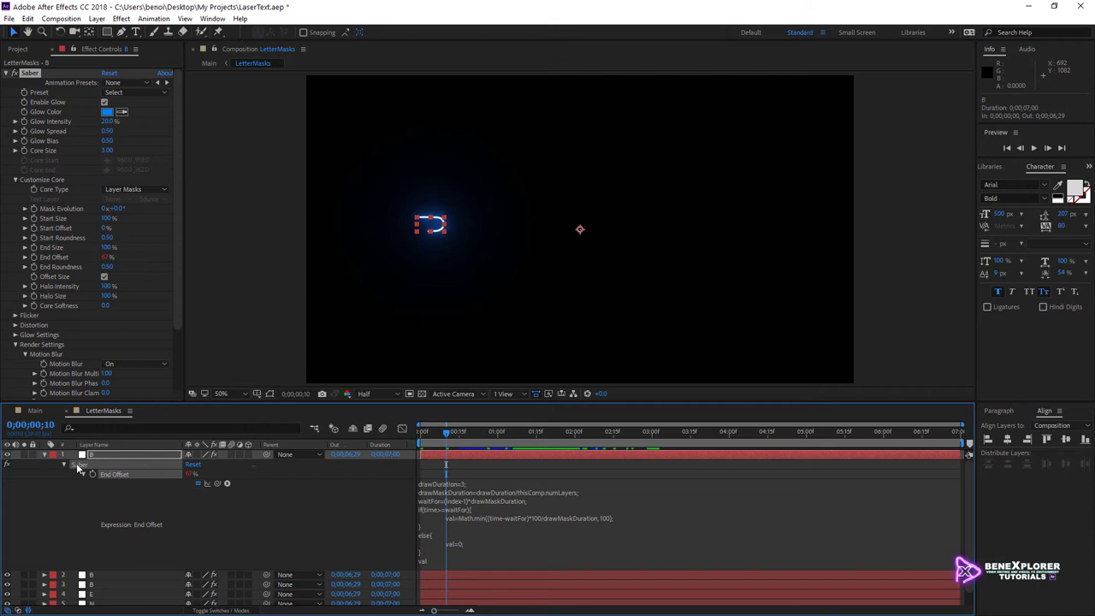
left_click(28, 18)
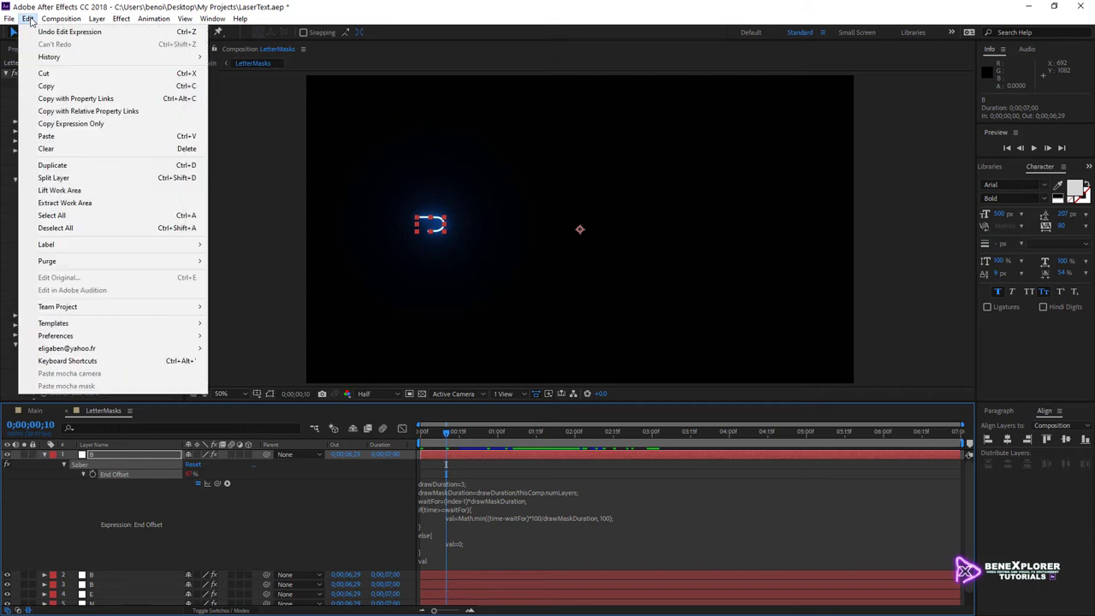
left_click(57, 87)
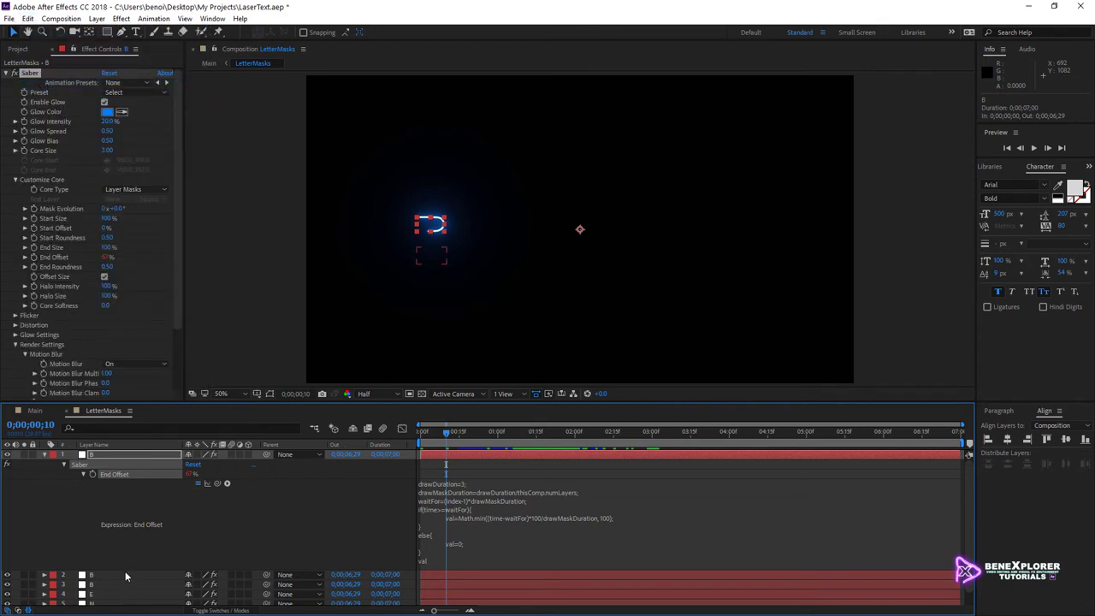
left_click(128, 575)
left_click(154, 599, "shift")
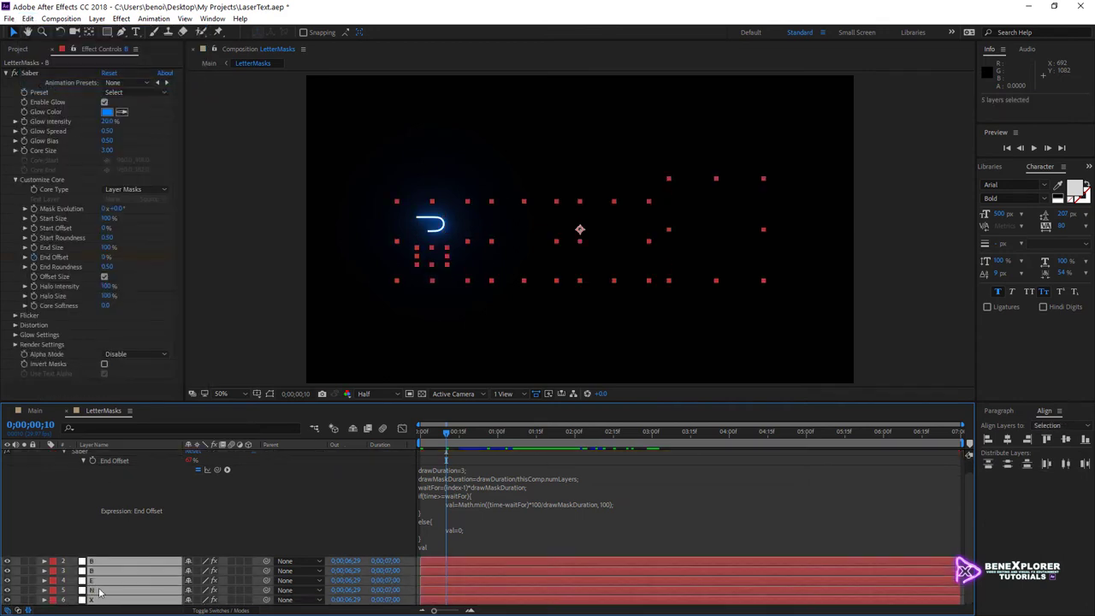
left_click(27, 18)
left_click(38, 138)
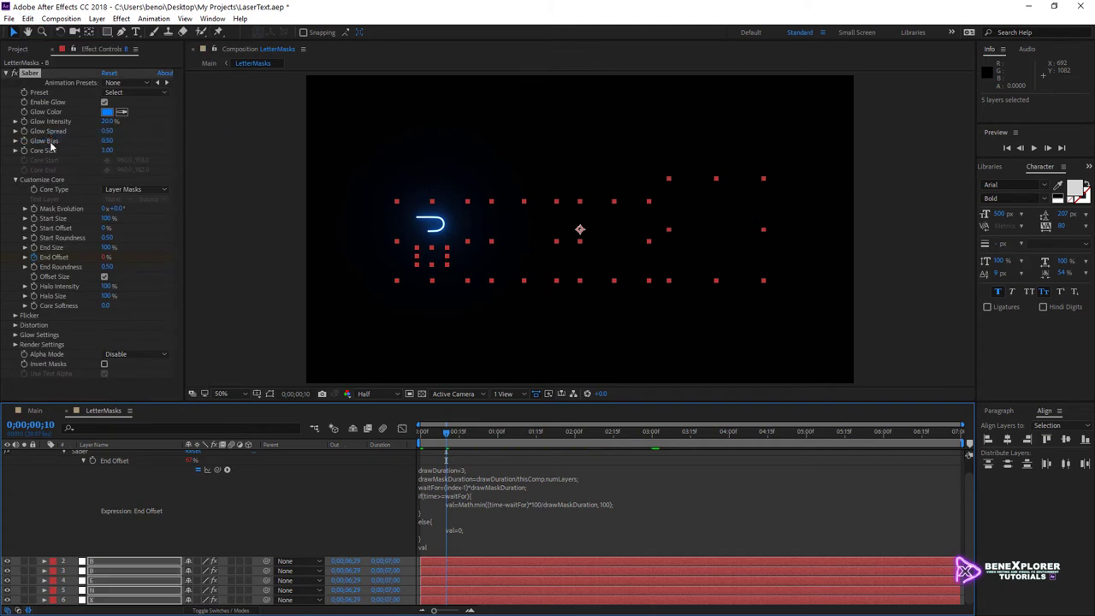
Step: Collapse the top B layer's properties and scrub the timeline to 0;00;03;00 to check the sequential letter drawing
scroll(99, 490, "up", 1)
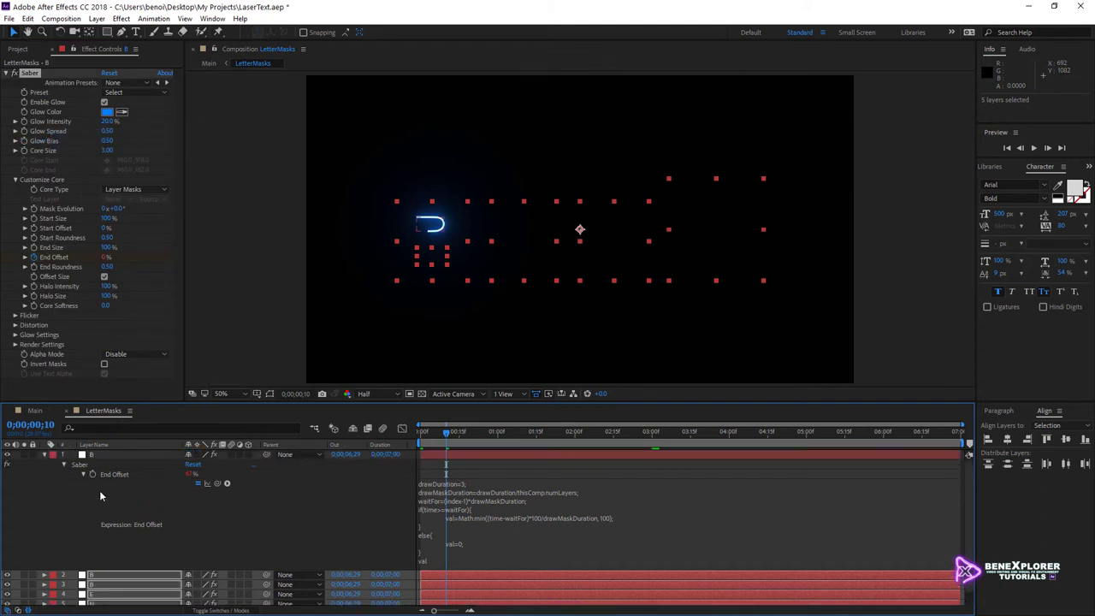
left_click(45, 457)
mouse_move(435, 434)
left_mouse_down()
mouse_move(411, 435)
mouse_move(691, 469)
mouse_move(650, 473)
left_mouse_up()
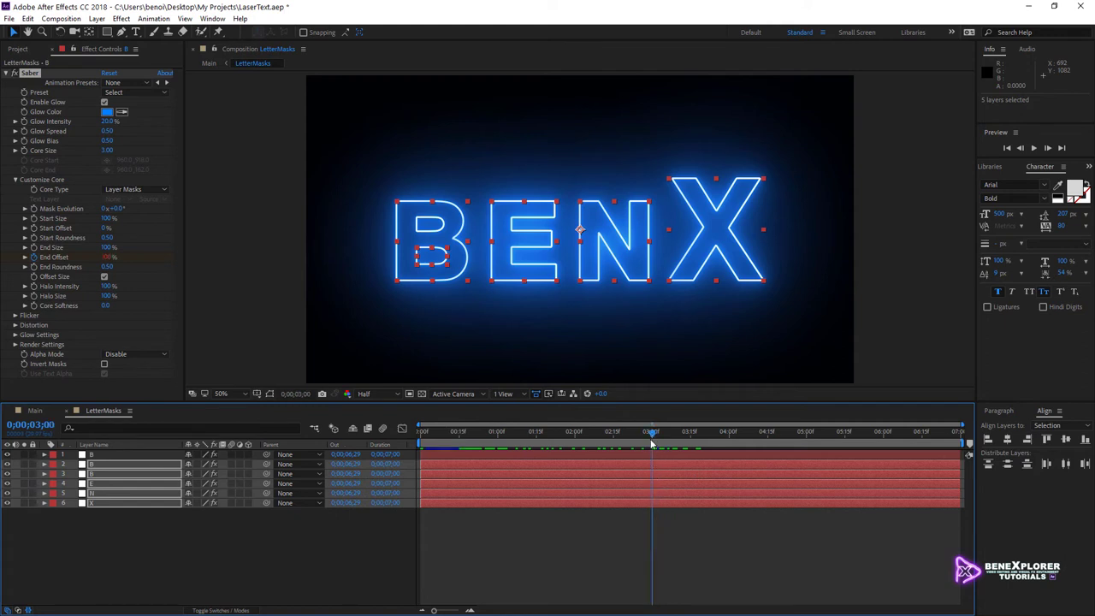
left_click_drag(428, 434, 651, 444)
Step: Expand the top B layer's Saber properties down to its End Offset expression
left_click(45, 454)
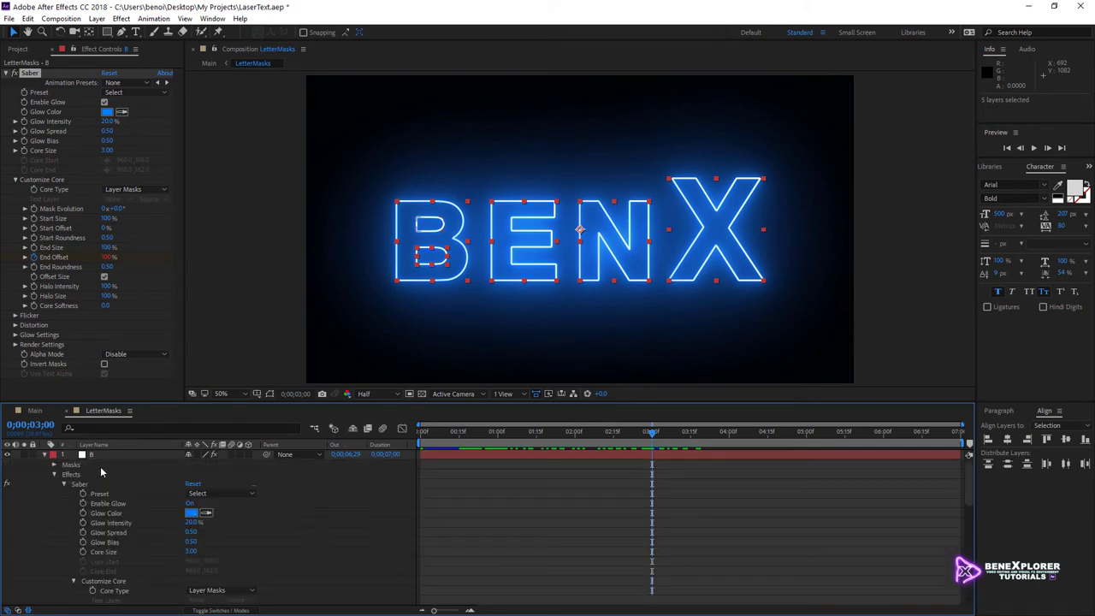
scroll(135, 563, "down", 3)
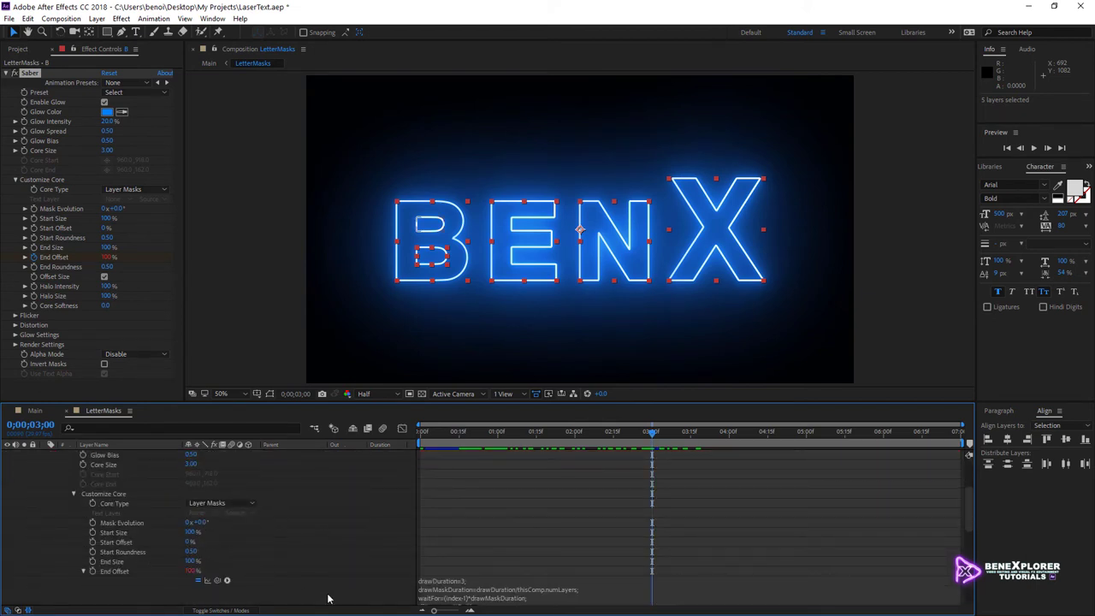
Step: Set drawDuration to 4 in the End Offset expression of the first B layer's Saber effect
left_click(430, 598)
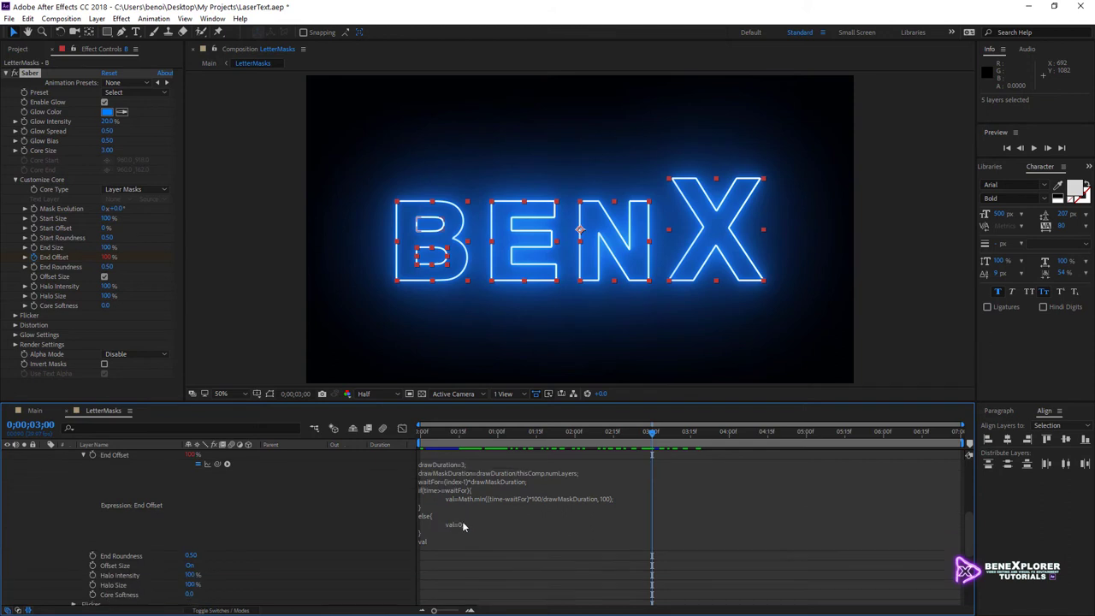
left_click(480, 466)
left_click(479, 466)
key("BackSpace")
key("BackSpace")
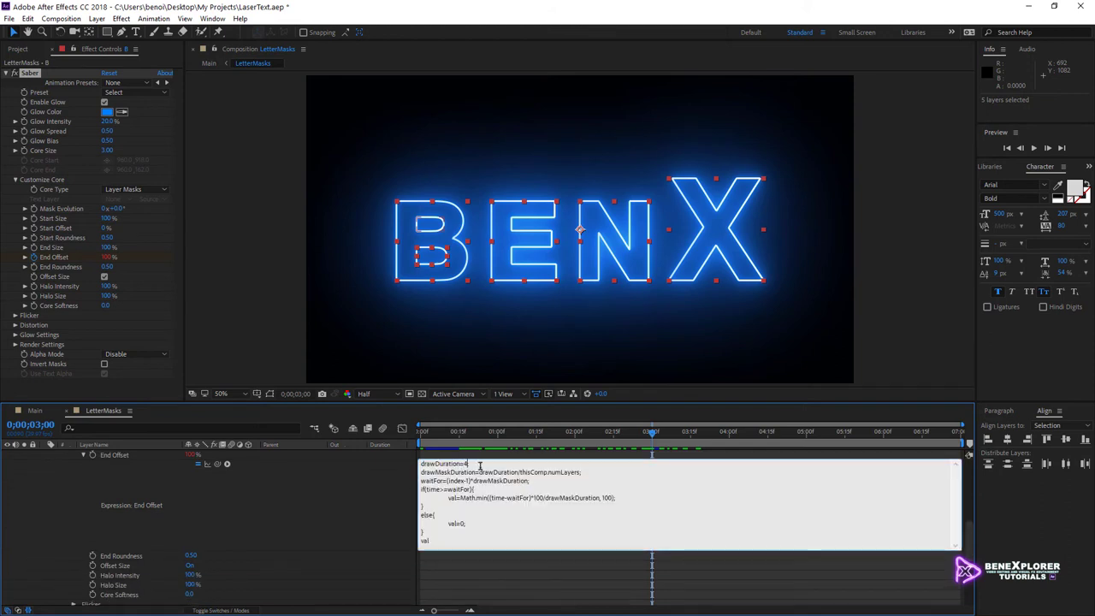
type("4;")
key("KP_Enter")
Step: Copy the Saber effect from the first B layer and paste it onto the other five letter layers
scroll(125, 481, "up", 2)
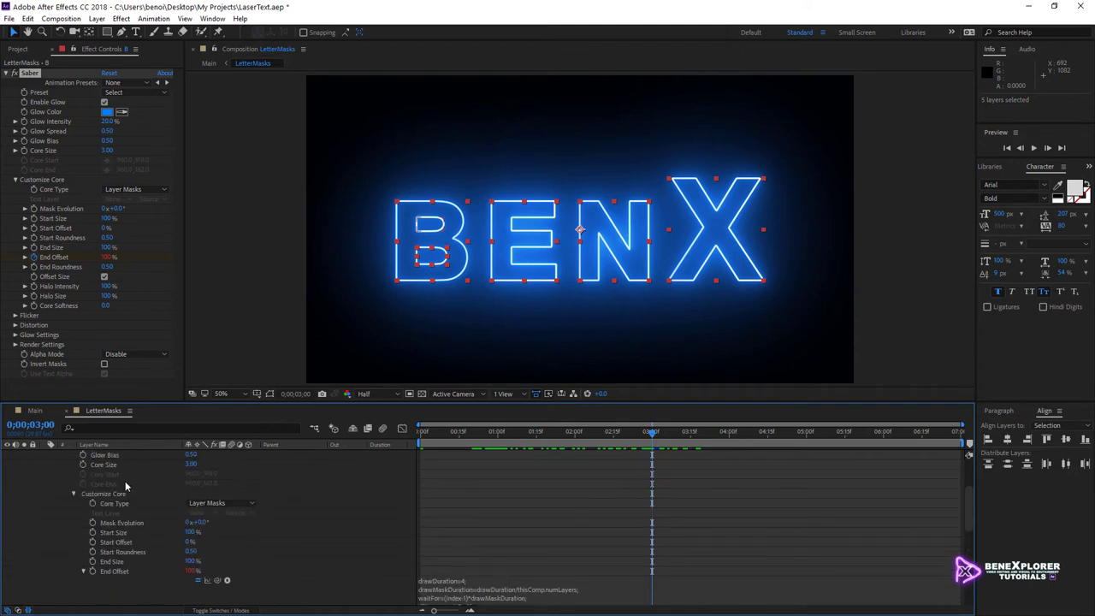
scroll(125, 480, "up", 3)
scroll(125, 480, "down", 1)
scroll(92, 482, "up", 1)
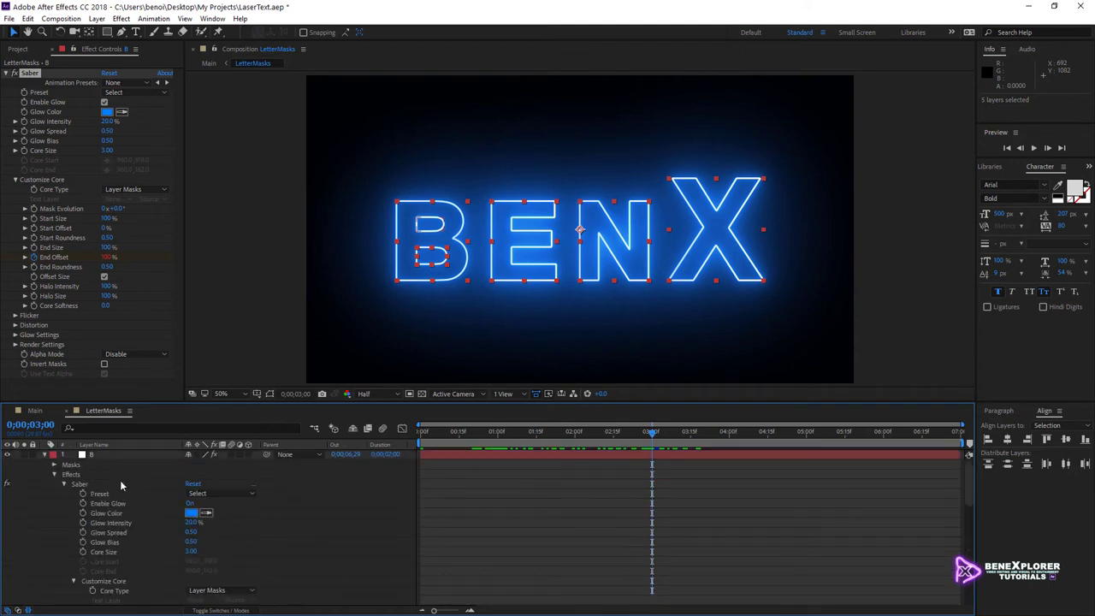
left_click(74, 482)
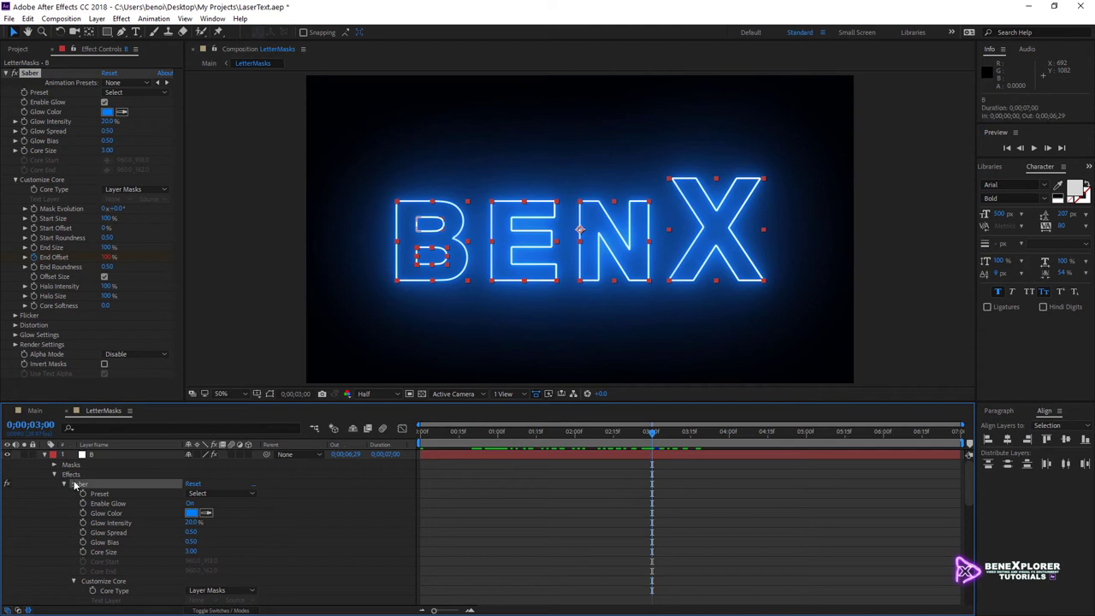
left_click(27, 18)
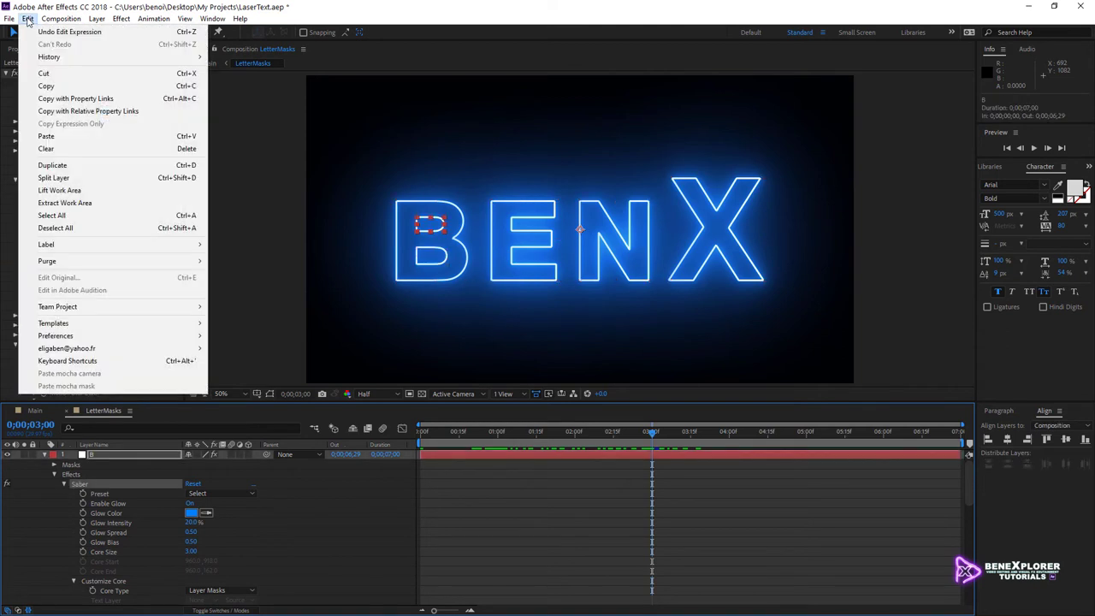
left_click(47, 86)
left_click(128, 463)
left_click(128, 502, "shift")
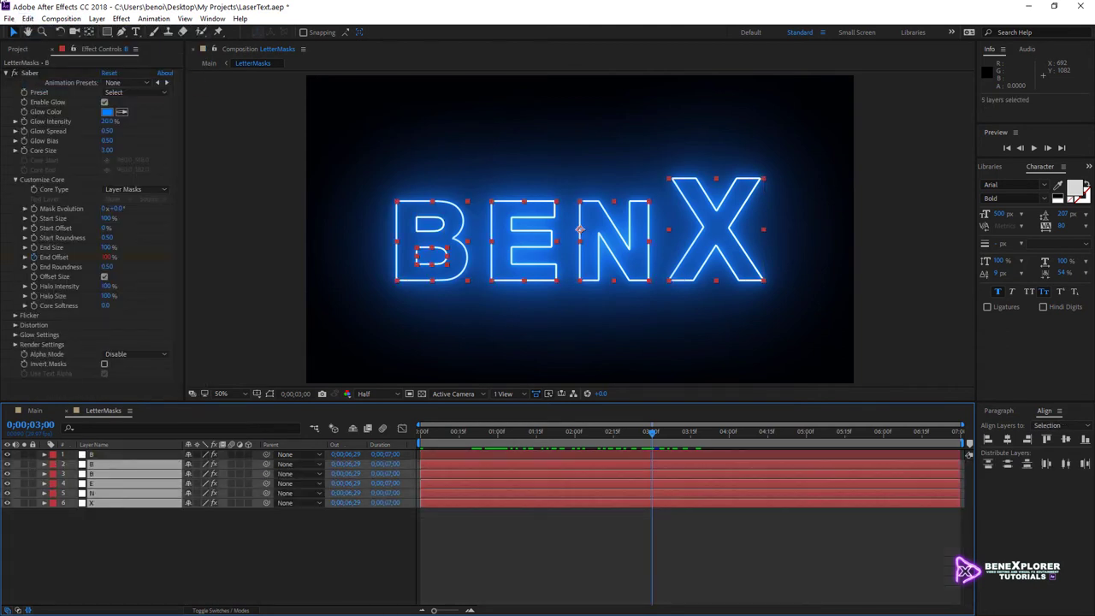
left_click(29, 18)
left_click(49, 137)
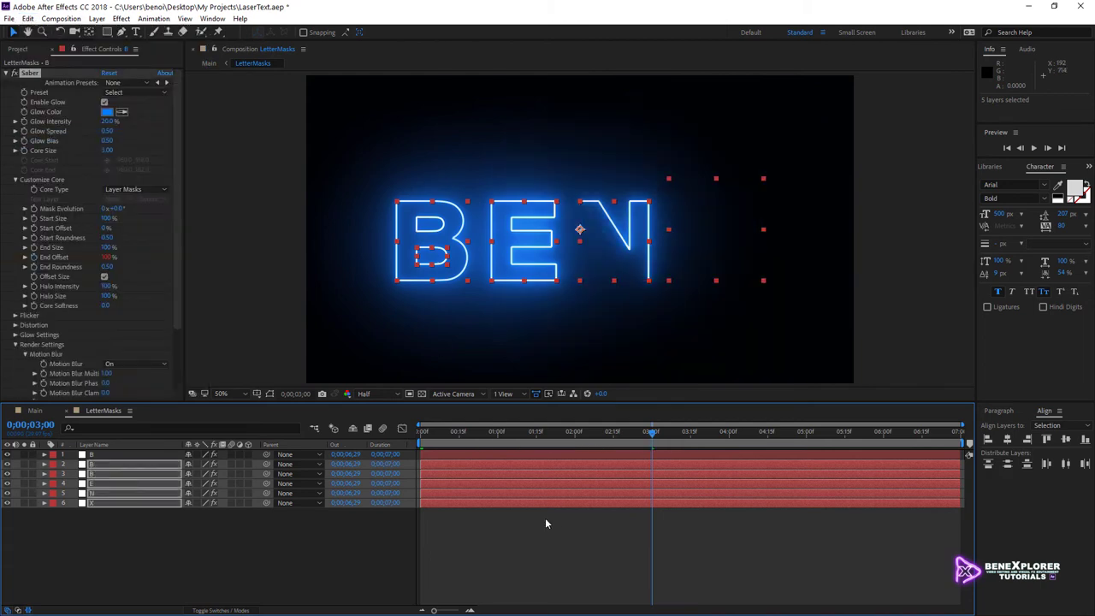
Step: Scrub the timeline from the start to about 4 seconds to preview the letters drawing, and review the first B layer's End Offset expression
mouse_move(429, 438)
left_mouse_down()
mouse_move(646, 428)
mouse_move(710, 432)
mouse_move(729, 444)
mouse_move(545, 457)
mouse_move(425, 450)
mouse_move(730, 454)
left_mouse_up()
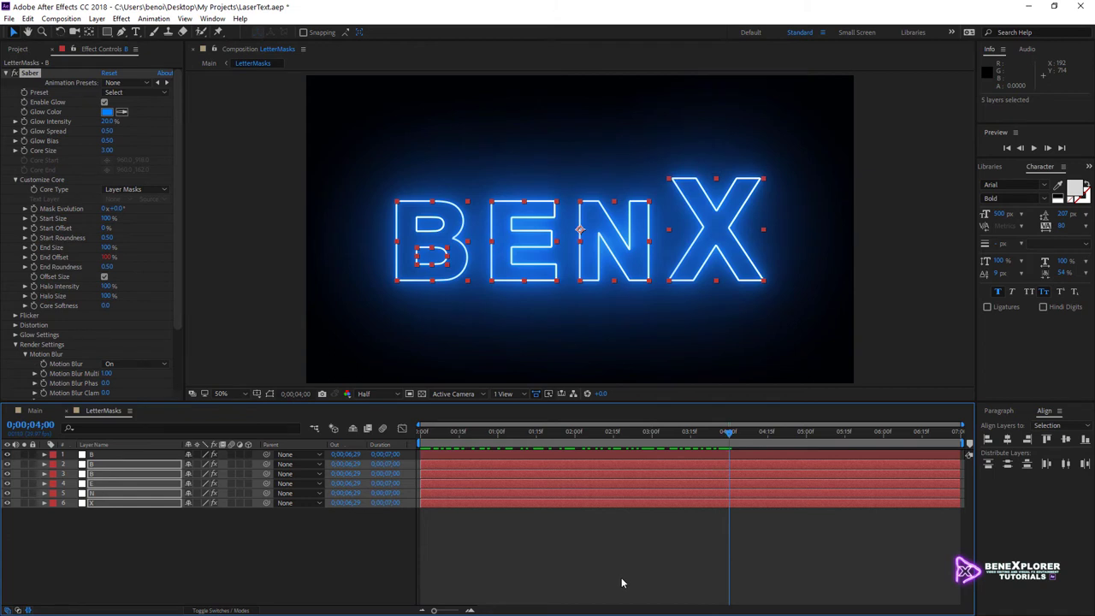
left_click(46, 463)
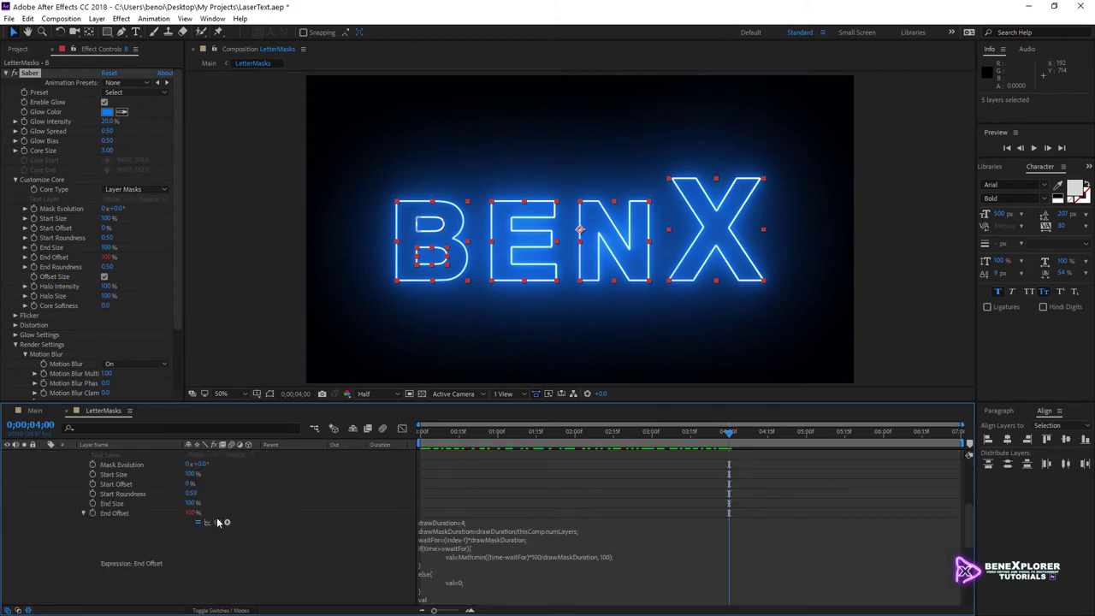
scroll(219, 522, "up", 5)
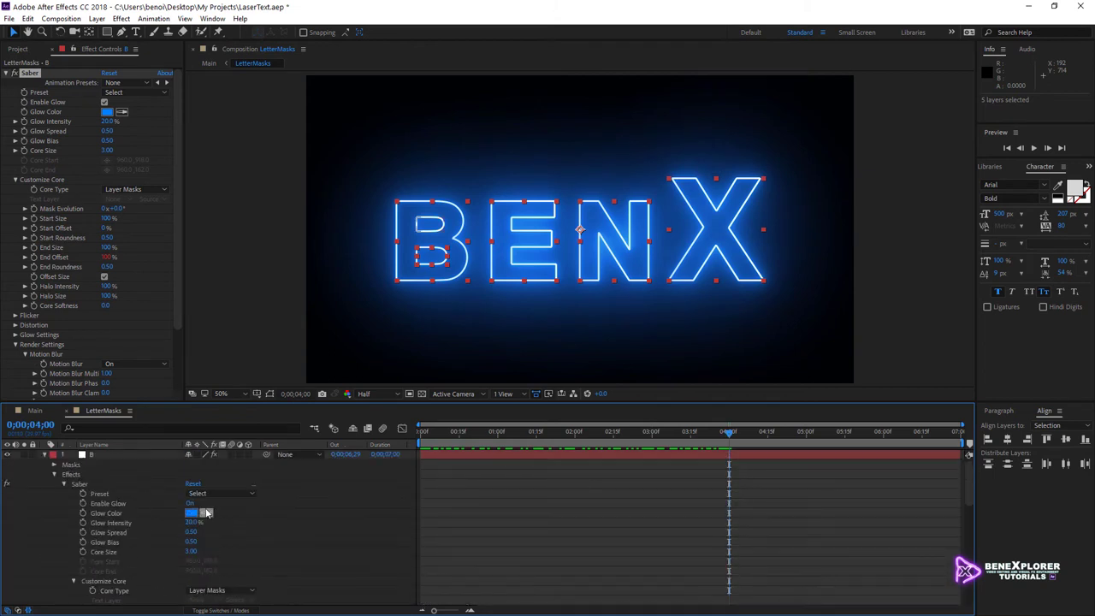
left_click(47, 456)
left_click(124, 527)
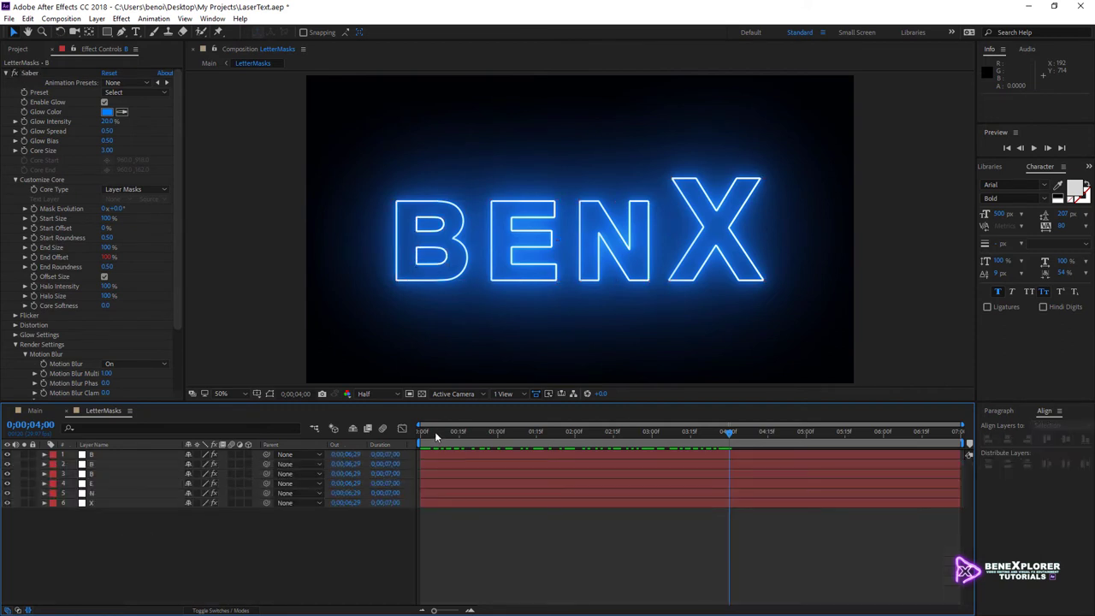
left_click_drag(434, 431, 717, 486)
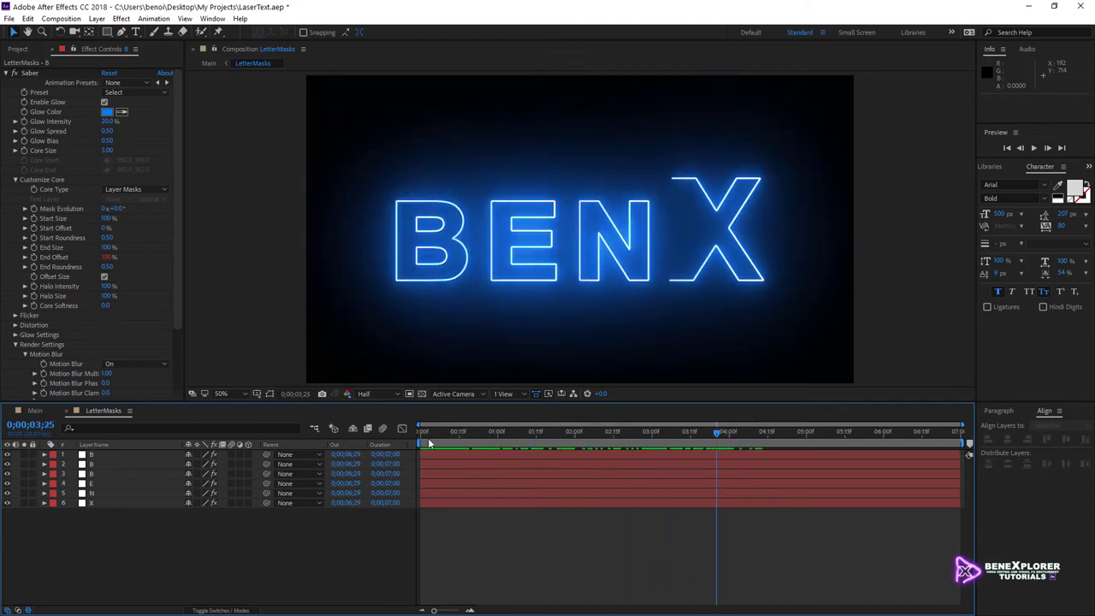
Step: Reveal only the expressions applied to the first B layer in the timeline
left_click(466, 494)
left_click(460, 544)
left_click(134, 483)
key("F2")
left_click(104, 457)
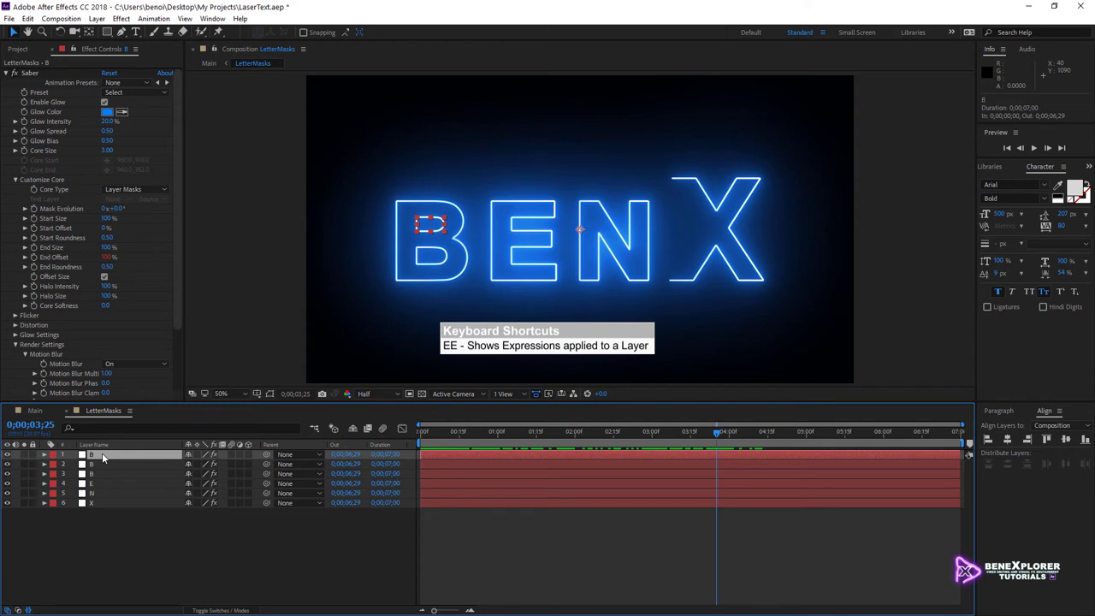
key("e")
key("e")
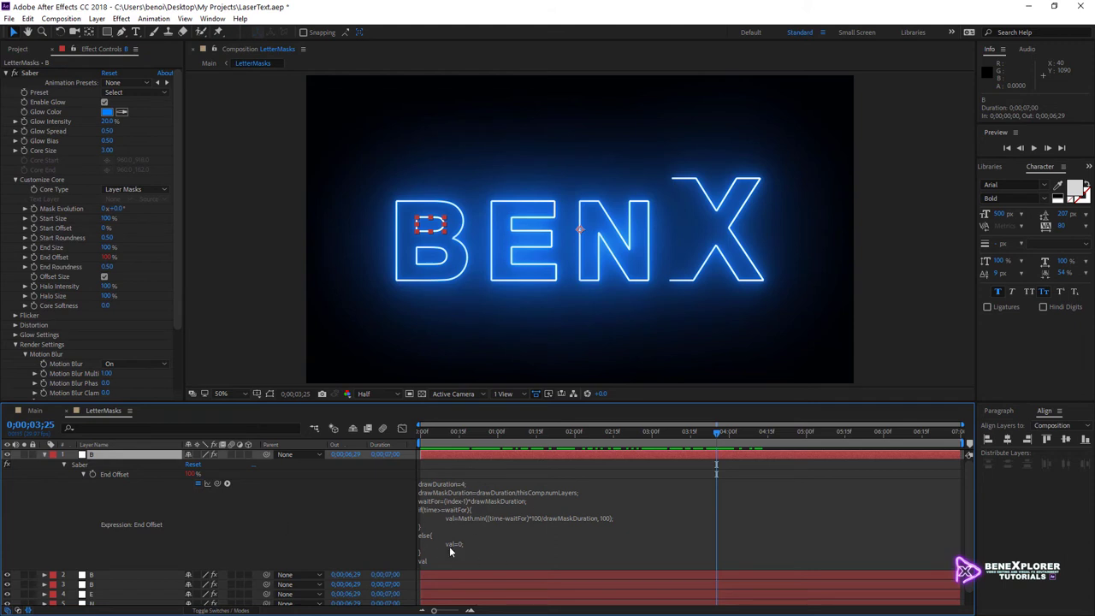
Step: Add the line startAt=1; above drawDuration in the End Offset expression and prefix the waitFor formula with startAt+
left_click(490, 486)
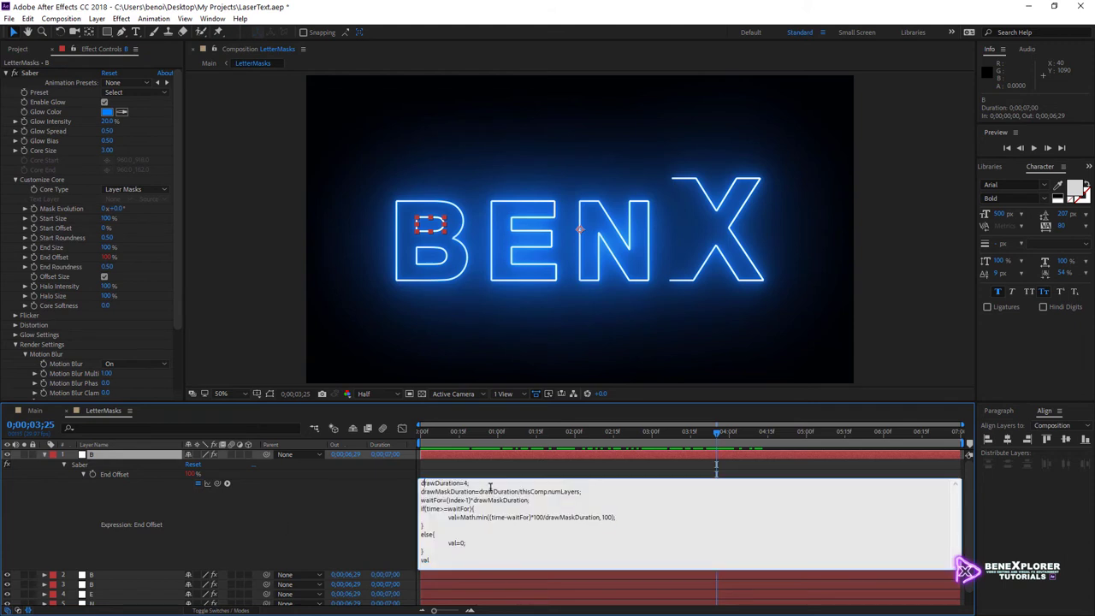
key("Home")
key("Return")
key("Up")
type("start")
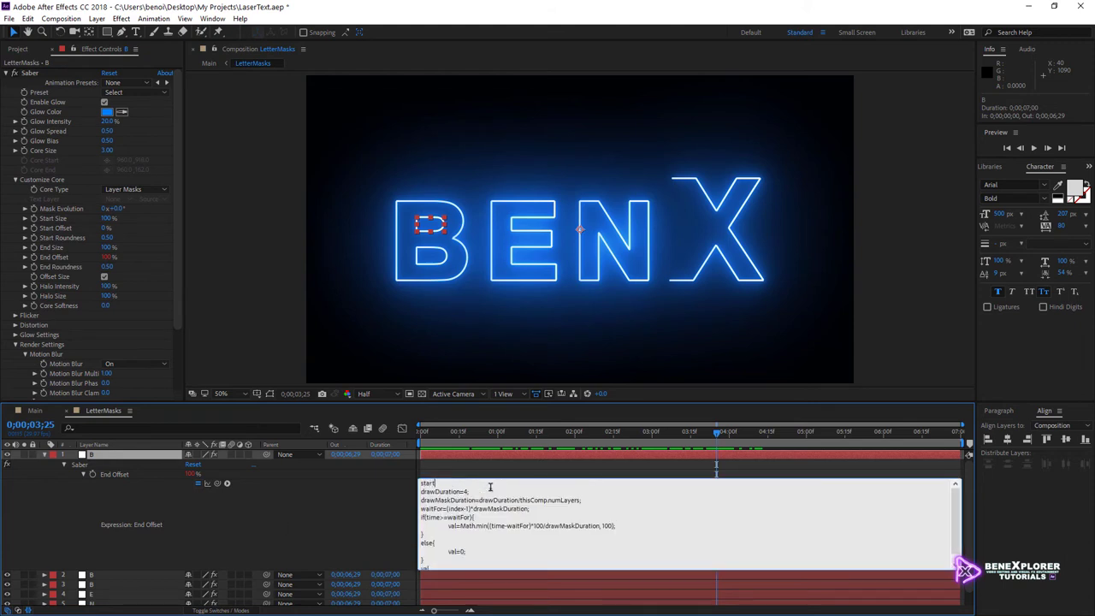
type("At=1;")
left_click(446, 509)
type("startAt+")
Step: Copy the first B layer's Saber effect with the startAt delay and paste it onto layers 2 to 6
left_click(86, 466)
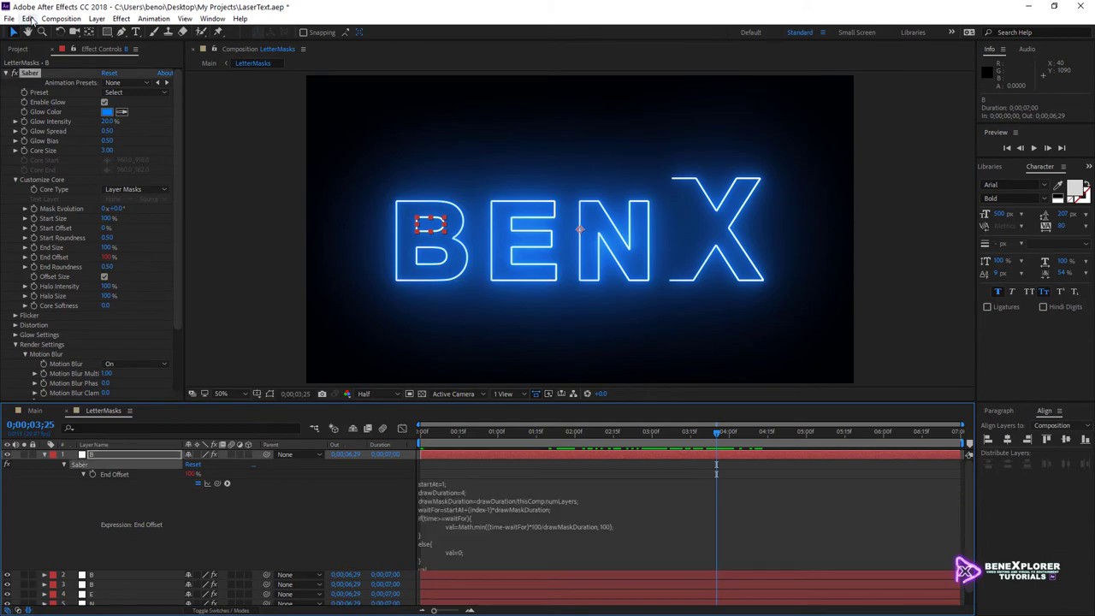
key("alt+e")
key("c")
left_click(66, 465)
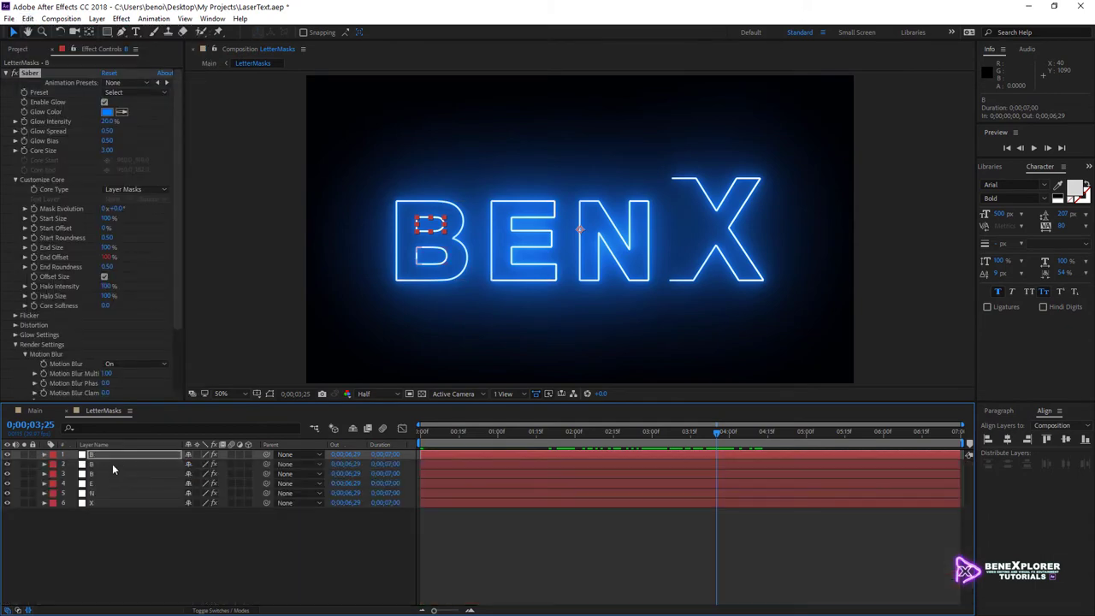
left_click(112, 463)
left_click(116, 501, "shift")
left_click(27, 18)
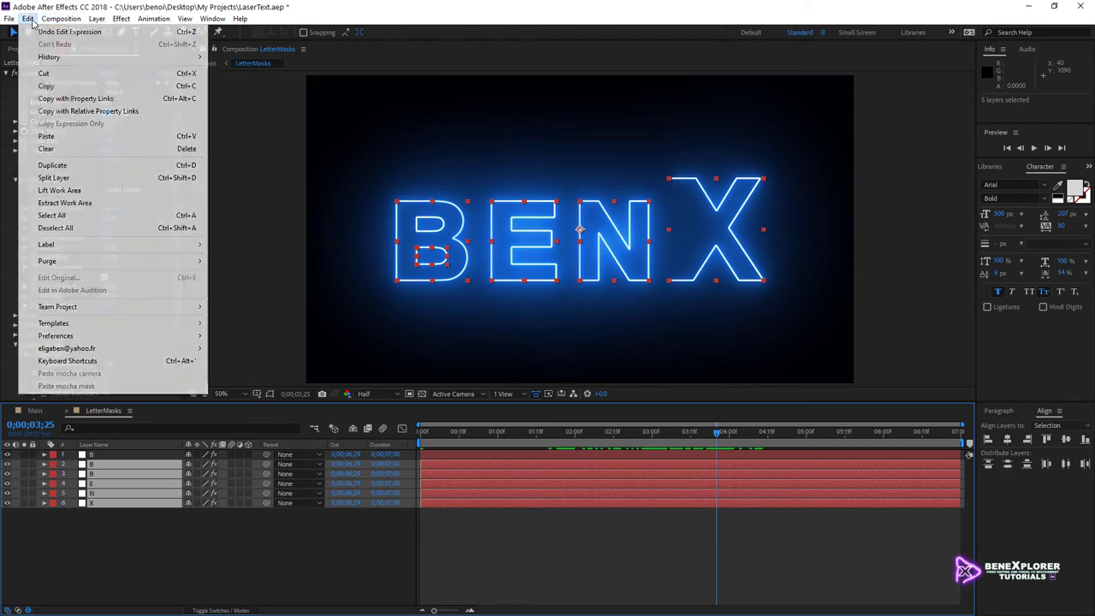
left_click(51, 137)
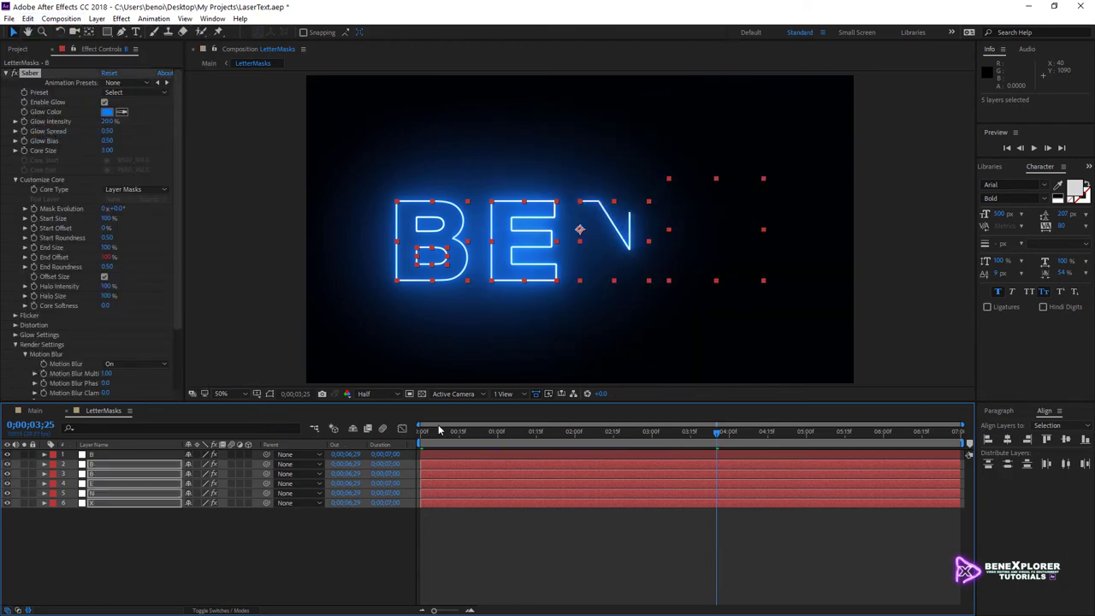
Step: Scrub the timeline up to the 5-second mark to preview the delayed letter drawing
mouse_move(438, 431)
left_mouse_down()
mouse_move(420, 430)
mouse_move(433, 451)
mouse_move(494, 472)
mouse_move(674, 474)
mouse_move(805, 495)
left_mouse_up()
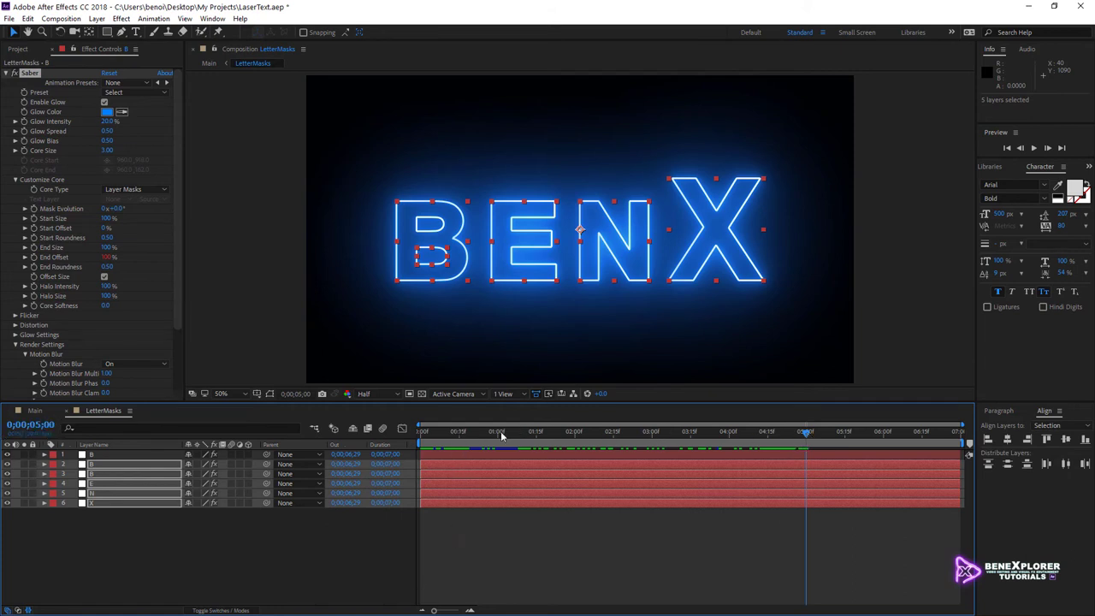
mouse_move(500, 431)
left_mouse_down()
mouse_move(618, 458)
mouse_move(767, 472)
mouse_move(806, 488)
left_mouse_up()
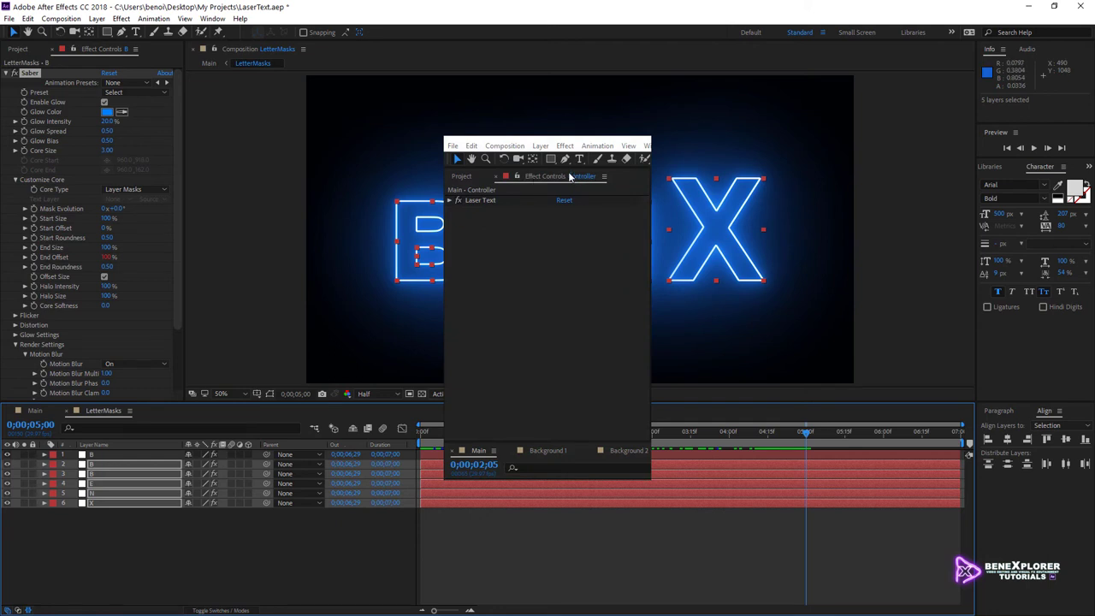
Step: Examine the Draw Duration and Draw Start controls in the General group of the Controller layer's Laser Text effect
left_click(448, 201)
left_click(459, 220)
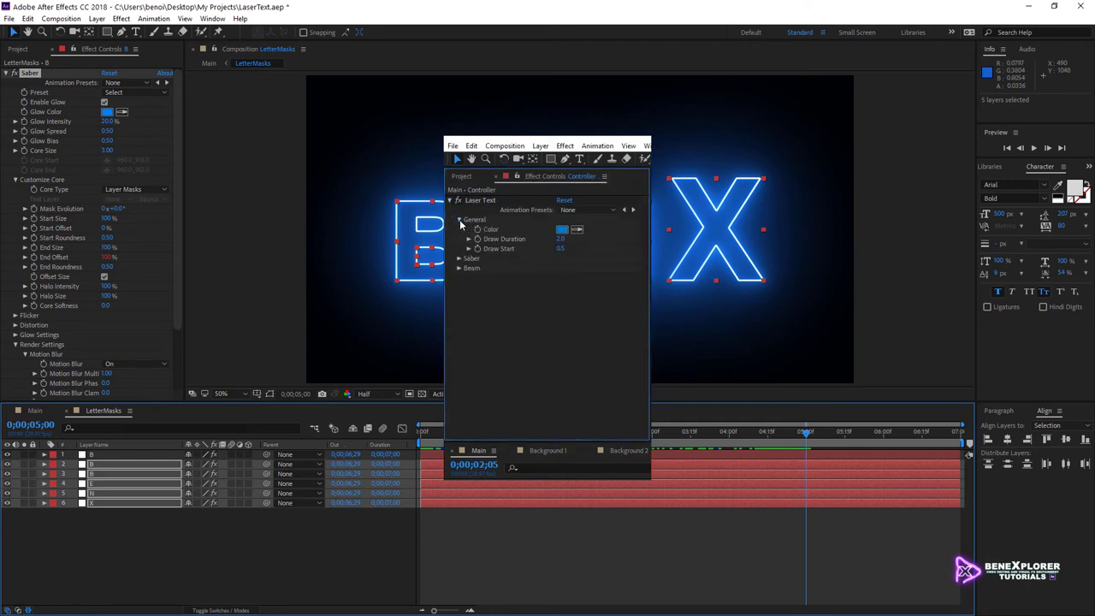
left_click(469, 239)
left_click(469, 263)
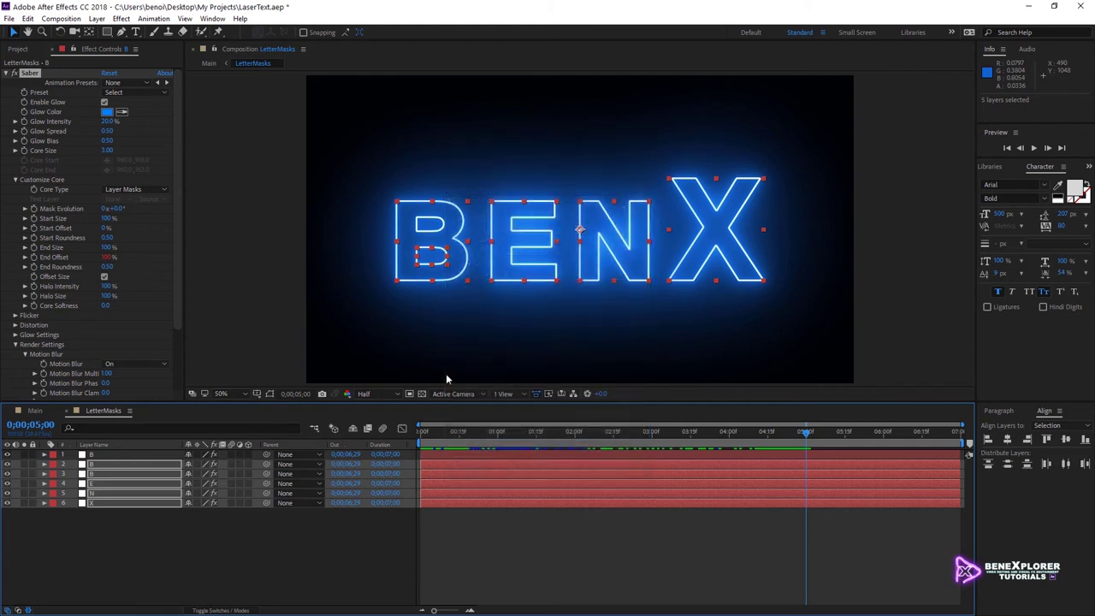
left_click(241, 259)
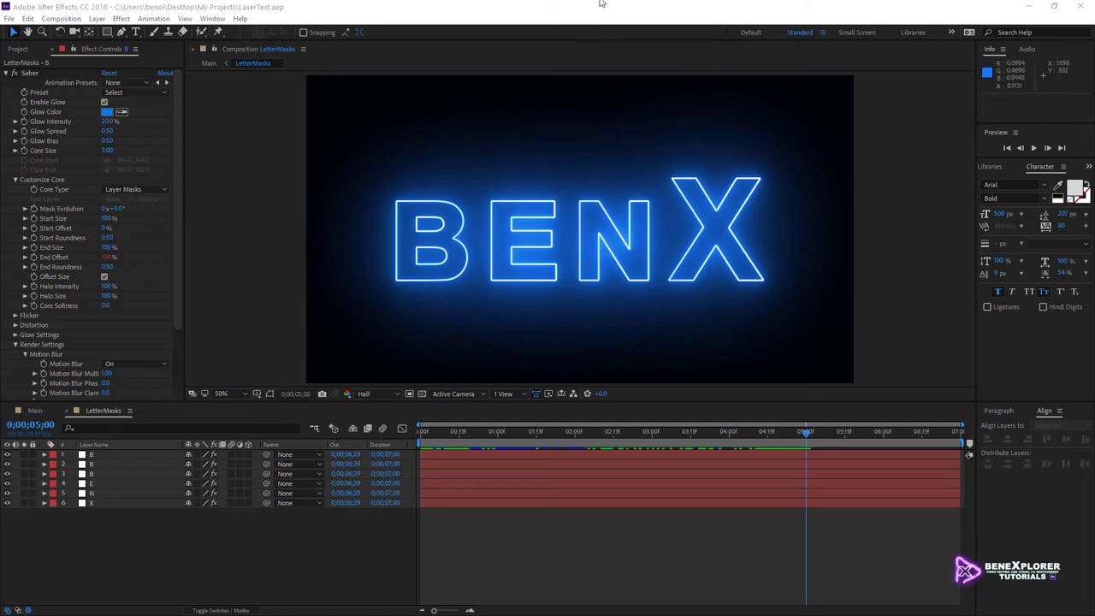
Step: Create a new composition named Background
left_click(61, 18)
left_click(75, 33)
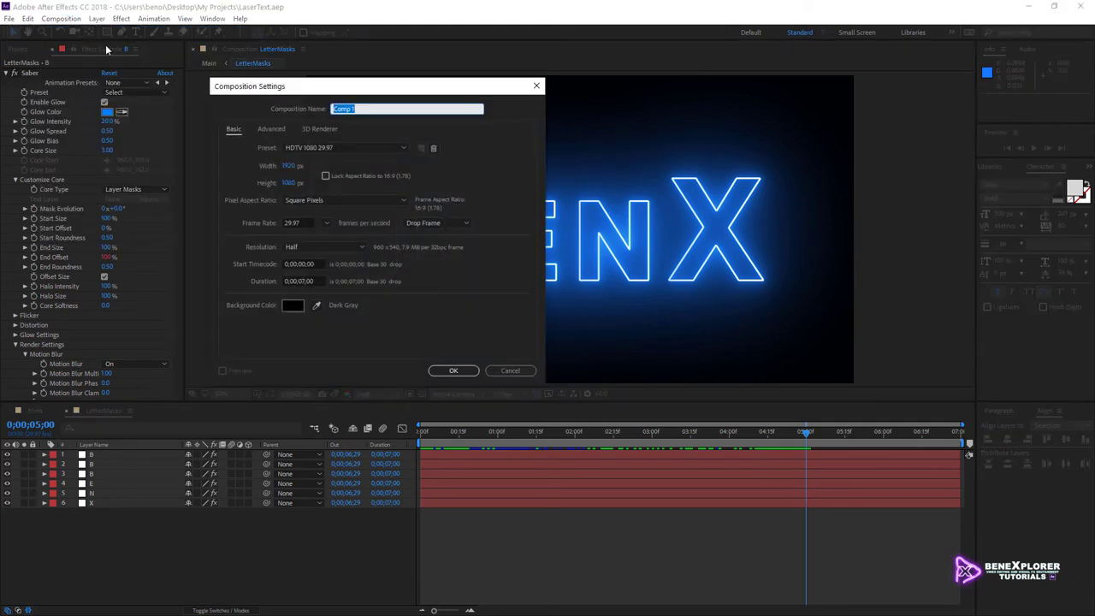
type("Background")
left_click(453, 370)
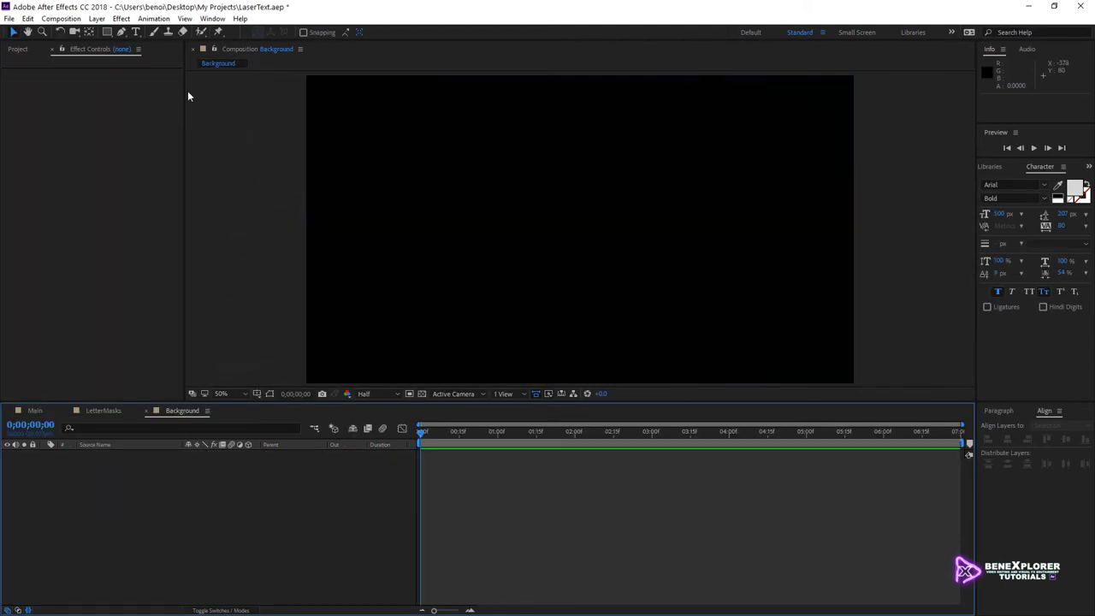
Step: Add a black solid named Background at composition size to the Background composition
left_click(96, 18)
mouse_move(112, 31)
left_click(314, 44)
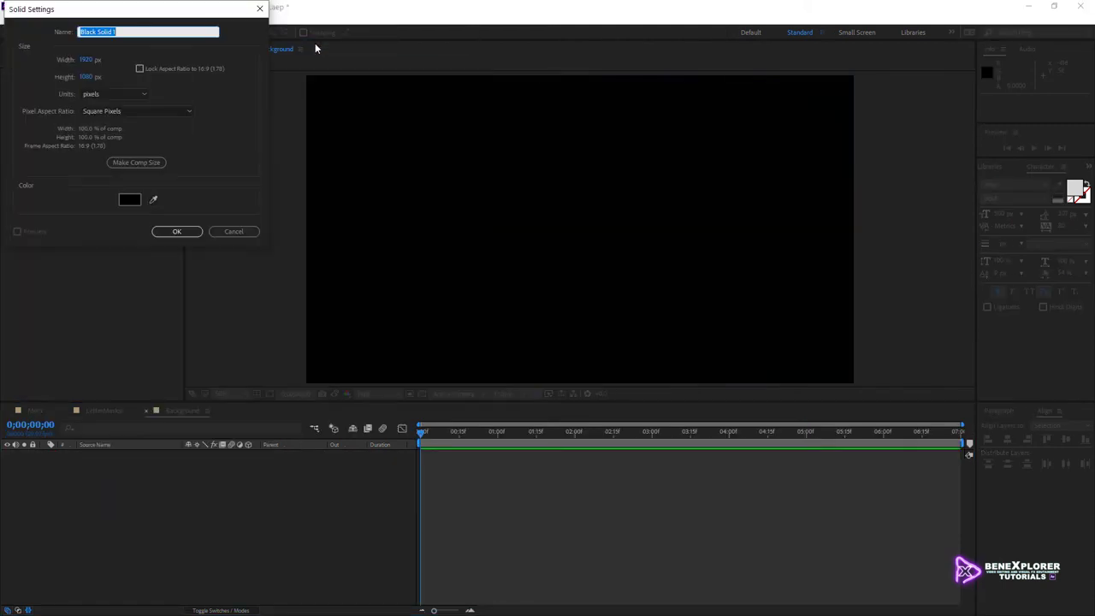
type("Background")
left_click(136, 162)
left_click(176, 231)
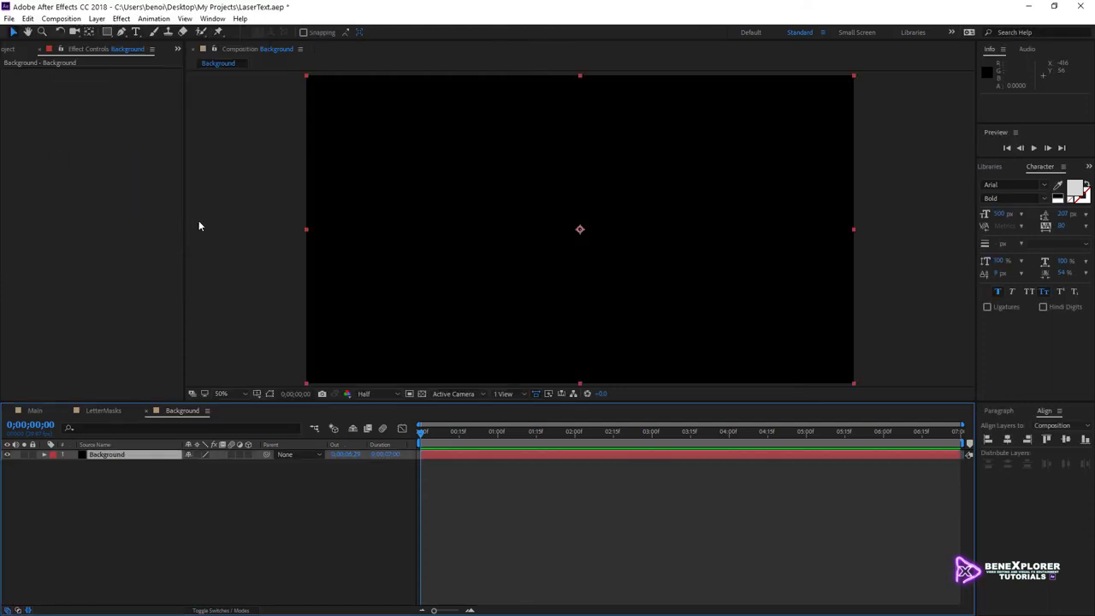
Step: Find the Gradient Ramp effect and apply it to the Background solid
left_click_drag(975, 139, 931, 150)
key("ctrl+5")
type("gradien")
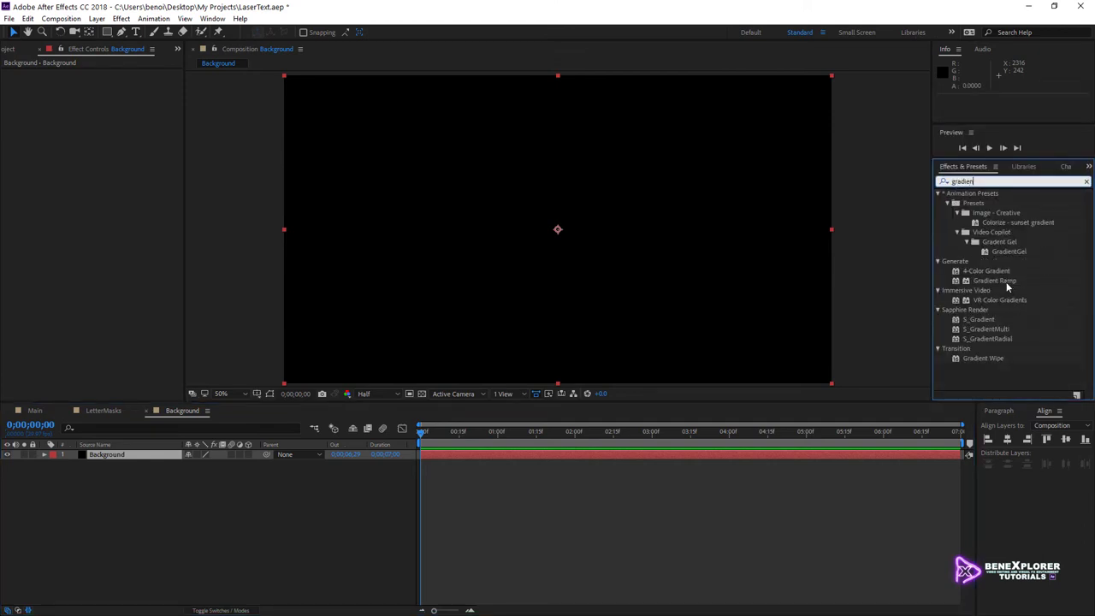
left_click_drag(1006, 282, 154, 455)
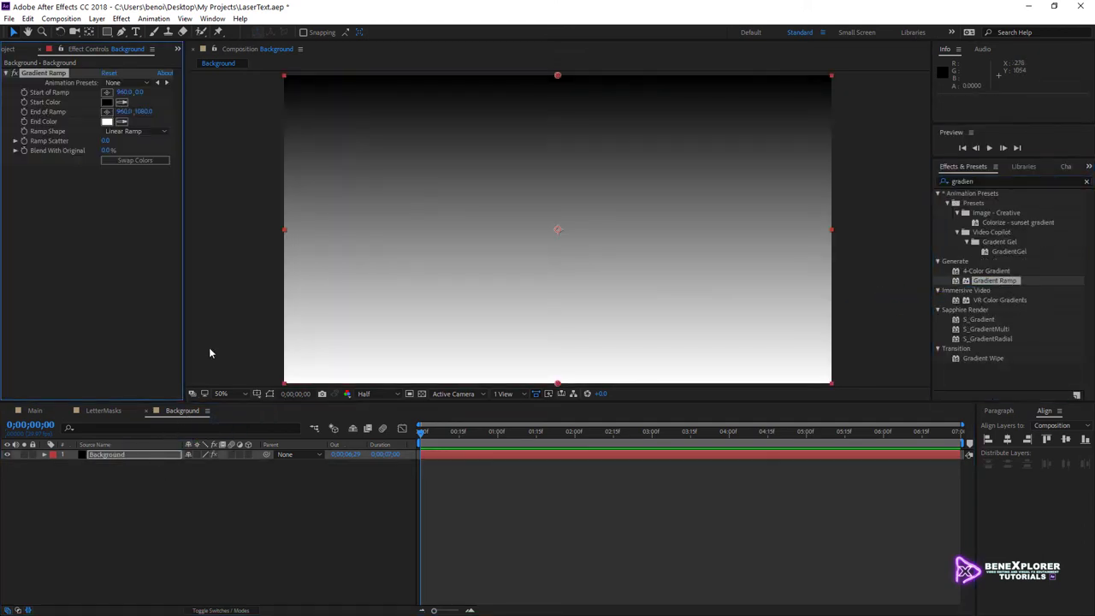
Step: Set the Gradient Ramp's shape to Radial Ramp and the vertical position of Start of Ramp to 540
left_click(128, 131)
left_click(149, 157)
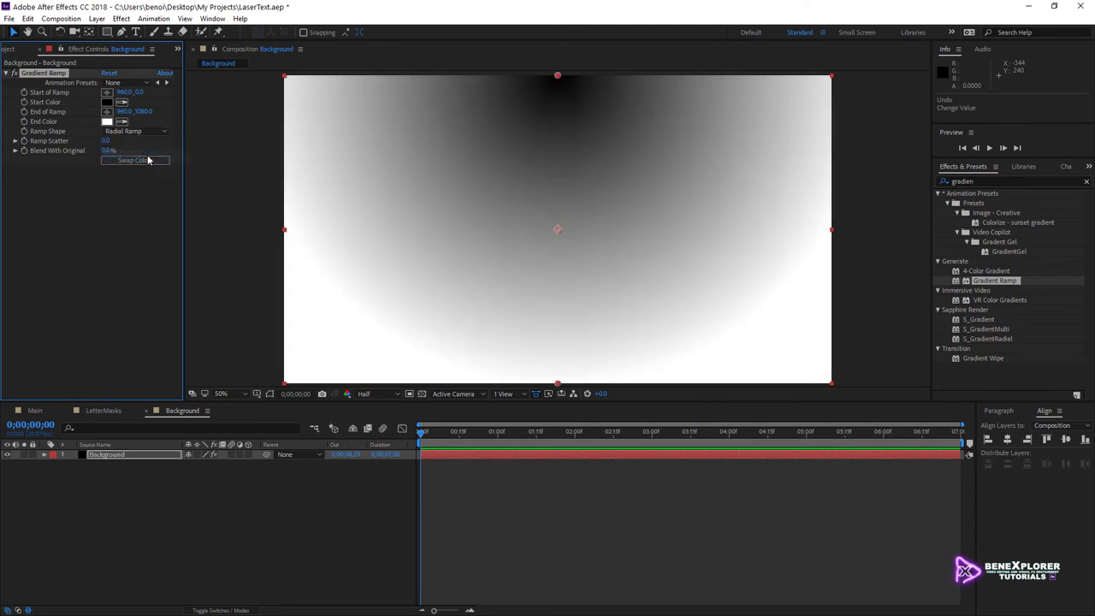
left_click(139, 93)
type("540")
key("Return")
Step: Set the Gradient Ramp's End of Ramp position to 0, 540
left_click(126, 112)
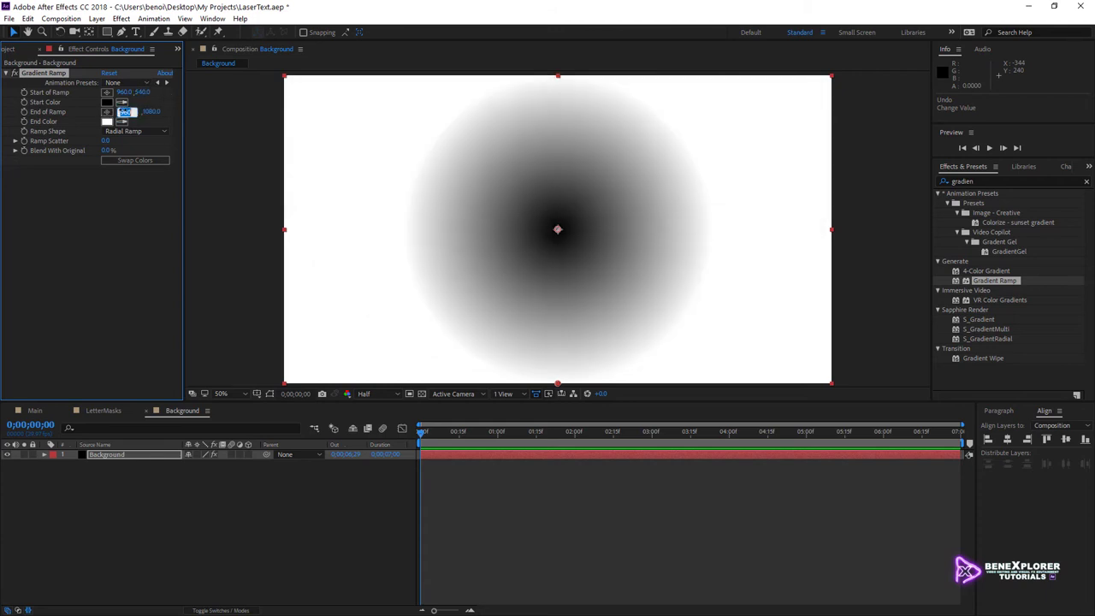
type("0")
key("Tab")
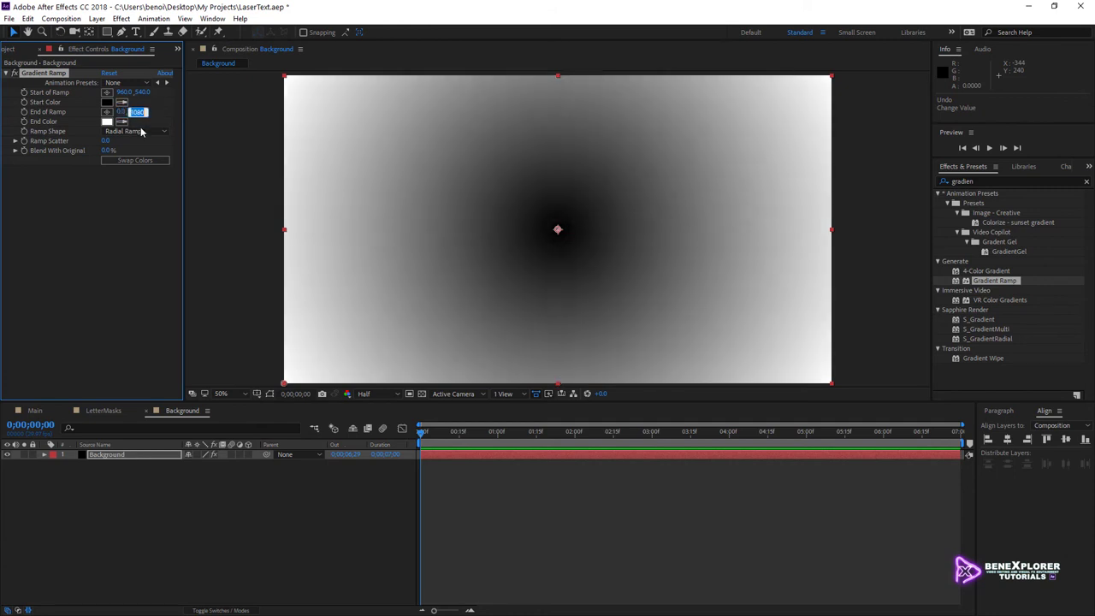
type("540")
key("Return")
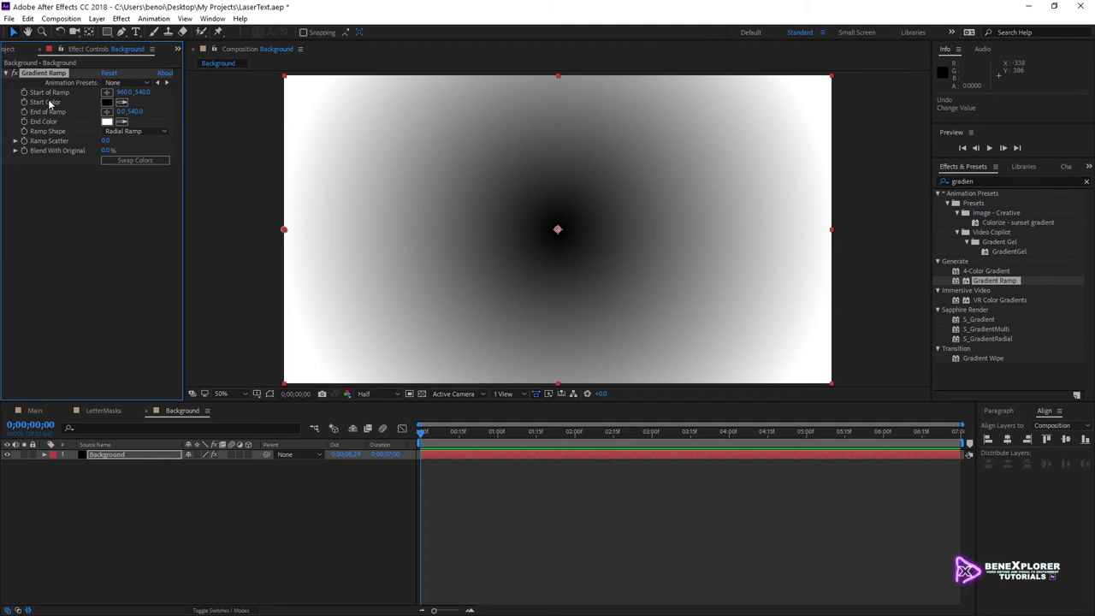
Step: Copy the Saber glow colour's hex code 007FFF from the first B layer in the LetterMasks composition
left_click(102, 411)
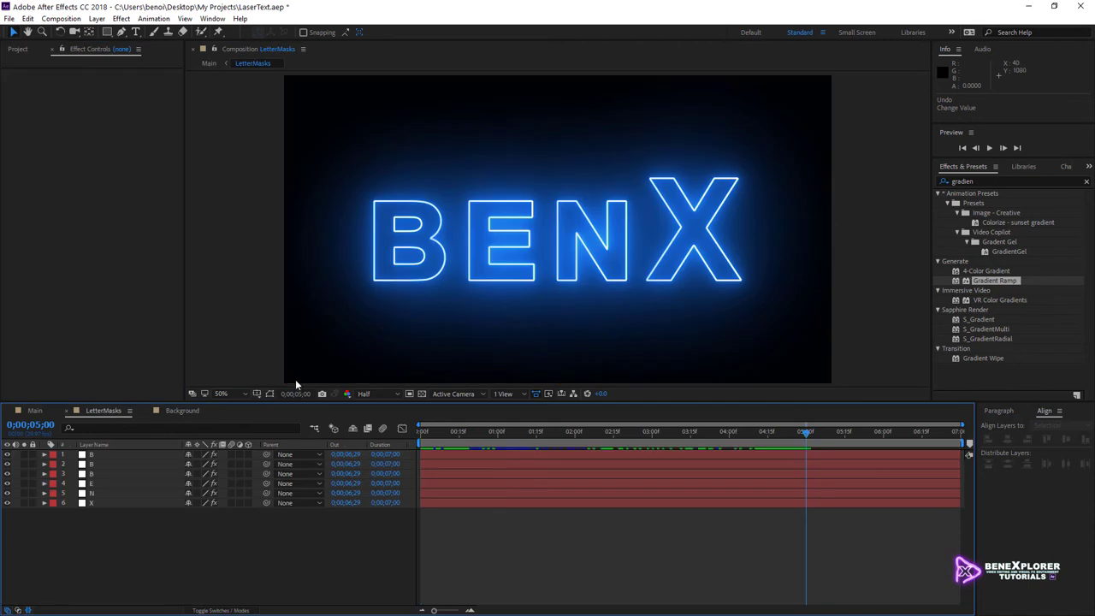
left_click(114, 455)
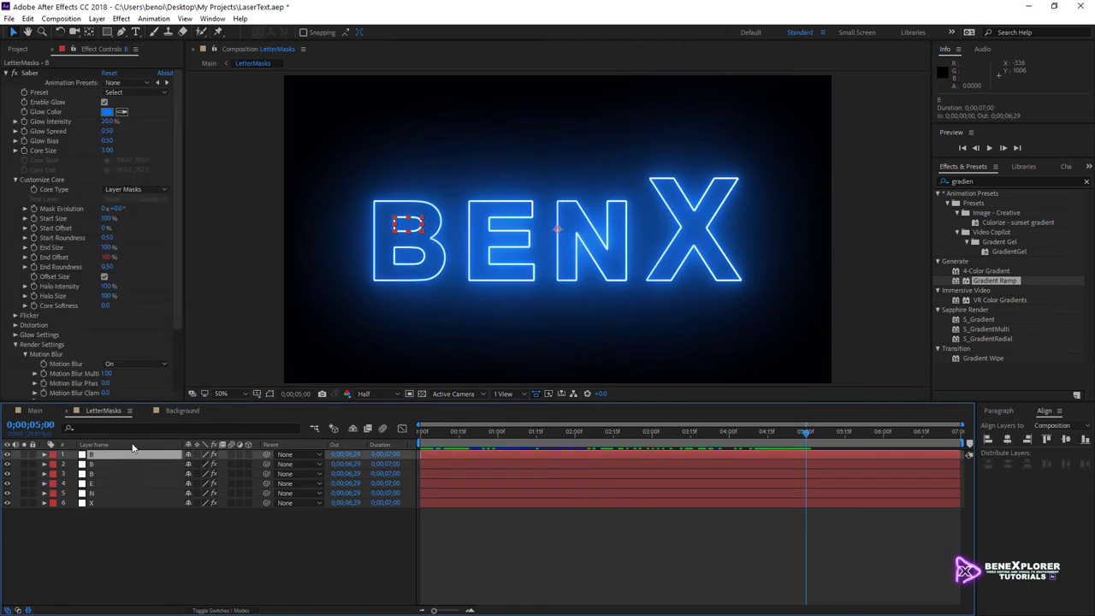
left_click(108, 115)
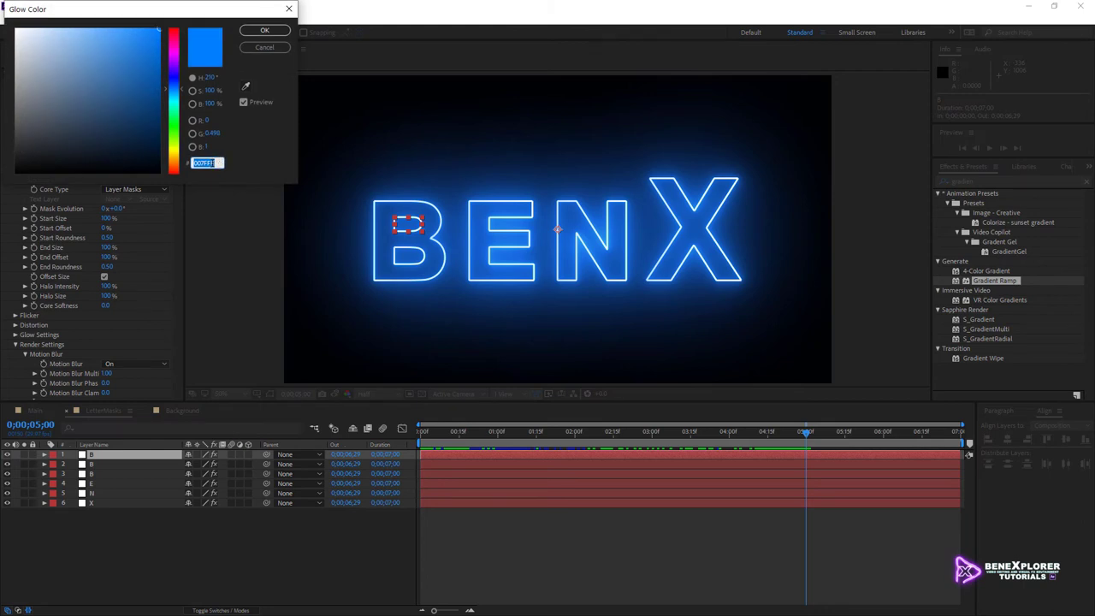
right_click(212, 163)
left_click(239, 200)
left_click(273, 50)
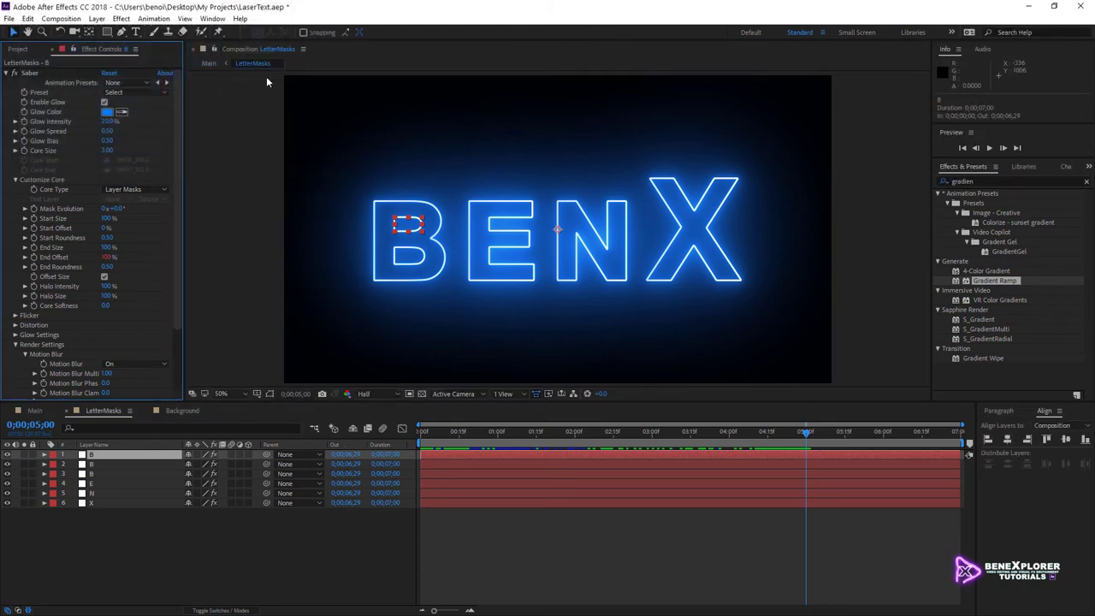
Step: In the Background composition, set the Gradient Ramp's Start Color to the copied hex code 007FFF
left_click(180, 411)
left_click(44, 454)
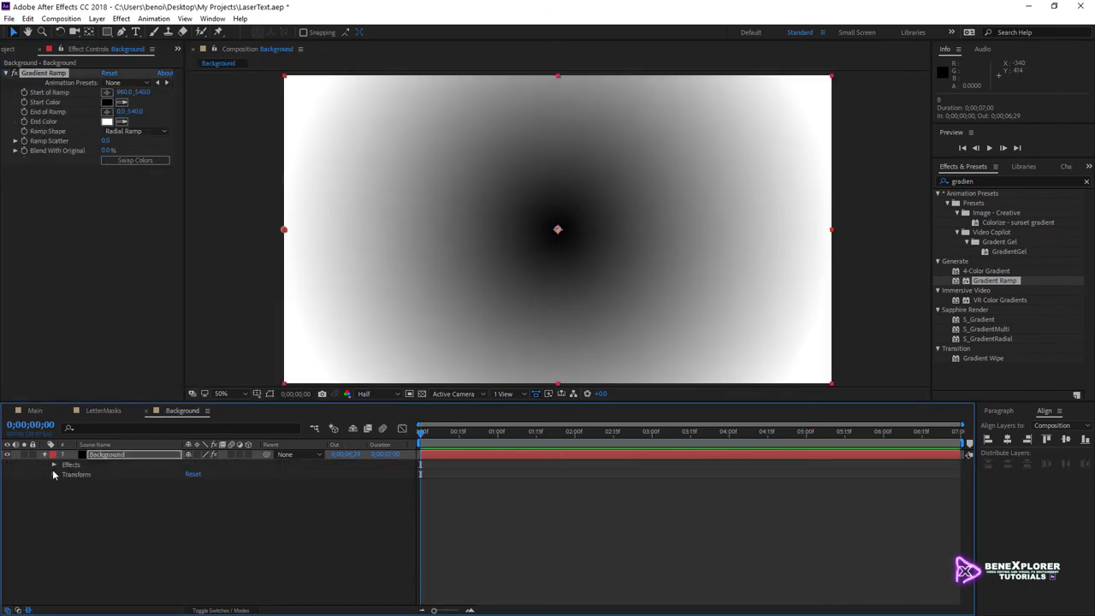
left_click(53, 464)
left_click(63, 473)
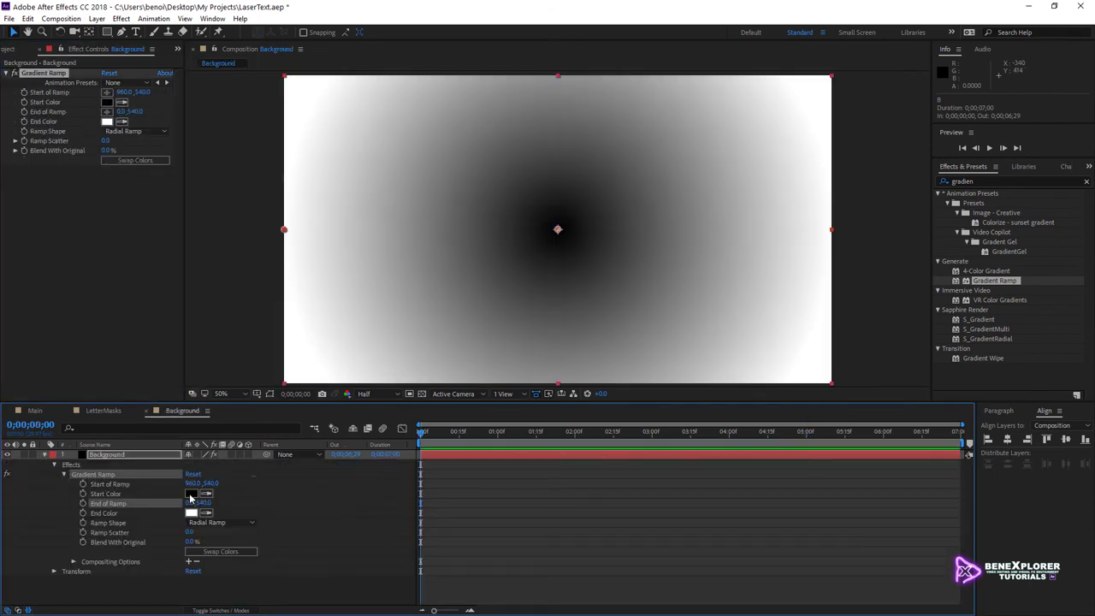
left_click(191, 493)
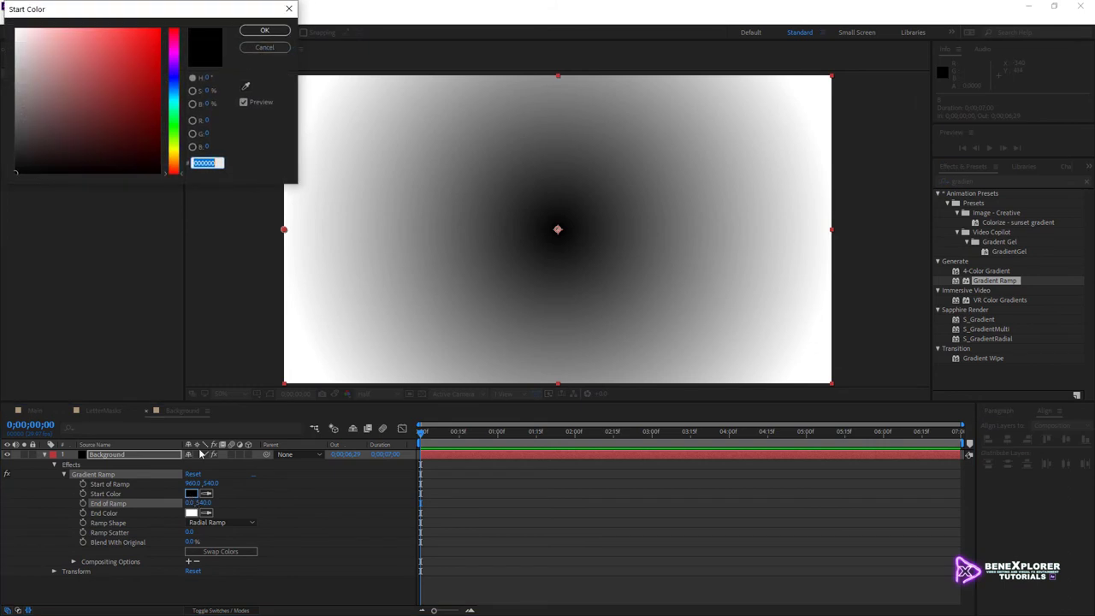
right_click(208, 163)
left_click(236, 209)
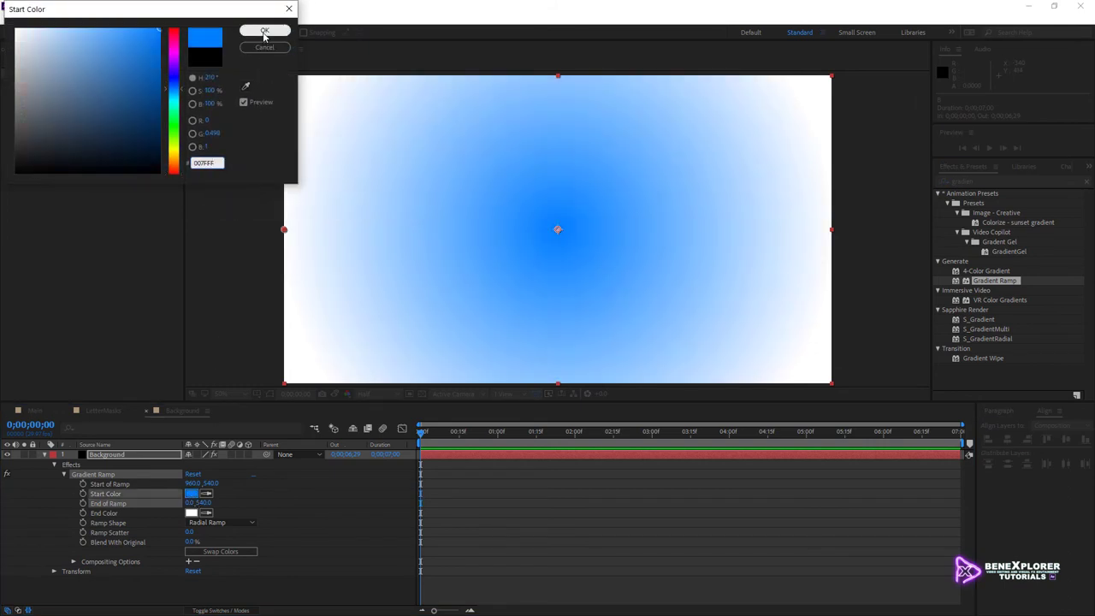
left_click(264, 30)
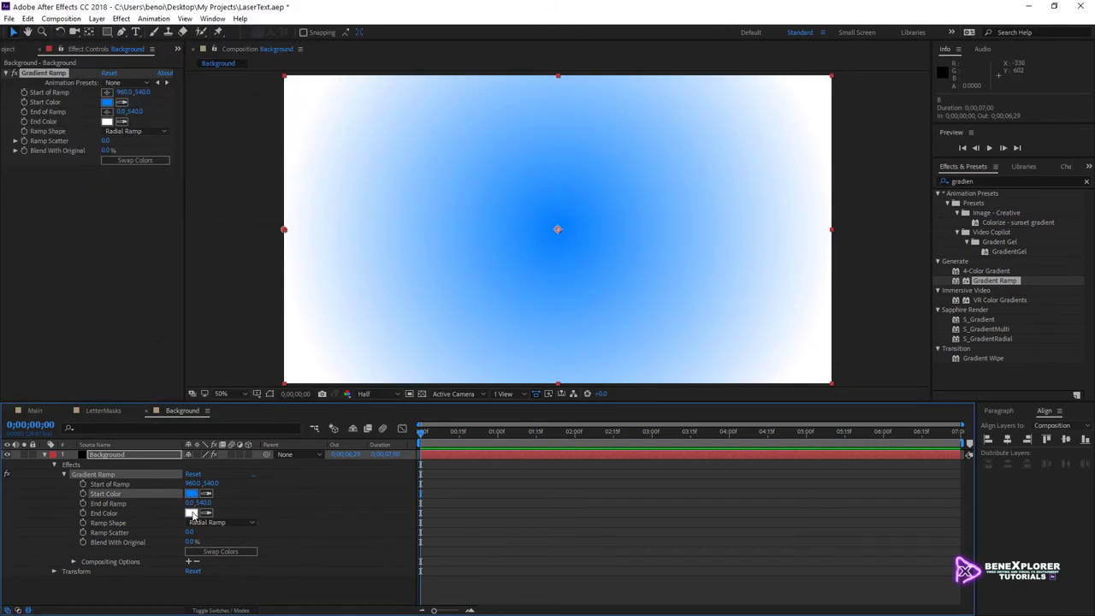
Step: Set the Gradient Ramp's End Color to black, 000000
left_click(191, 512)
double_click(202, 161)
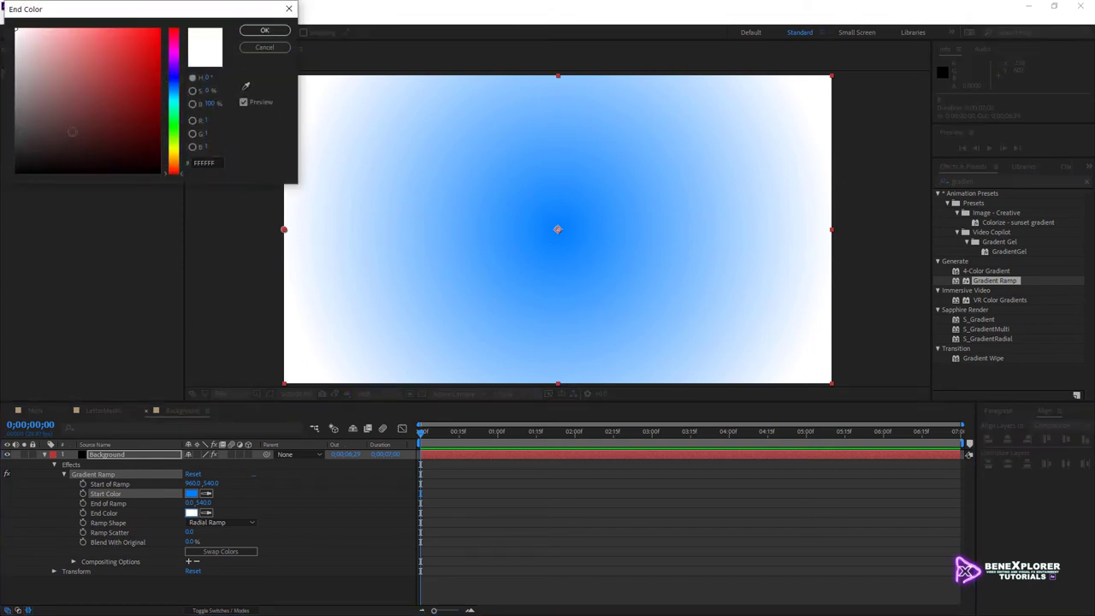
type("000000")
left_click(282, 32)
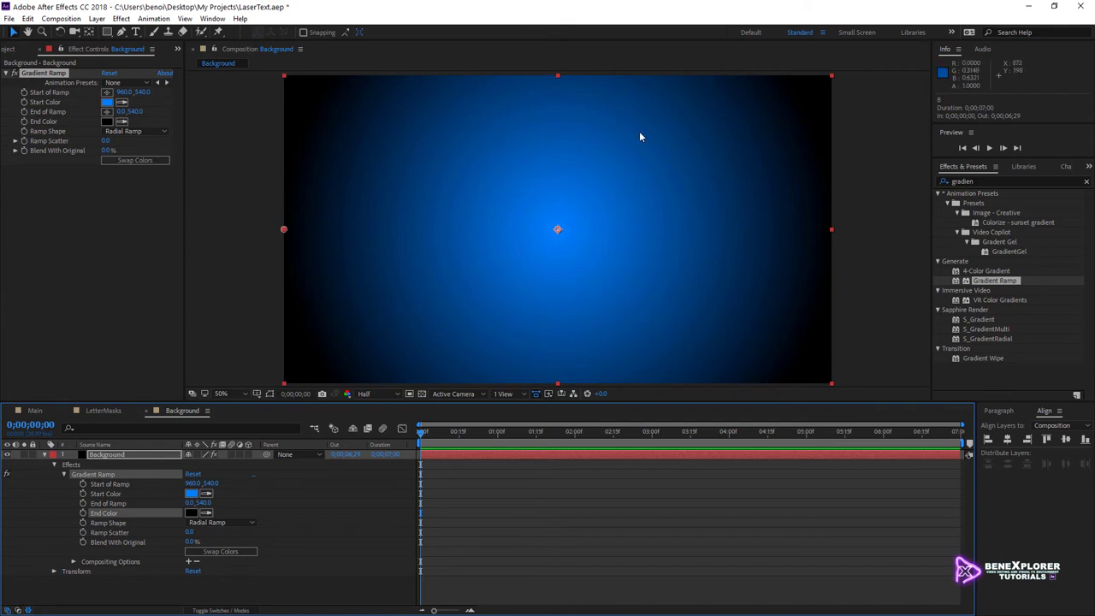
Step: Find the Fractal Noise effect and apply it to the Background solid
left_click(964, 182)
type("fractal noise")
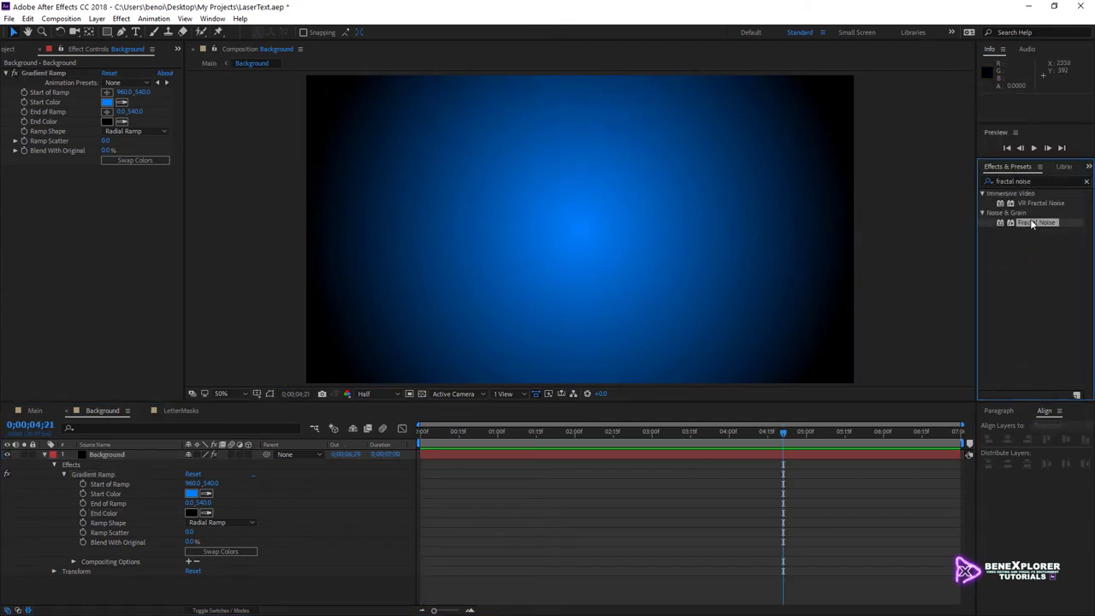
left_click_drag(1031, 224, 116, 458)
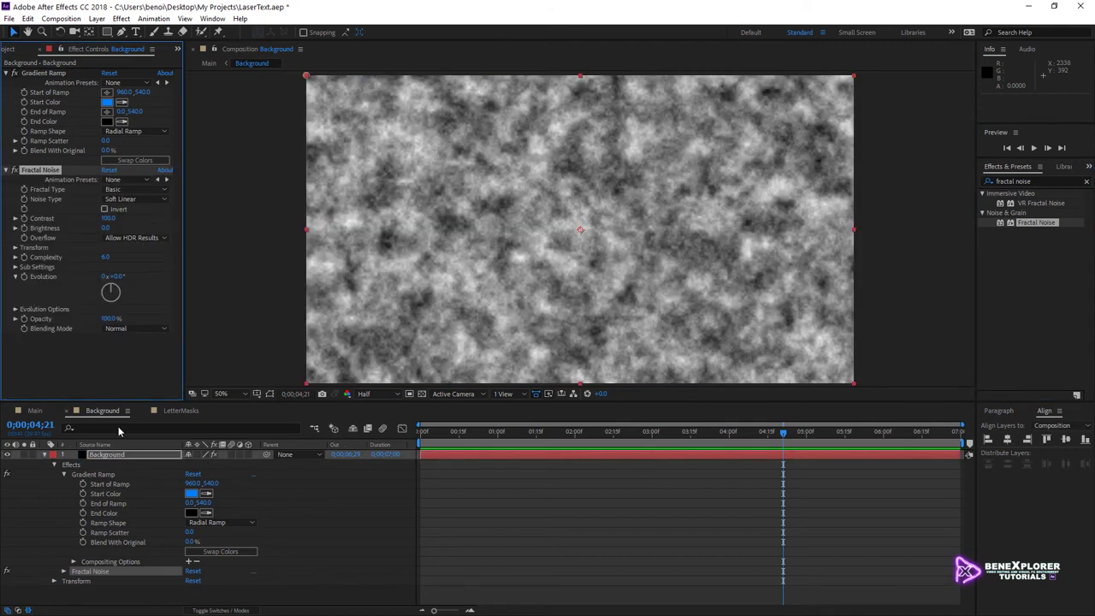
Step: Set the Fractal Noise to fractal type Turbulent Smooth, noise type Linear and complexity 1
left_click(114, 195)
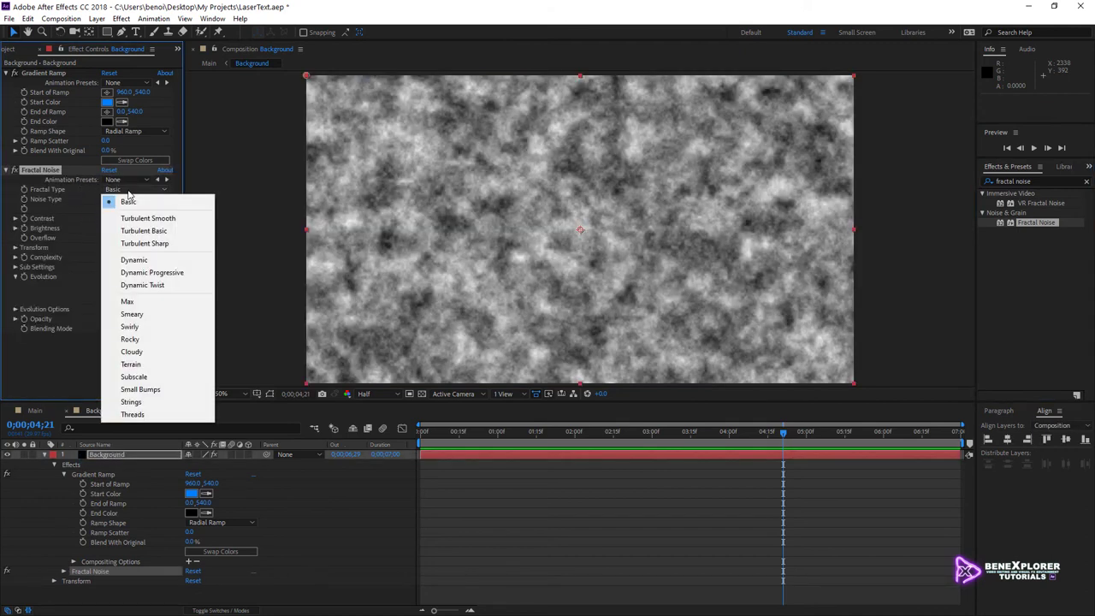
left_click(136, 219)
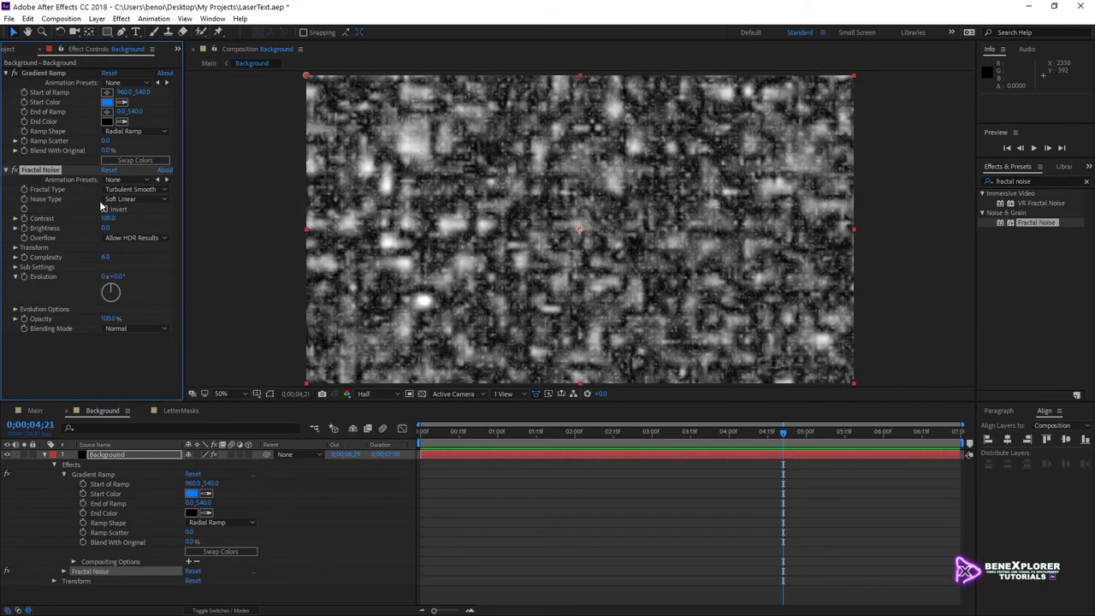
left_click(115, 201)
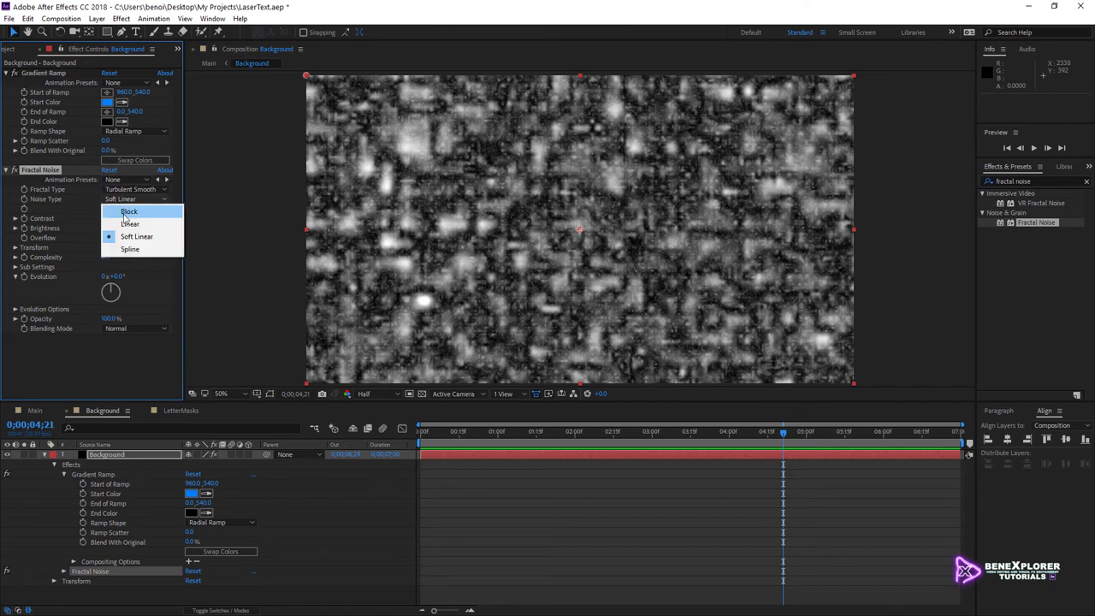
left_click(130, 223)
left_click(106, 256)
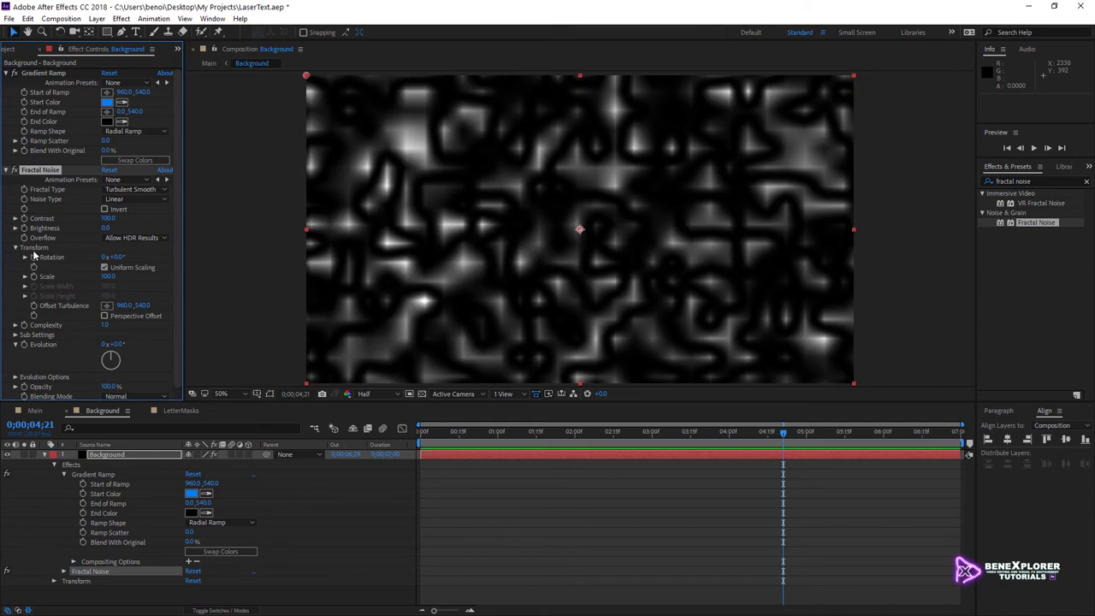
Step: Turn off the Fractal Noise's Uniform Scaling and set Scale Width to 30 and Scale Height to about 1742
left_click(104, 268)
left_click(108, 285)
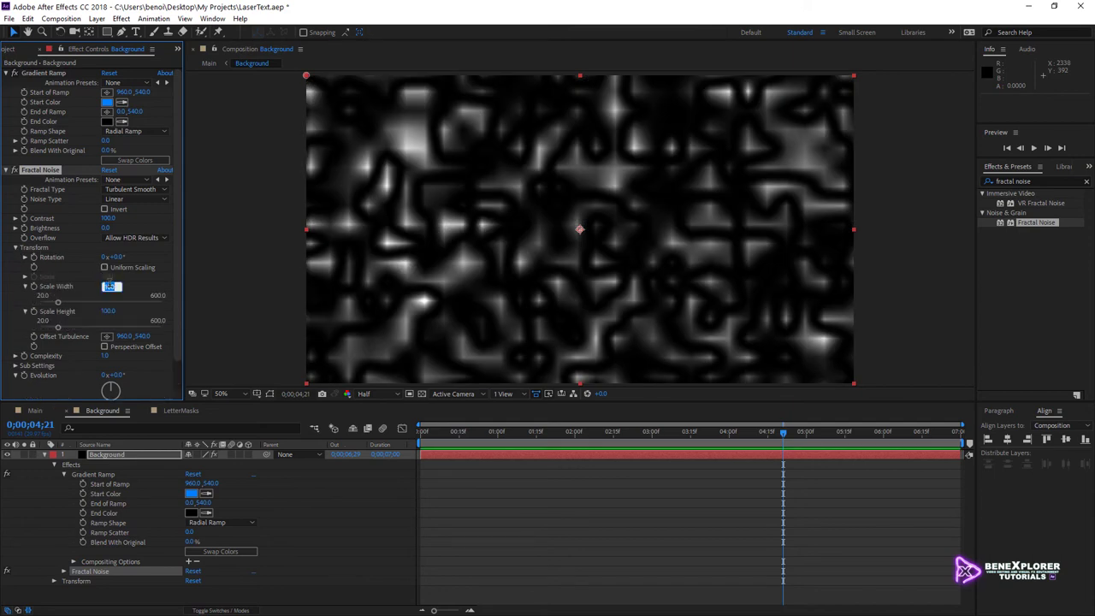
type("30")
key("Return")
left_click_drag(108, 311, 121, 307)
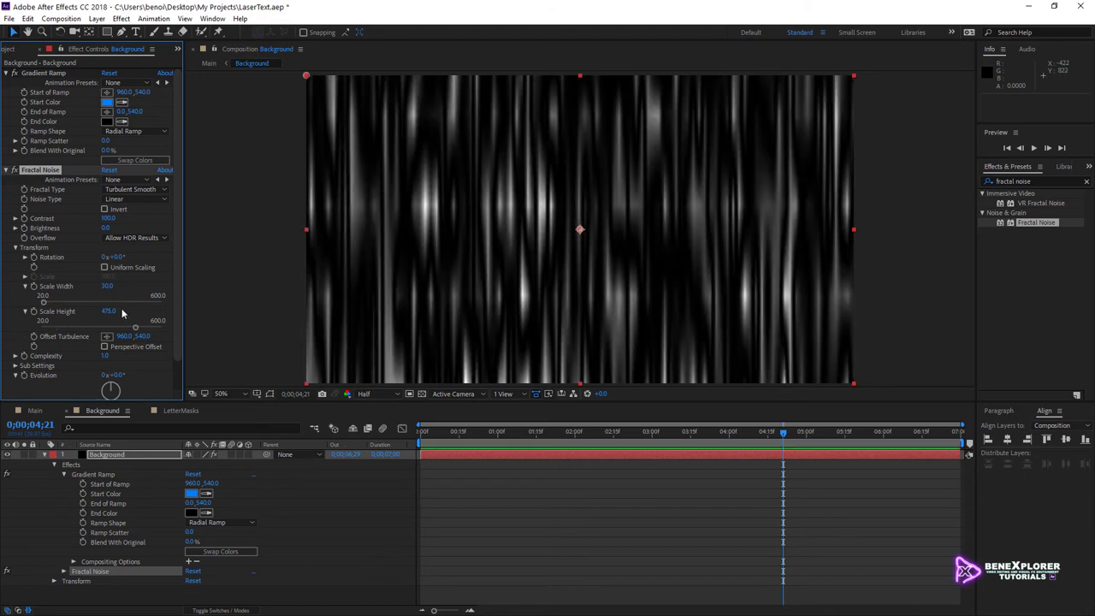
left_click_drag(387, 301, 501, 295)
left_click_drag(768, 301, 816, 295)
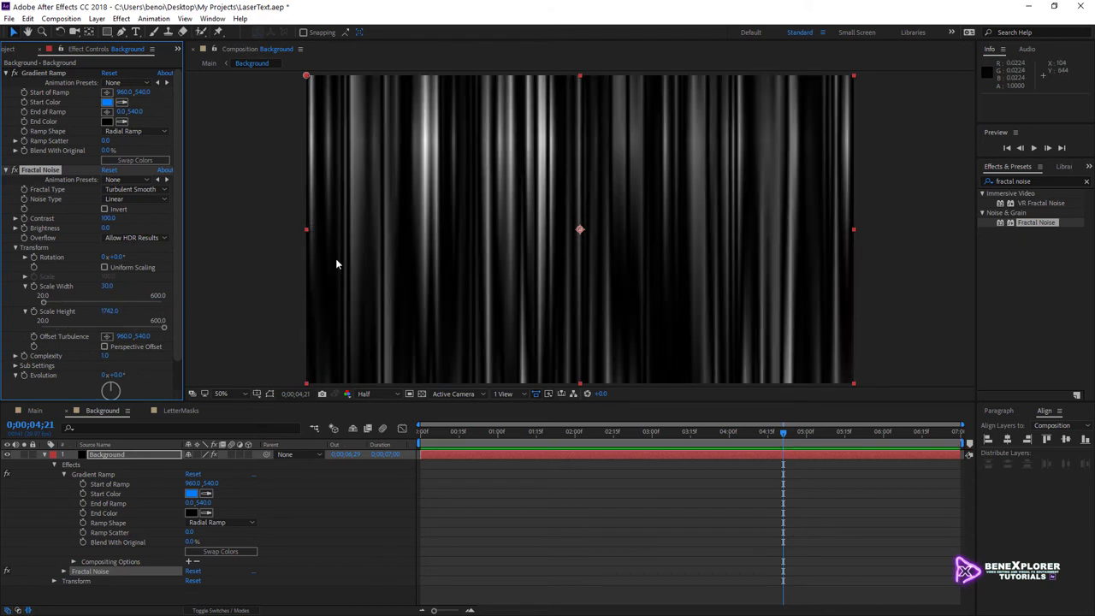
Step: Animate the Fractal Noise's Evolution from 0 at the composition's start to 2 revolutions at 0;00;06;29
scroll(105, 375, "down", 1)
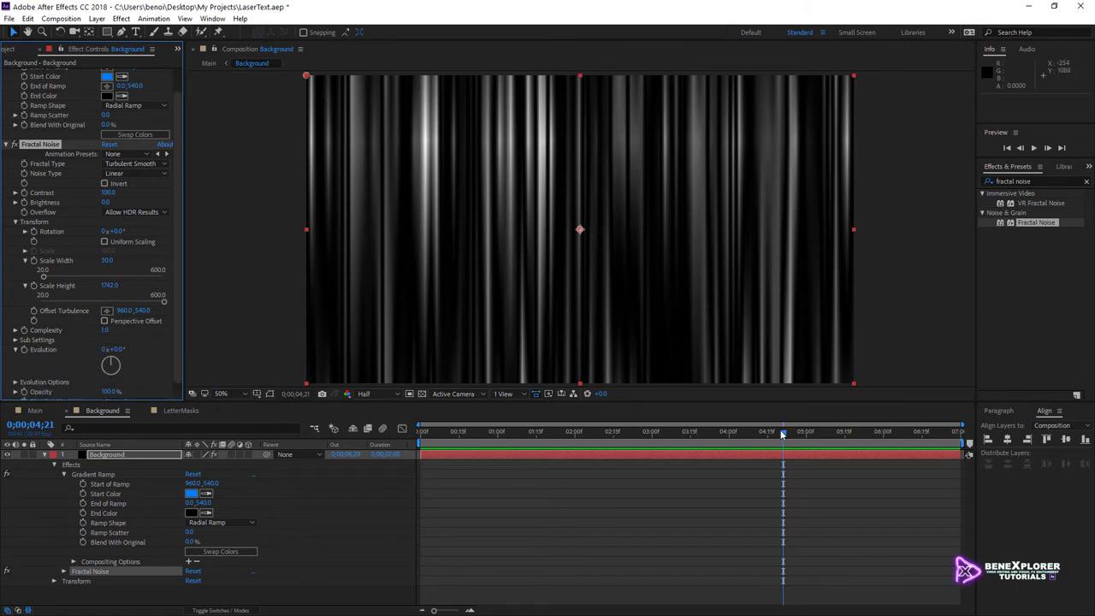
left_click_drag(784, 432, 419, 433)
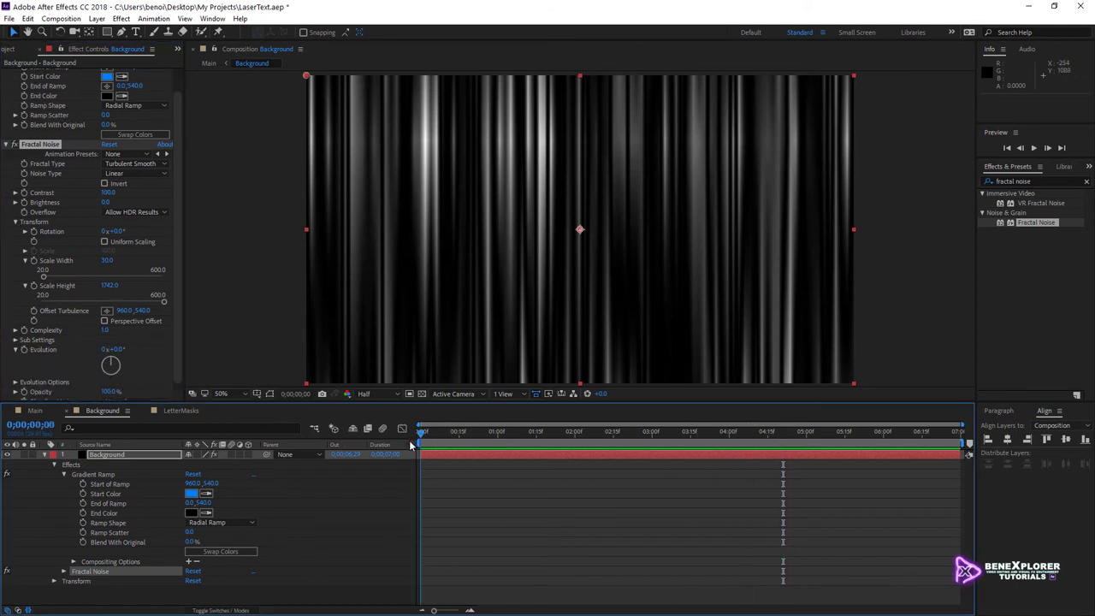
left_click(24, 349)
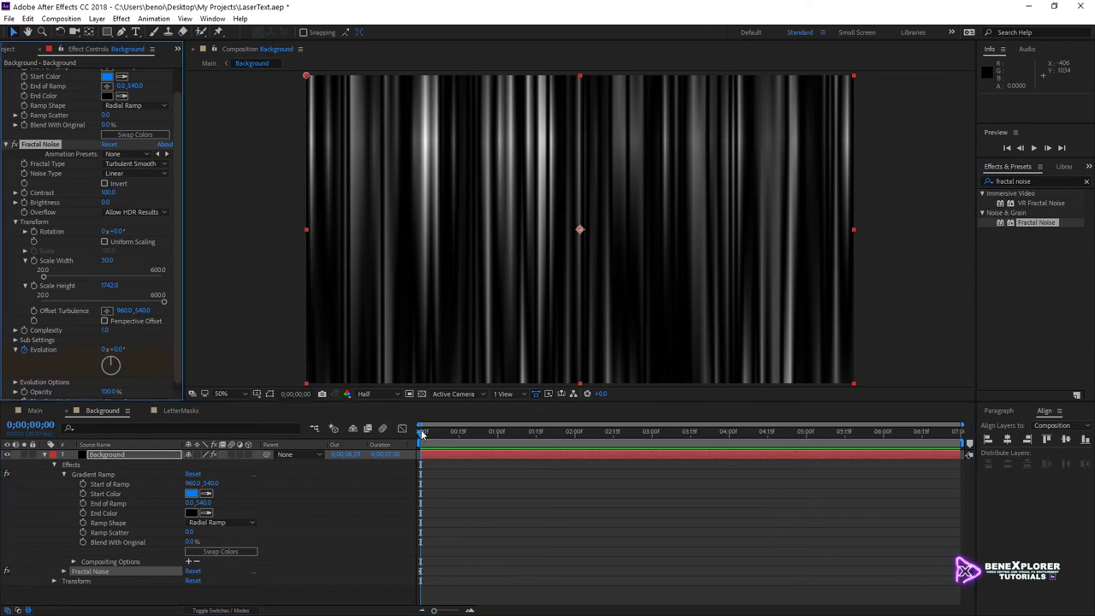
left_click_drag(421, 433, 957, 433)
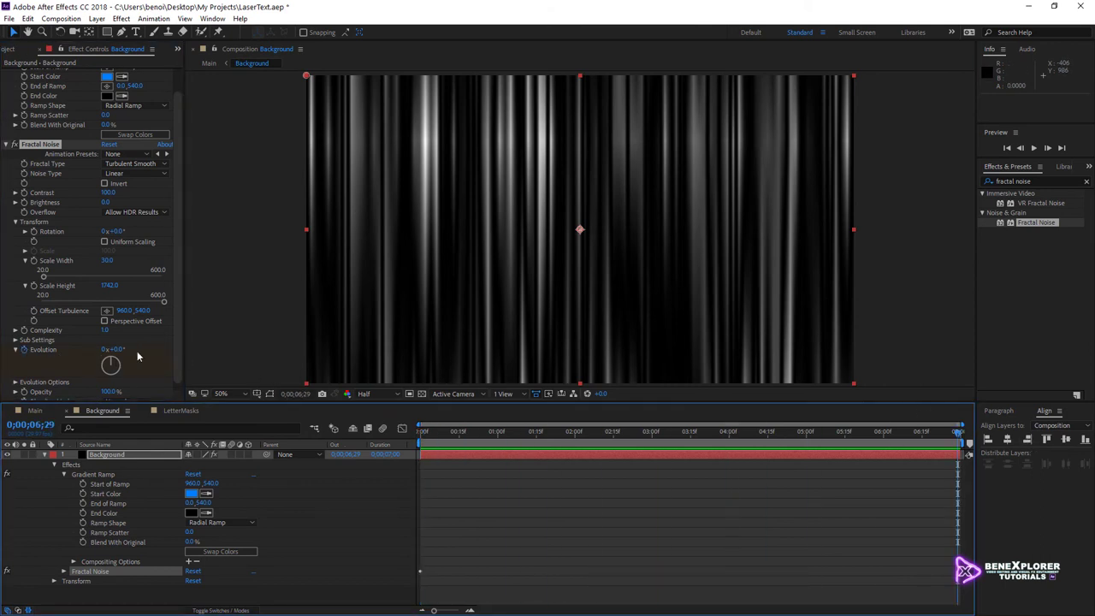
left_click(104, 350)
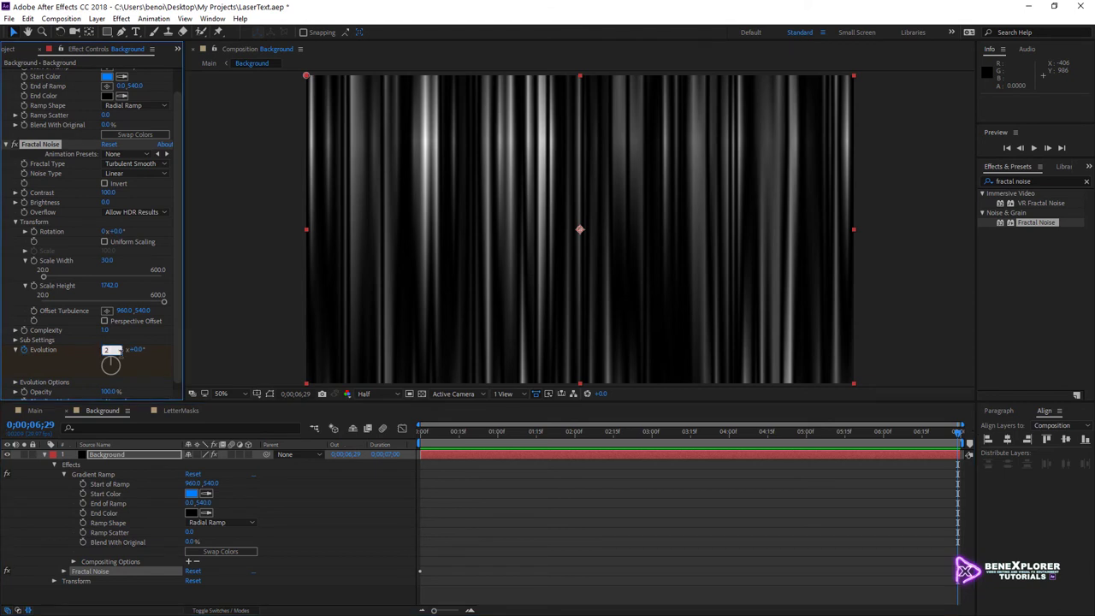
type("2")
key("Return")
Step: Set the Fractal Noise's blending mode to Soft Light and its contrast to 60
scroll(49, 362, "down", 1)
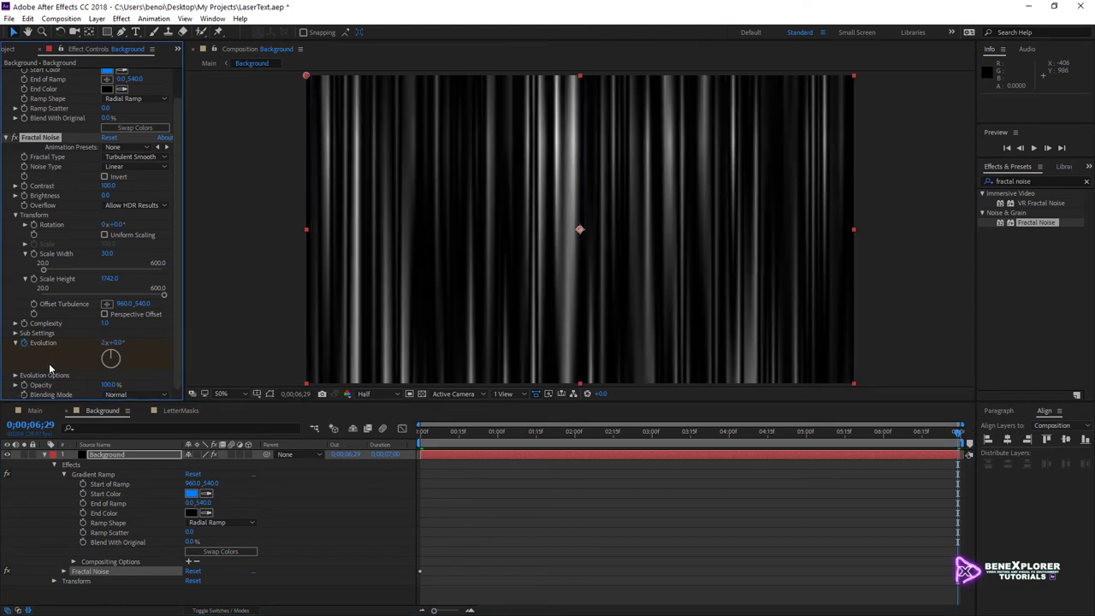
left_click(118, 395)
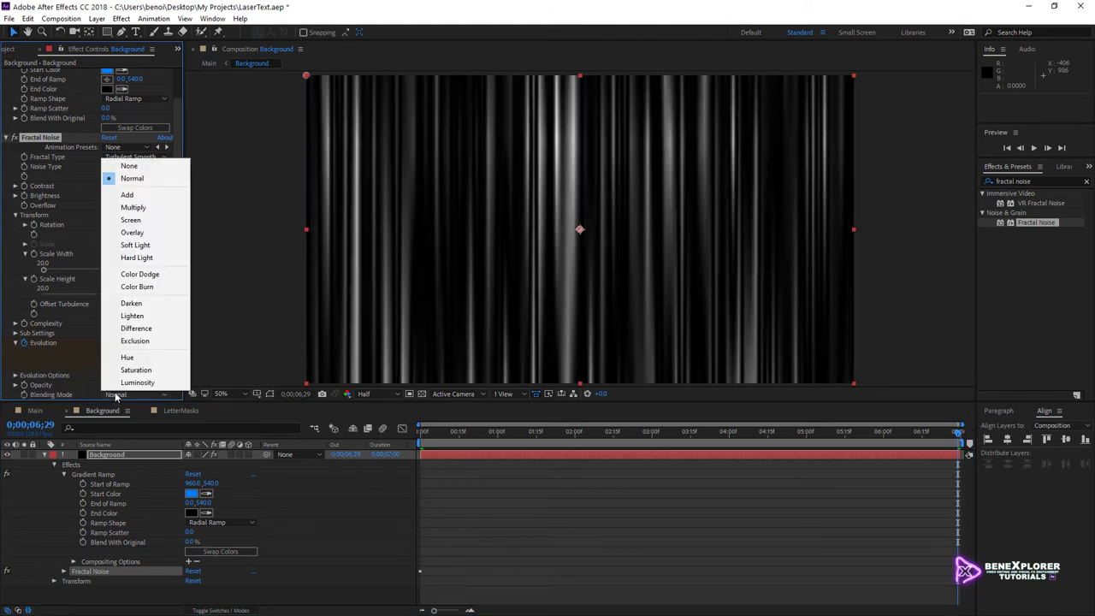
left_click(135, 245)
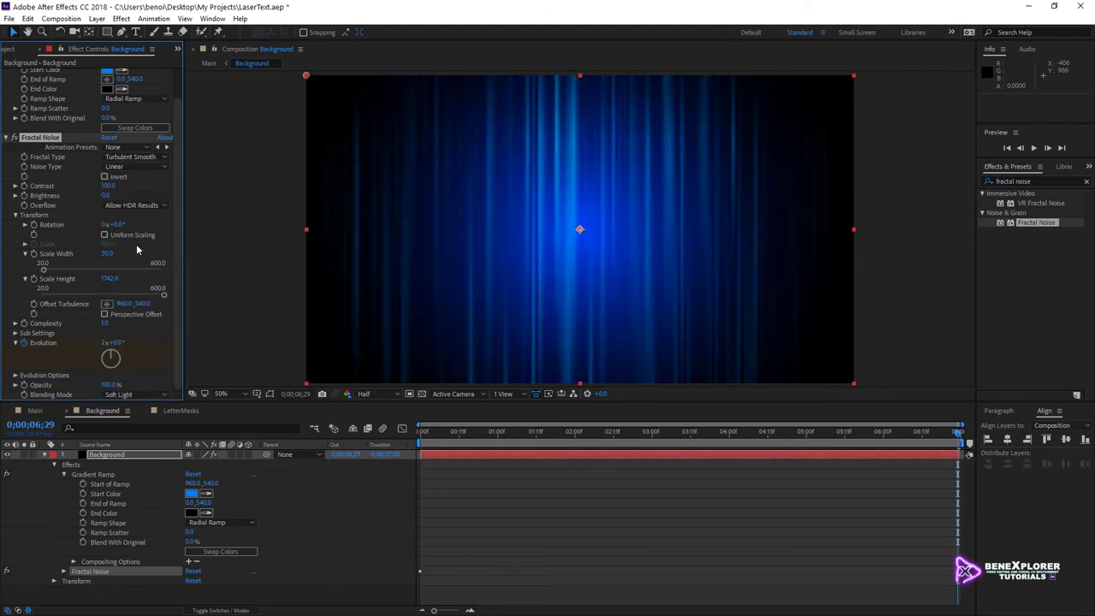
left_click(108, 185)
type("60")
key("Return")
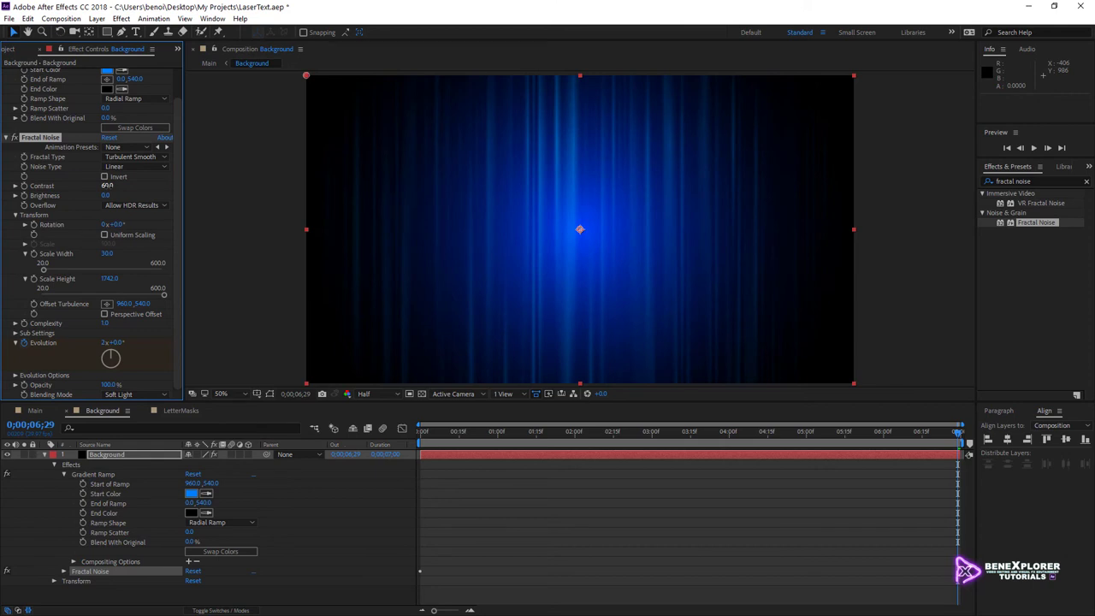
Step: Apply a Curves effect to the Background layer and darken it by lowering the RGB curve's white endpoint to about a quarter of its height
left_click(987, 249)
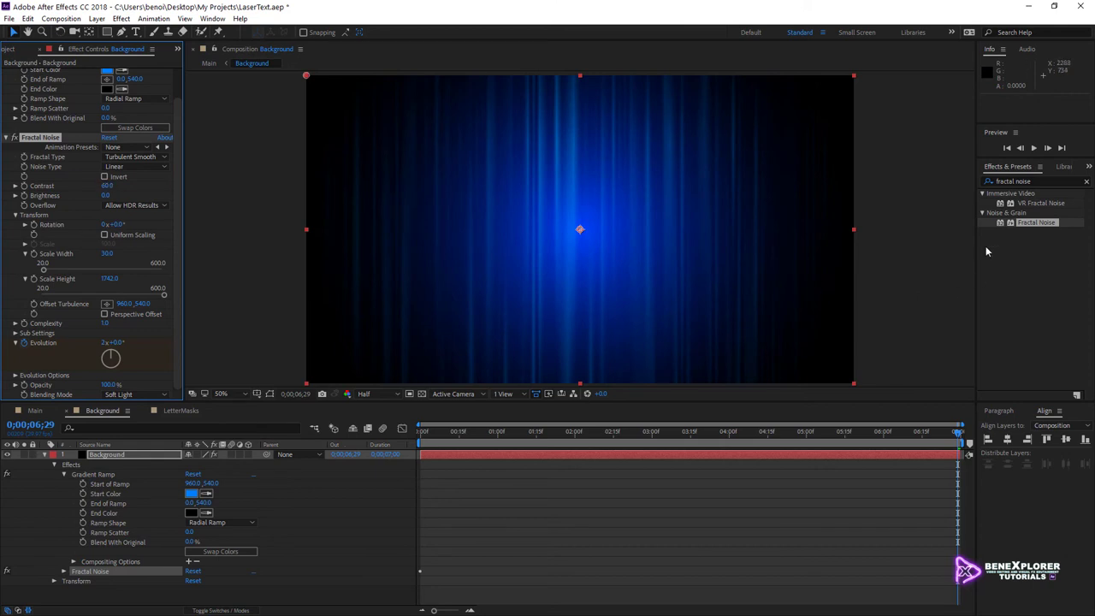
left_click(1044, 181)
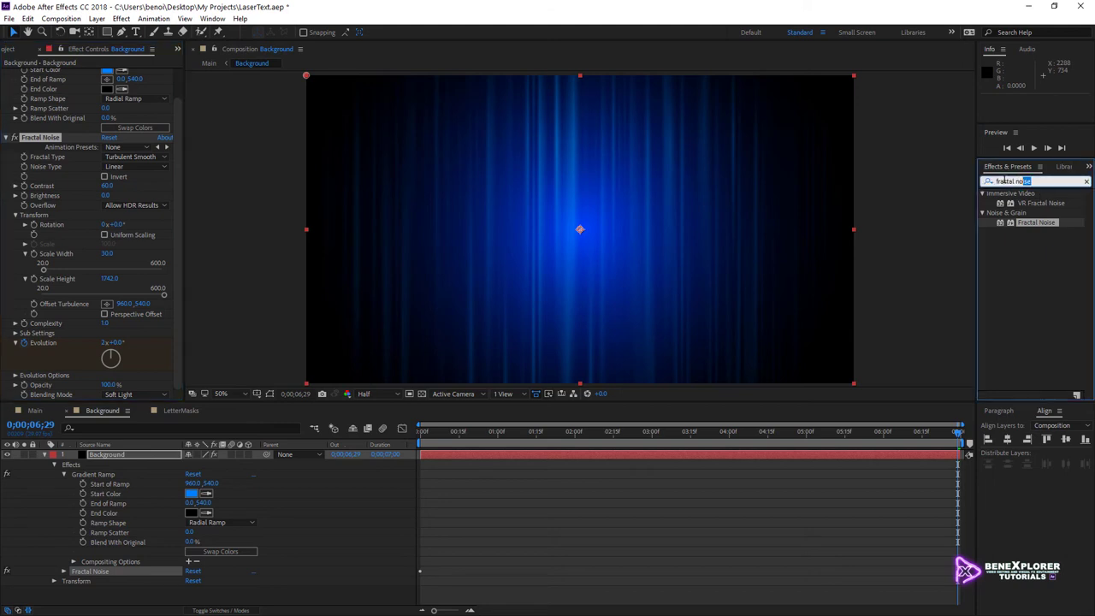
type("curves")
left_click(988, 182)
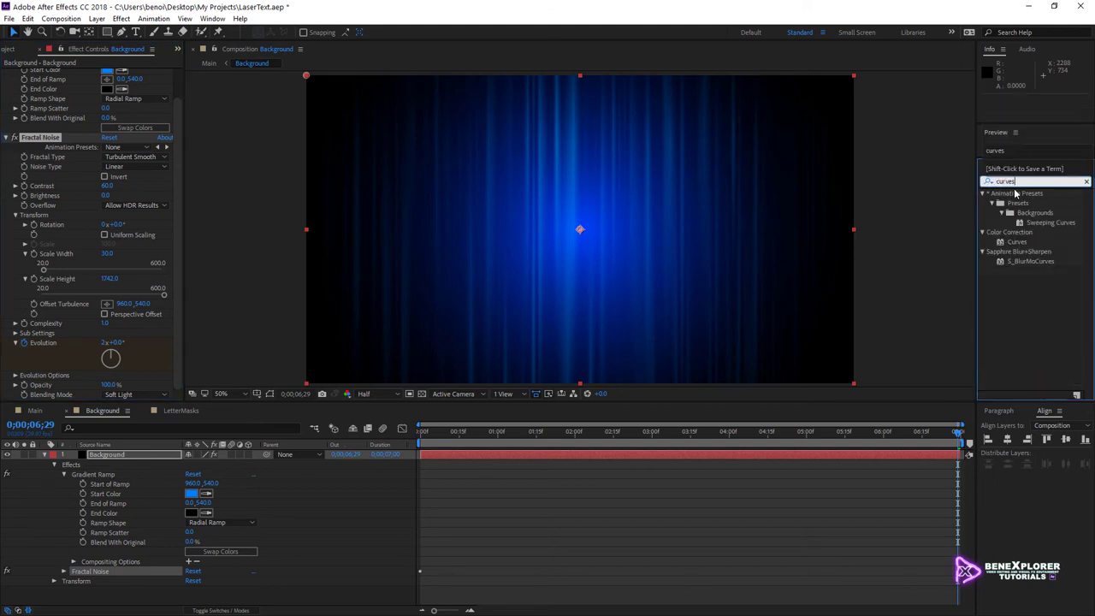
left_click_drag(1025, 243, 148, 455)
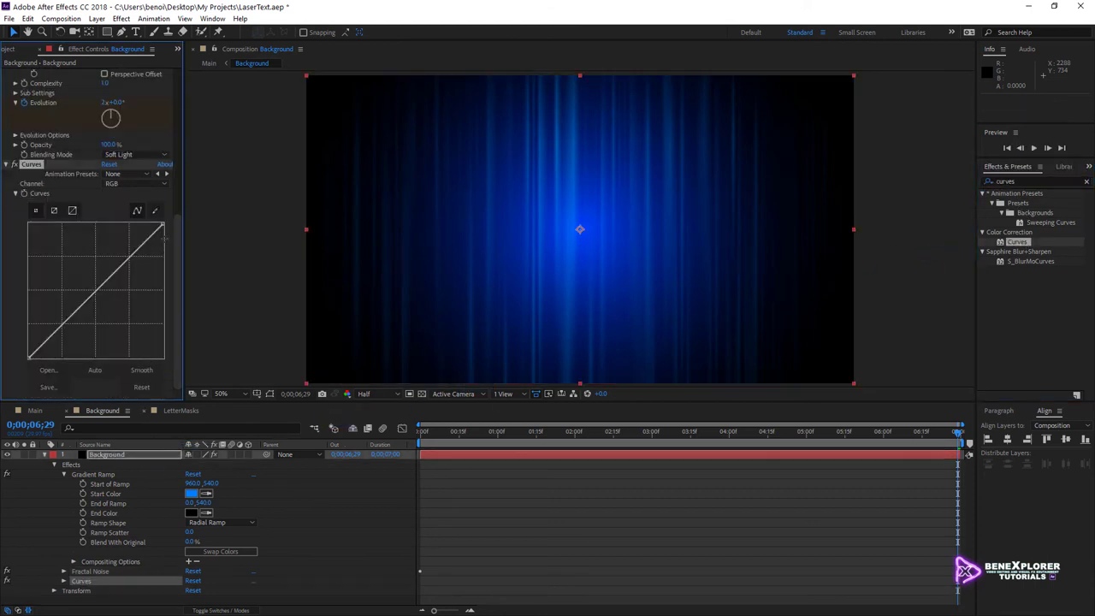
left_click_drag(163, 226, 177, 325)
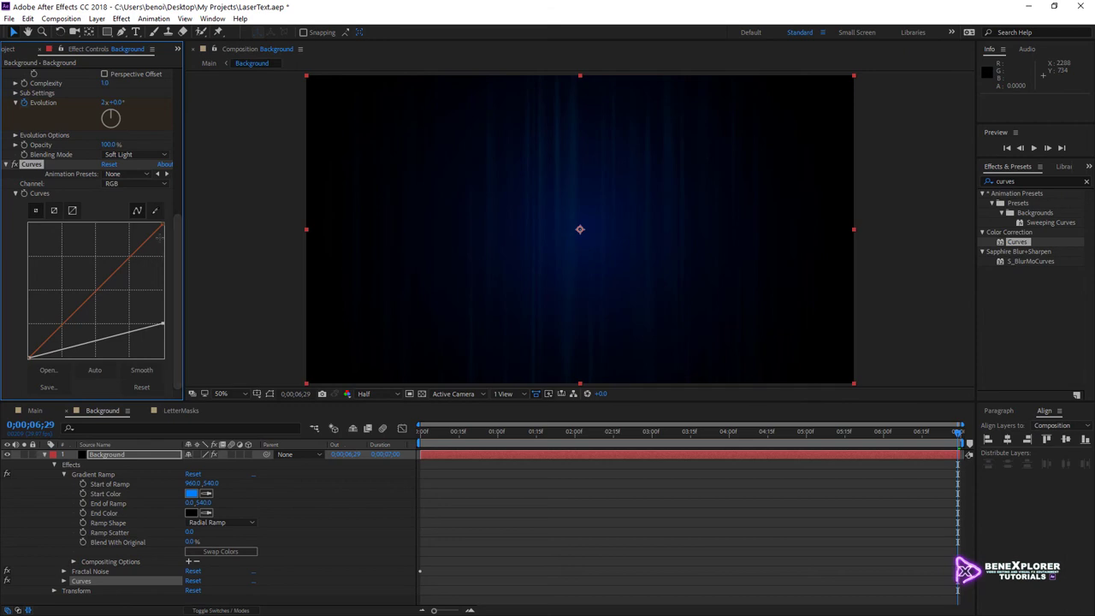
Step: Duplicate the Background composition and rename the original Background 1
left_click(10, 49)
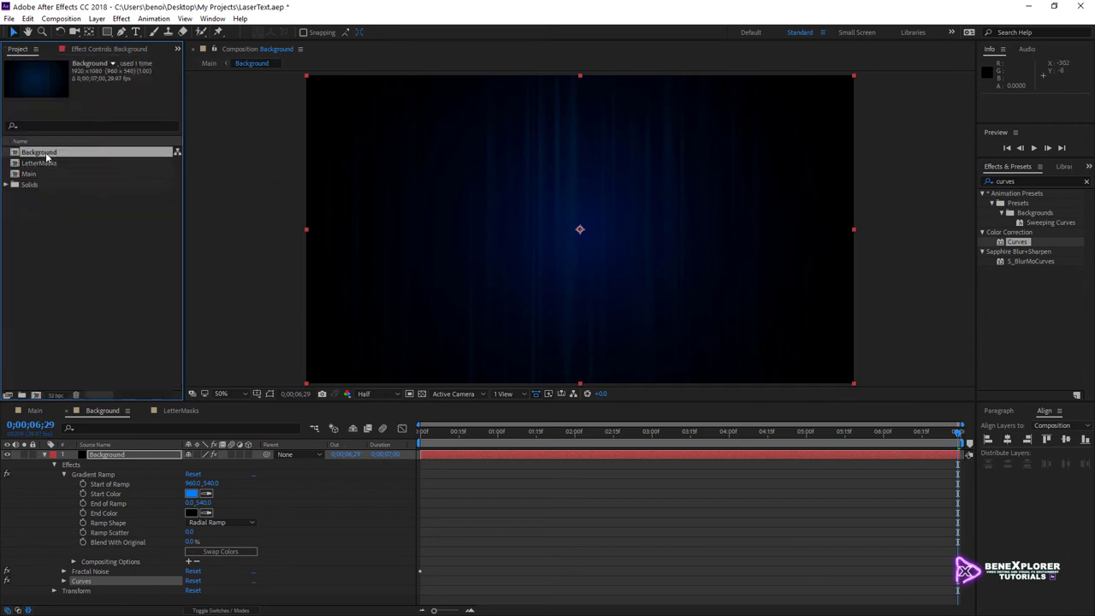
key("ctrl+d")
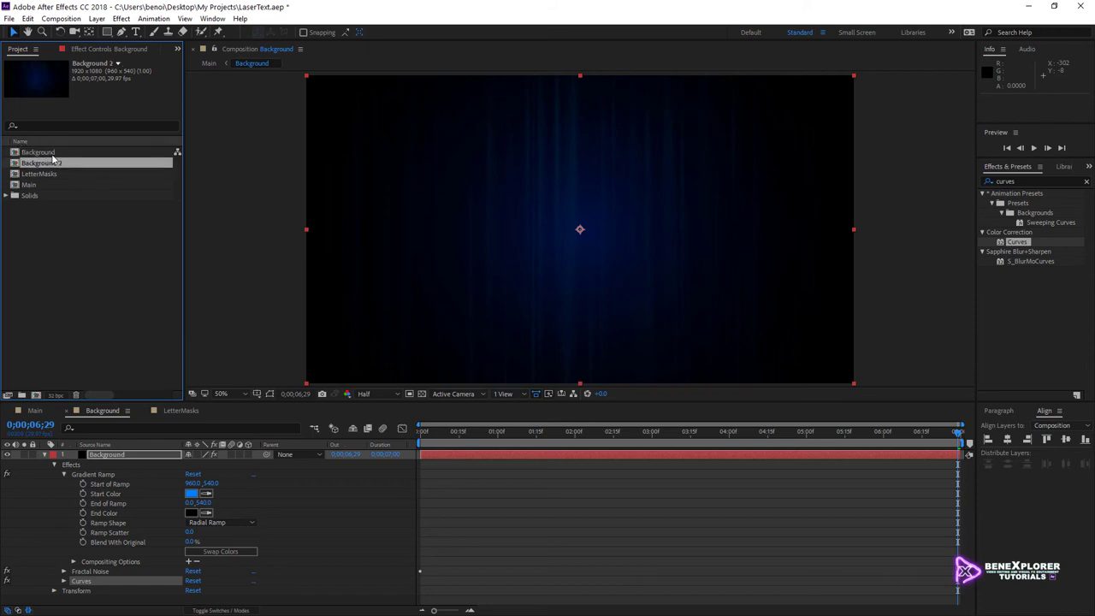
left_click(51, 154)
key("Return")
key("Right")
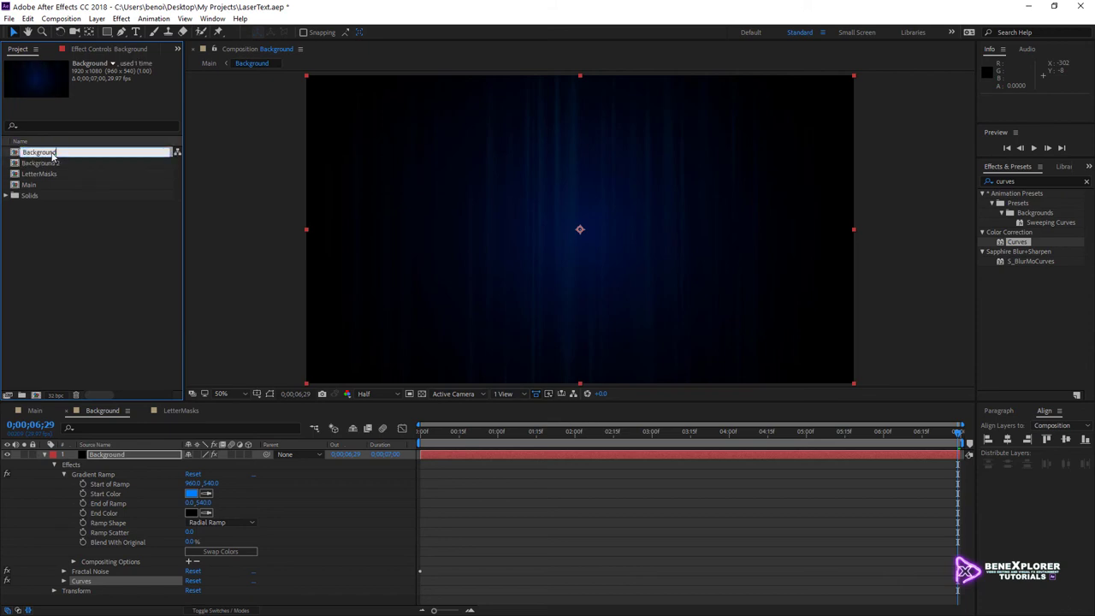
type("1")
key("Return")
left_click(62, 163)
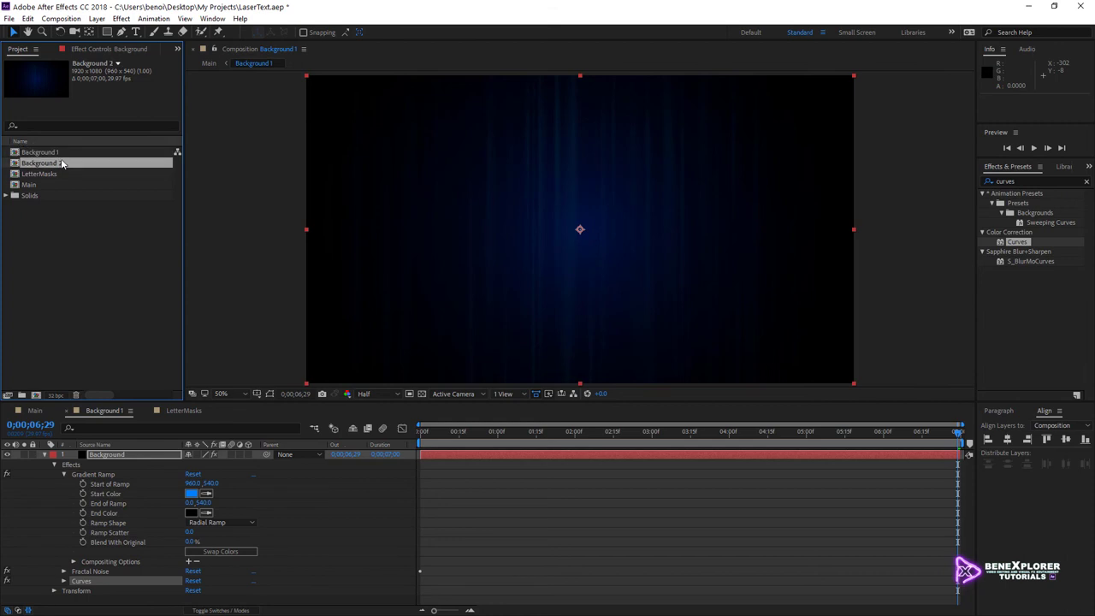
left_click(72, 225)
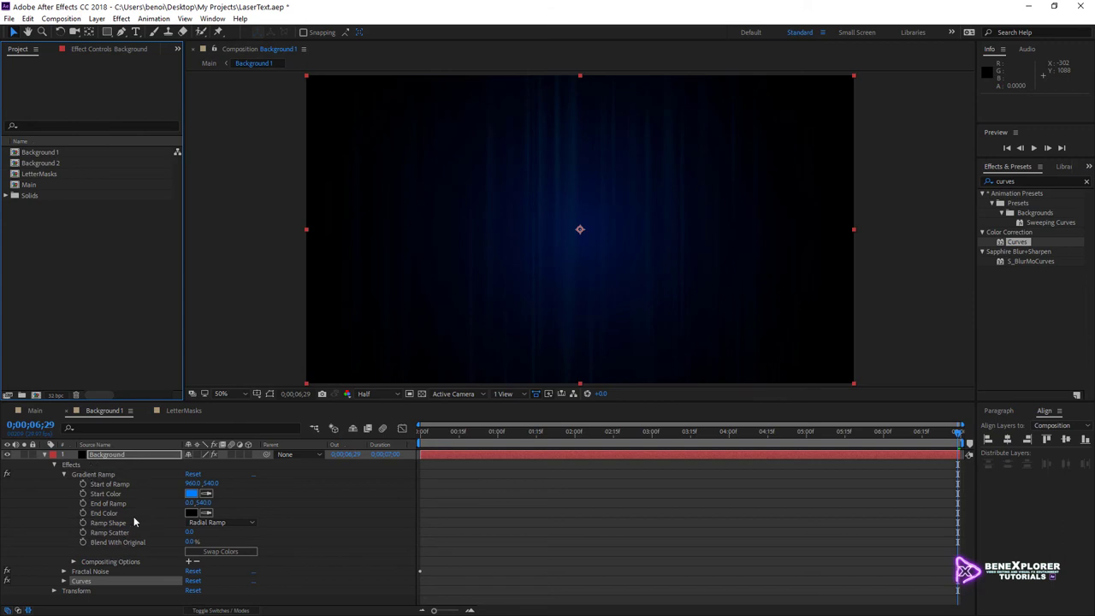
Step: Keep the Effect Controls locked on Background 1's Background layer and open the Background 2 composition
left_click(109, 456)
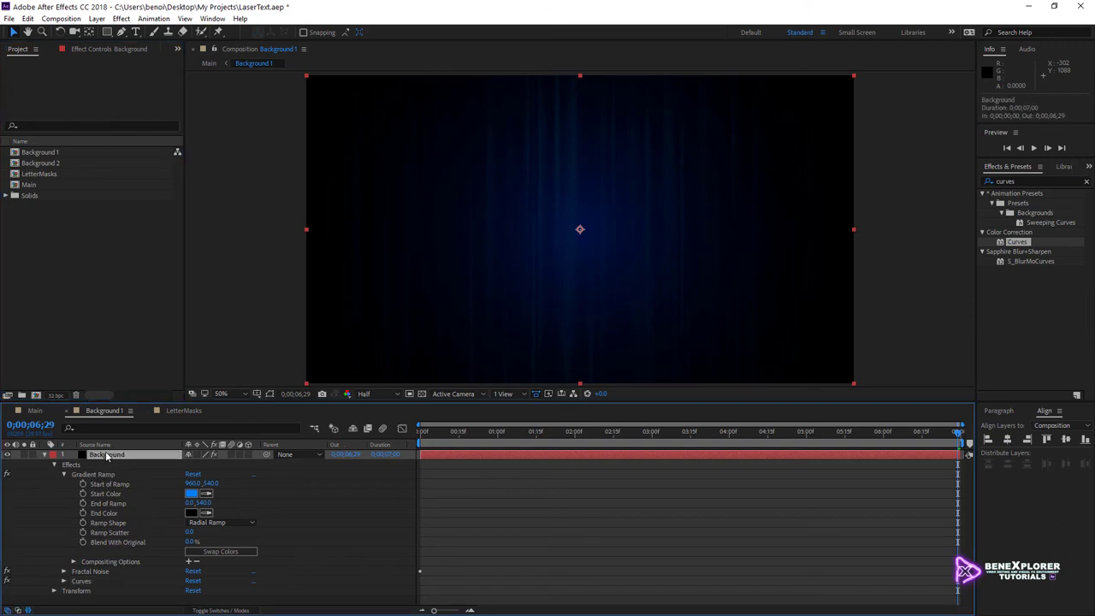
left_click(91, 49)
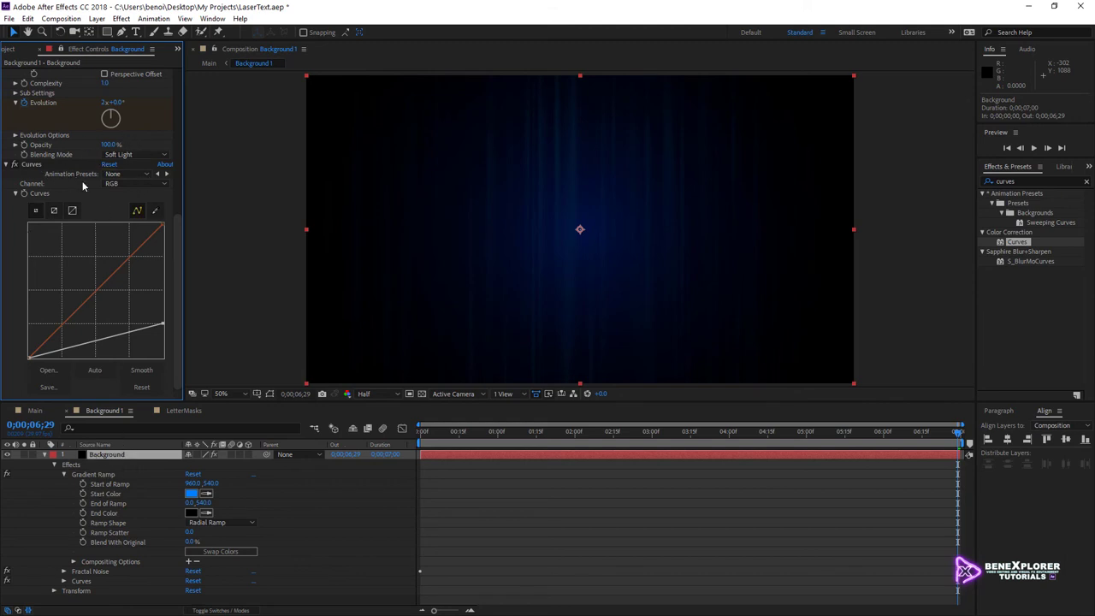
left_click(11, 50)
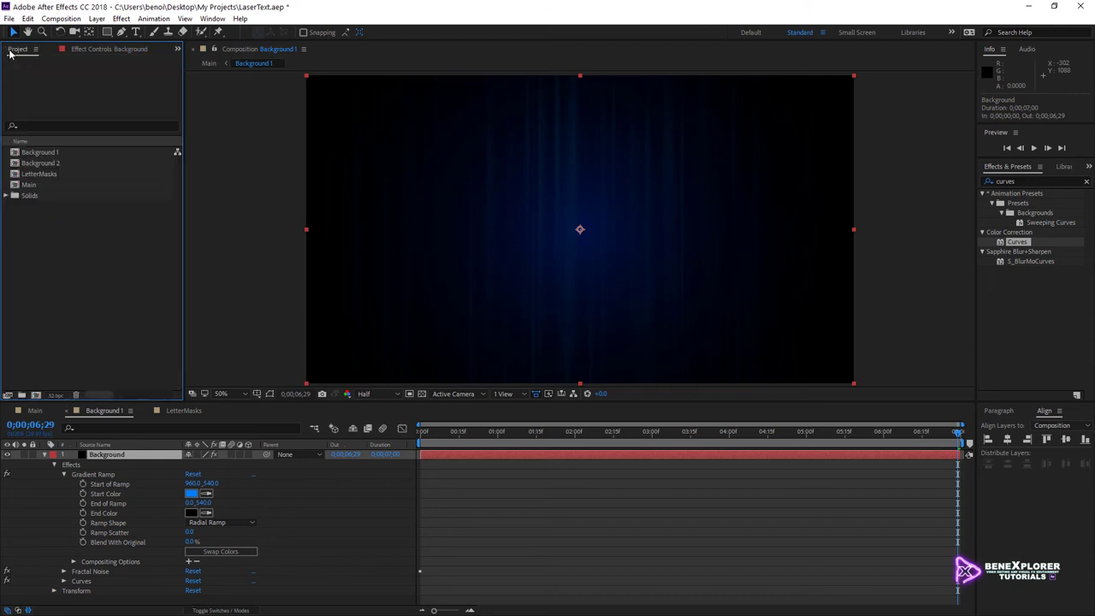
left_click(55, 164)
double_click(55, 164)
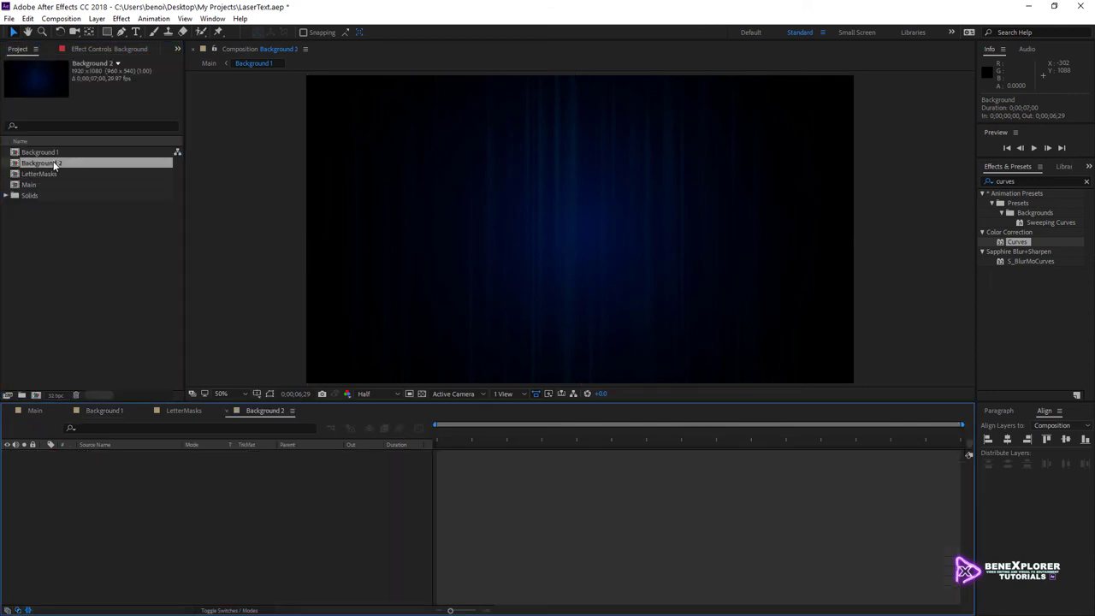
left_click(99, 47)
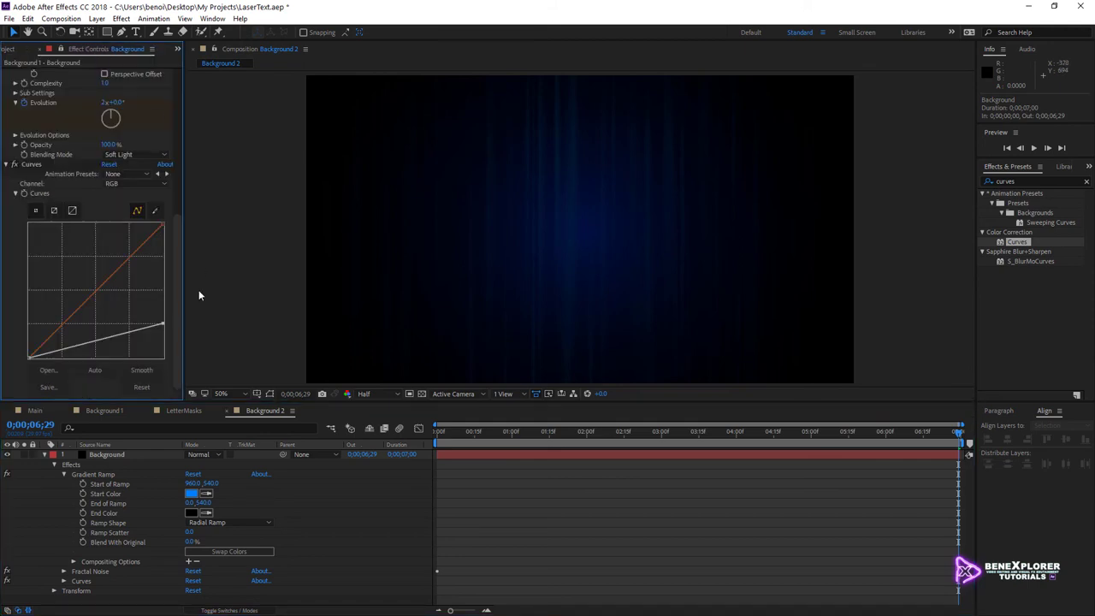
Step: Link the Gradient Ramp Start Color in Background 2 to Background 1's Start Color with an expression, and unlock the Effect Controls
left_click(125, 452)
key("e")
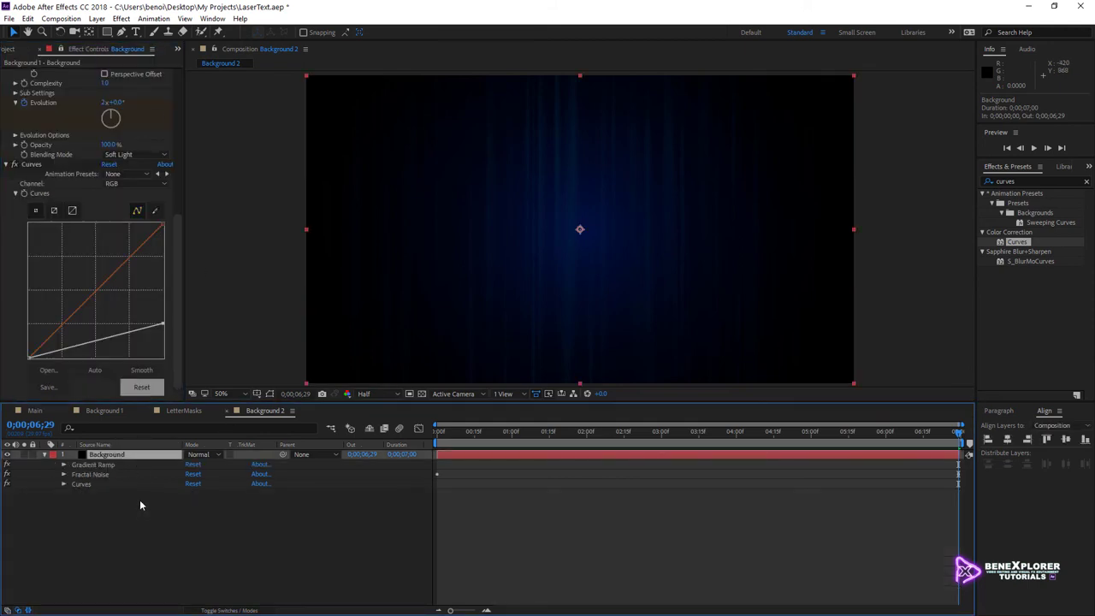
key("e")
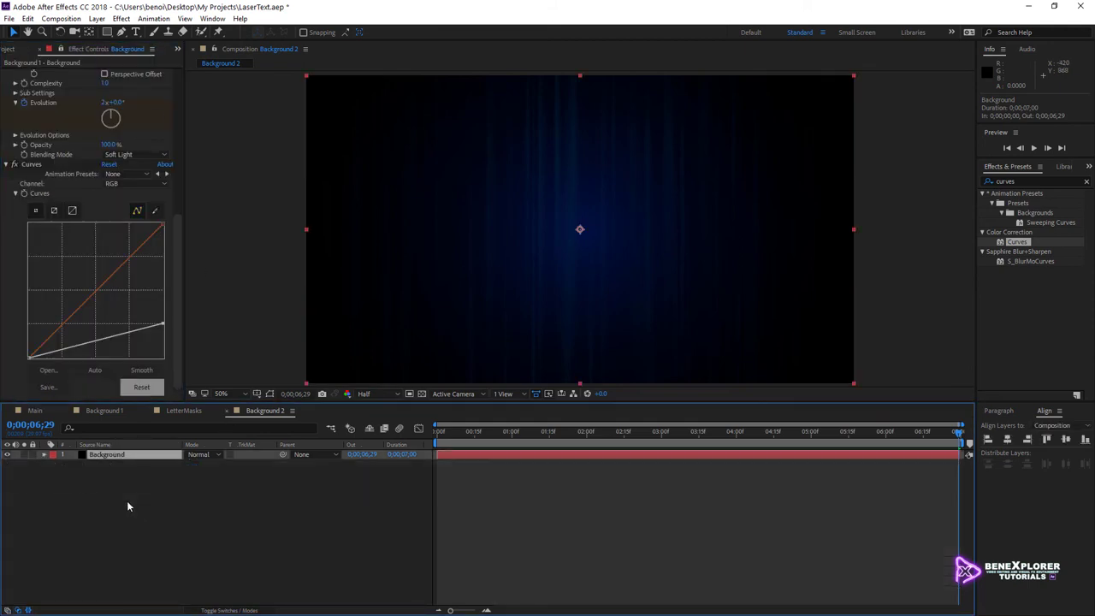
key("e")
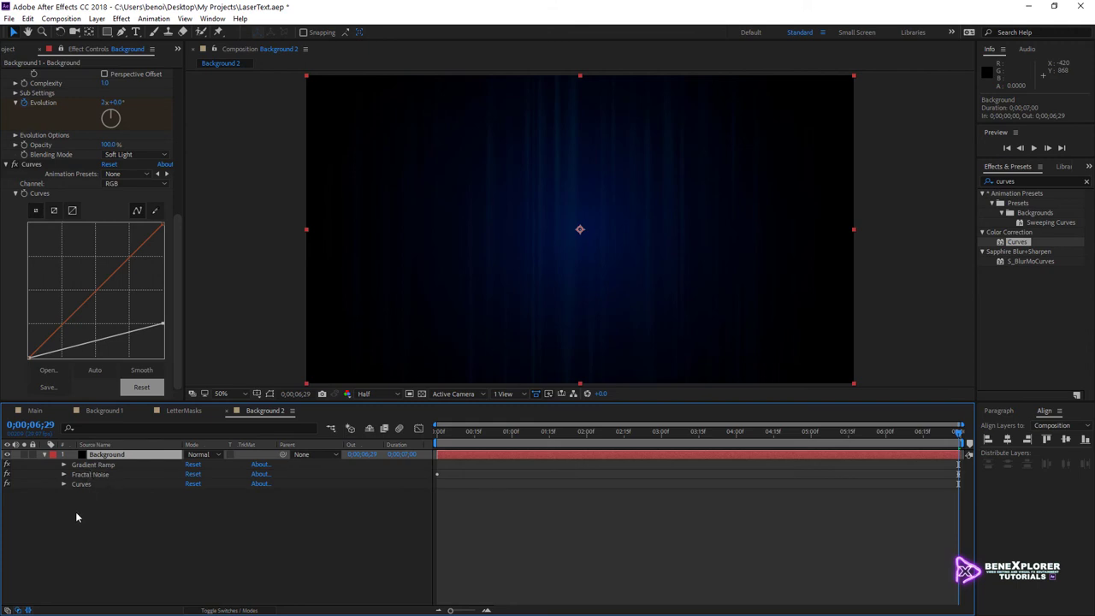
left_click(63, 464)
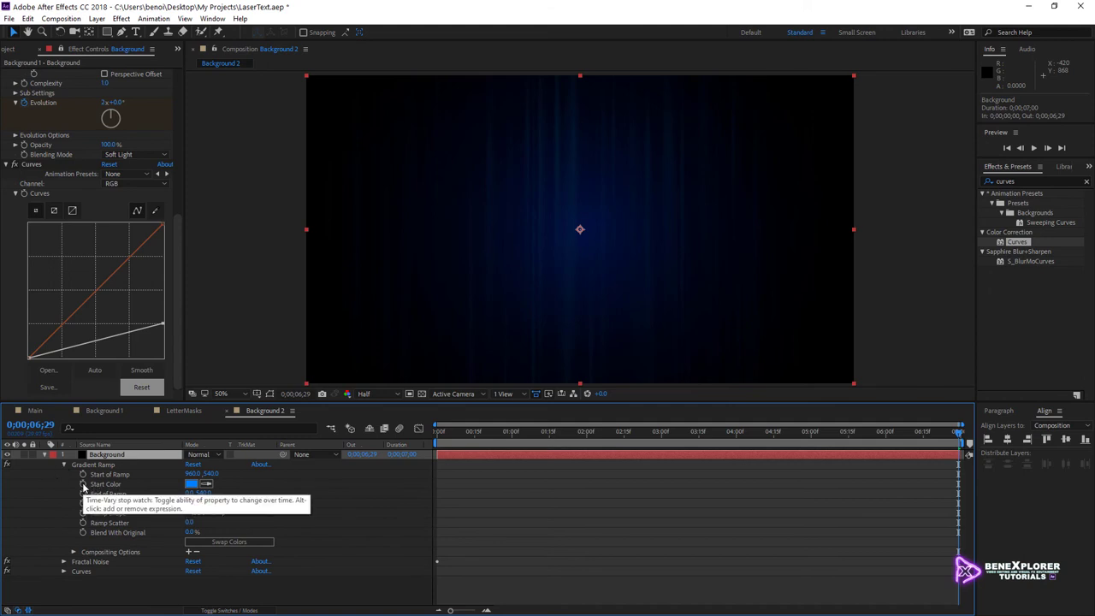
left_click(83, 484, "alt")
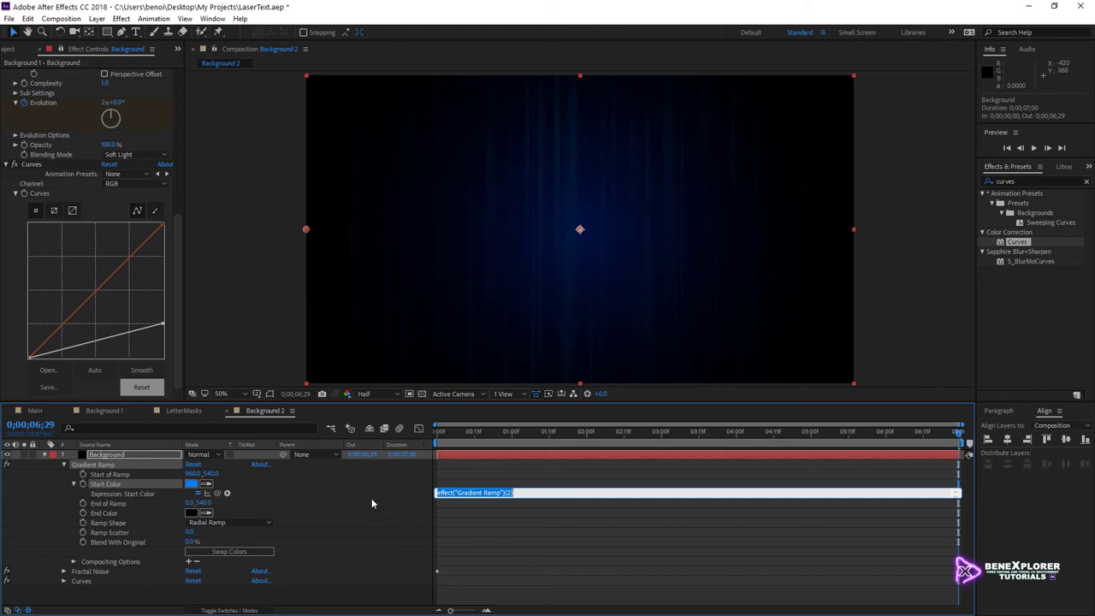
scroll(92, 226, "up", 10)
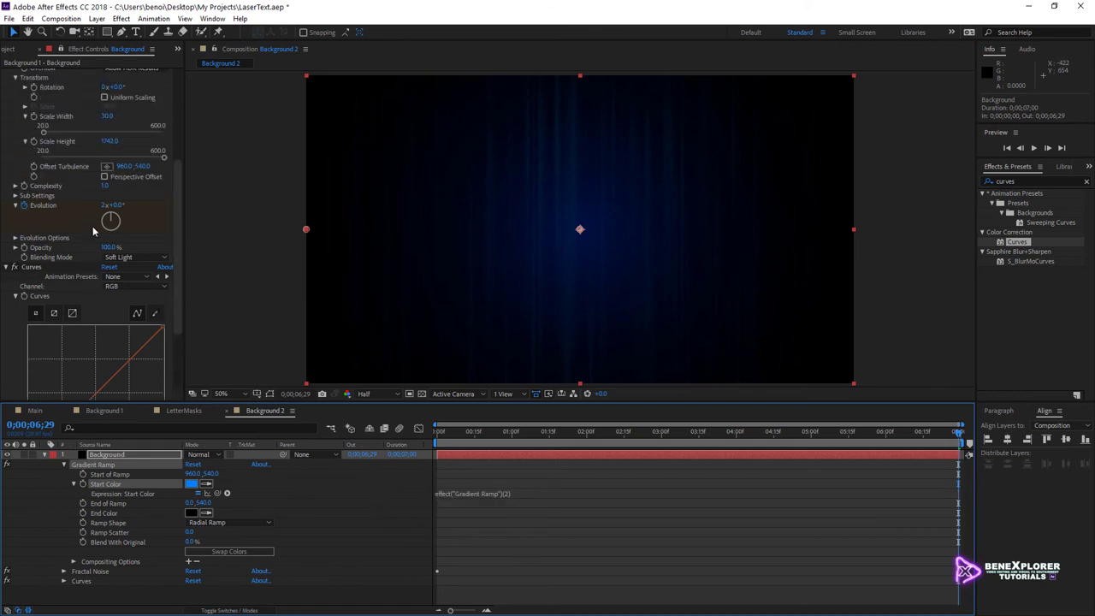
scroll(86, 214, "up", 2)
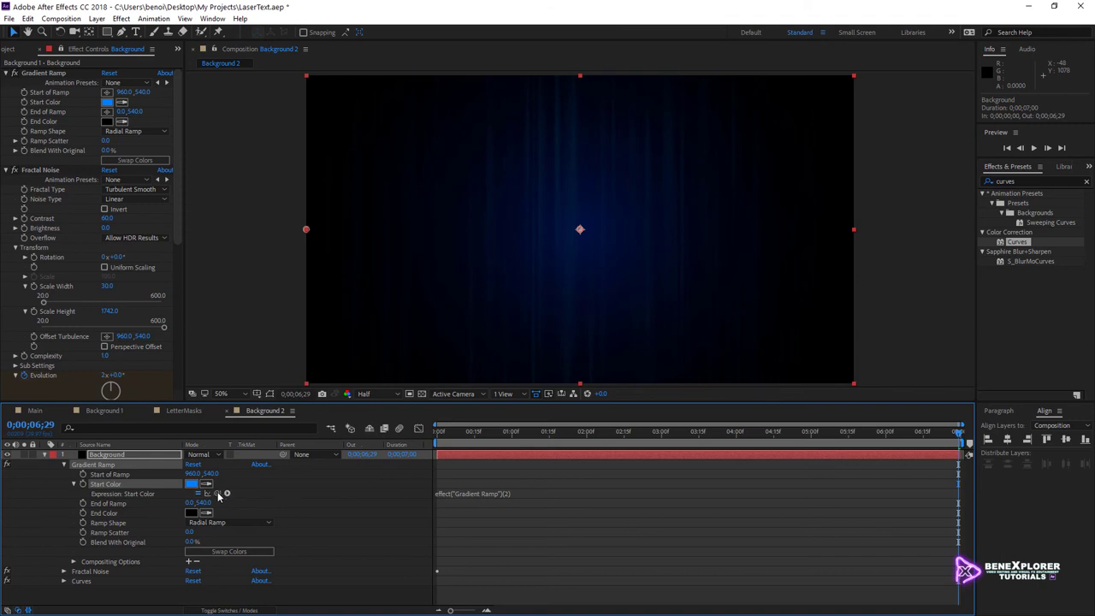
left_click_drag(218, 495, 53, 104)
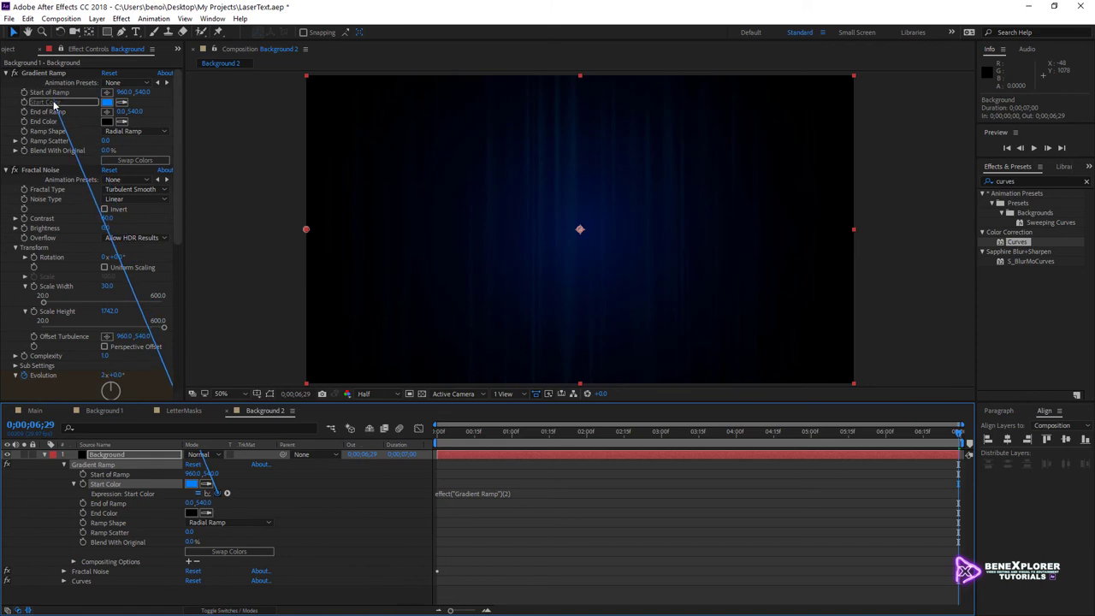
left_click_drag(53, 104, 53, 104)
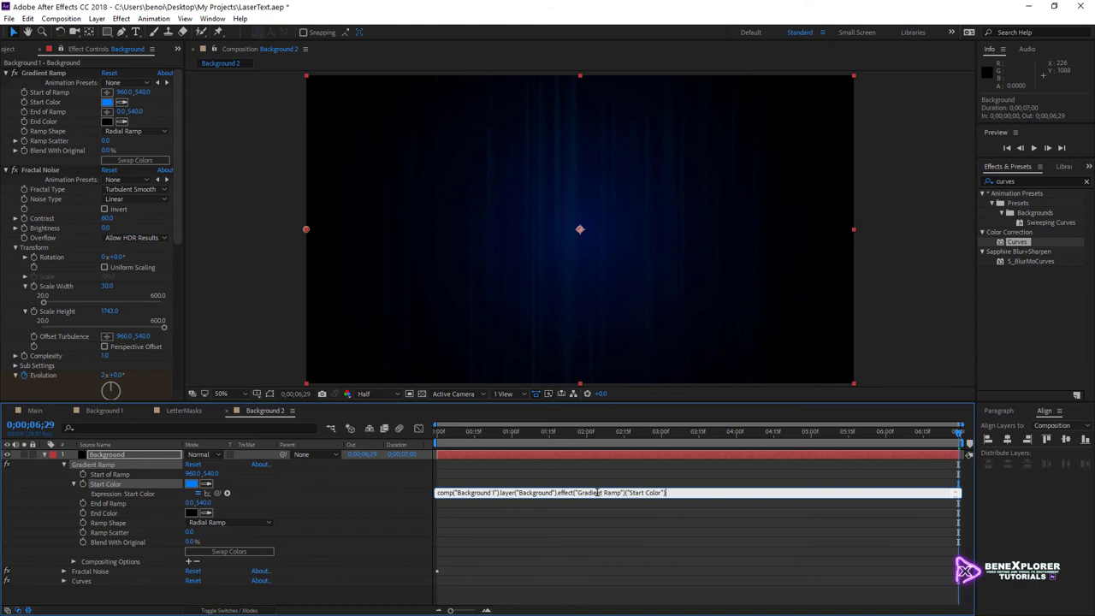
left_click(480, 514)
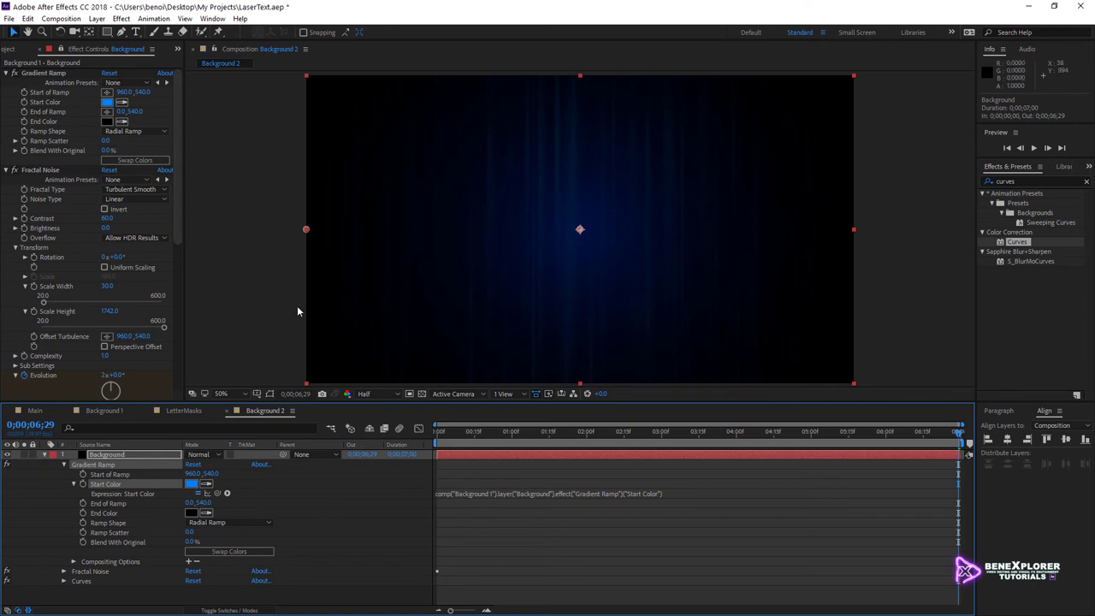
left_click(60, 50)
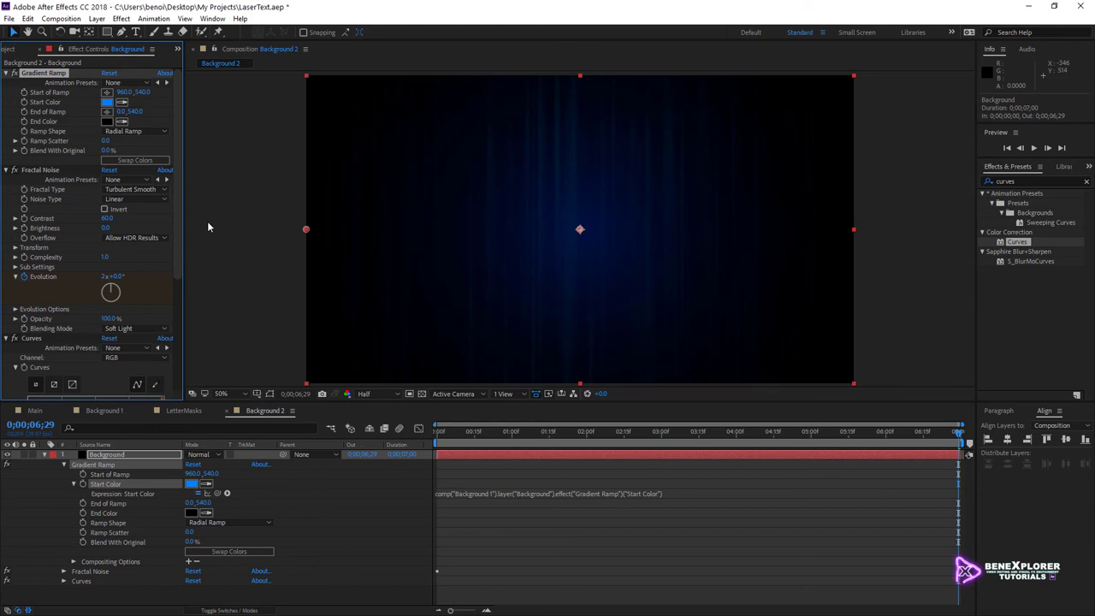
Step: Add an adjustment layer to Background 2 and apply the Bezier Warp effect to it
left_click(97, 18)
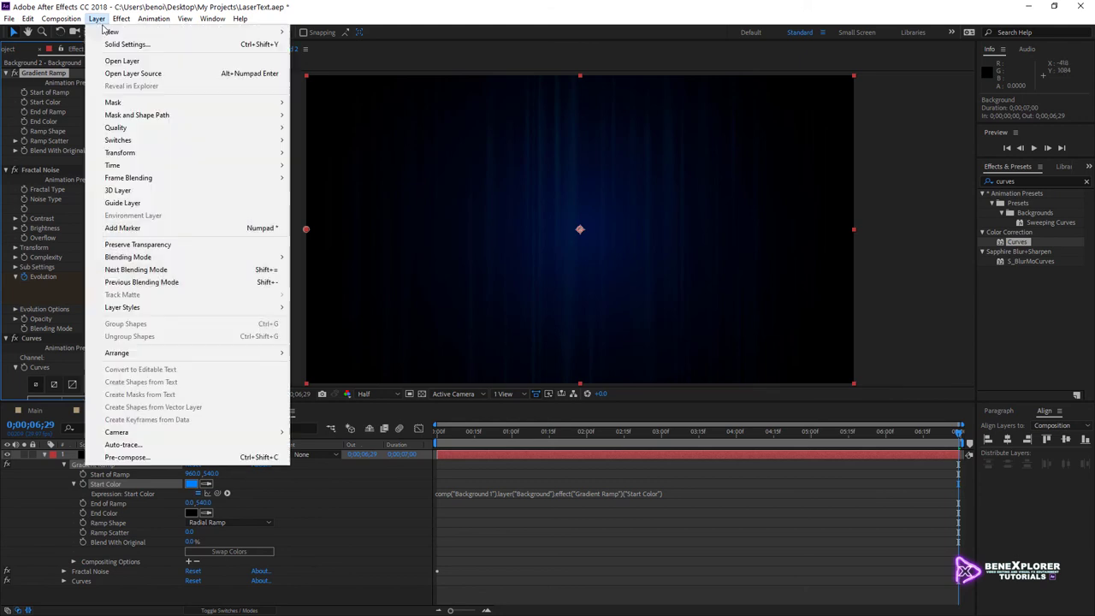
mouse_move(111, 32)
left_click(333, 107)
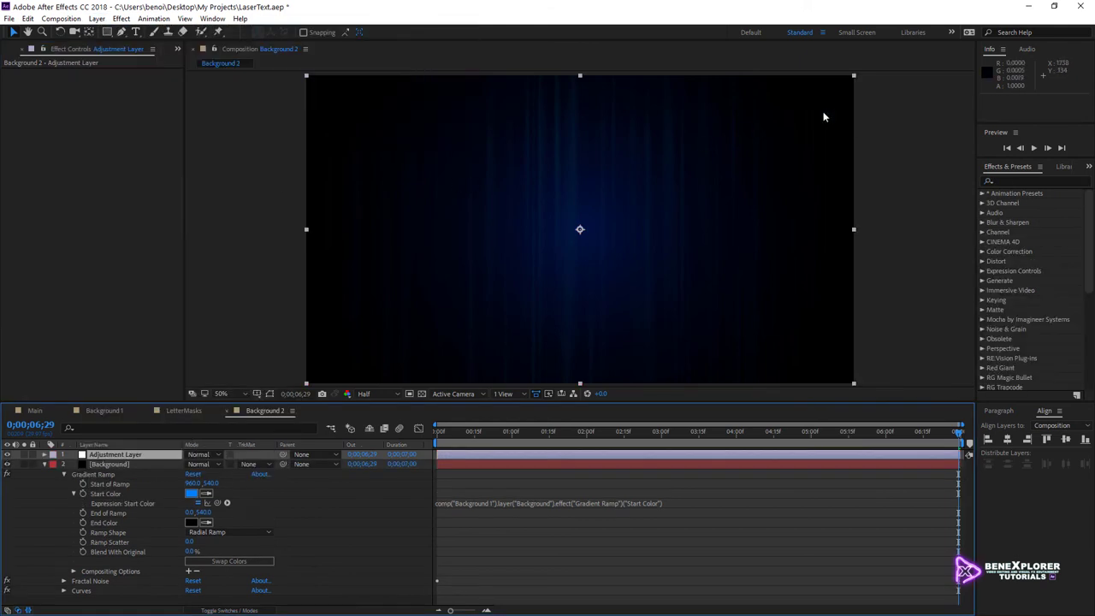
left_click(1006, 181)
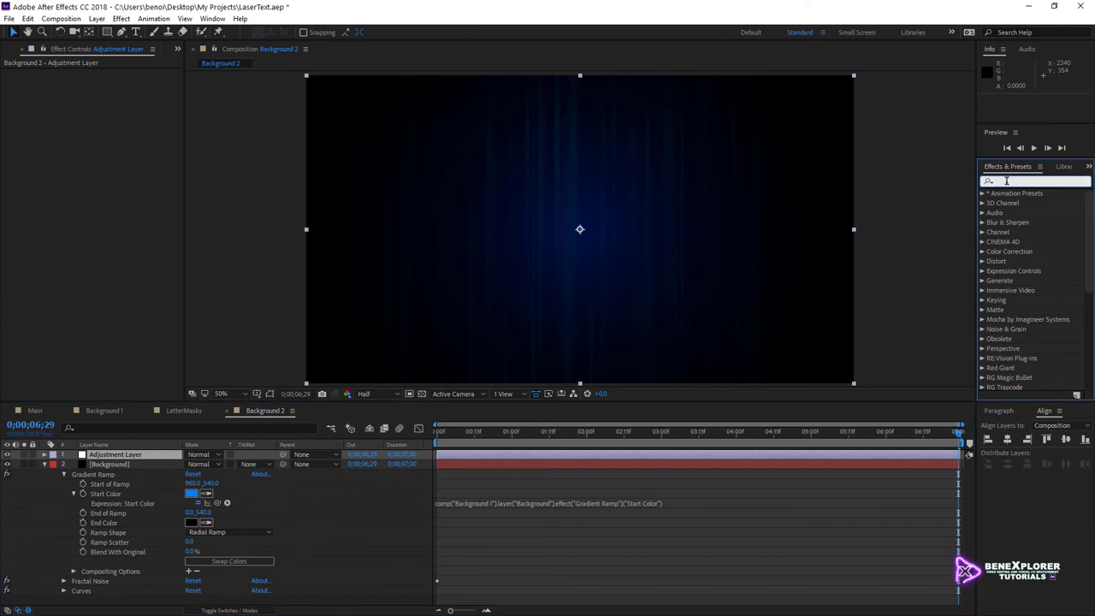
type("bezier")
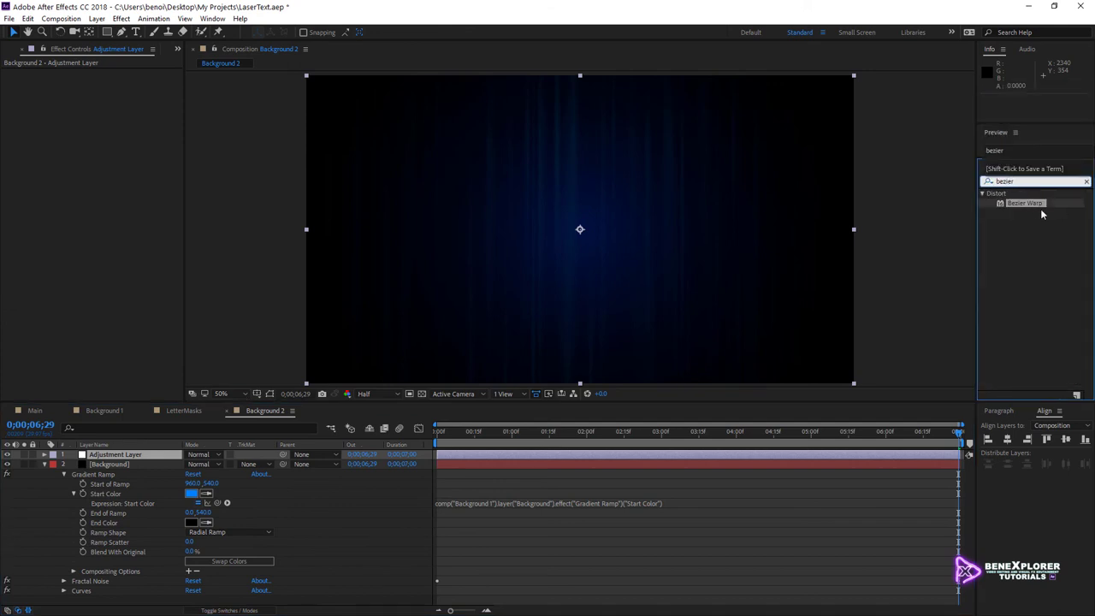
left_click_drag(1031, 203, 139, 460)
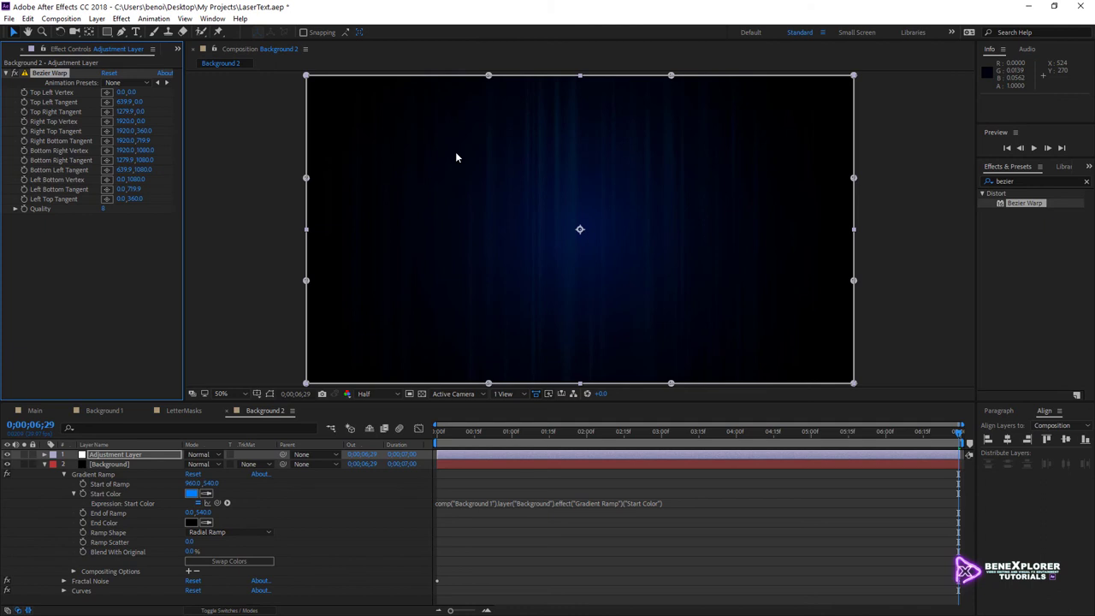
Step: Warp Background 2's adjustment layer by raising the top tangents and right top vertex, lowering both bottom vertices, and pulling the bottom left tangent inward to about 1000, 900
key("comma")
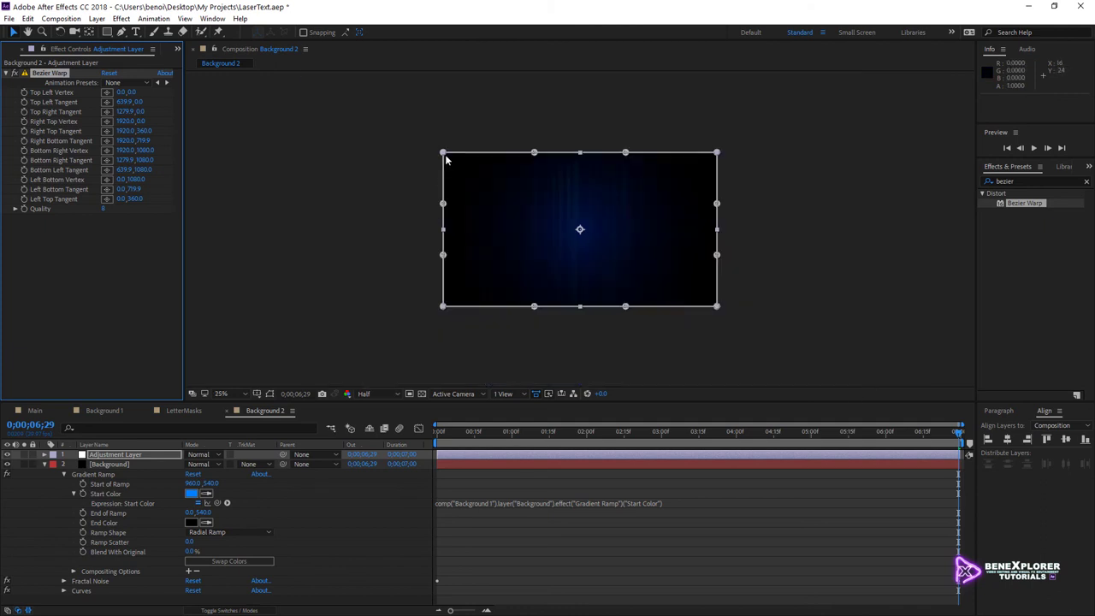
left_click_drag(534, 153, 540, 110)
left_click_drag(625, 152, 622, 122)
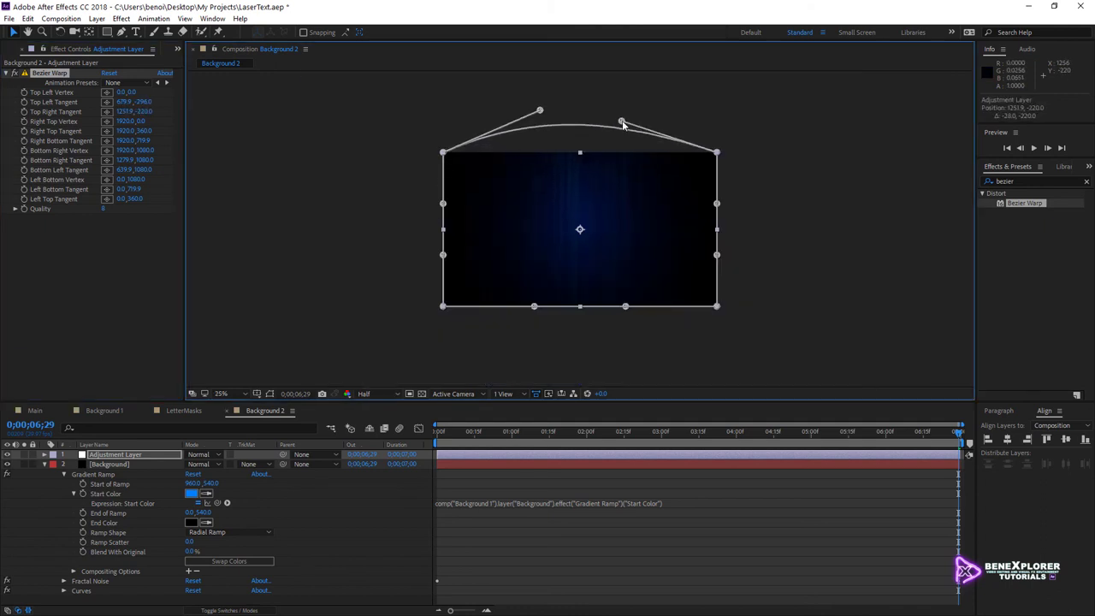
left_click_drag(717, 152, 725, 115)
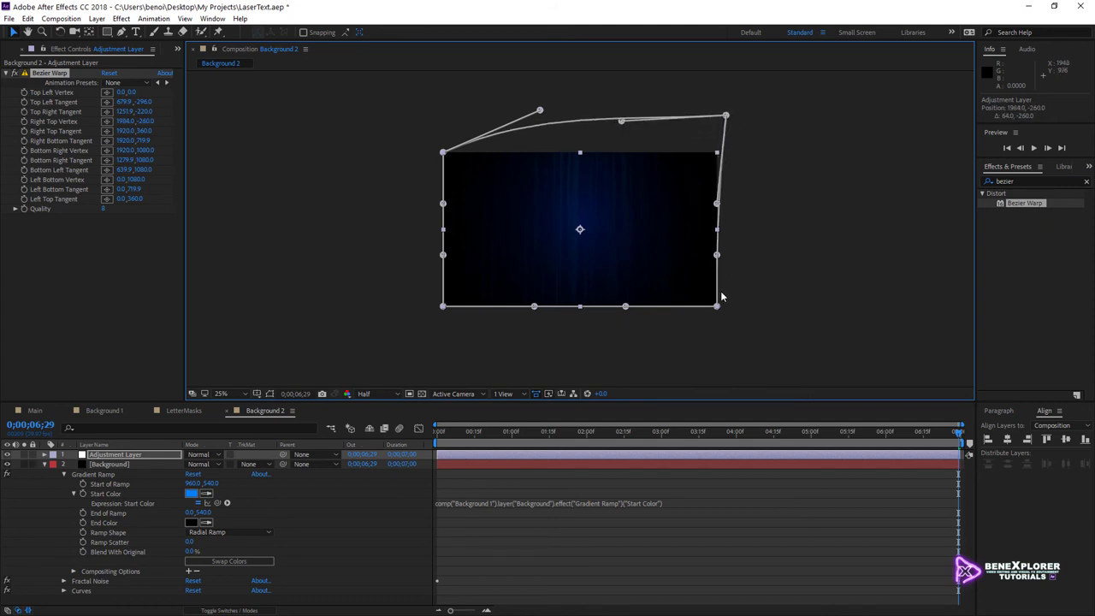
left_click_drag(717, 305, 718, 352)
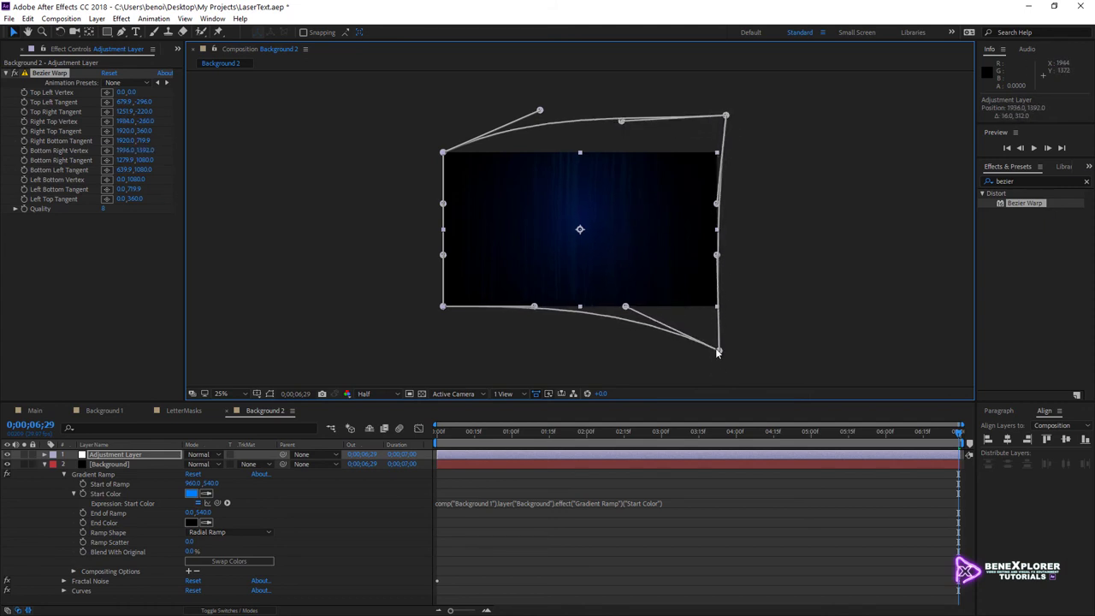
left_click_drag(442, 306, 438, 359)
left_click_drag(534, 306, 585, 280)
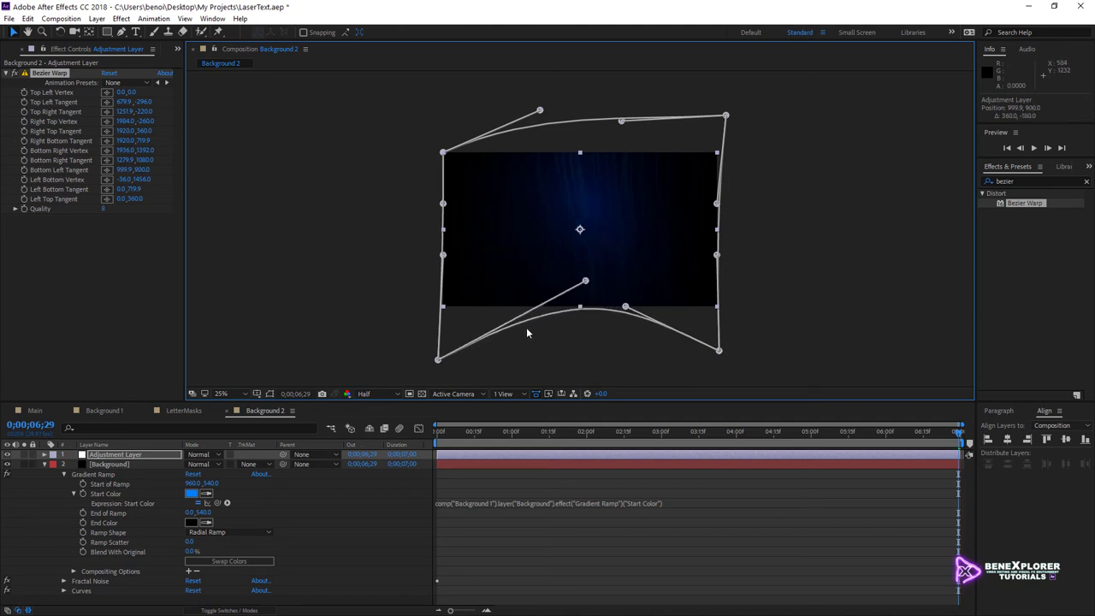
left_click_drag(621, 121, 606, 112)
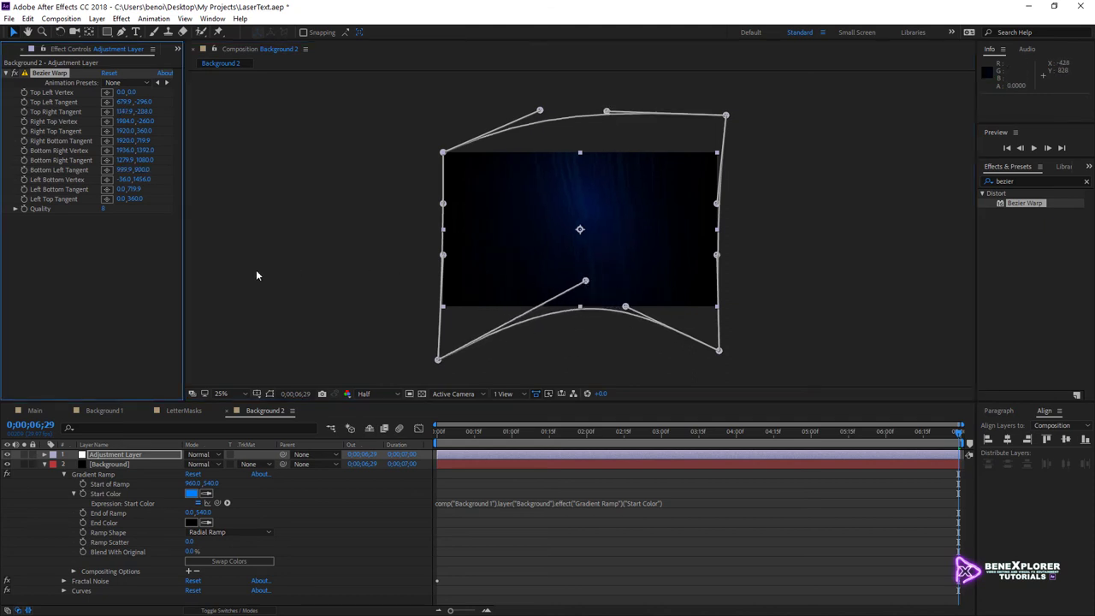
Step: Add Background 1 and Background 2 to the Main composition beneath LetterMasks, with Background 2 above Background 1
left_click(34, 412)
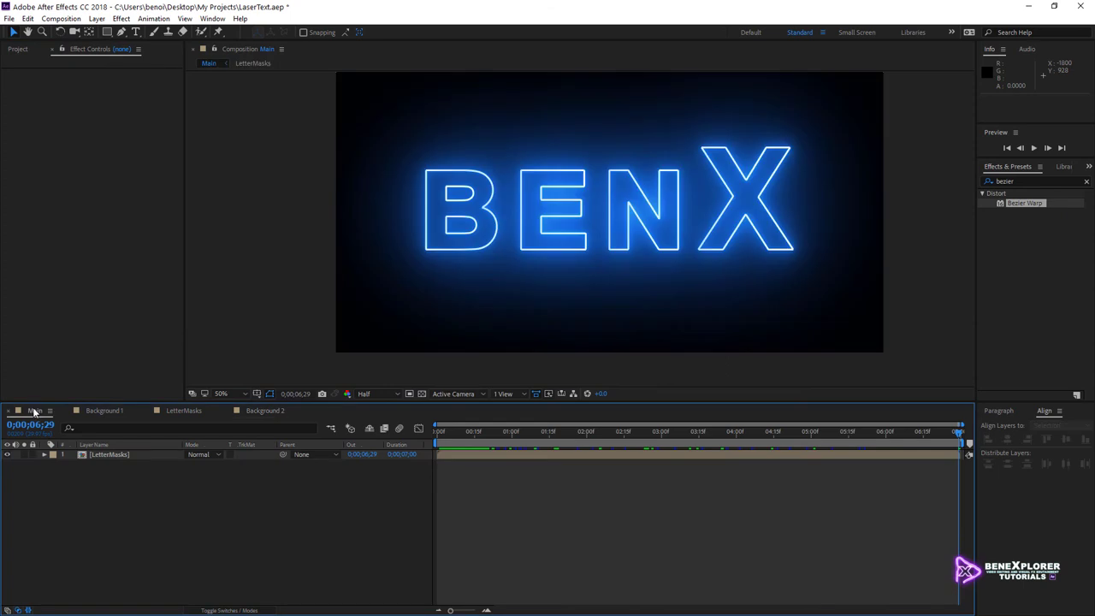
left_click(23, 50)
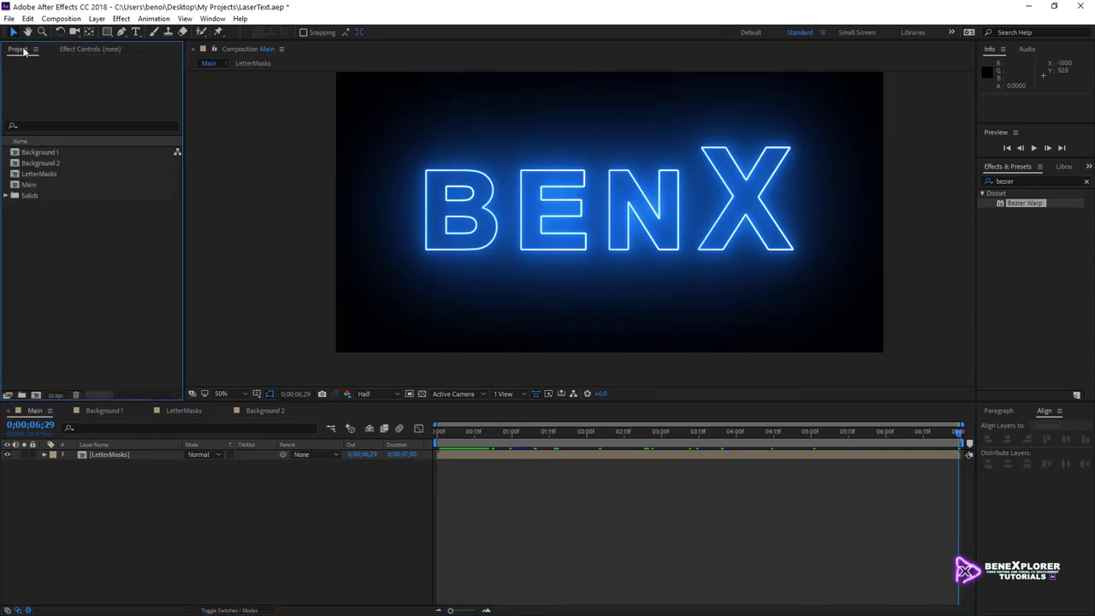
left_click(54, 152)
left_click(56, 163, "shift")
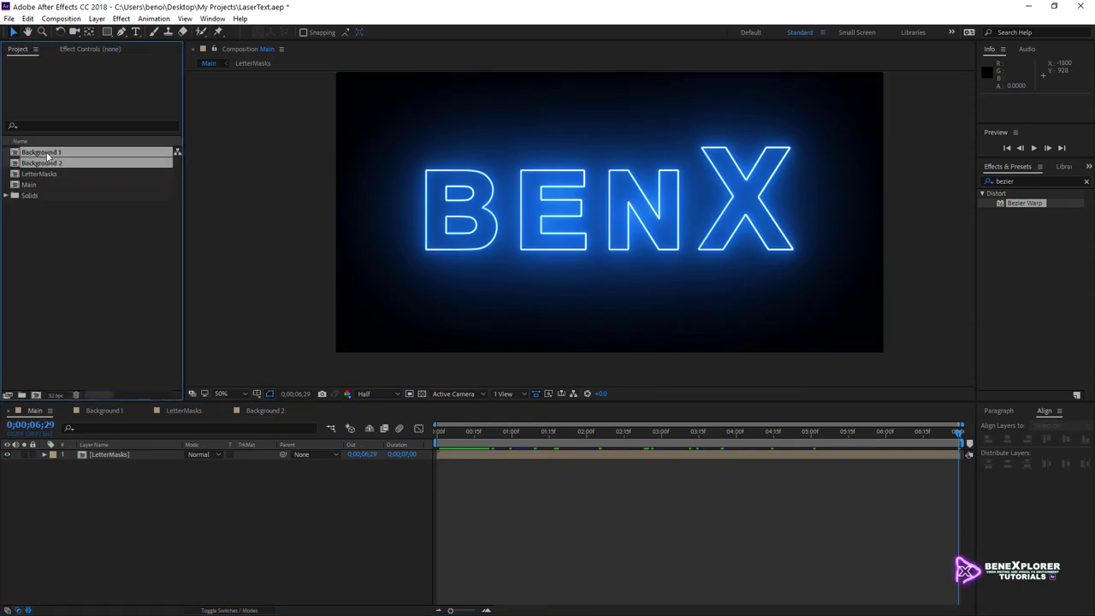
left_click_drag(55, 163, 73, 479)
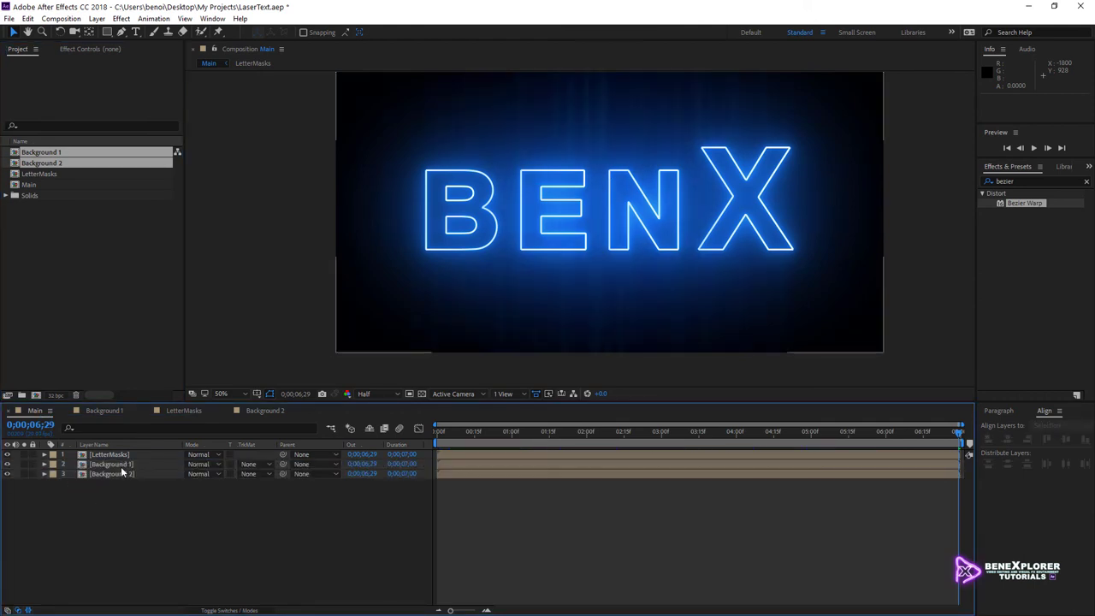
left_click_drag(122, 465, 123, 486)
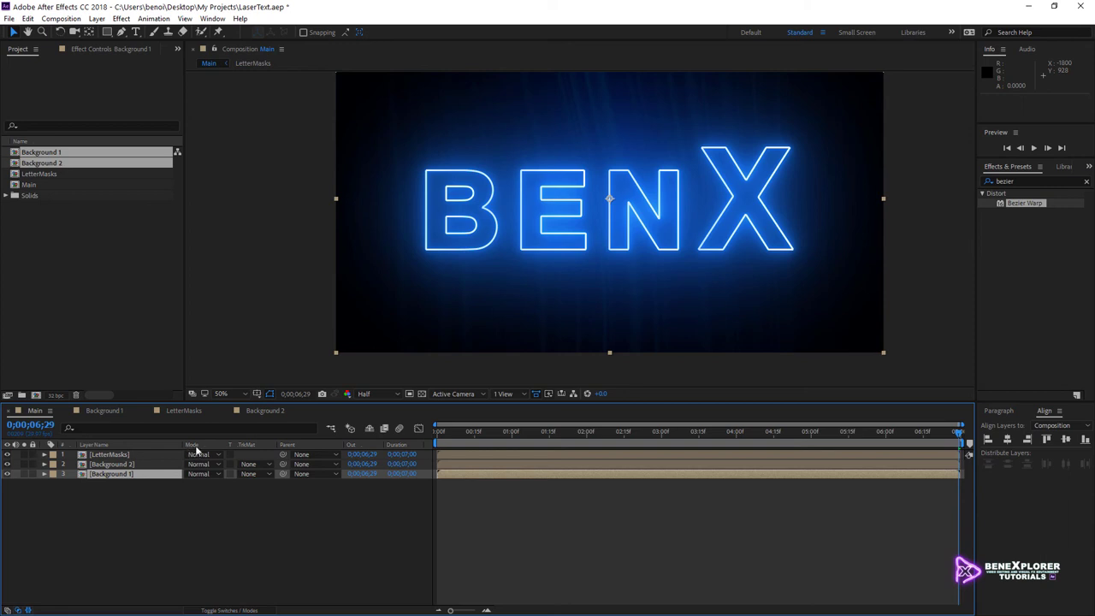
Step: Set the Background 2 layer's blending mode to Screen and preview the Main composition from near its start
key("F4")
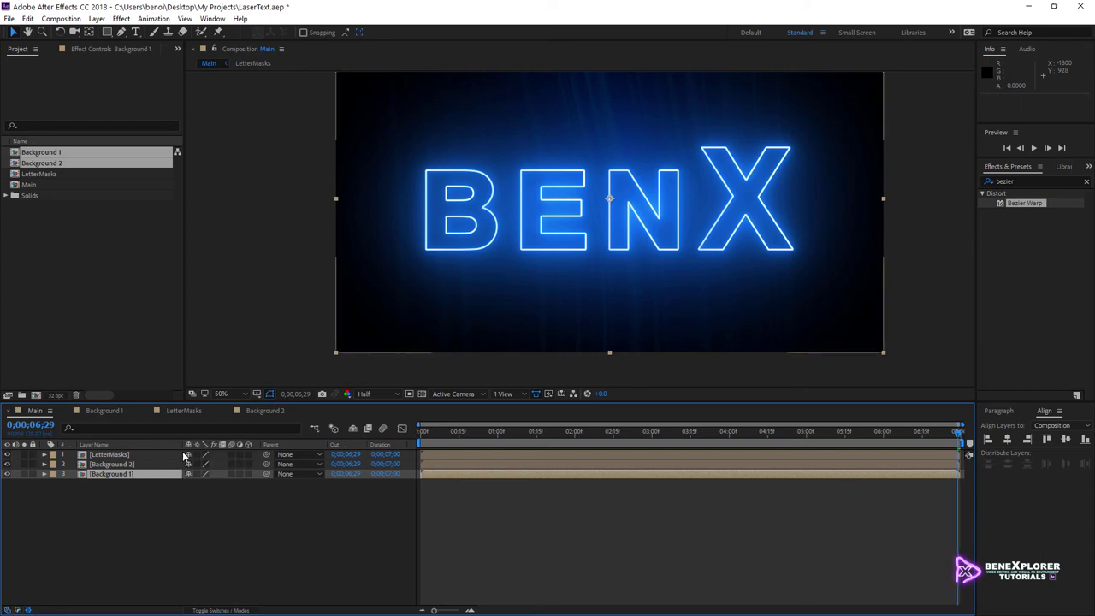
key("F4")
left_click(215, 468)
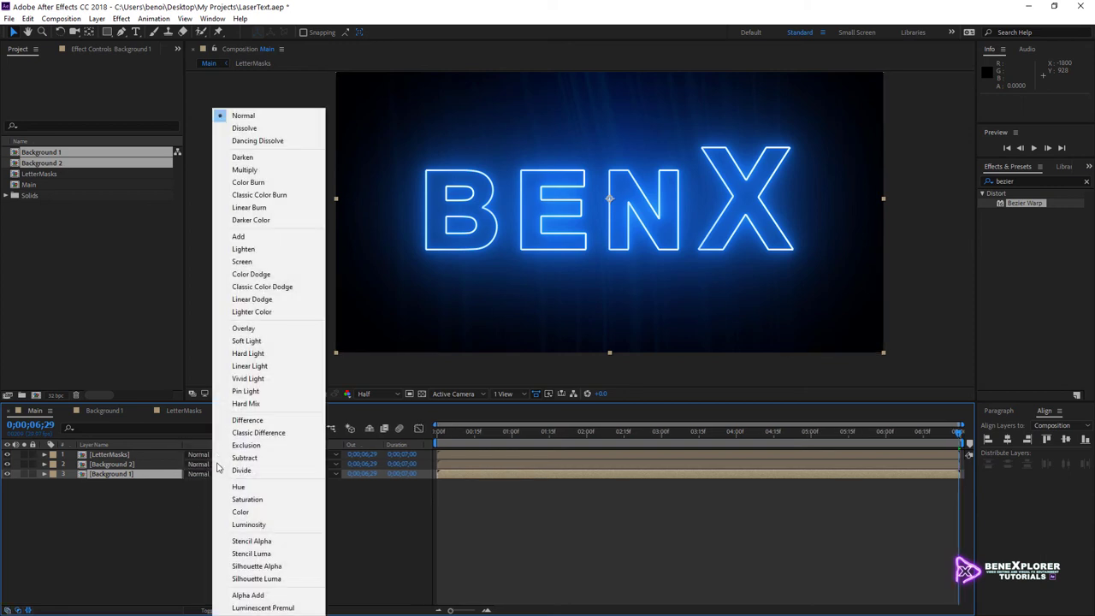
left_click(242, 262)
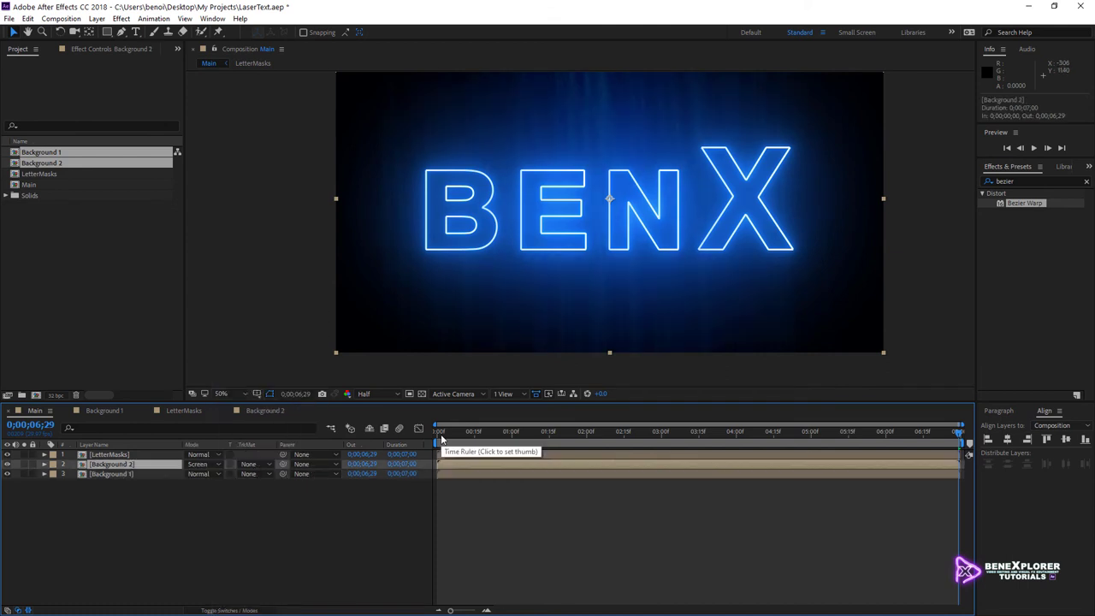
left_click_drag(946, 432, 451, 473)
key("space")
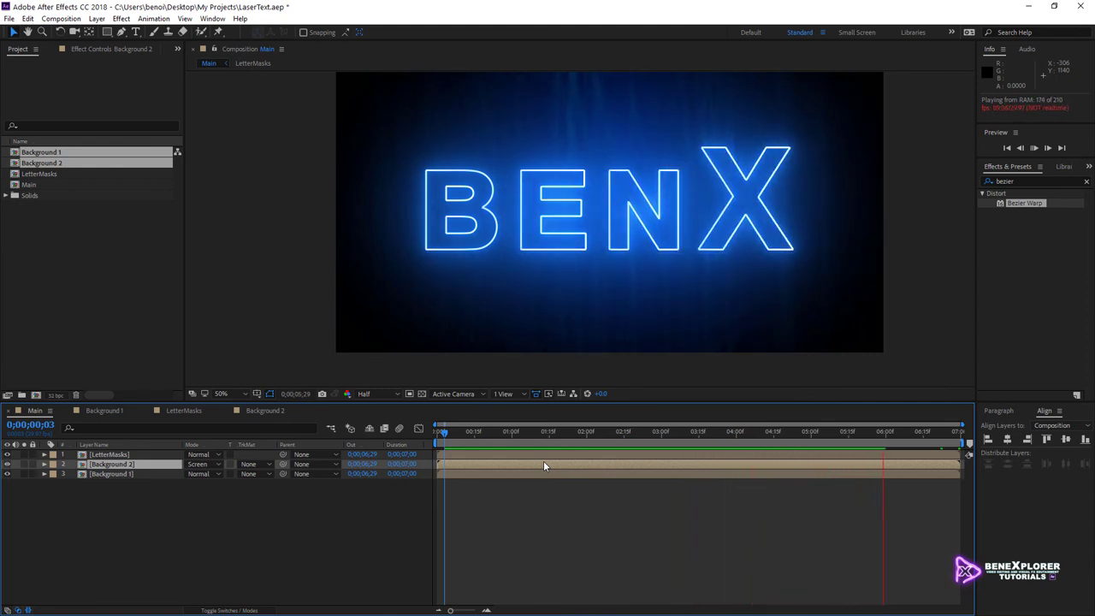
key("space")
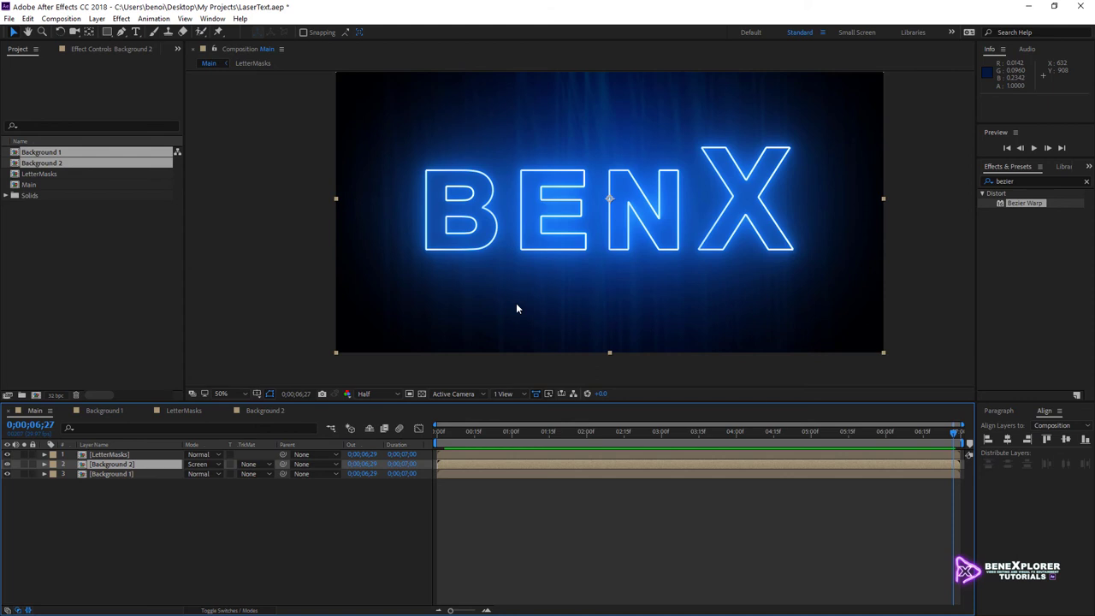
Step: Hide the LetterMasks, Background 2 and Background 1 layers in Main and add a text layer reading "Hi!"
left_click_drag(7, 454, 8, 475)
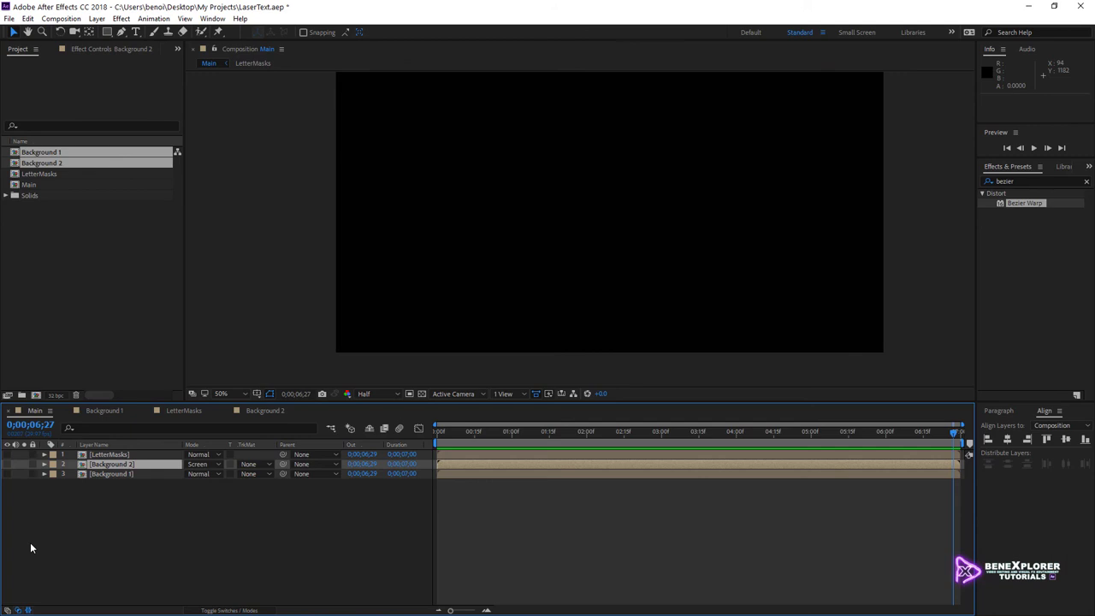
left_click(135, 32)
left_click(547, 220)
type("Hi")
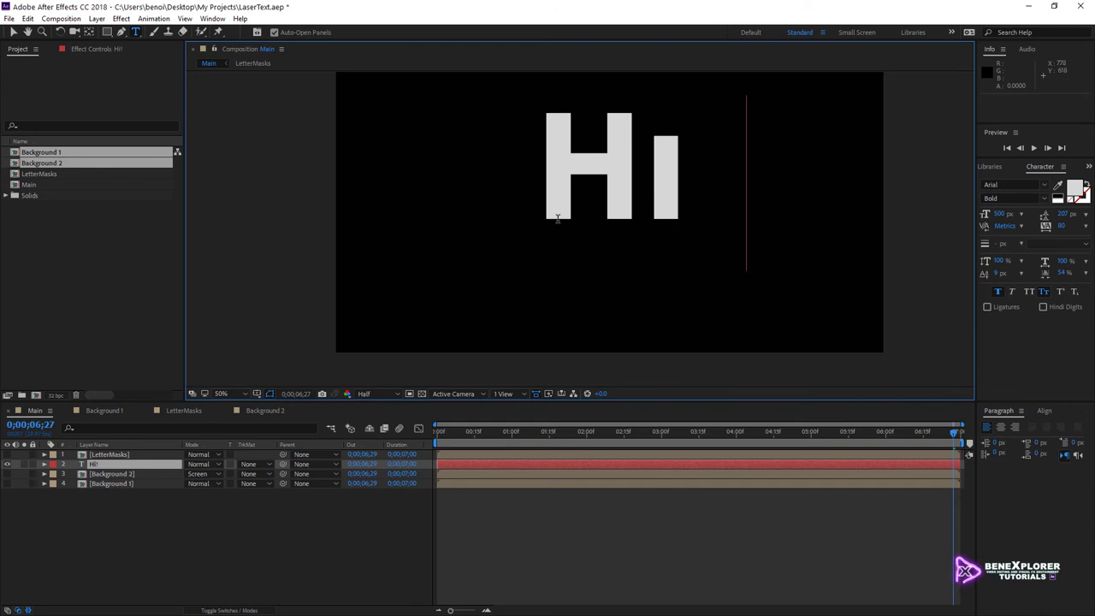
type("!")
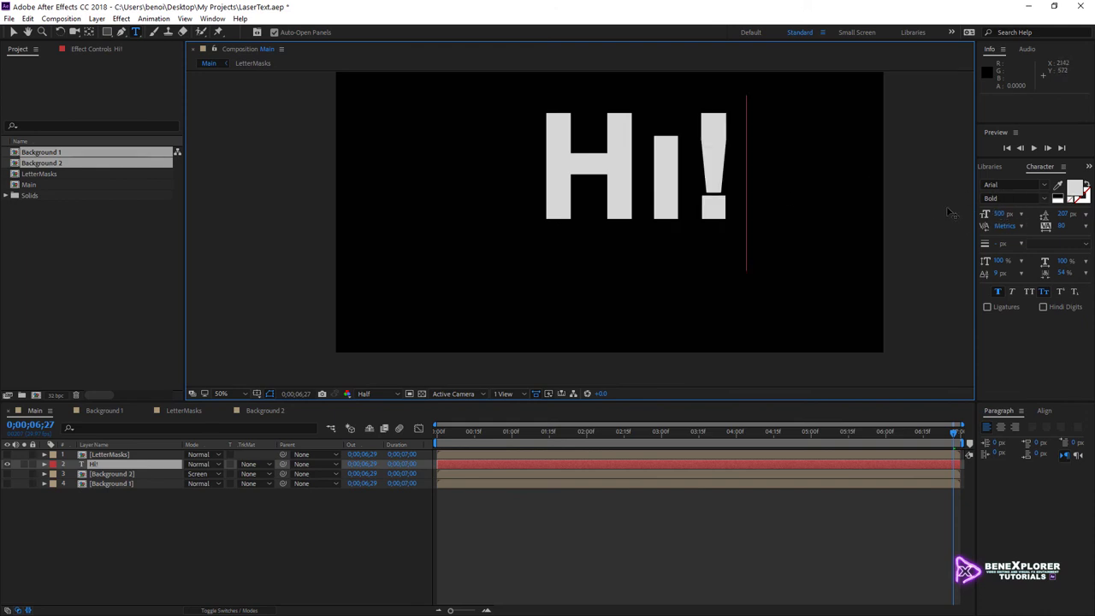
left_click(13, 31)
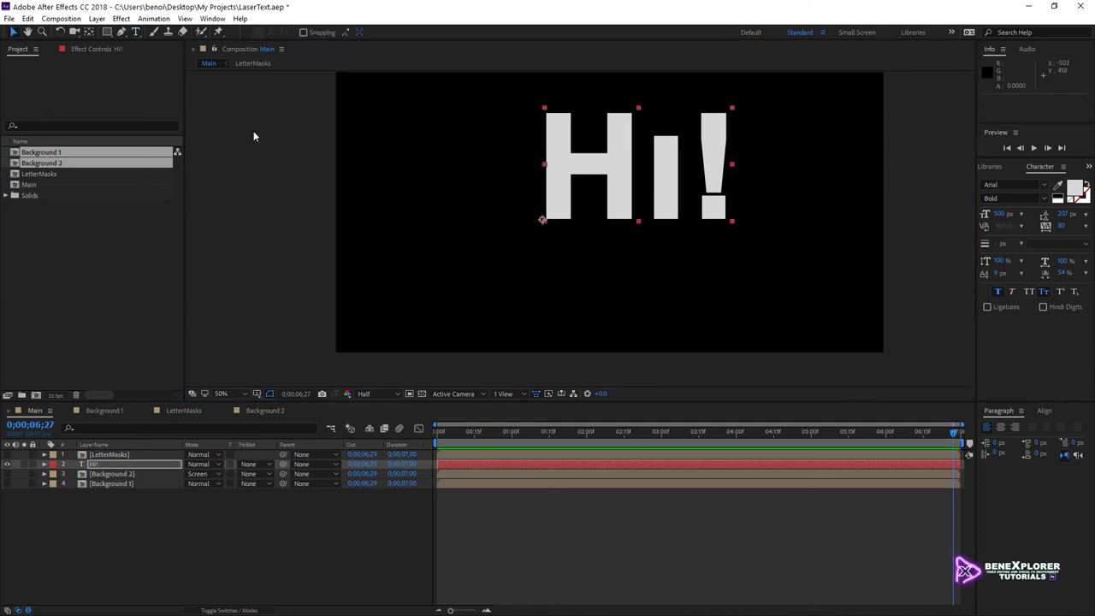
Step: Centre the "Hi!" text horizontally and vertically in the composition
left_click(1045, 410)
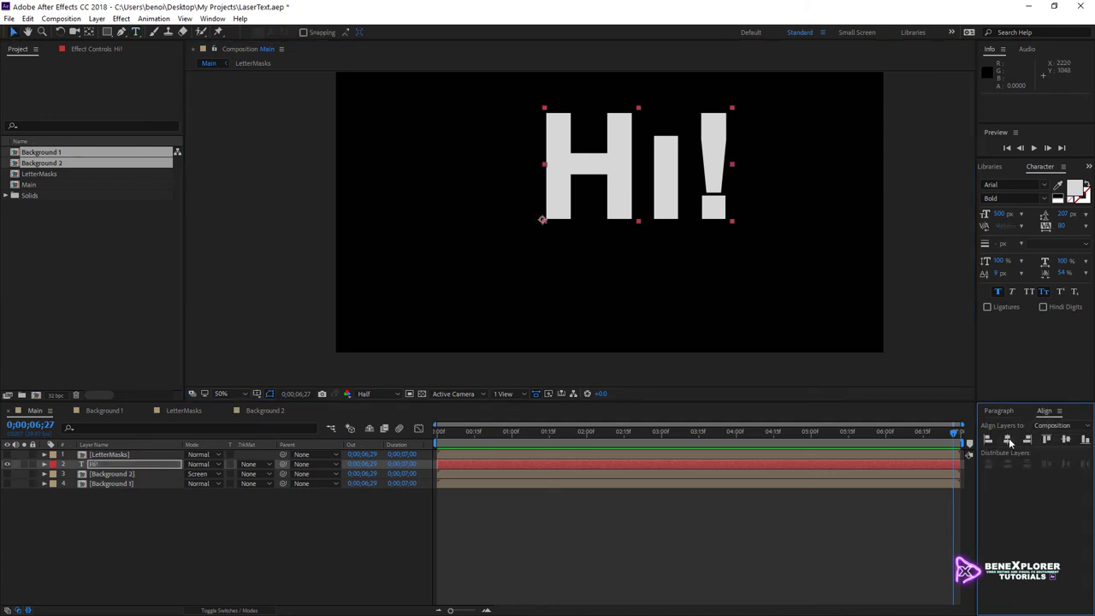
left_click(1008, 440)
left_click(1066, 439)
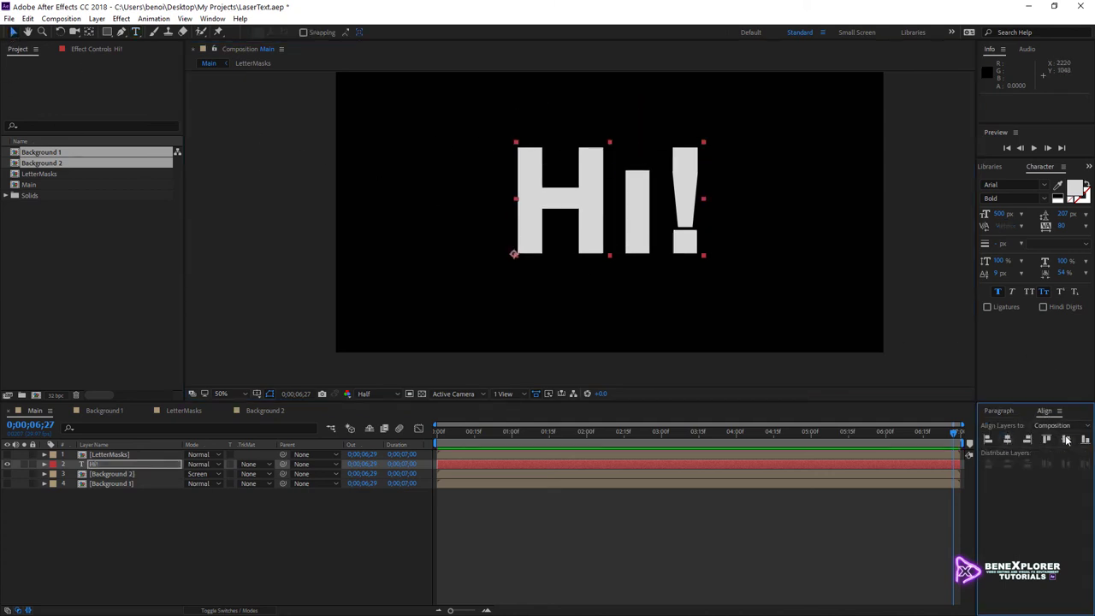
Step: Pre-compose the "Hi!" text layer into a new composition named LetterMasks2
left_click(98, 463)
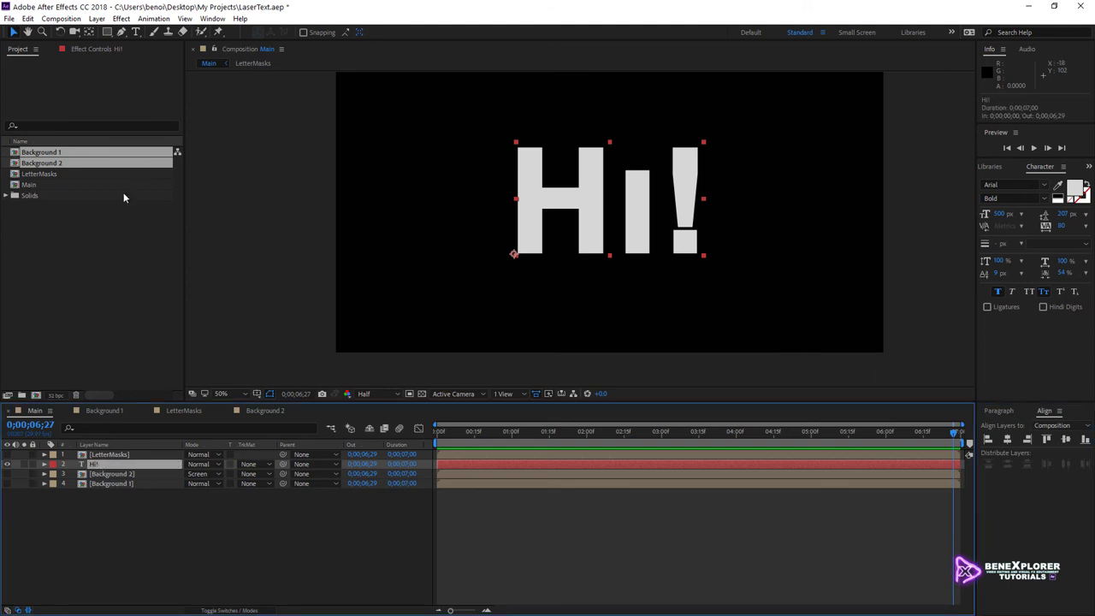
left_click(96, 18)
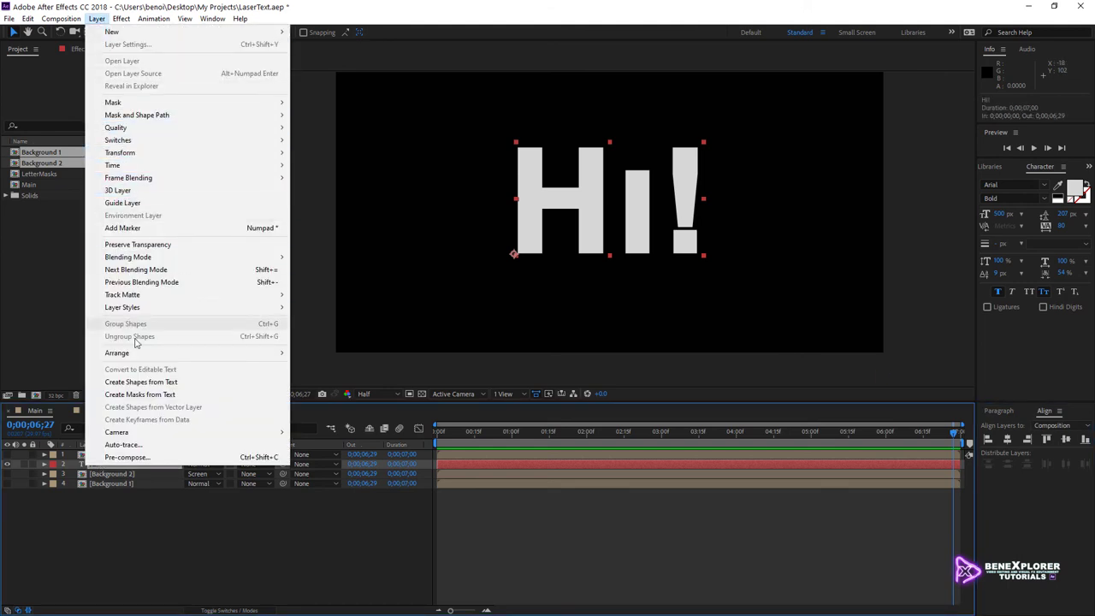
left_click(128, 458)
type("L")
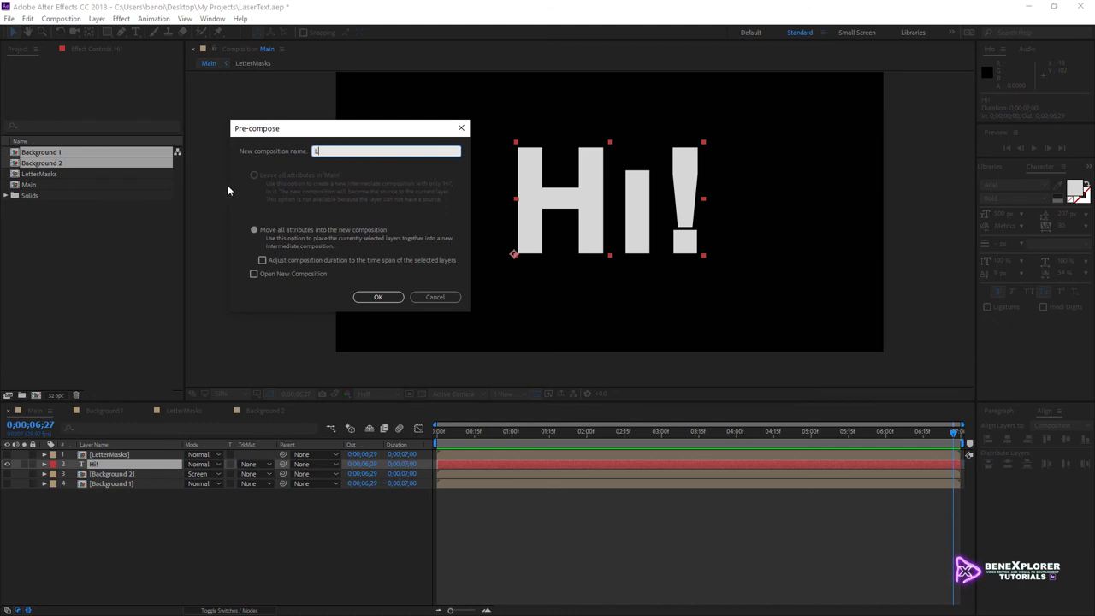
type("etterMasks2")
left_click(388, 300)
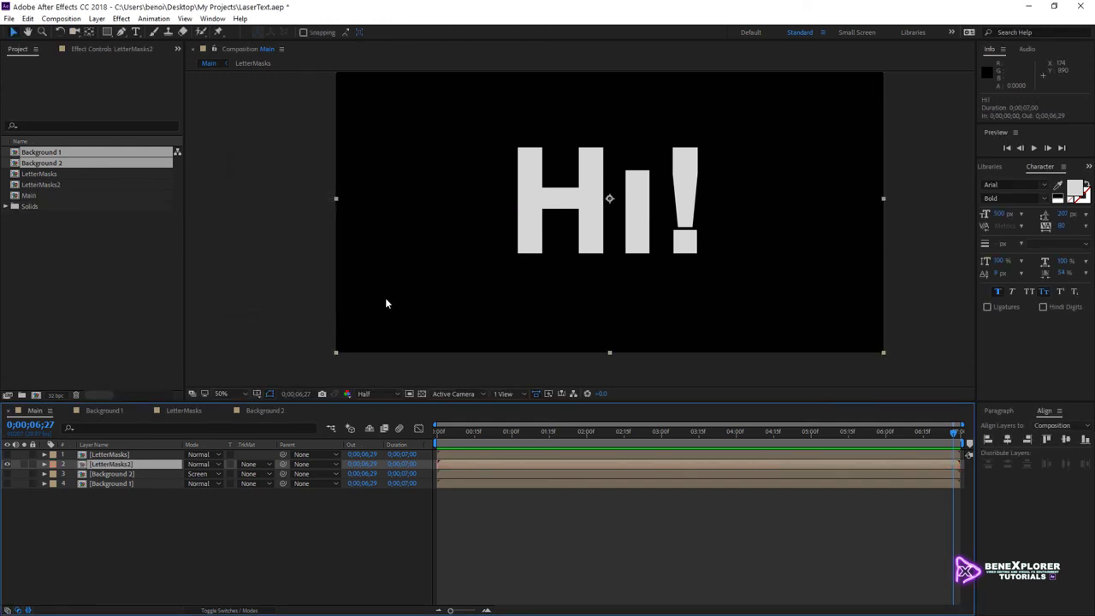
Step: Create masks from the "Hi!" text inside the LetterMasks2 composition and delete the original text layer
double_click(122, 463)
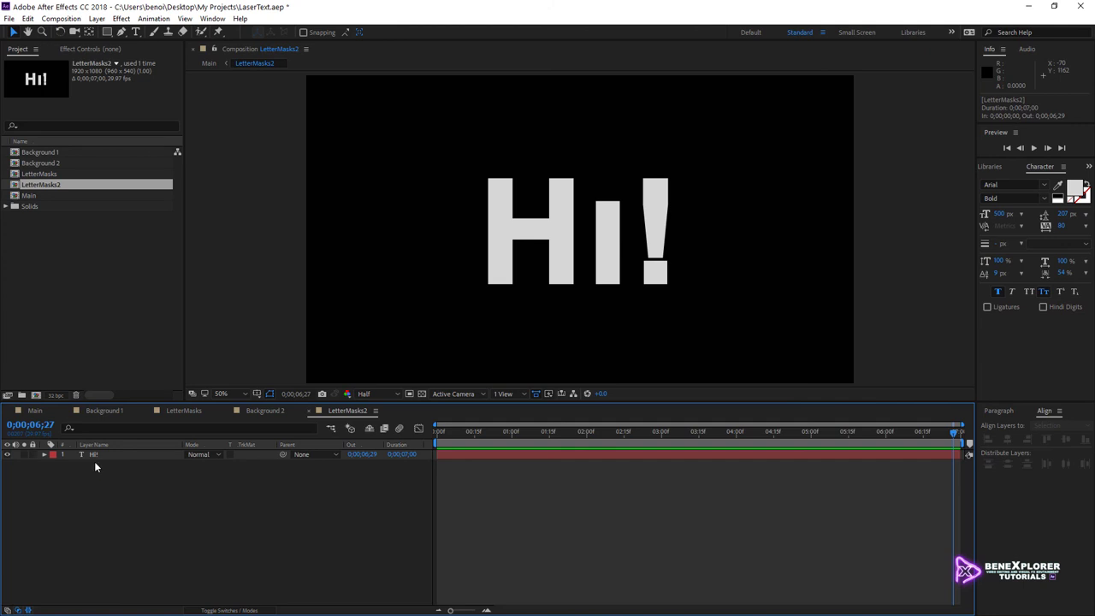
right_click(94, 461)
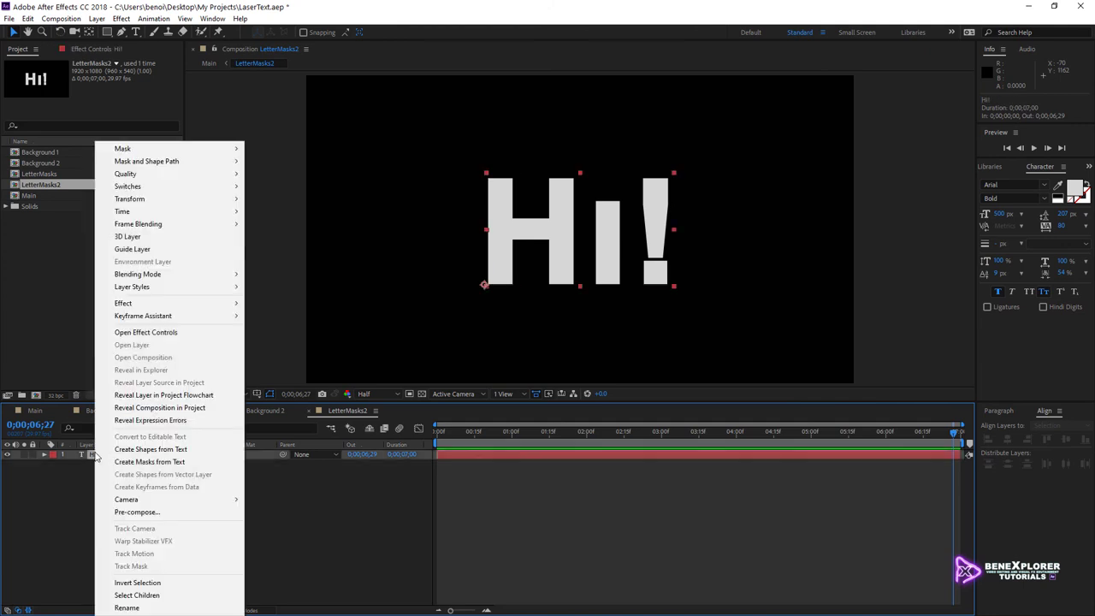
left_click(131, 463)
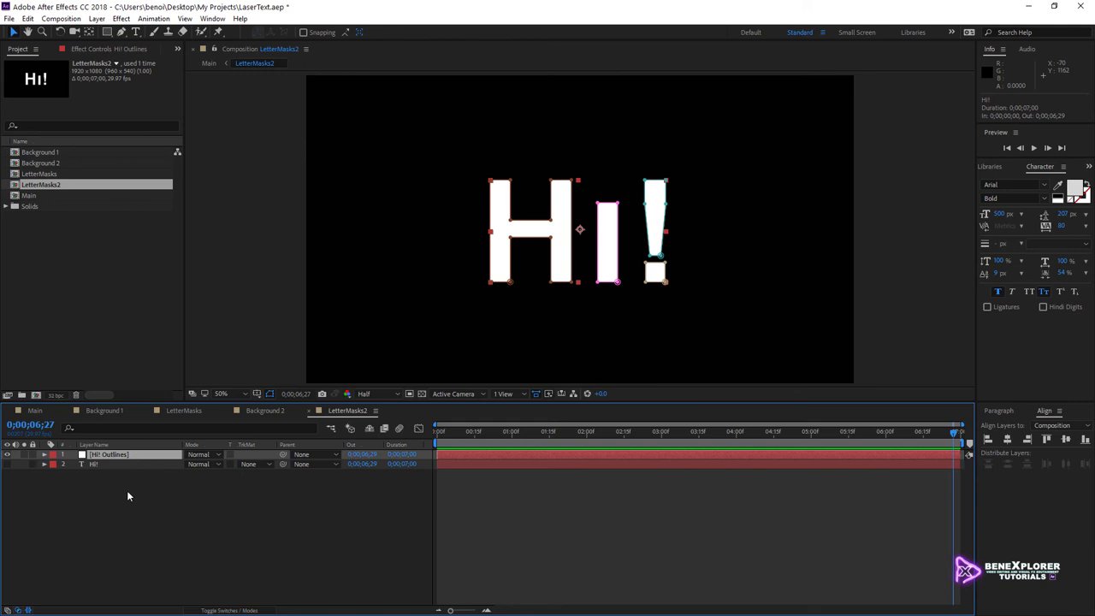
left_click(120, 465)
key("Delete")
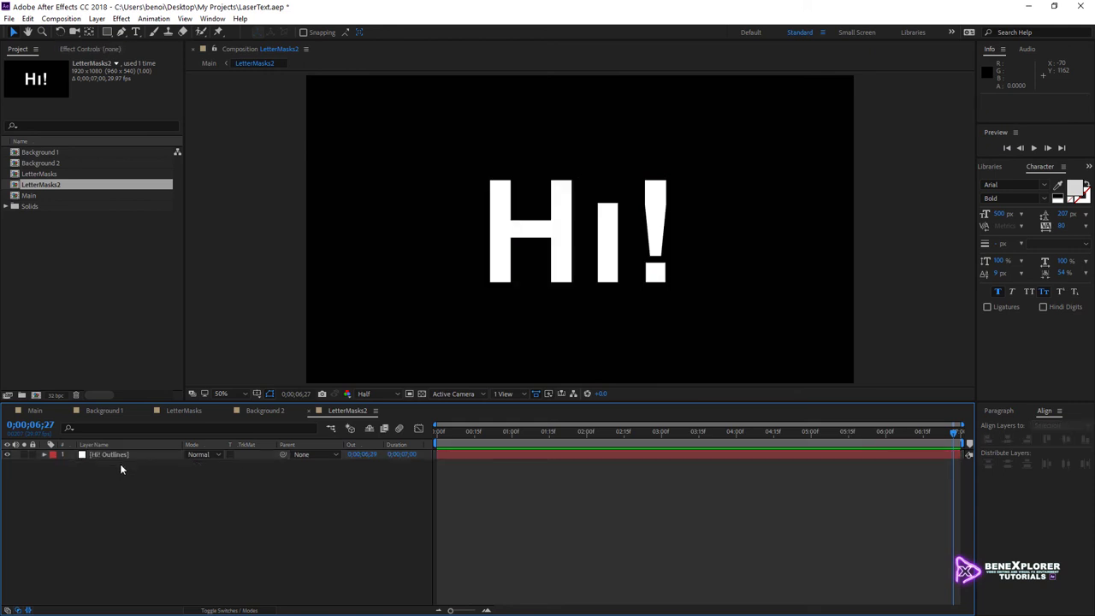
Step: Expand the masks of the Hi! Outlines layer and duplicate the layer three times, giving one layer per mask
left_click(60, 455)
left_click(45, 454)
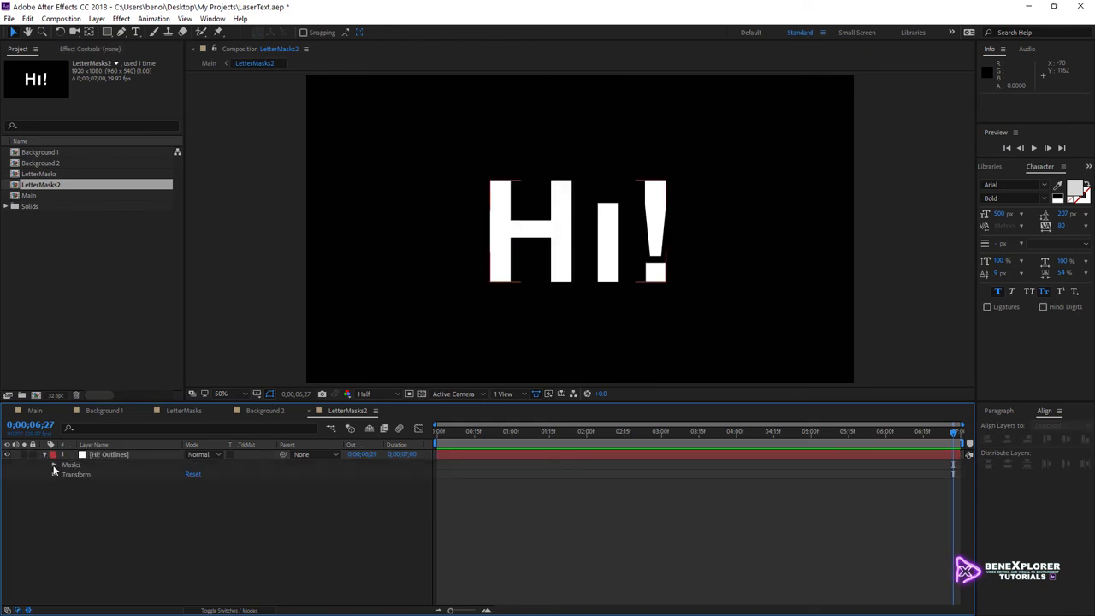
left_click(54, 465)
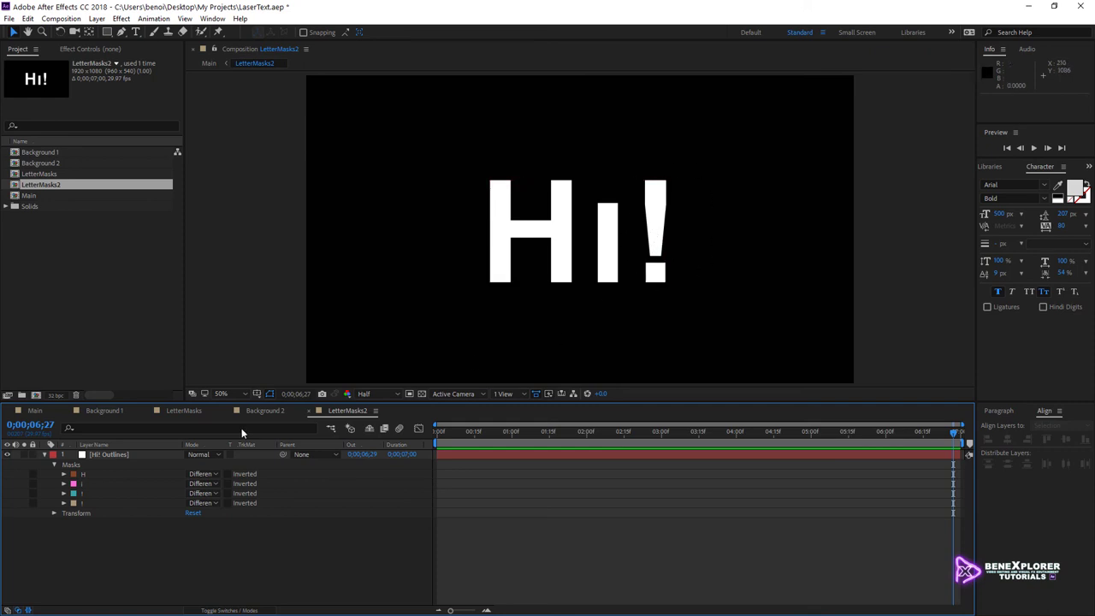
left_click(109, 454)
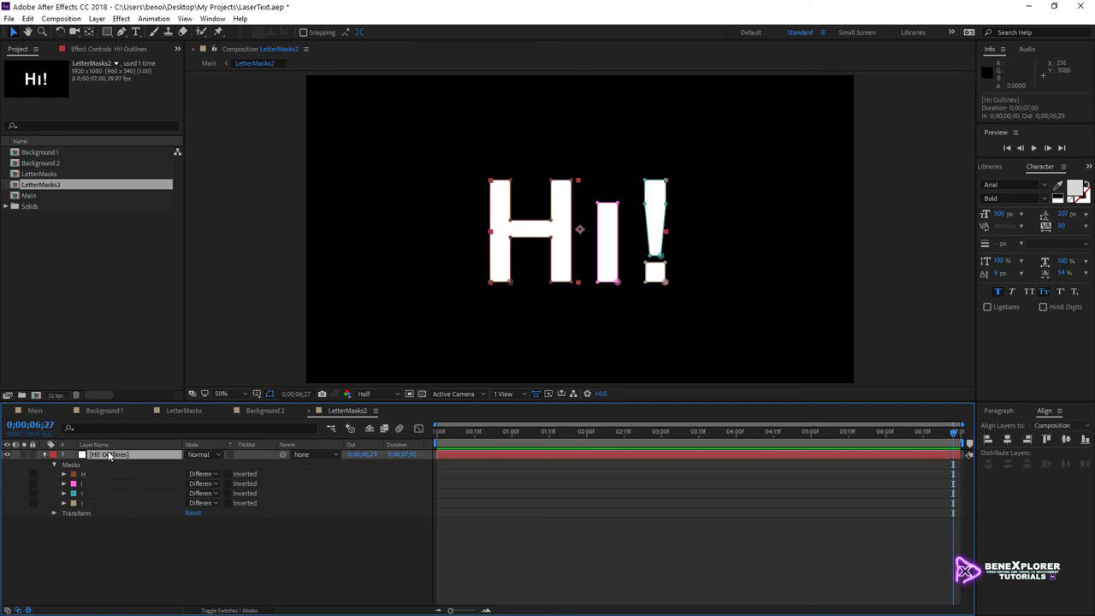
key("ctrl+d")
key("ctrl+d")
key("ctrl+d")
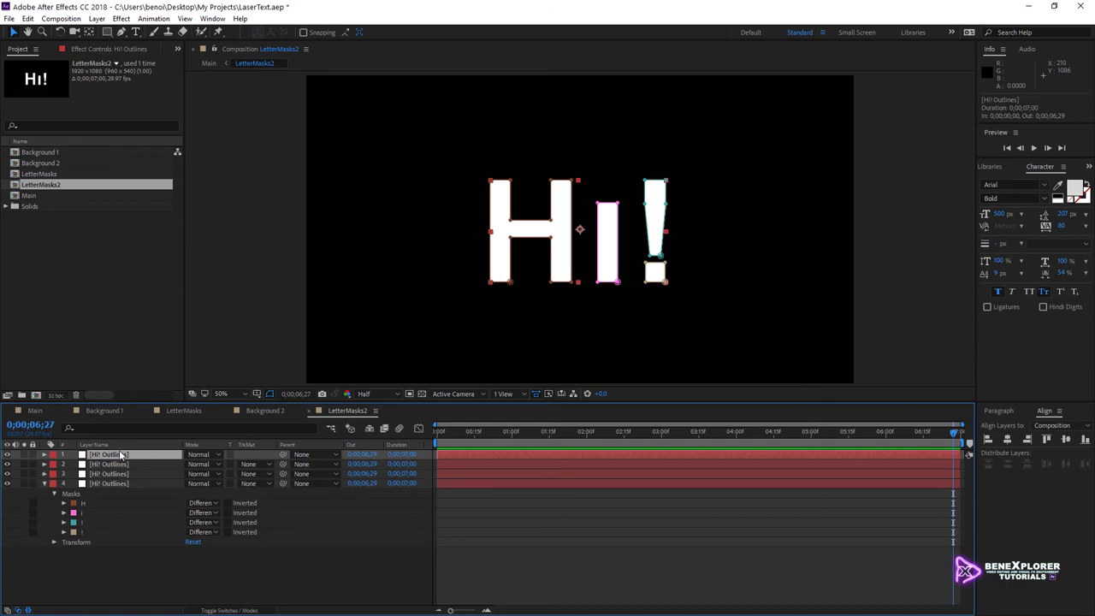
Step: Rename the four outline layers in LetterMasks2 as H, i, ! and !, in order from layer 1 to layer 4
key("Return")
type("H")
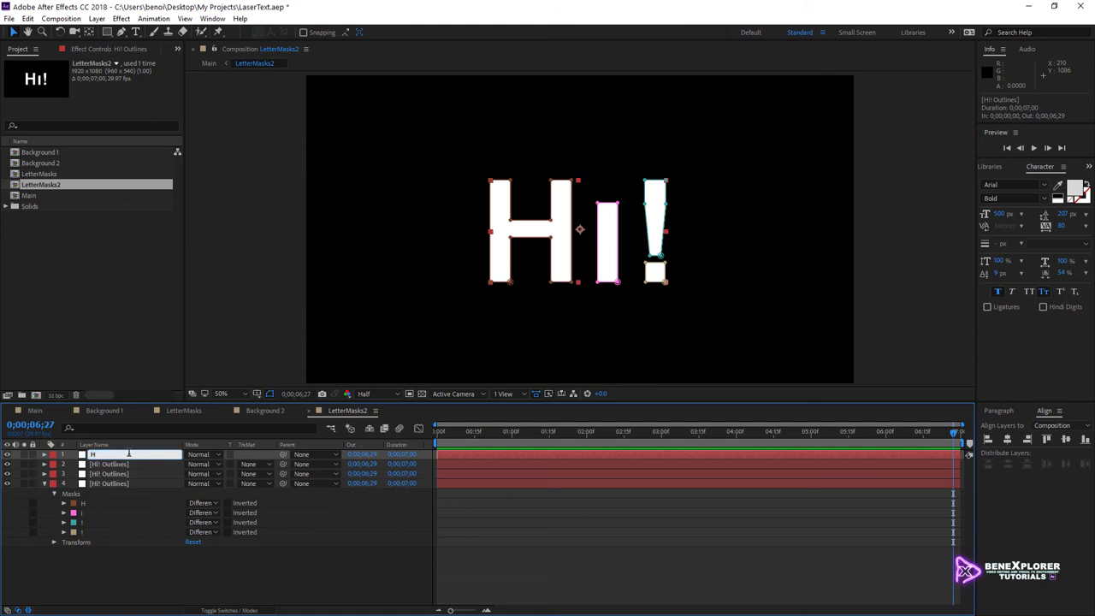
left_click(118, 465)
key("Return")
type("i")
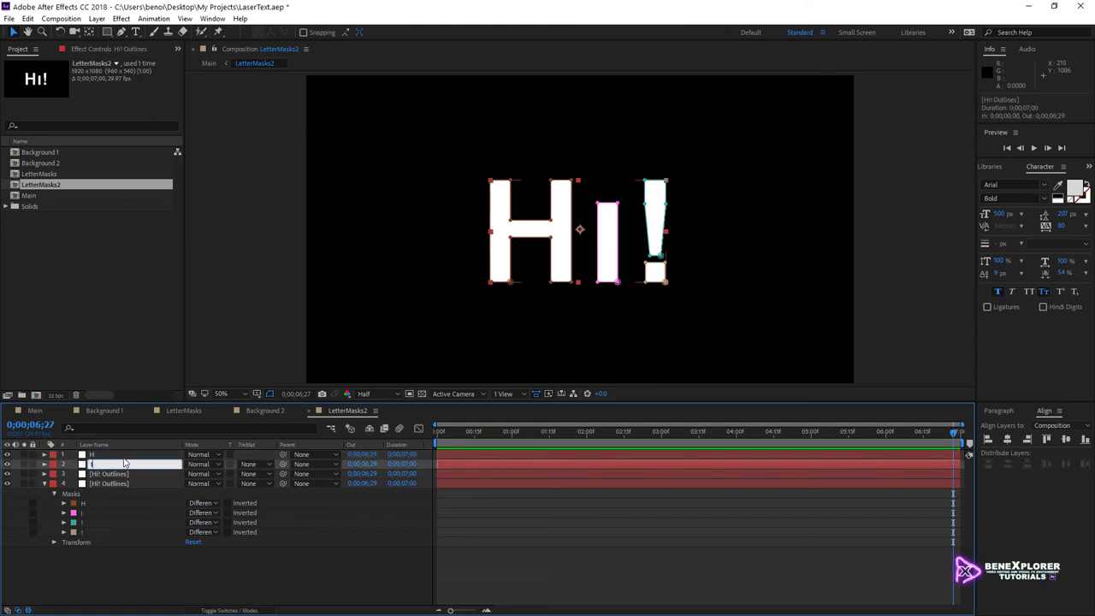
left_click(96, 476)
key("Return")
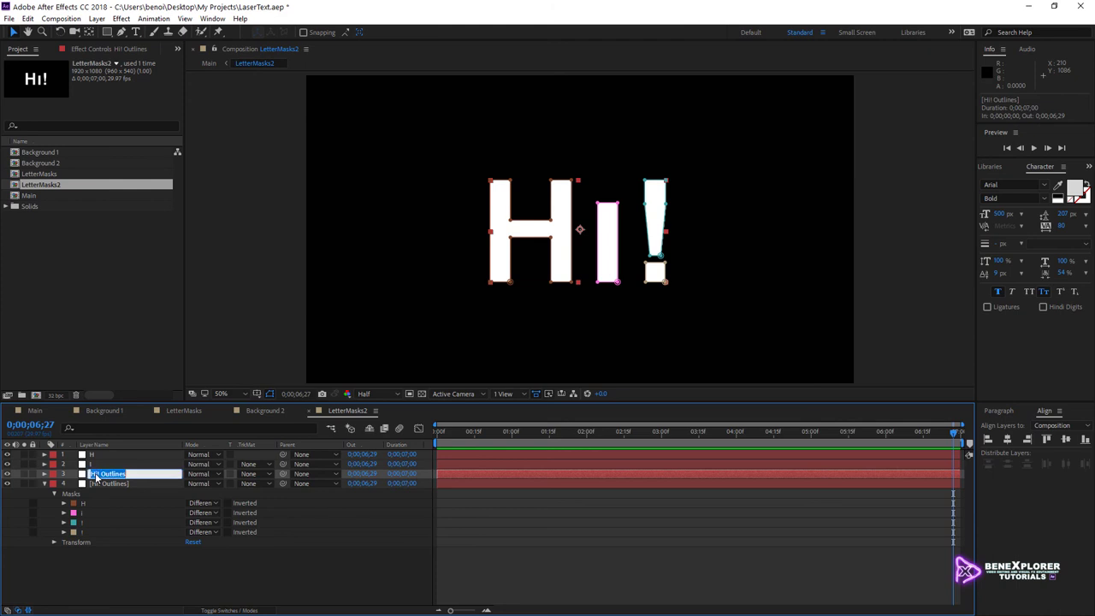
type("!")
left_click(110, 484)
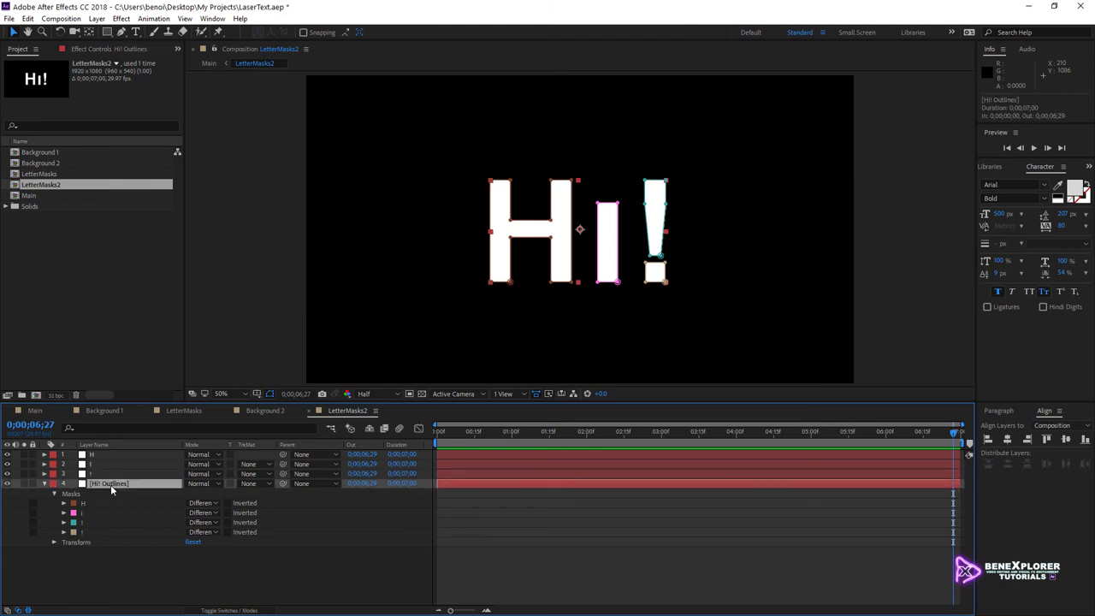
key("Return")
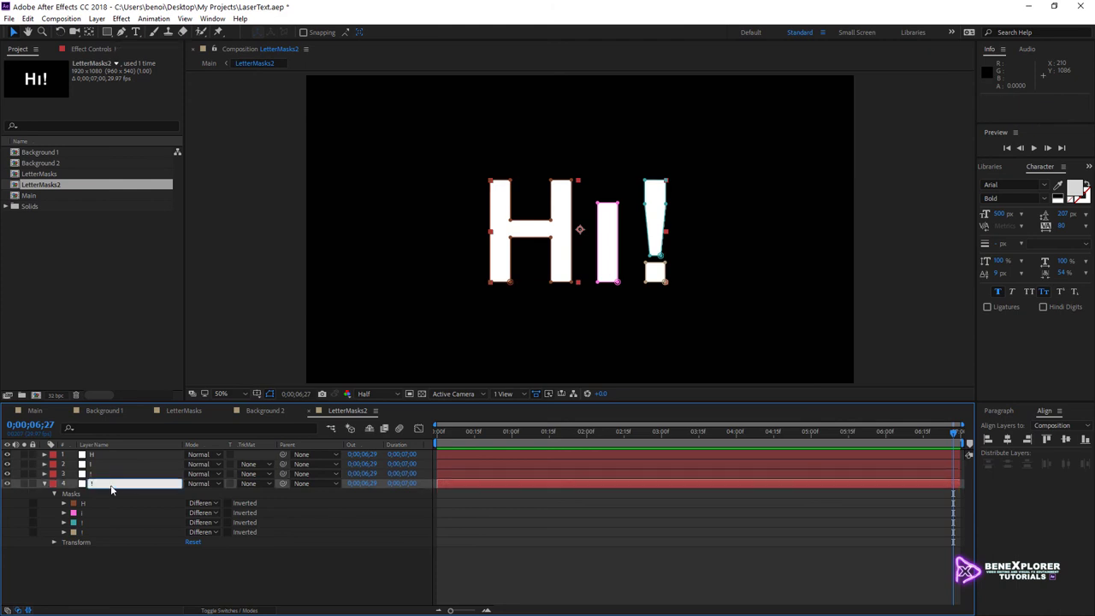
key("Return")
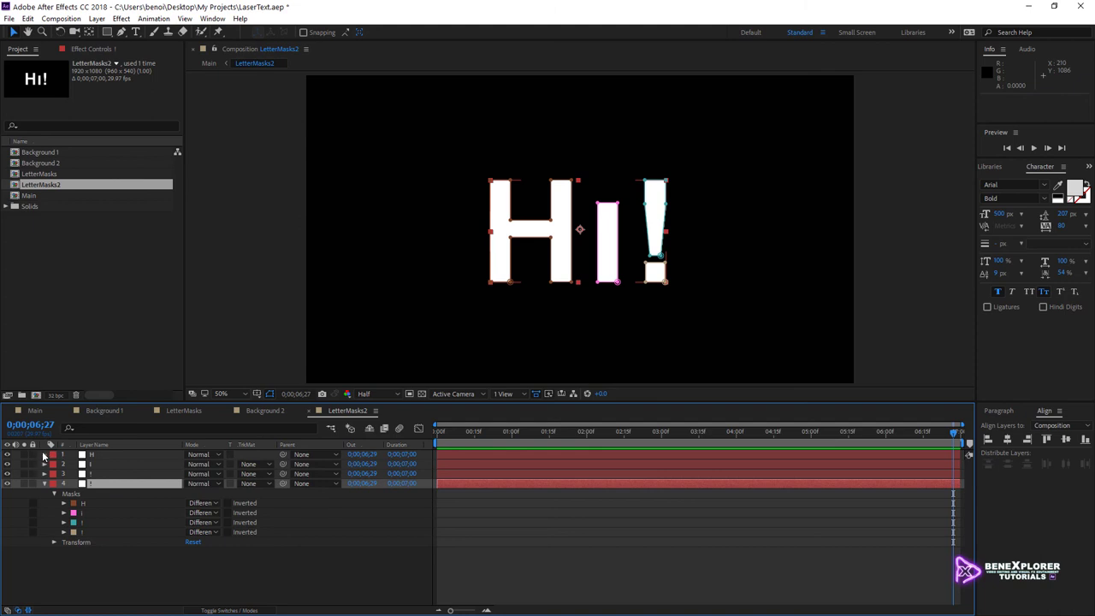
Step: Remove the i and both ! masks from the H layer, keeping only its H mask
left_click(44, 454)
left_click(54, 464)
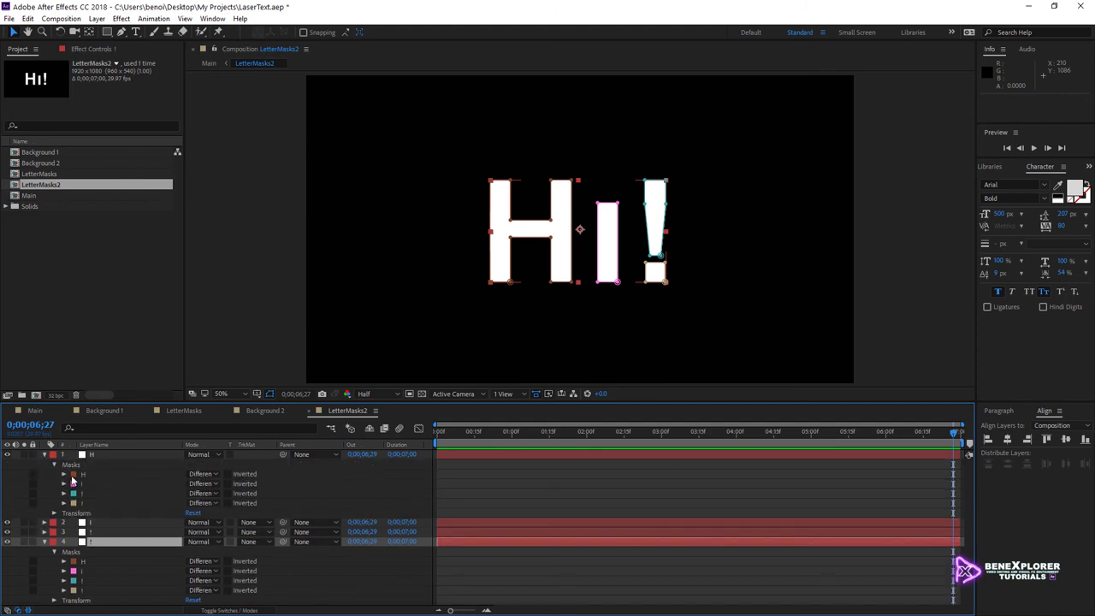
left_click(92, 483)
left_click(91, 501, "shift")
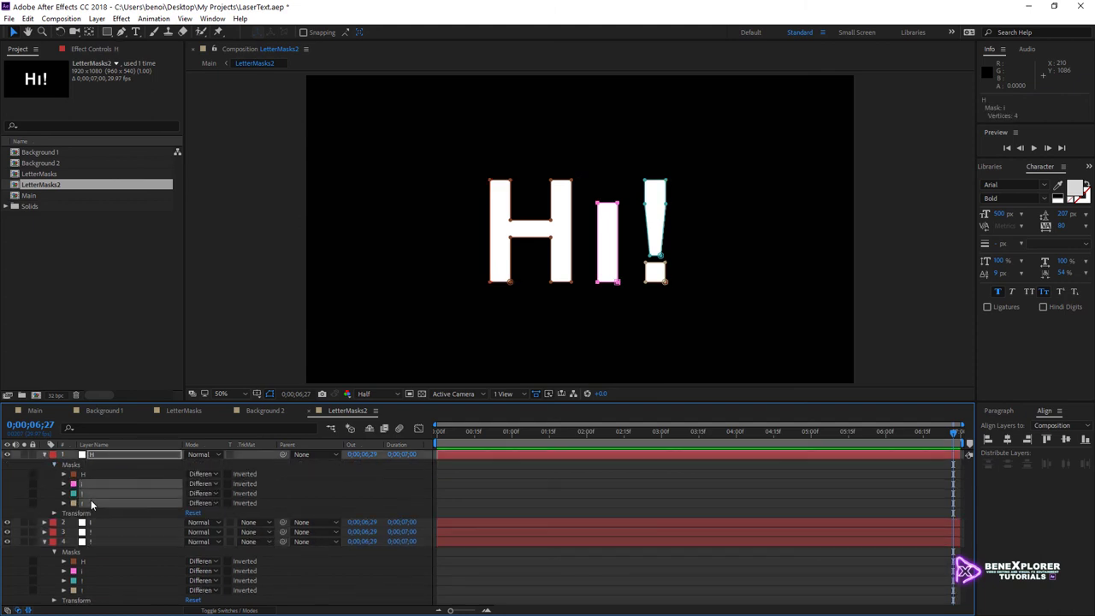
key("Delete")
left_click(45, 454)
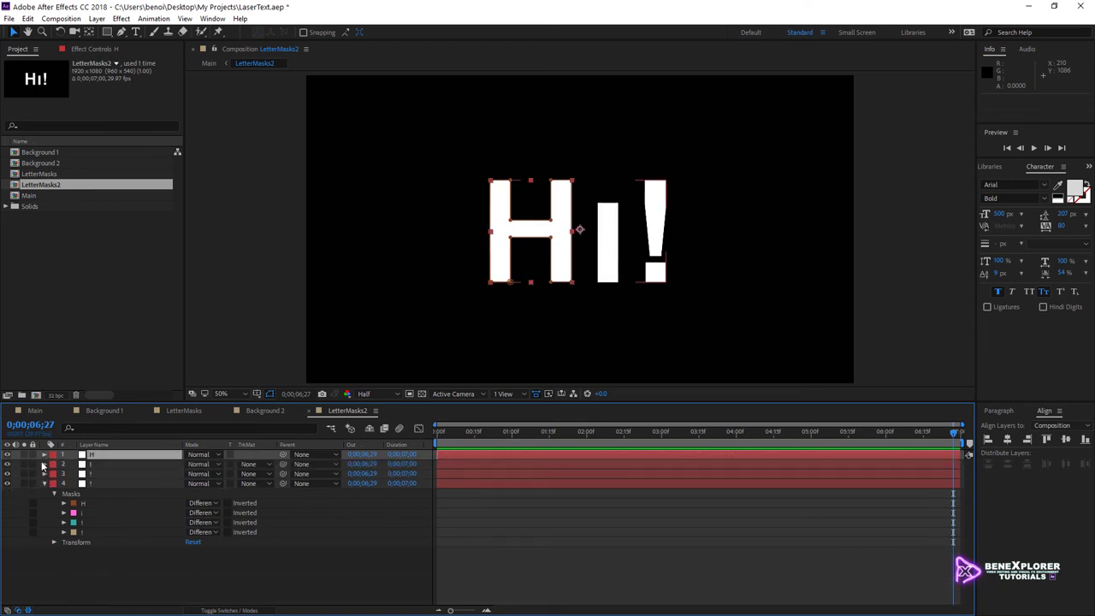
Step: Delete the surplus masks from the i and two ! layers, leaving the i, the exclamation stem and its dot on separate layers
left_click(44, 463)
left_click(44, 464)
left_click(44, 473)
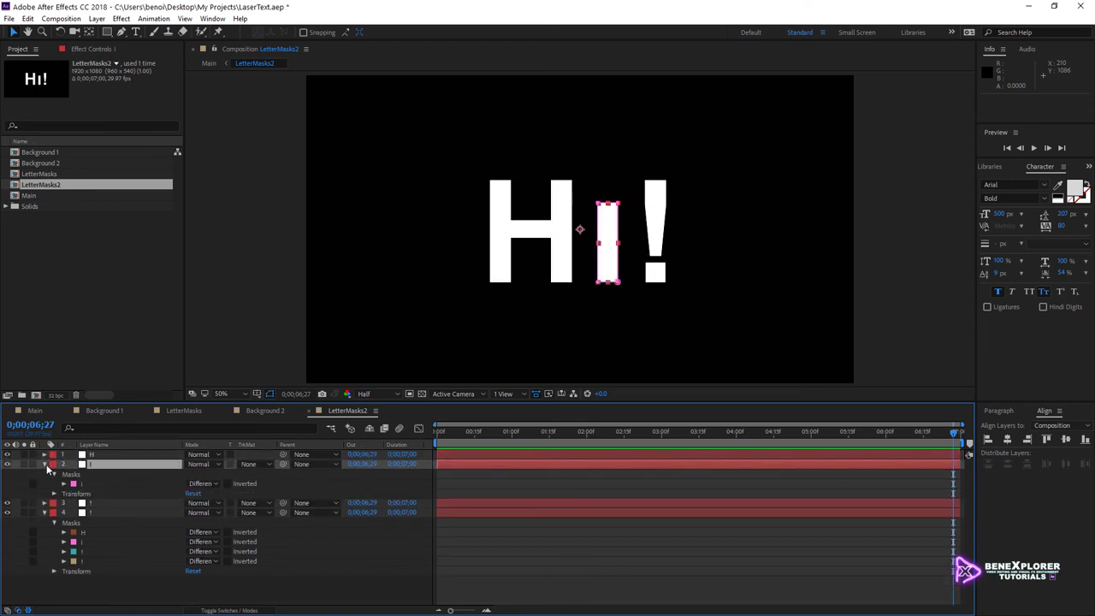
left_click(83, 492)
left_click(89, 502, "ctrl")
left_click(89, 521, "ctrl")
key("Delete")
left_click(44, 473)
left_click(83, 503)
left_click(91, 522, "shift")
key("Delete")
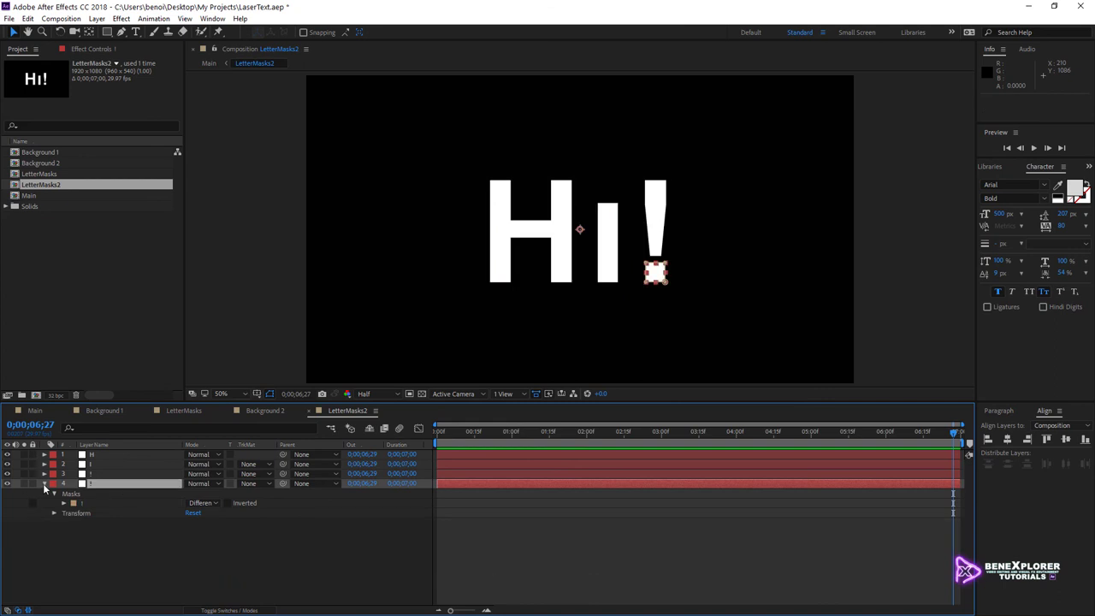
left_click(44, 484)
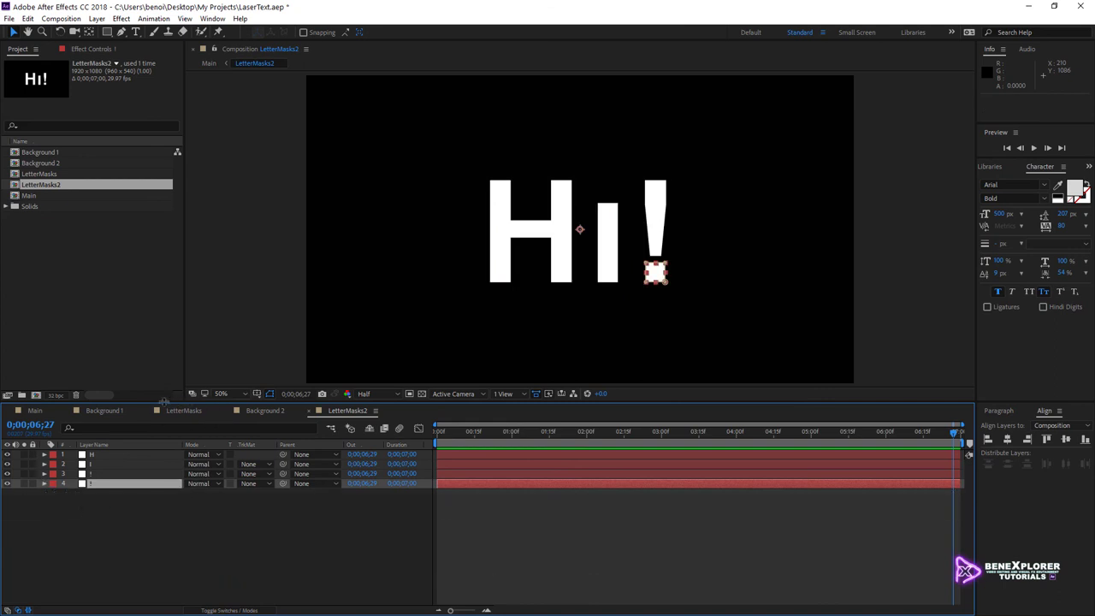
Step: Copy the Saber effect from the first B layer in the LetterMasks composition
left_click(188, 411)
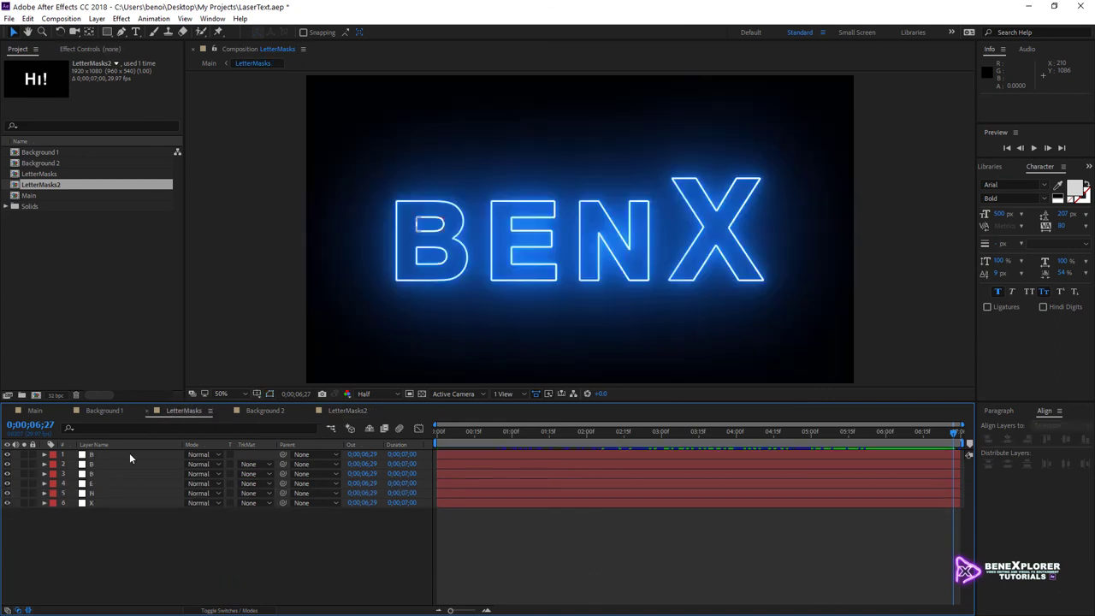
left_click(129, 452)
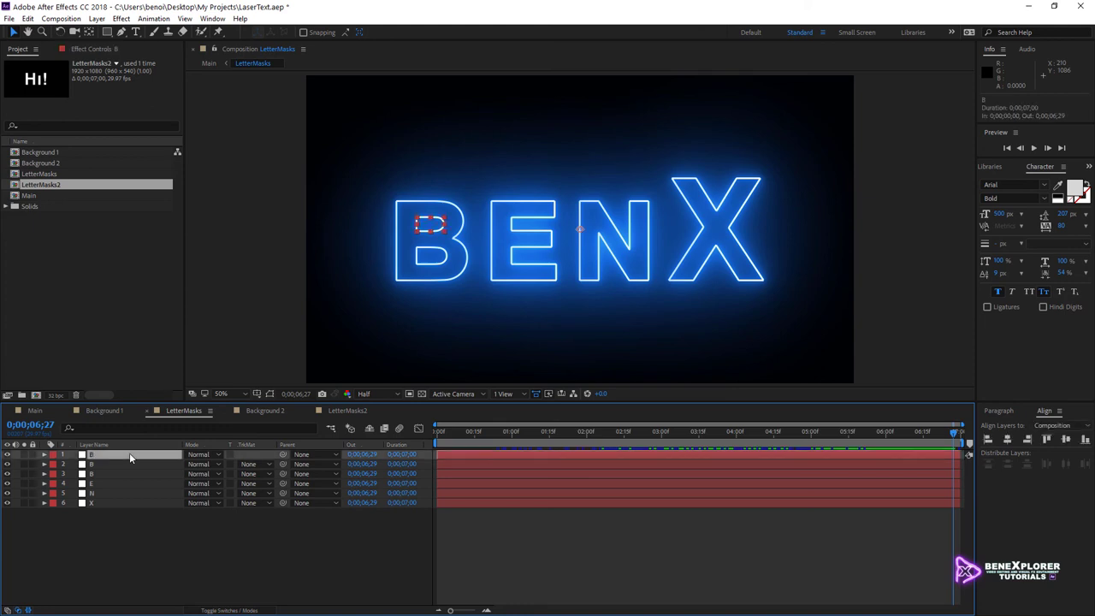
key("e")
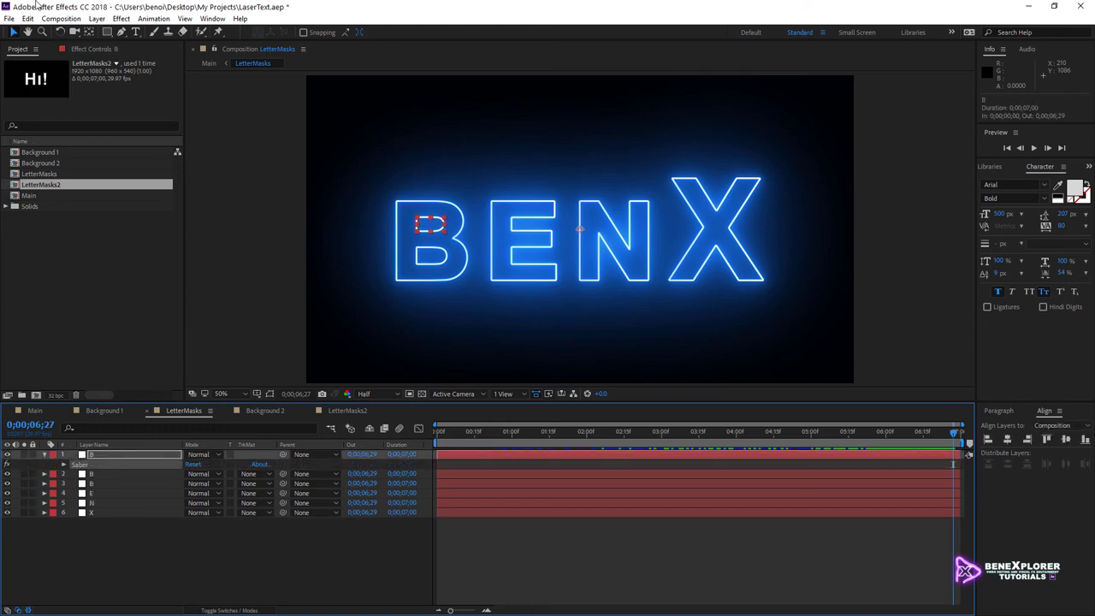
left_click(28, 19)
left_click(46, 86)
Step: Paste the Saber effect onto all four layers of LetterMasks2 and preview the animation from the start
left_click(341, 410)
left_click_drag(132, 494, 104, 453)
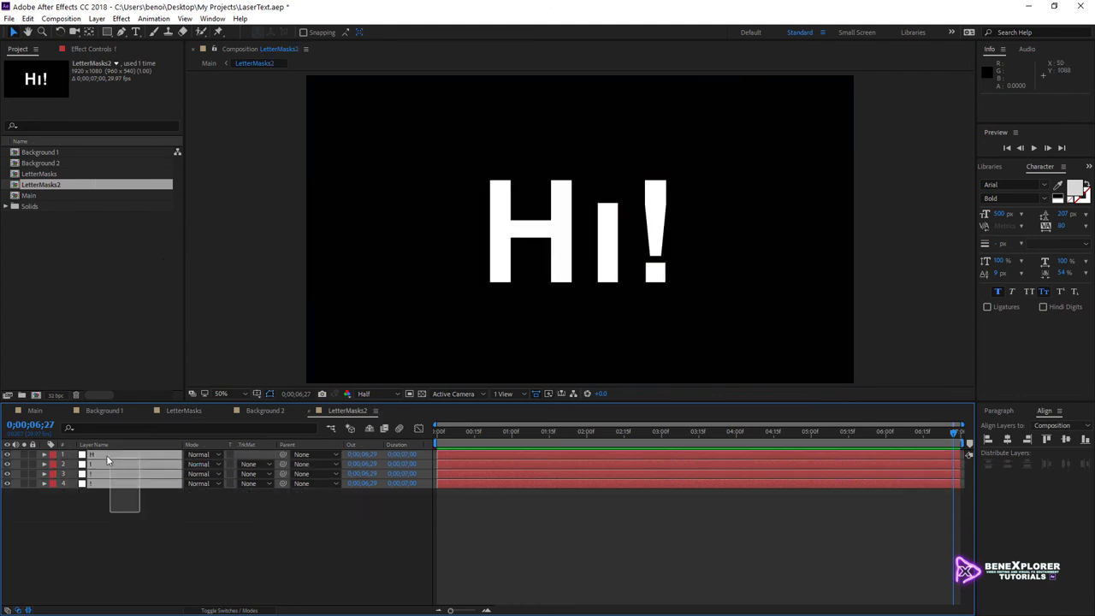
left_click(27, 18)
left_click(45, 136)
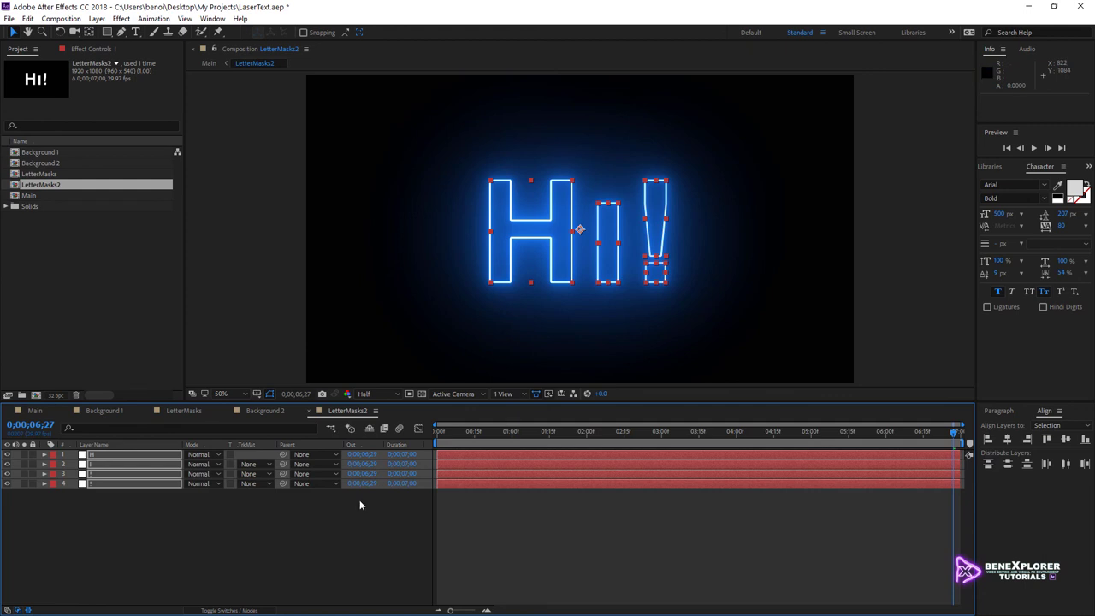
left_click(442, 432)
key("space")
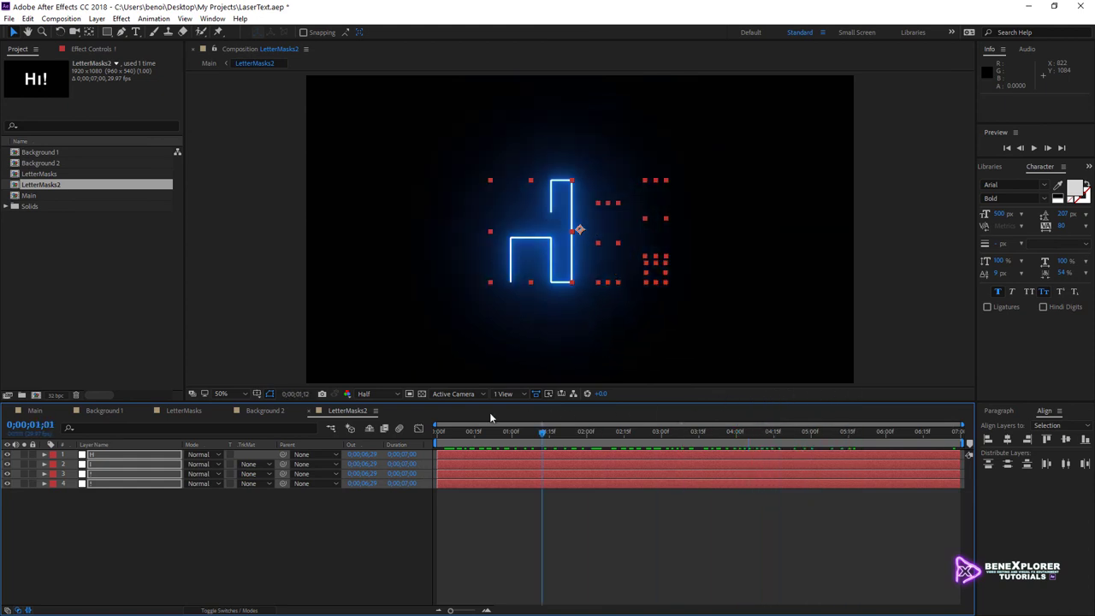
Step: Reverse the mask paths of all four LetterMasks2 layers with the ReverseMaskPath.jsx script and check the drawing direction
left_click_drag(189, 530, 112, 454)
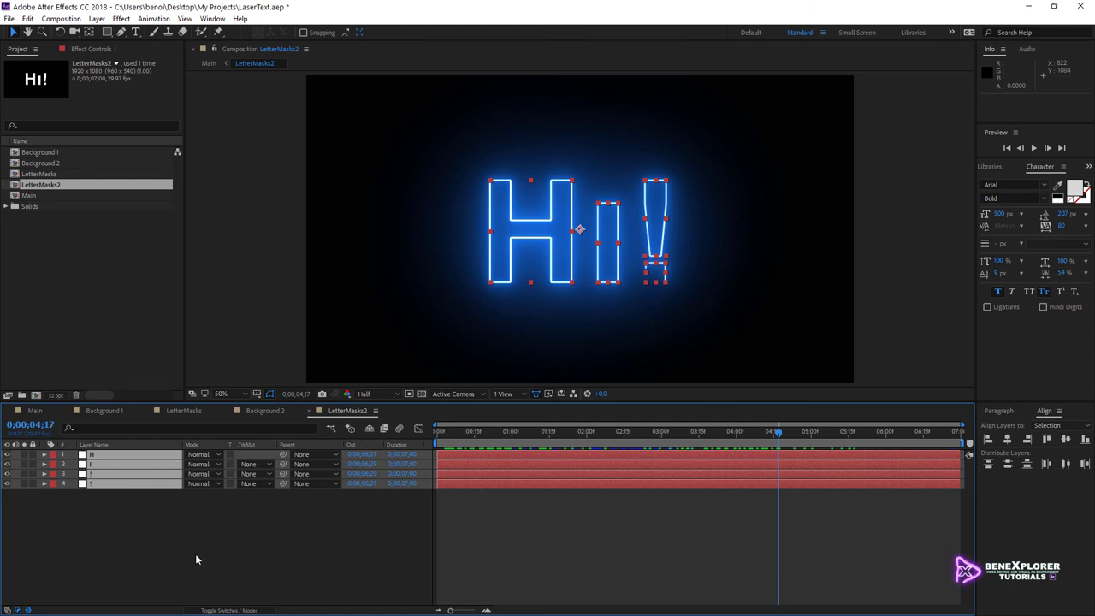
key("m")
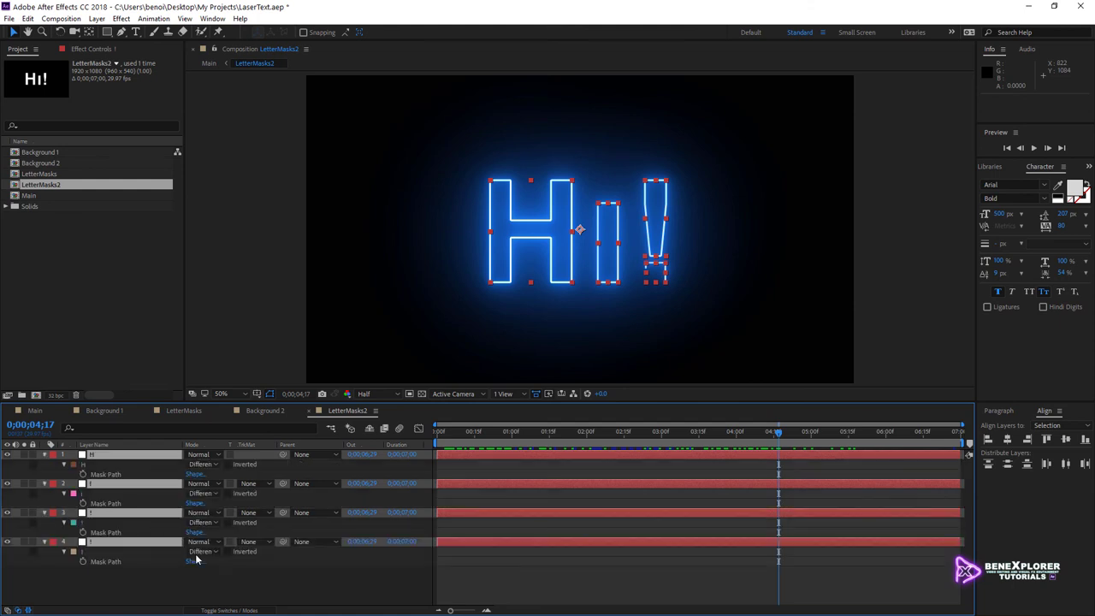
left_click(129, 475)
left_click(122, 503, "shift")
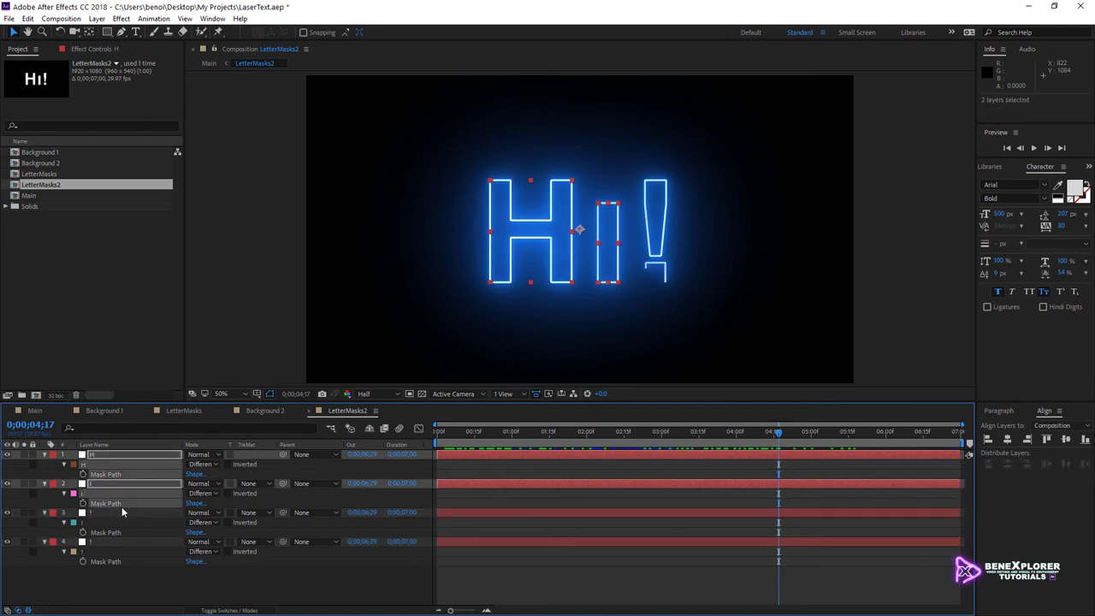
left_click(118, 531, "shift")
left_click(121, 560, "shift")
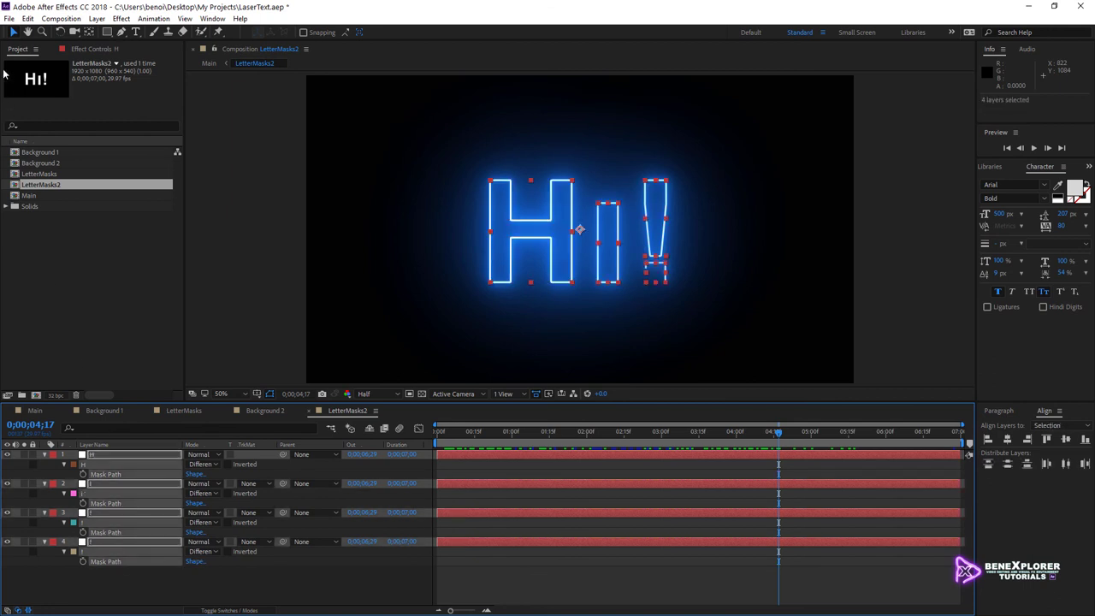
left_click(8, 18)
mouse_move(55, 327)
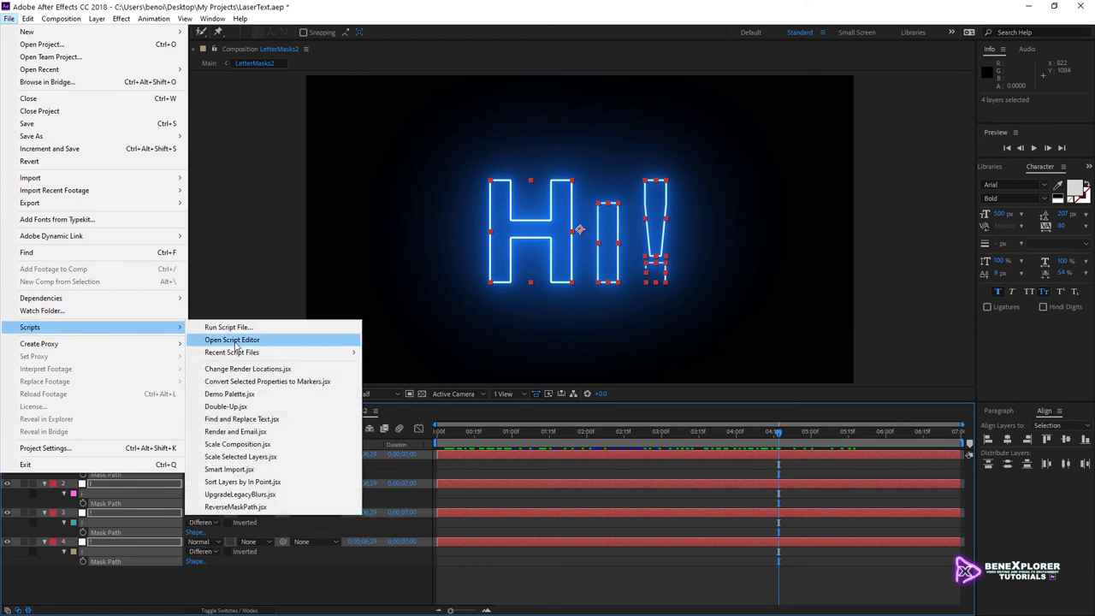
left_click(235, 507)
left_click(588, 355)
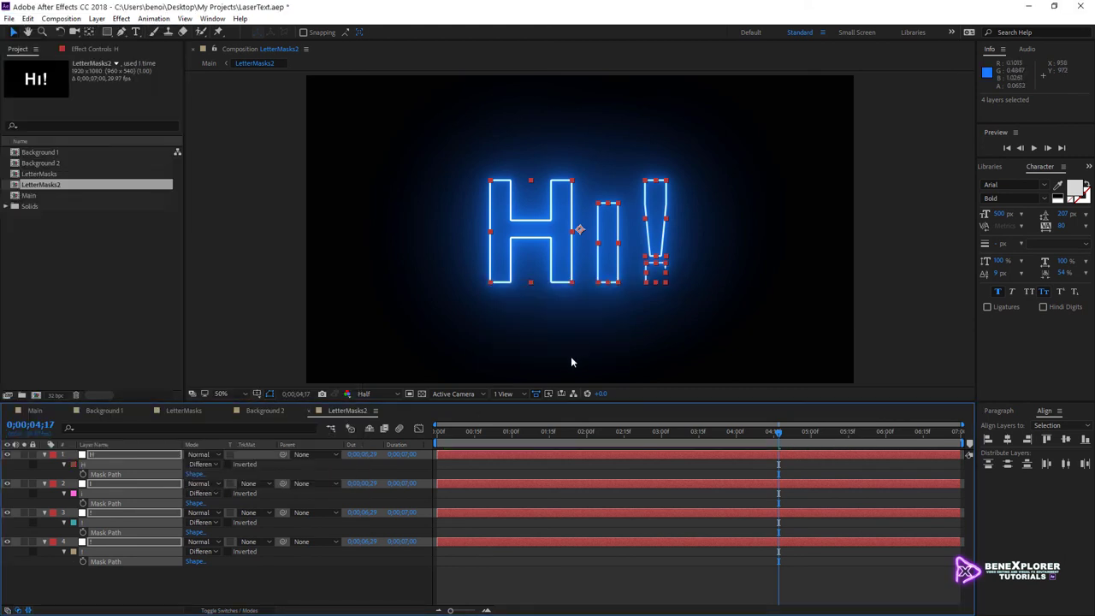
mouse_move(440, 430)
left_mouse_down()
mouse_move(778, 415)
mouse_move(495, 419)
mouse_move(569, 423)
left_mouse_up()
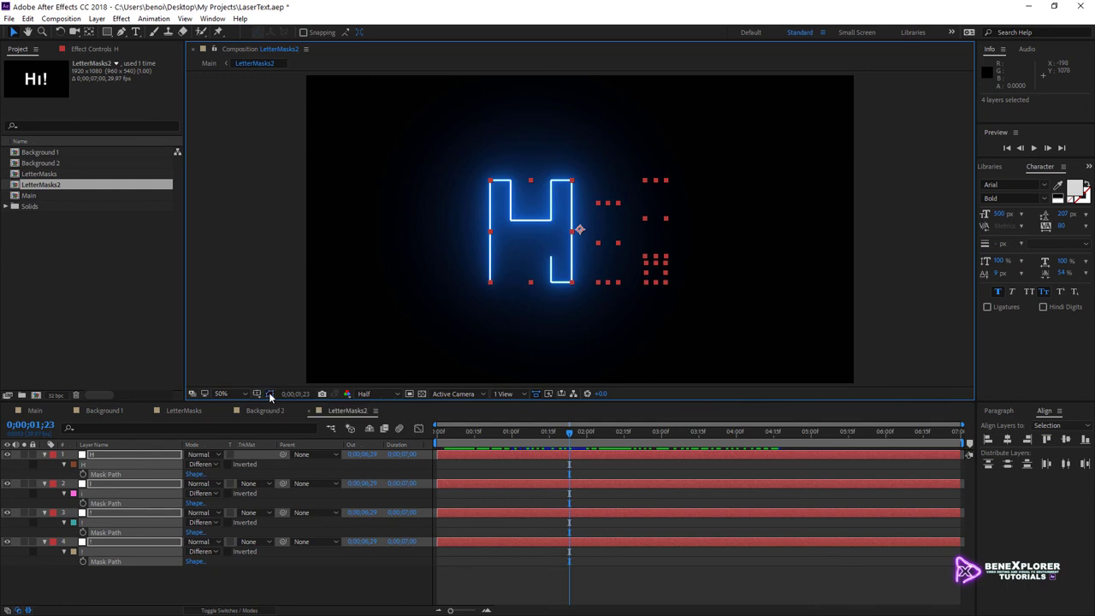
Step: Set the upper-left corner as the first vertex of the H mask and of the i mask
left_click(44, 543)
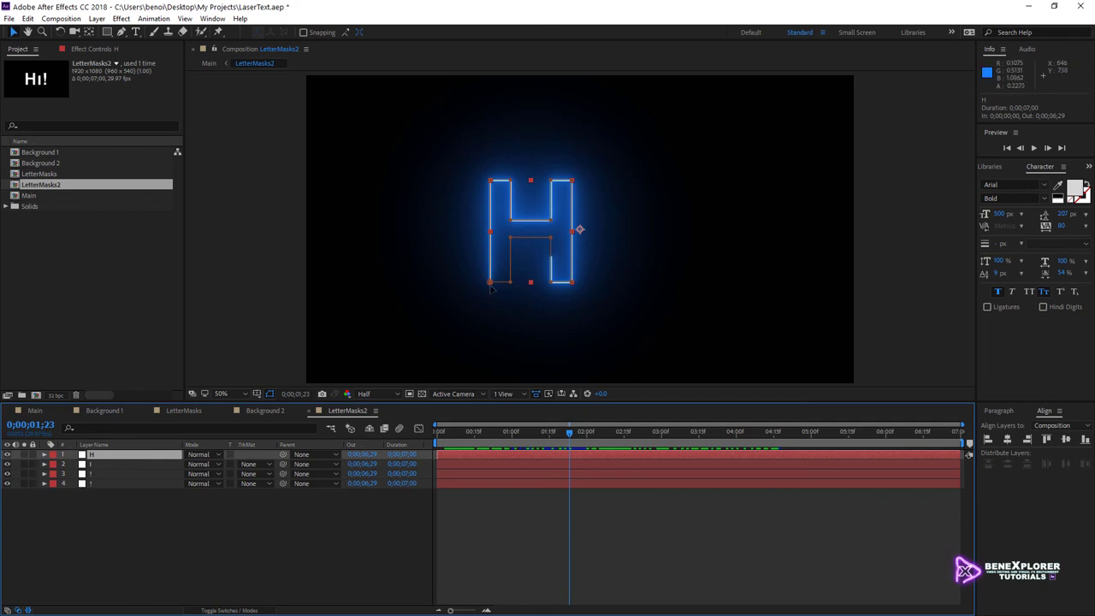
right_click(494, 182)
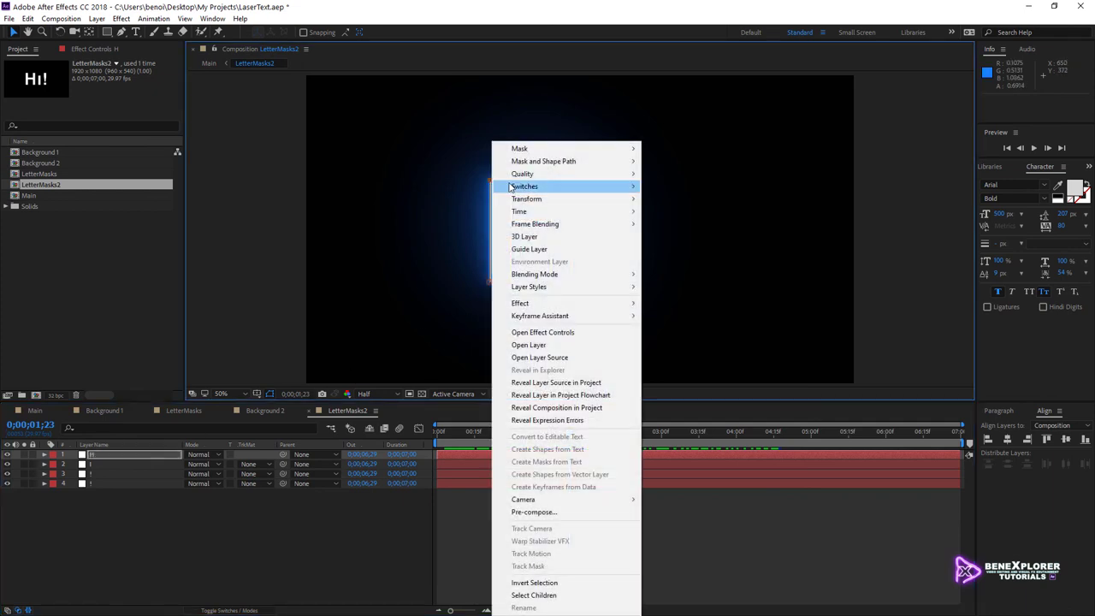
mouse_move(547, 161)
left_click(702, 190)
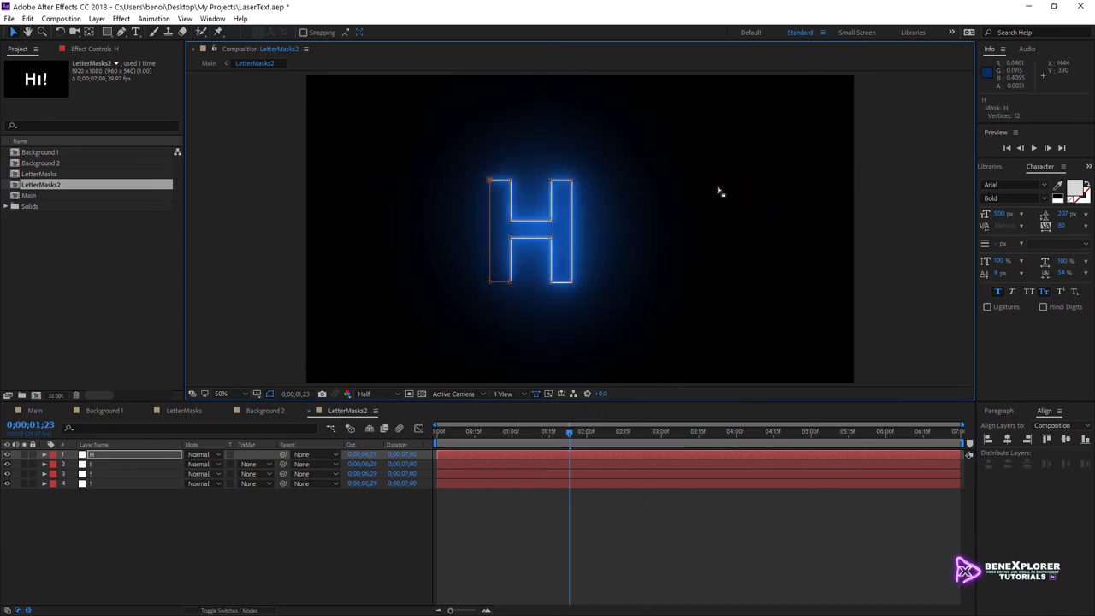
left_click(146, 463)
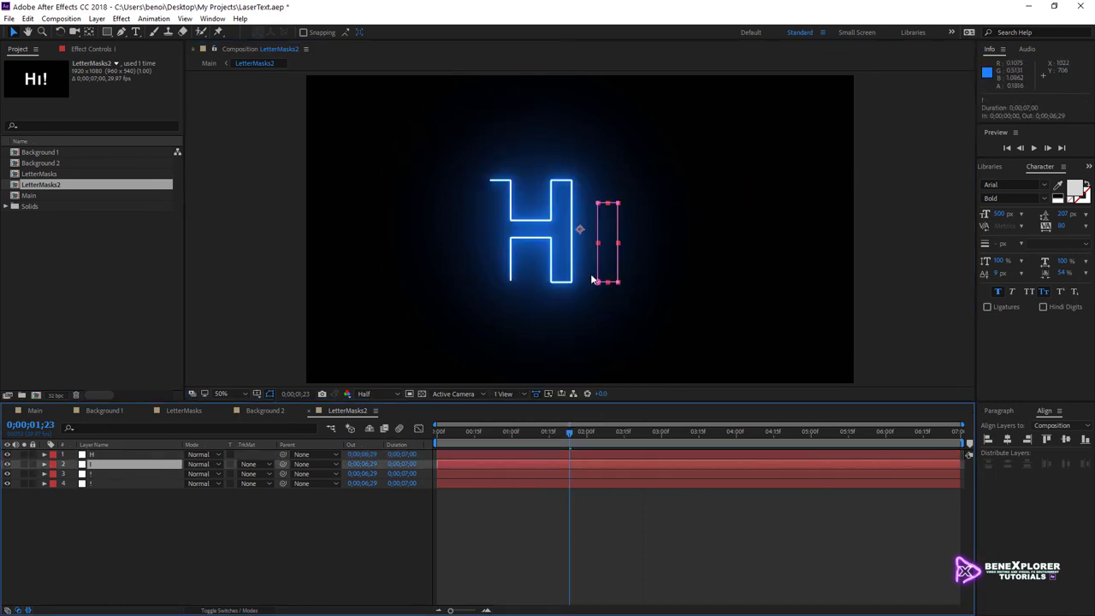
right_click(597, 206)
mouse_move(650, 161)
left_click(796, 188)
Step: Set the first vertex at the upper-left of the exclamation mark's stem mask and of its dot mask
left_click(146, 473)
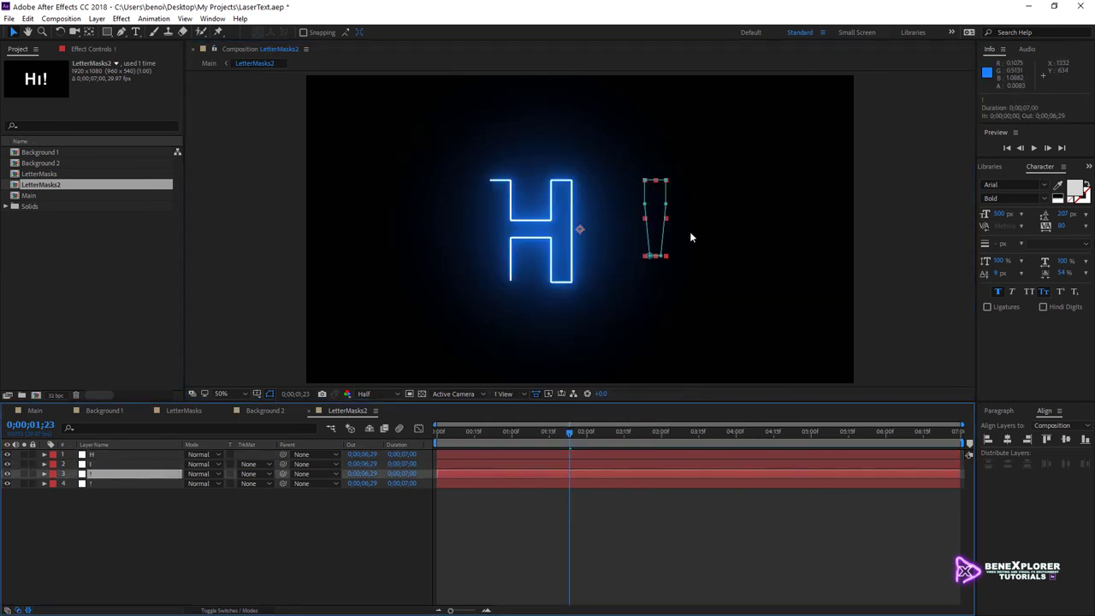
right_click(647, 226)
mouse_move(695, 161)
left_click(832, 190)
left_click(146, 483)
right_click(646, 266)
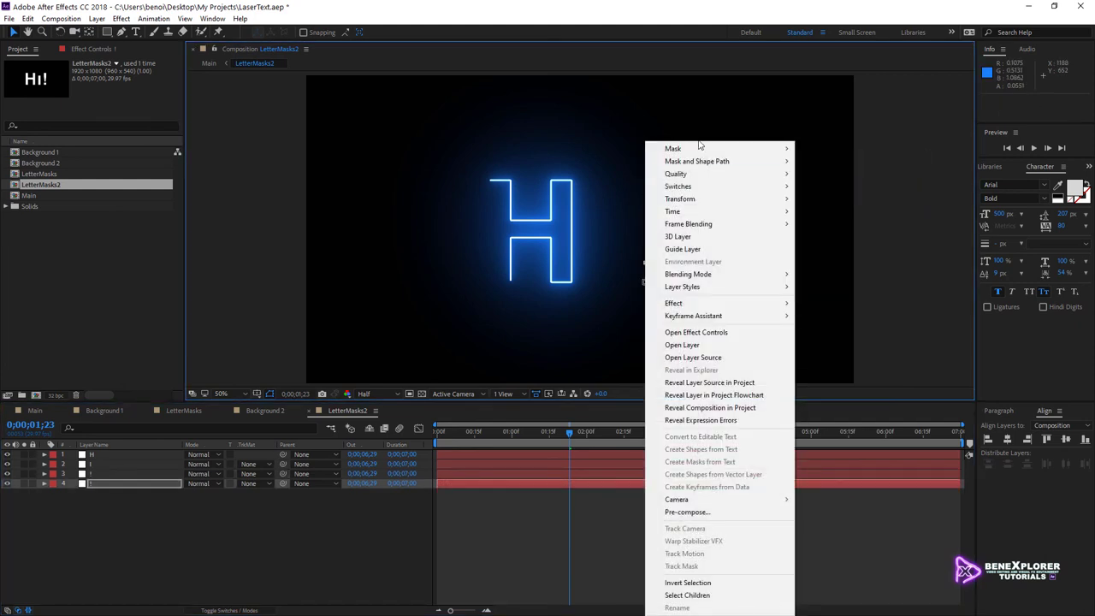
left_click(832, 190)
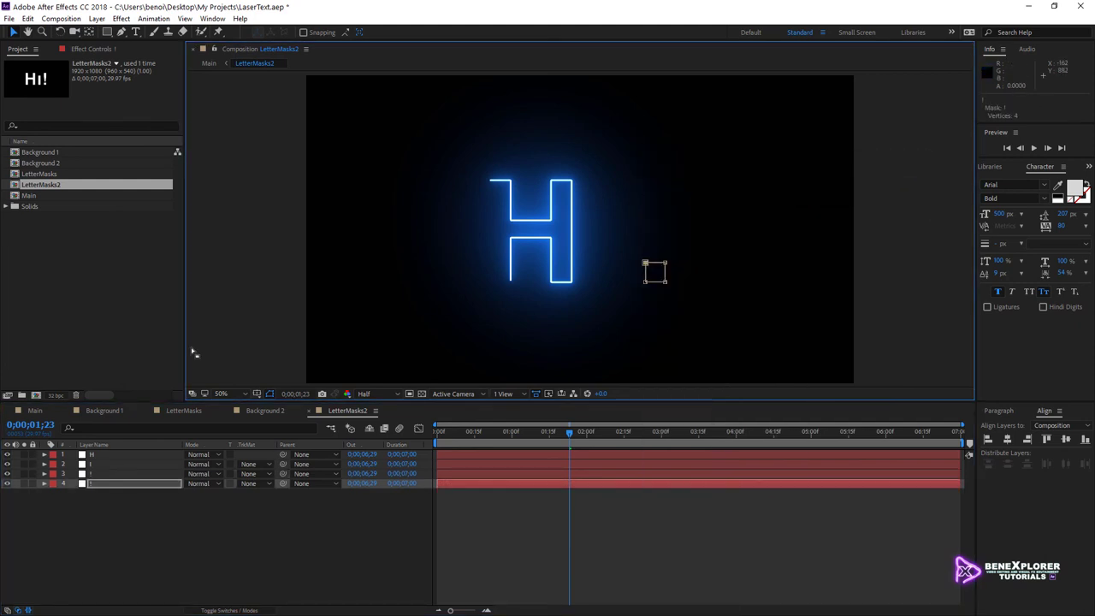
Step: Return to the Main composition and rename the LetterMasks2 composition as LetterMasks
left_click(35, 410)
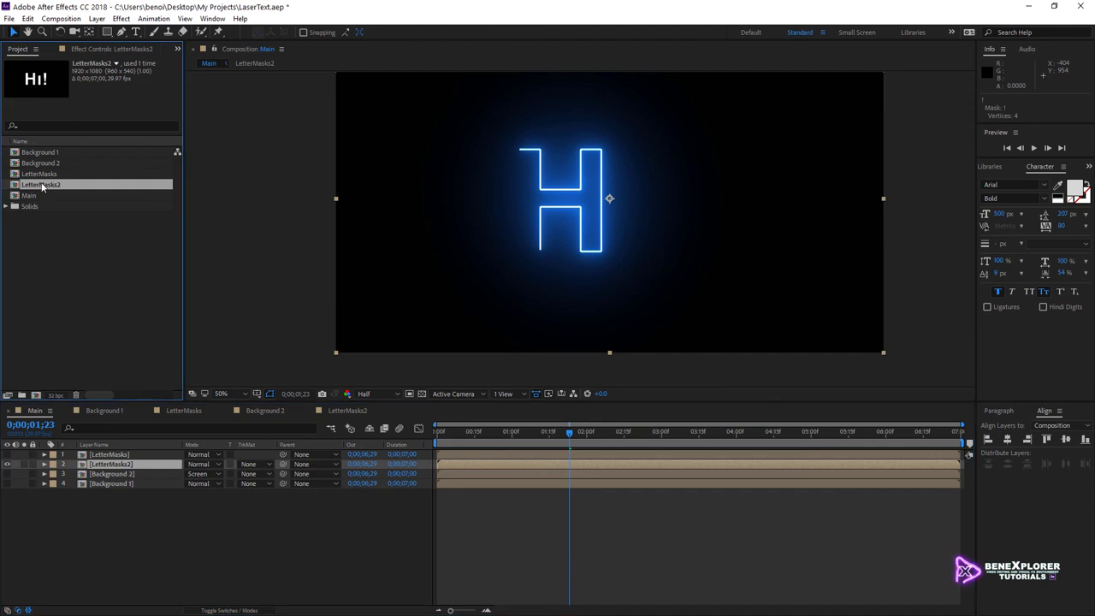
key("Return")
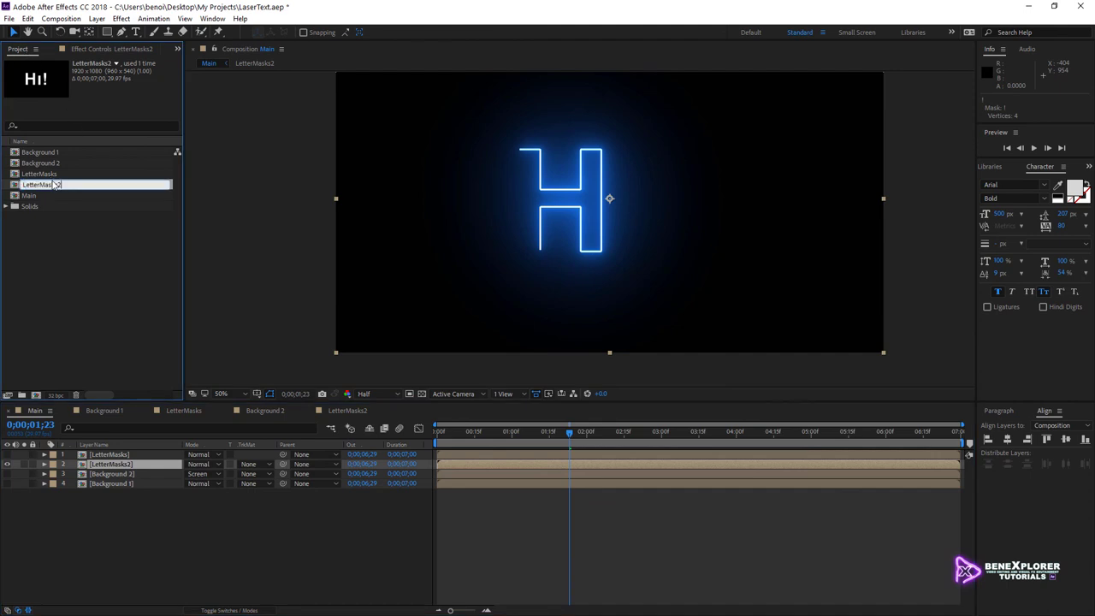
key("Return")
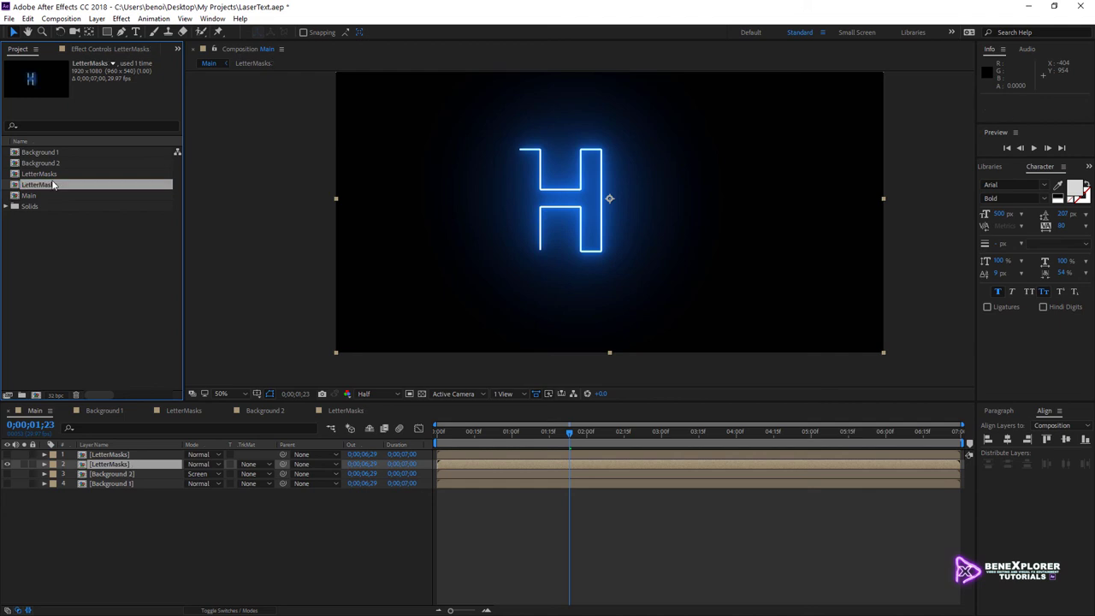
Step: Delete the original LetterMasks composition with the BenX text from the project
left_click(50, 174)
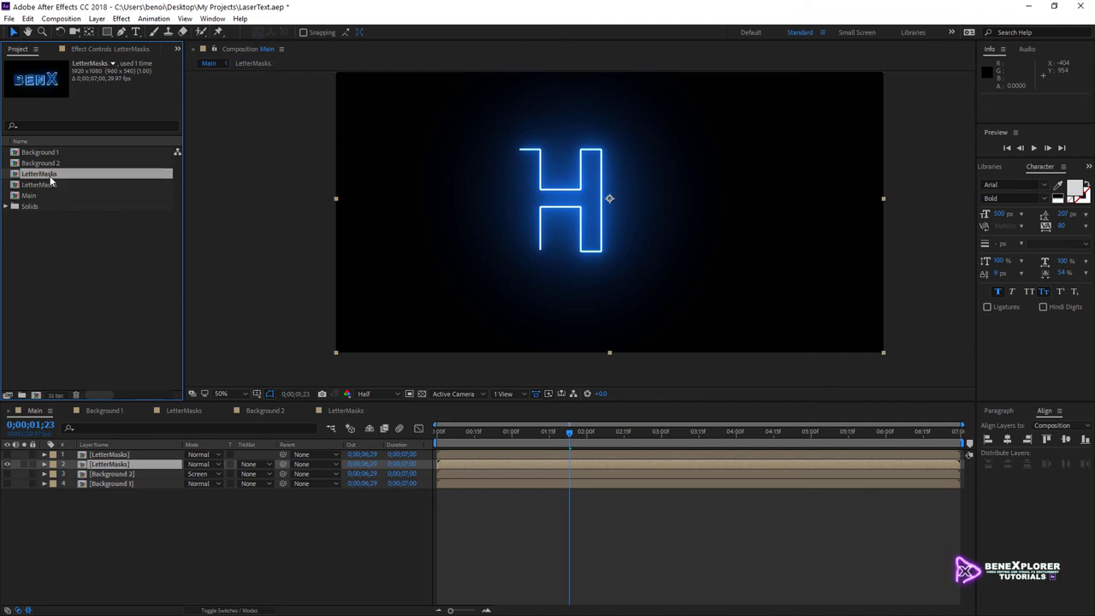
key("Delete")
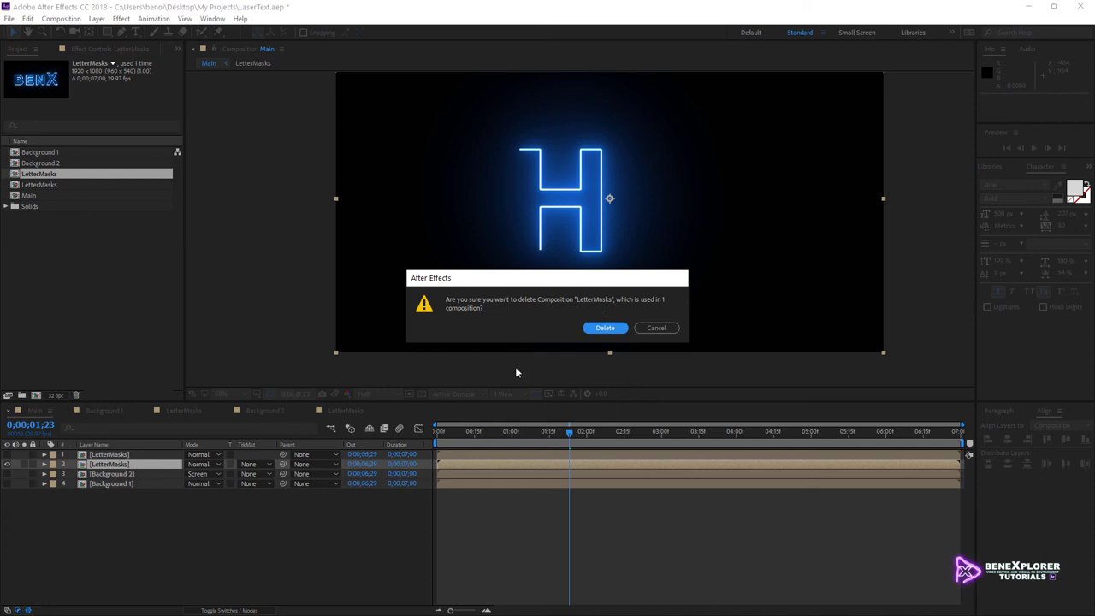
left_click(615, 328)
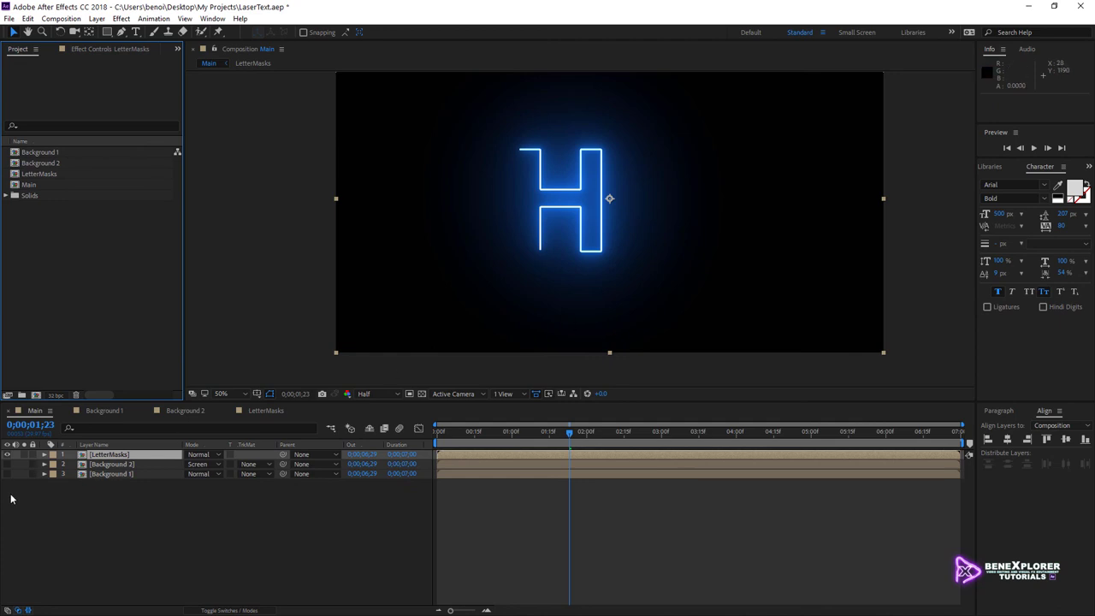
Step: Make the Background 1 and Background 2 layers visible in Main and preview the animation from near its start
left_click_drag(7, 464, 7, 473)
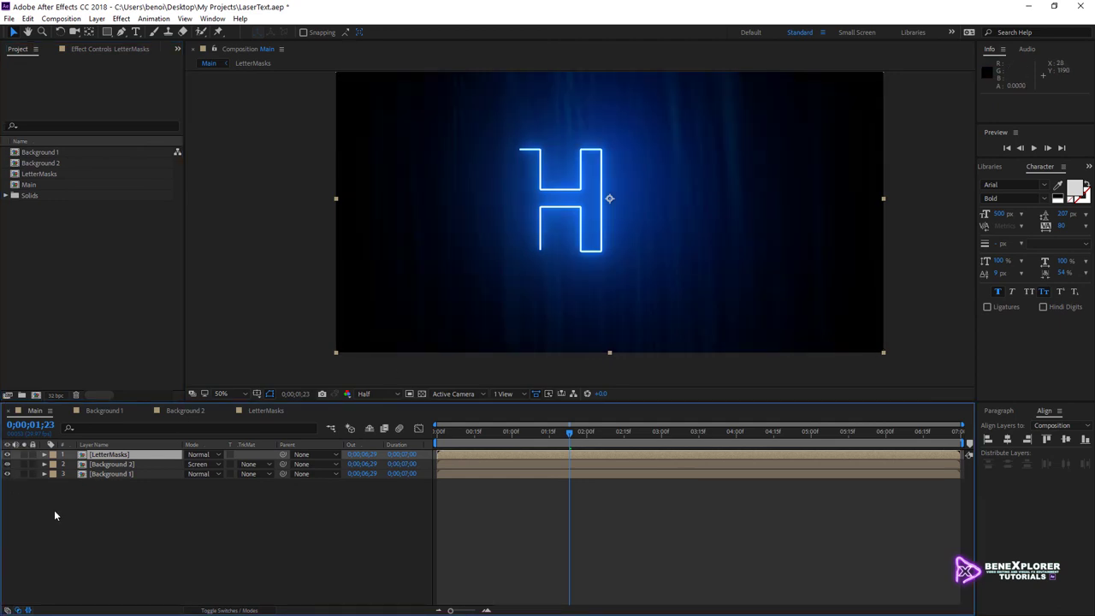
left_click(473, 434)
key("space")
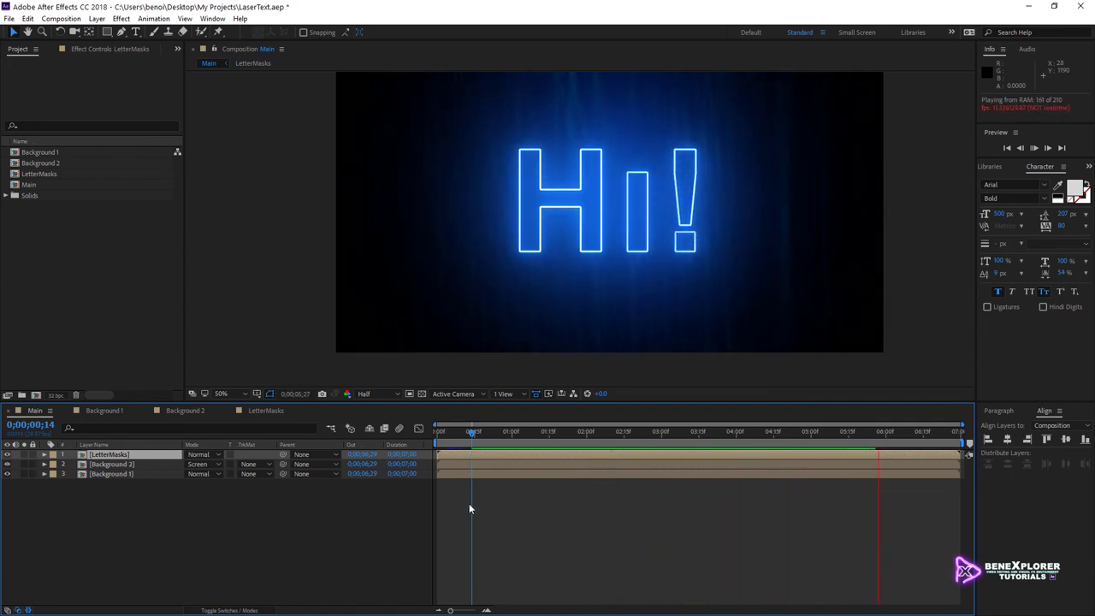
key("space")
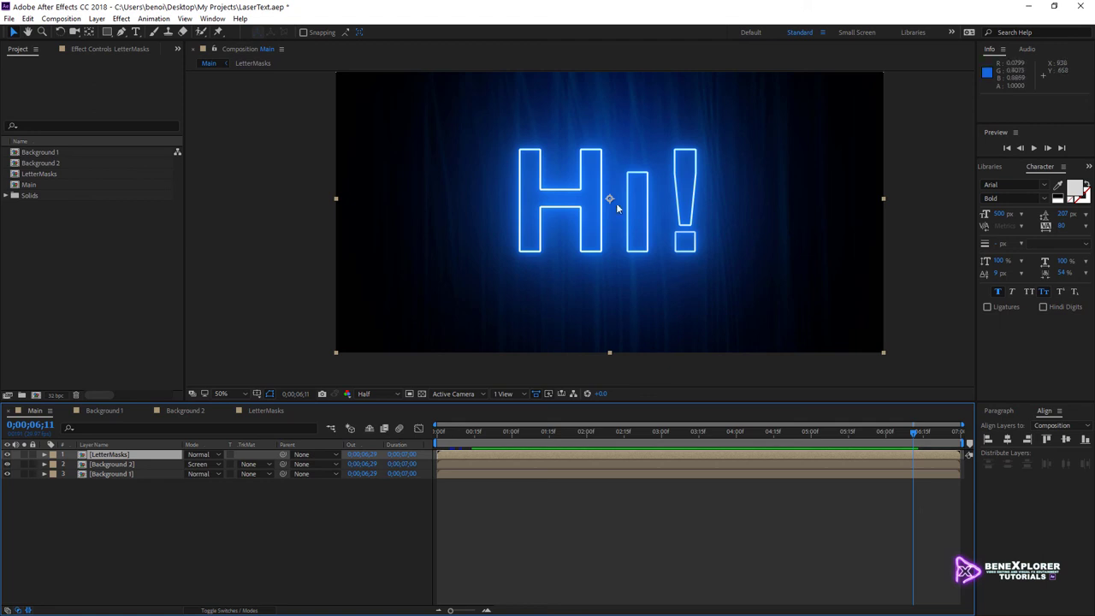
Step: In LetterMasks, pull the inner end corners of the H mask's uprights outward and toward the letter's centre line to slant all four ends
left_click(268, 411)
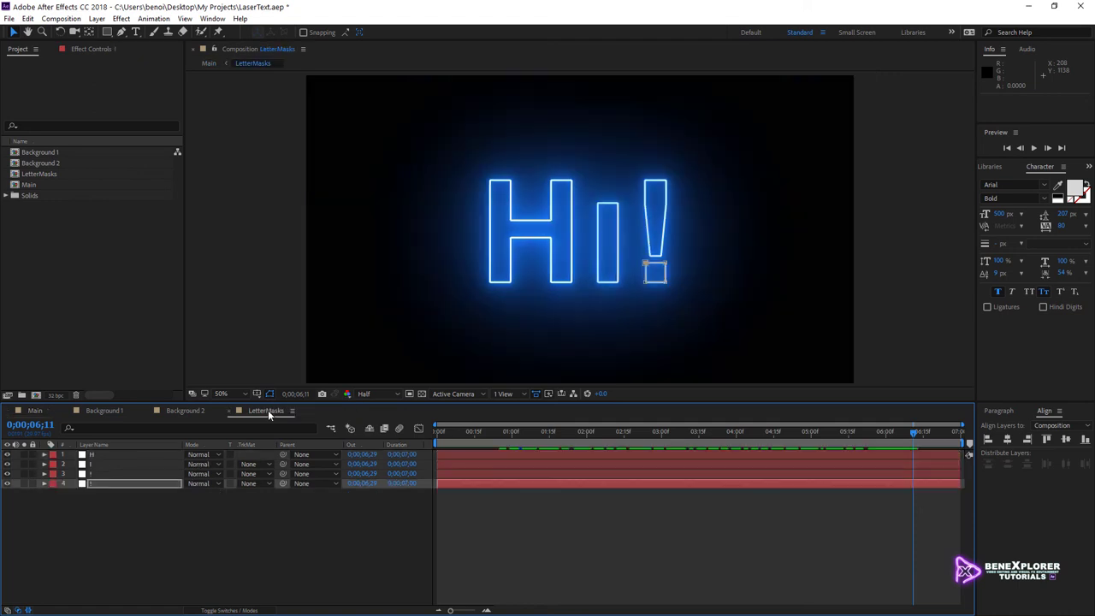
left_click(113, 454)
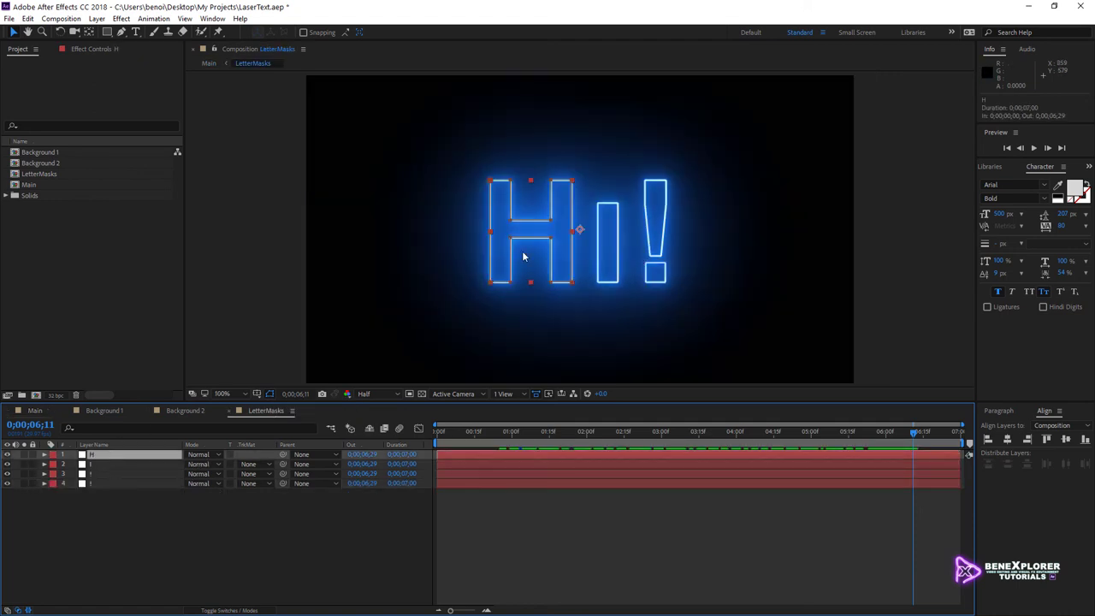
key("period")
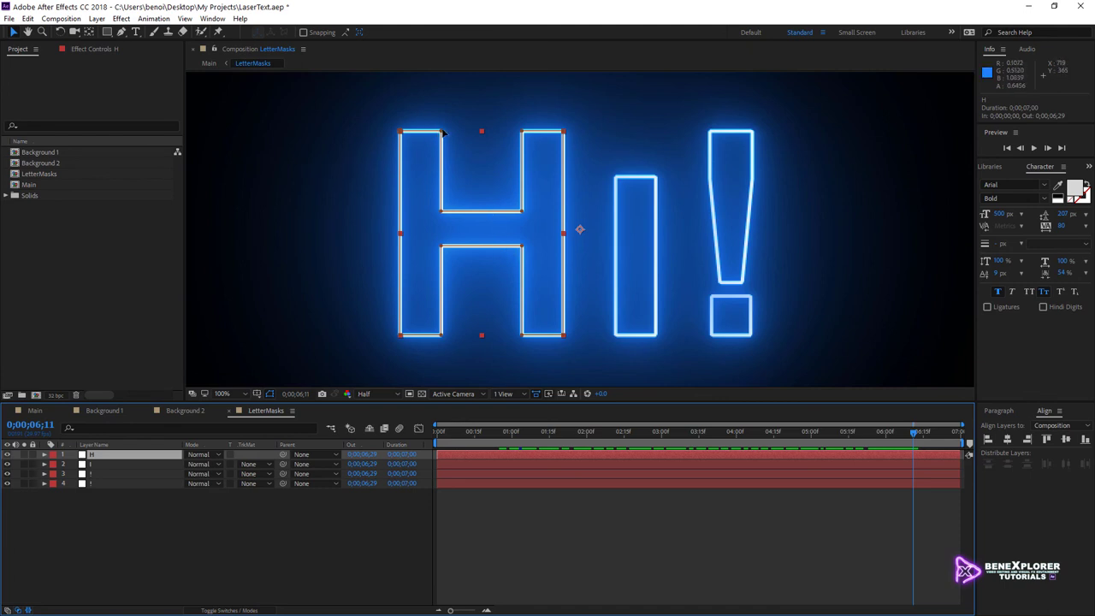
left_click_drag(442, 132, 451, 94)
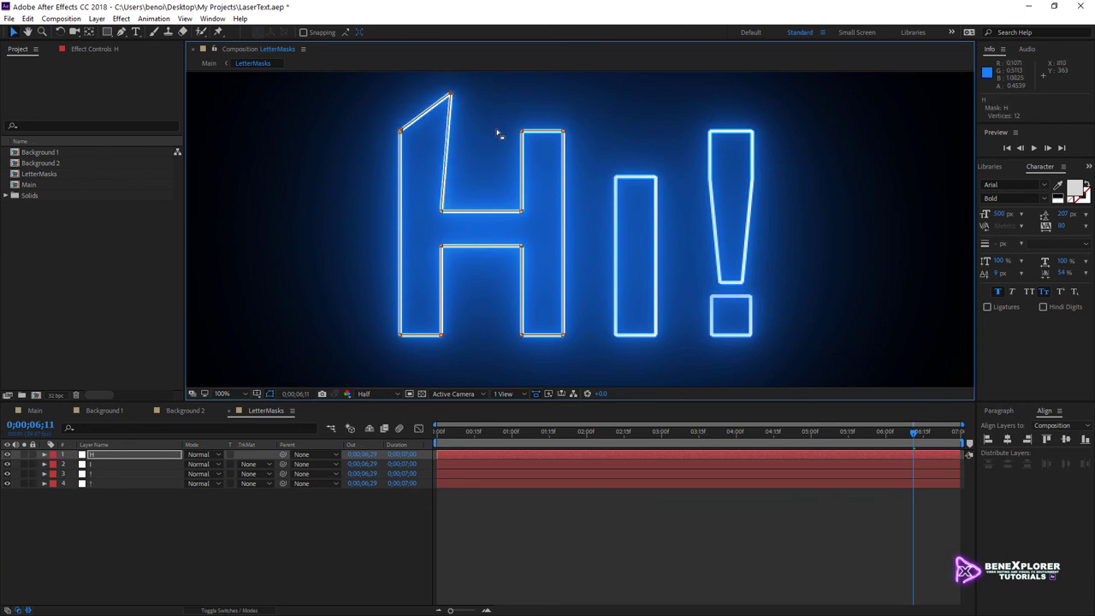
left_click_drag(521, 131, 505, 99)
left_click_drag(442, 336, 457, 368)
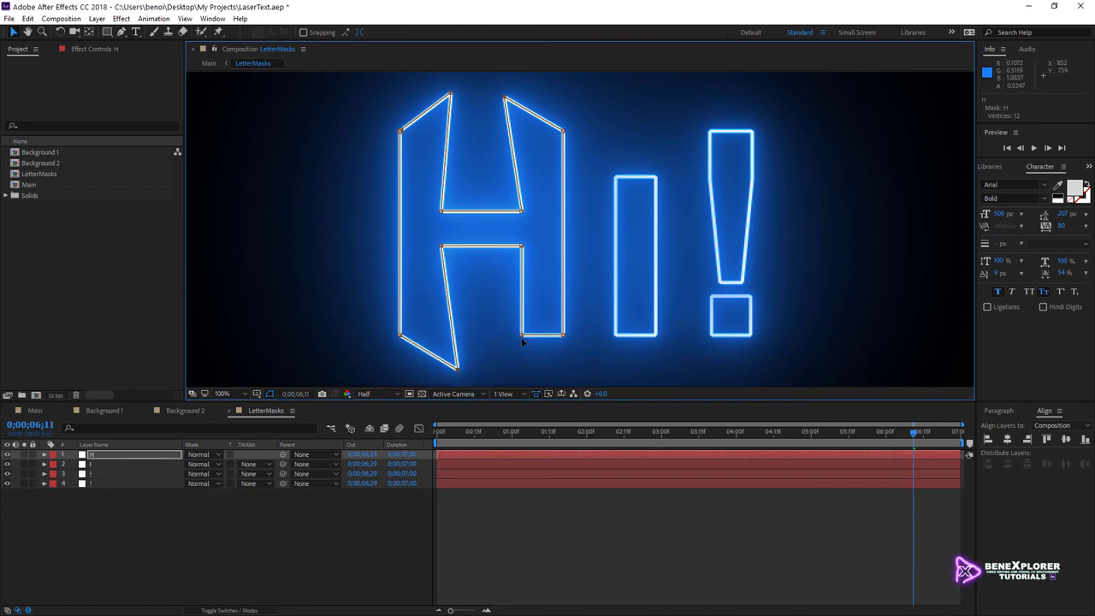
left_click_drag(521, 335, 492, 371)
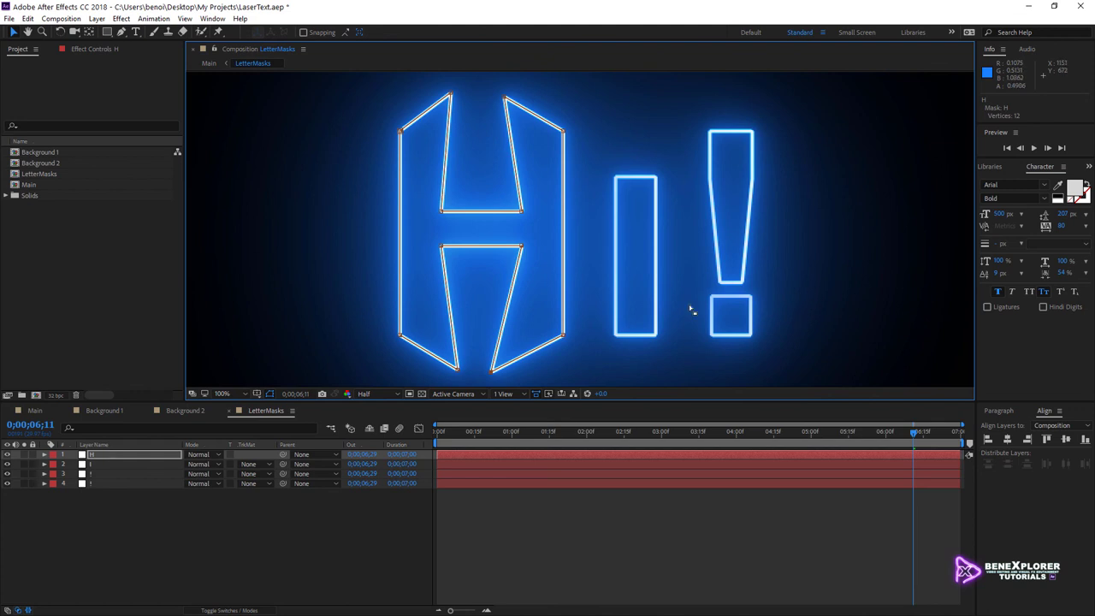
Step: Flare the exclamation dot's mask by pulling its two lower corners outward, and preview the Main composition from the start
left_click(160, 483)
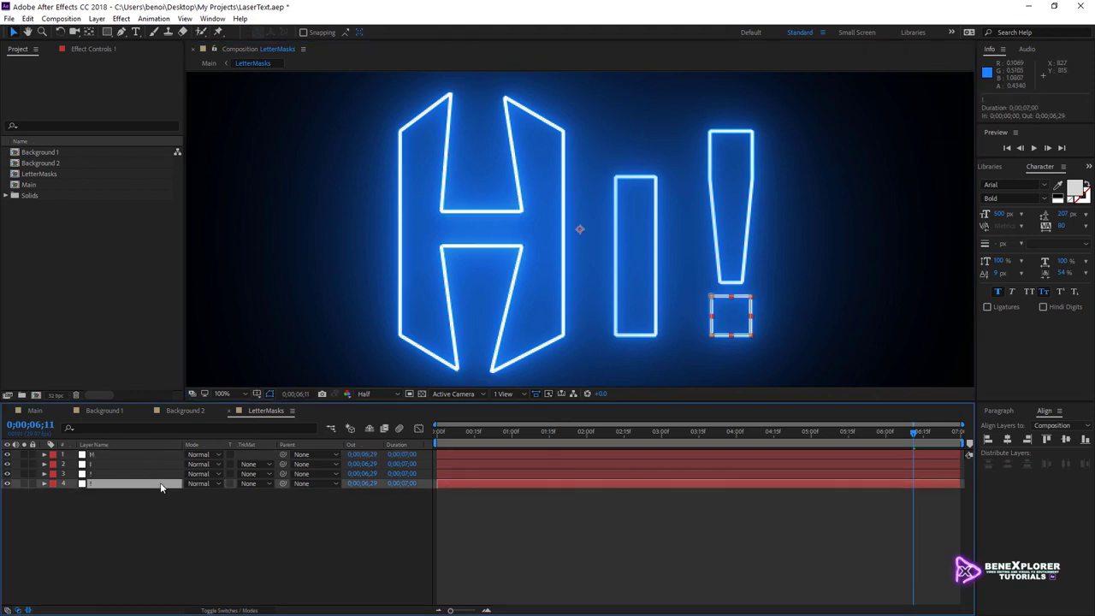
left_click_drag(711, 335, 761, 346)
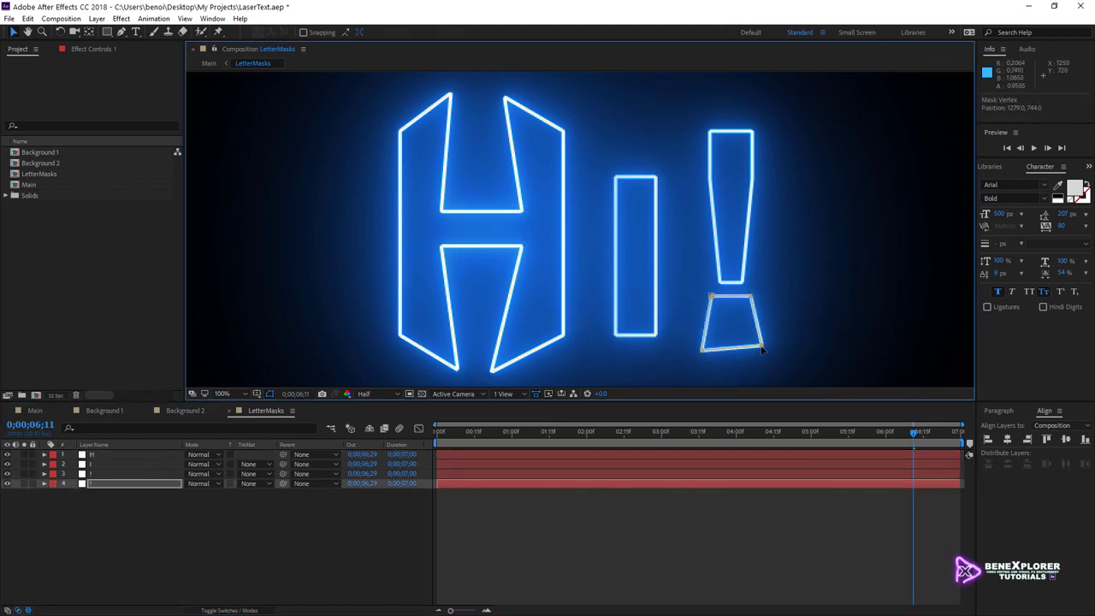
left_click(34, 411)
left_click(440, 425)
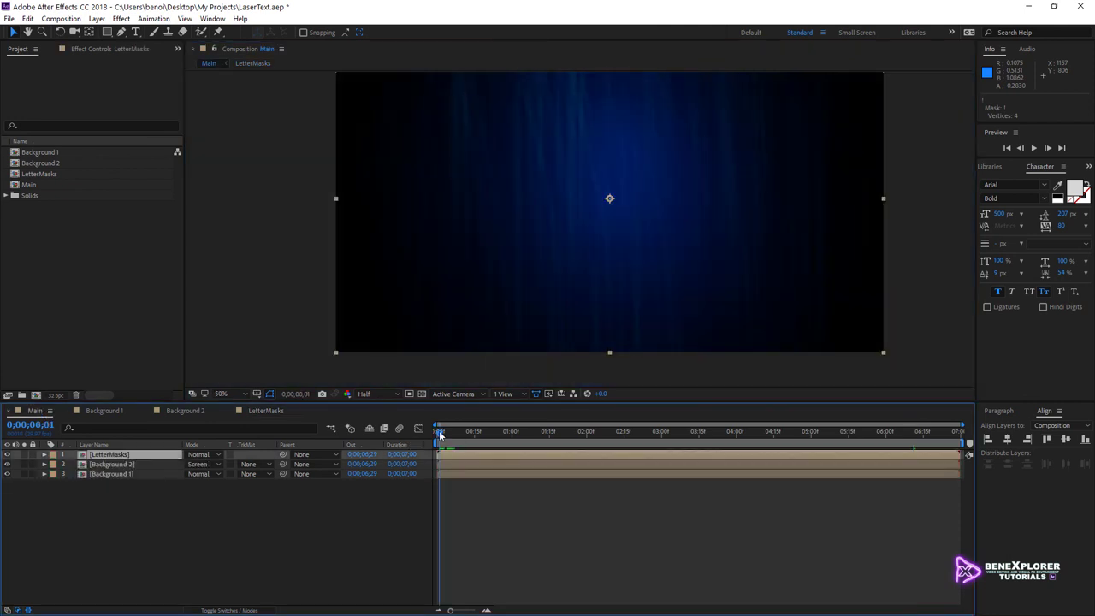
key("space")
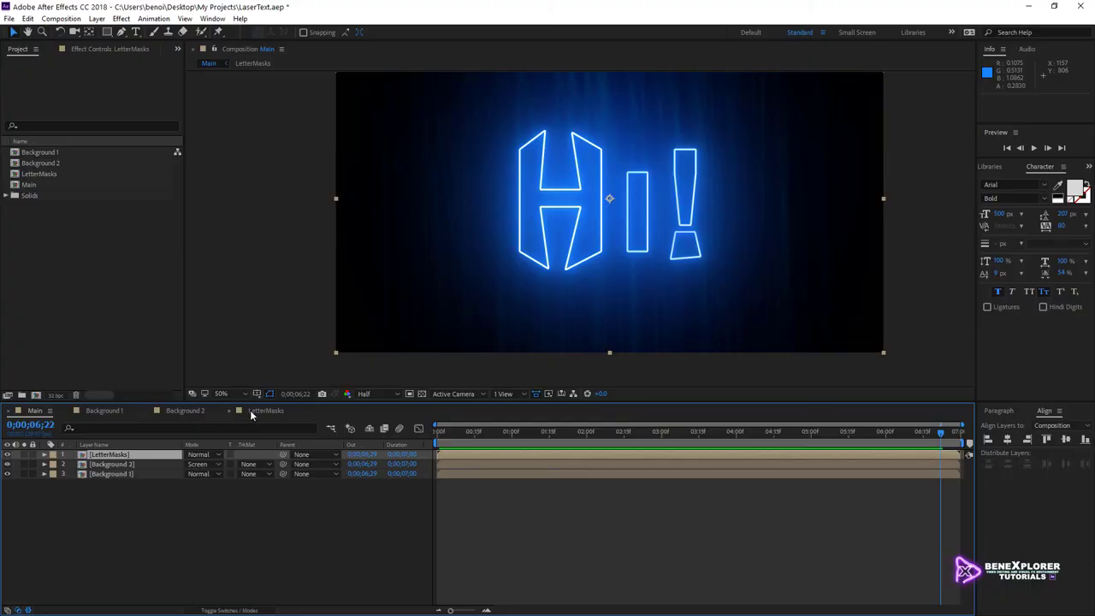
Step: Copy the glow colour's hex code 007FFF from the Saber effect on the H layer in LetterMasks
left_click(251, 409)
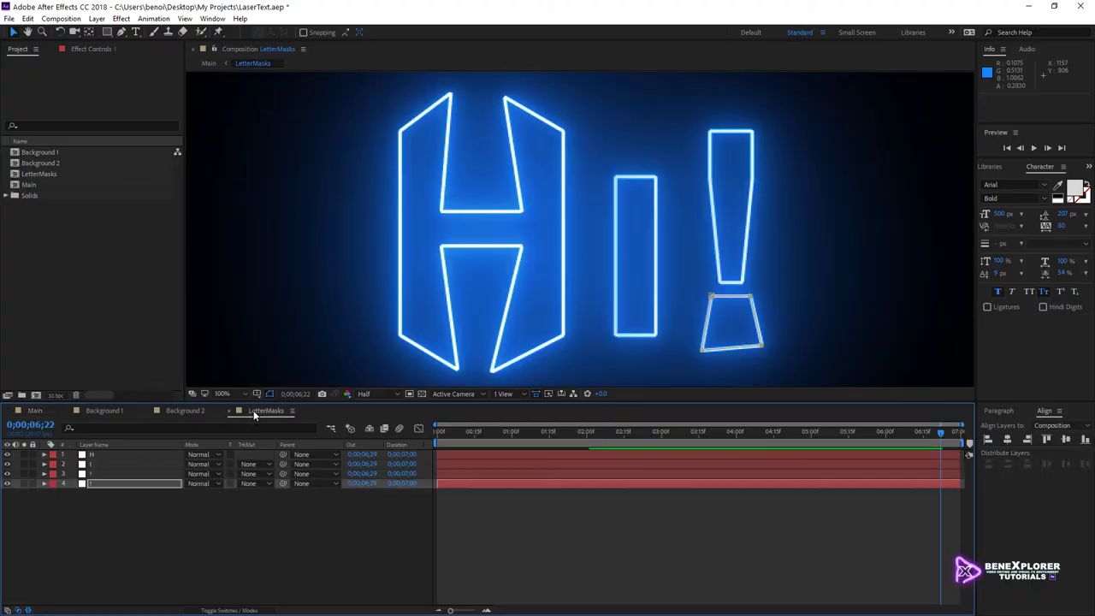
left_click(115, 453)
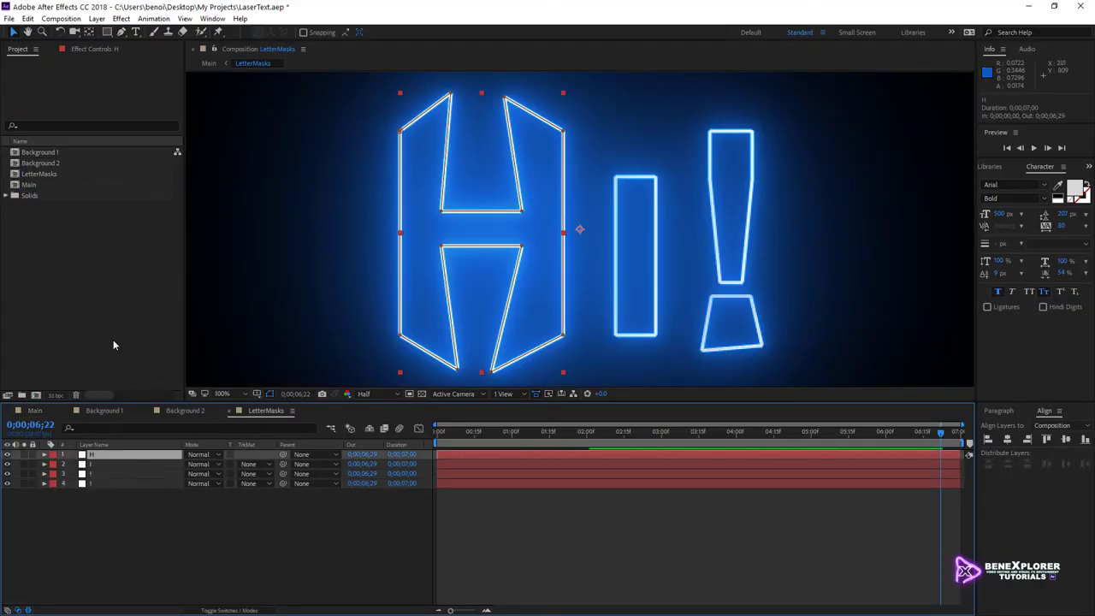
left_click(94, 49)
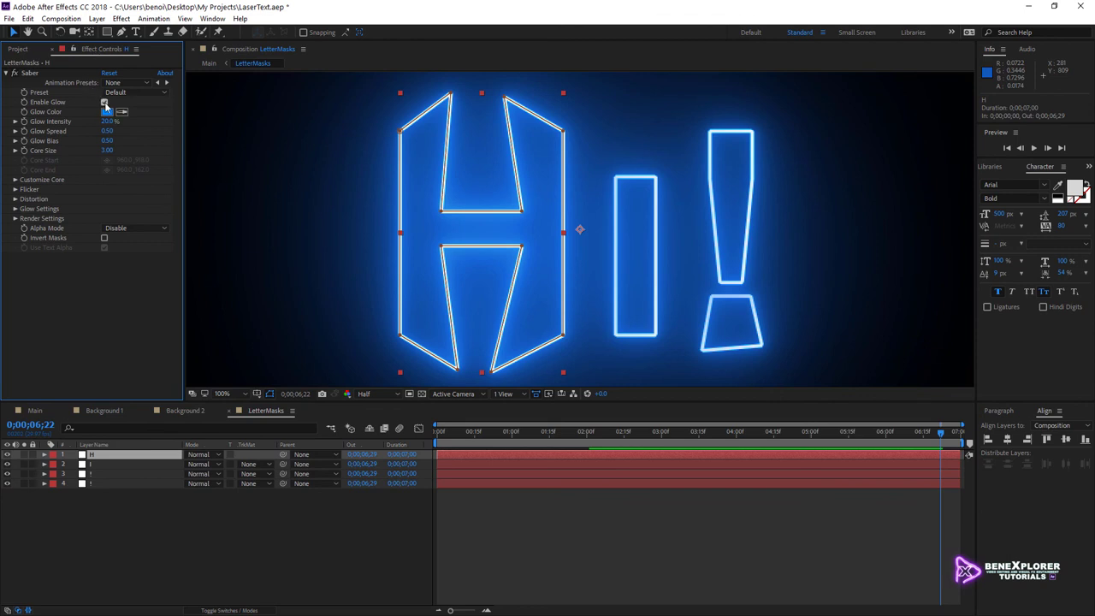
left_click(106, 112)
right_click(208, 162)
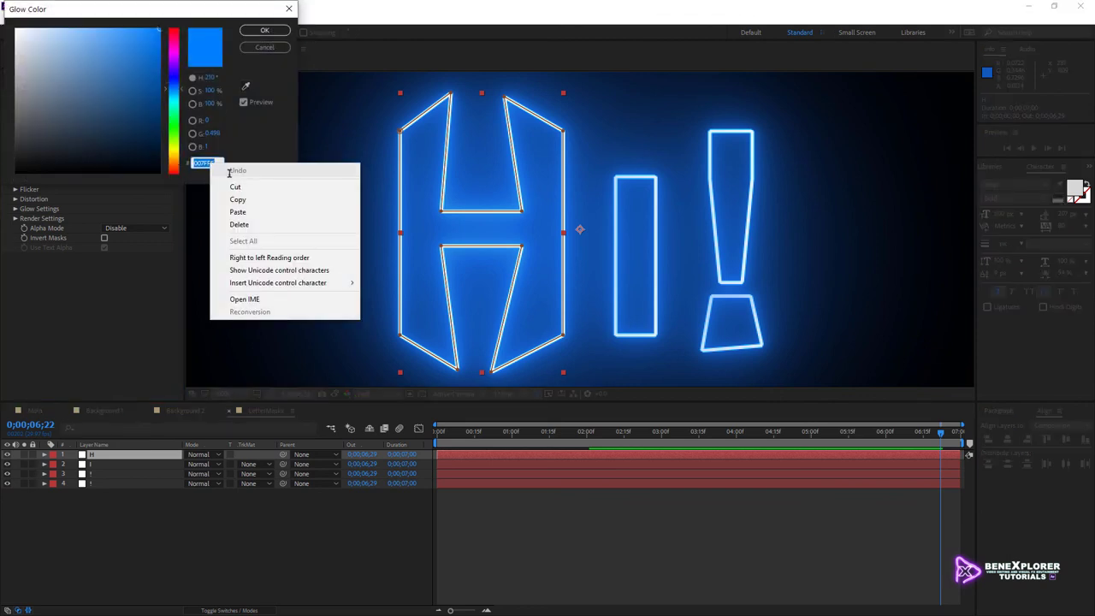
left_click(269, 200)
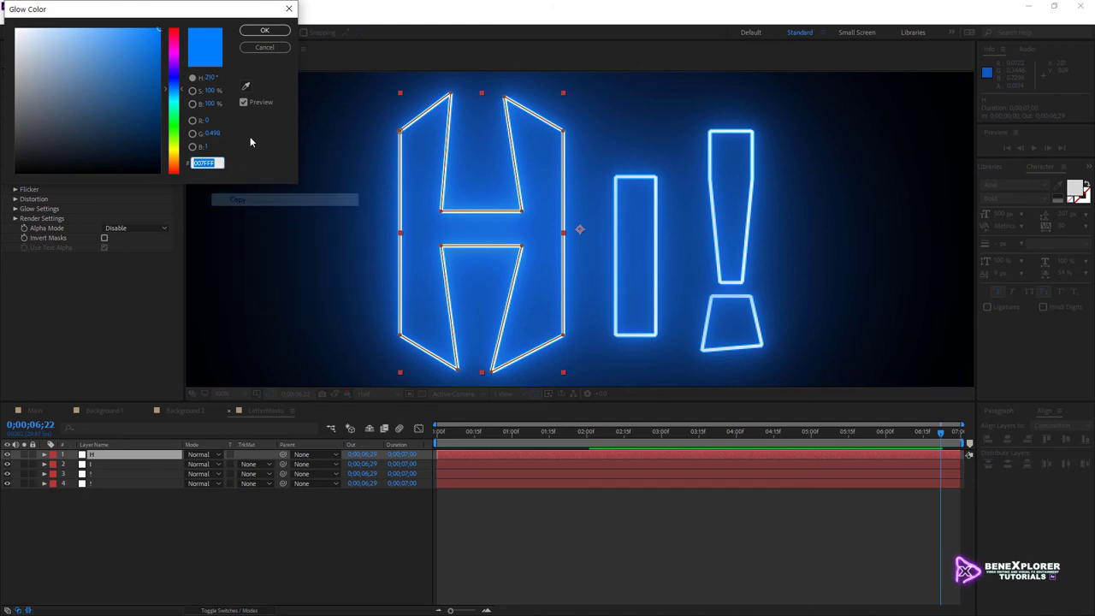
left_click(262, 47)
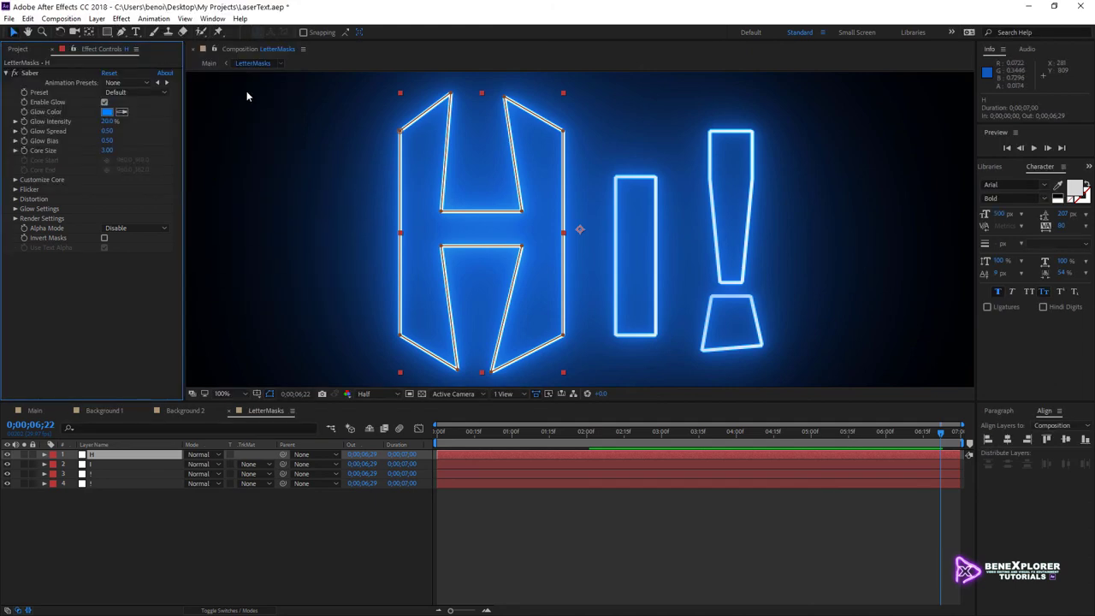
Step: Apply the Electric preset to the H layer's Saber effect with glow intensity 33% and glow spread 0.06
left_click(137, 92)
left_click(146, 98)
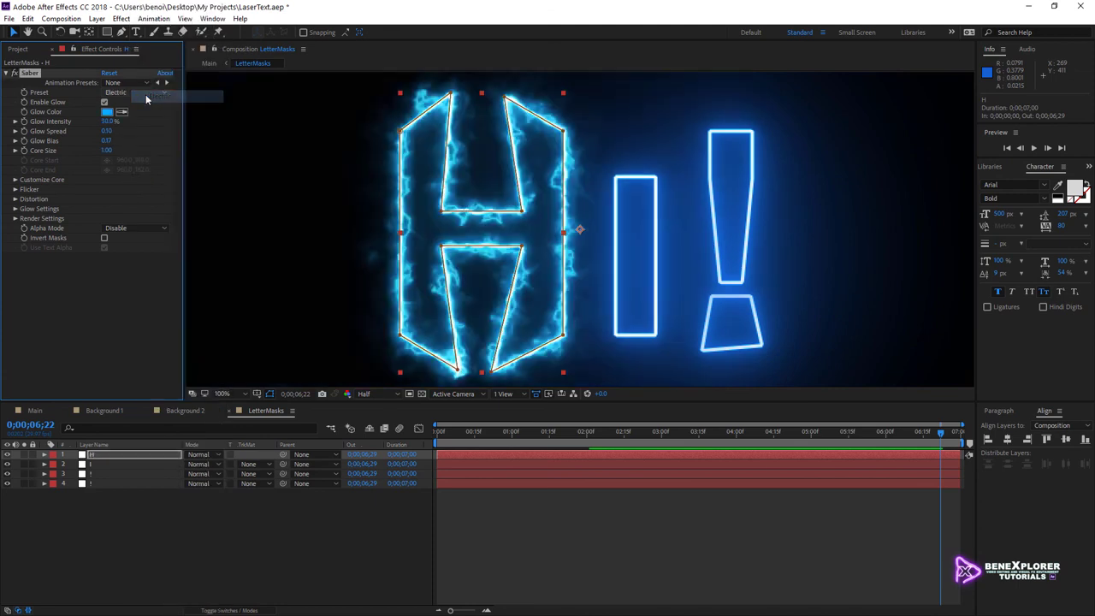
left_click(105, 121)
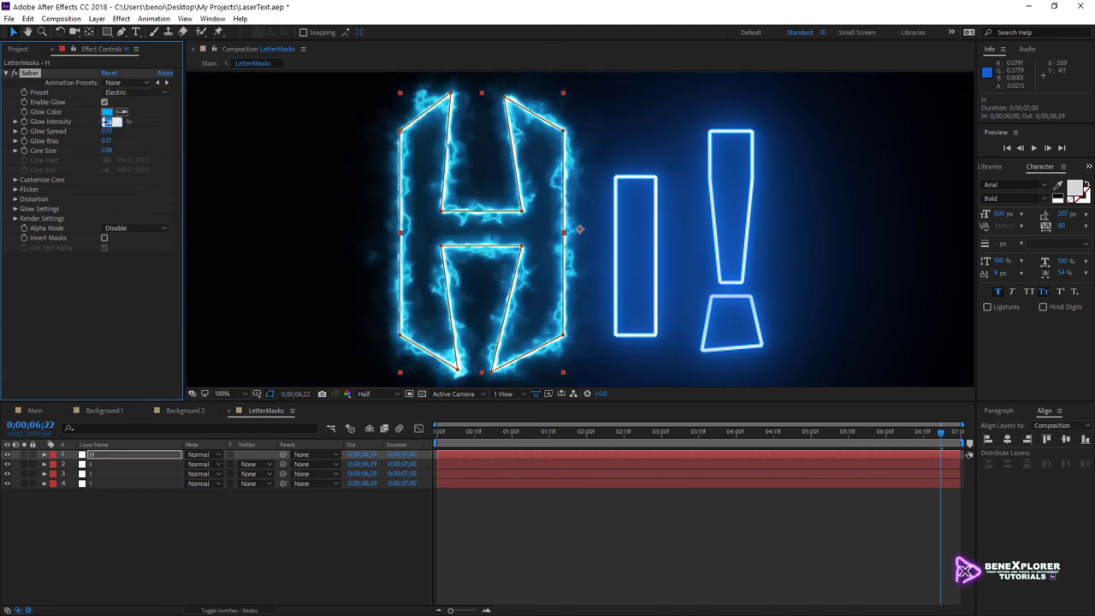
left_click(107, 131)
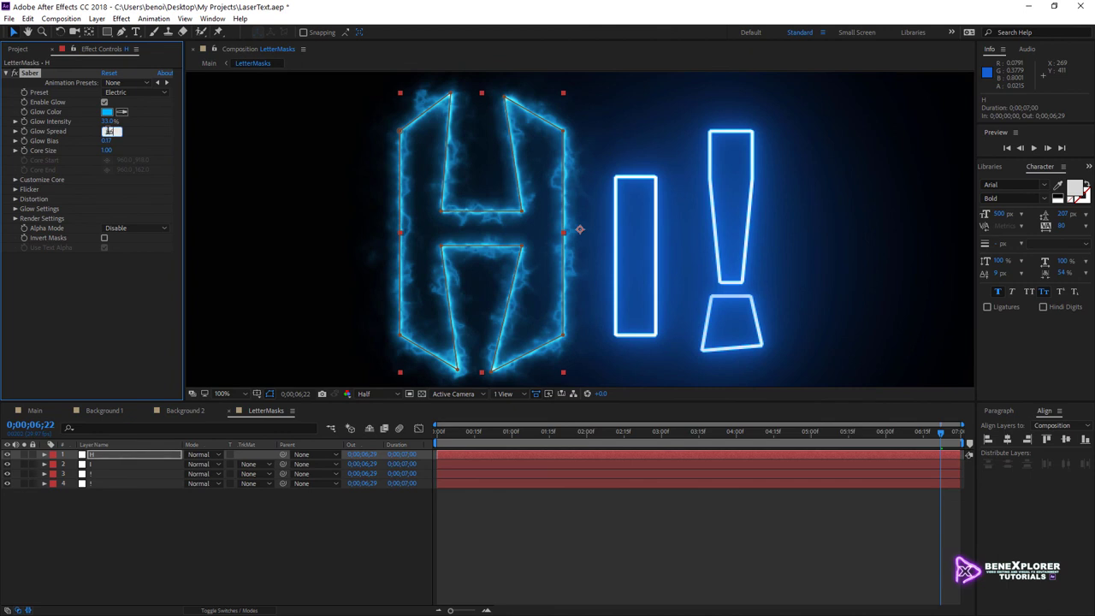
type("0.06")
Step: Set the H layer's Saber glow bias to 1.6, core size to 0.3 and core softness to 0.7
left_click(109, 141)
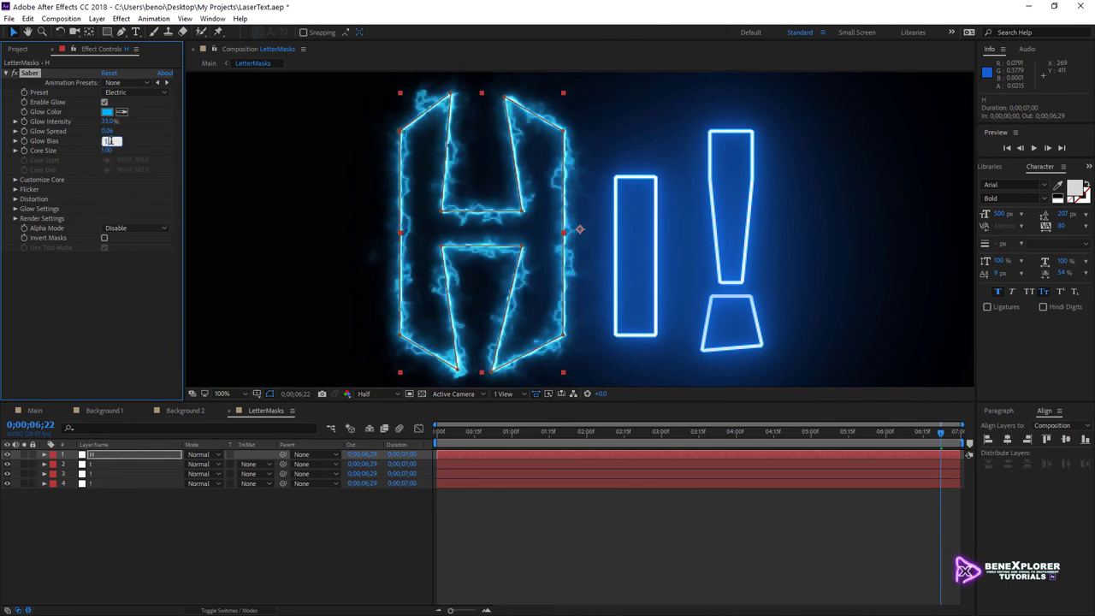
type("1.6")
left_click(107, 151)
type("3")
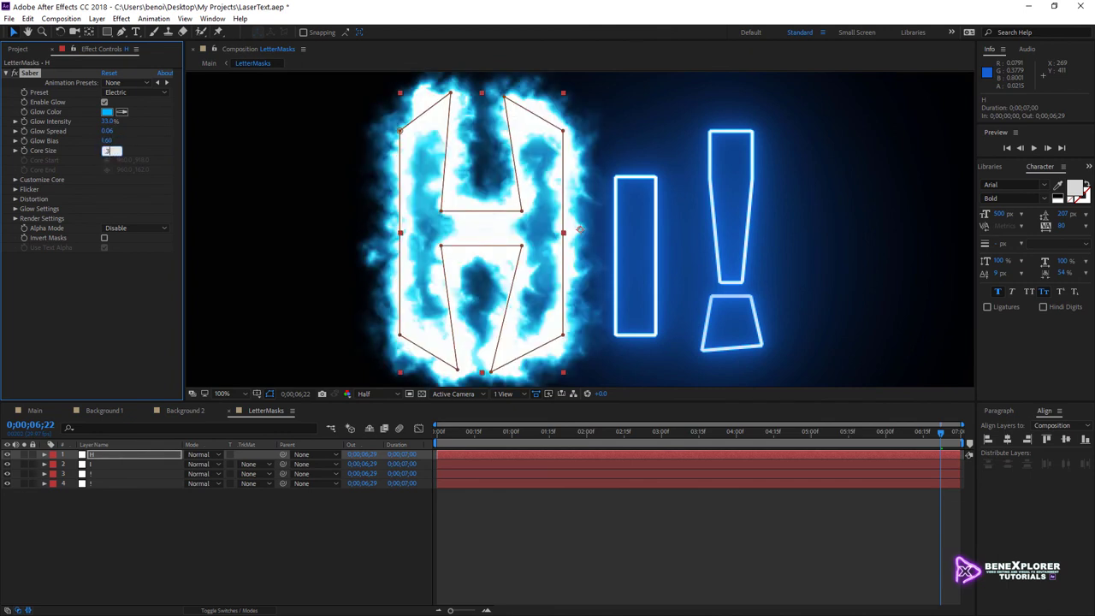
left_click(15, 180)
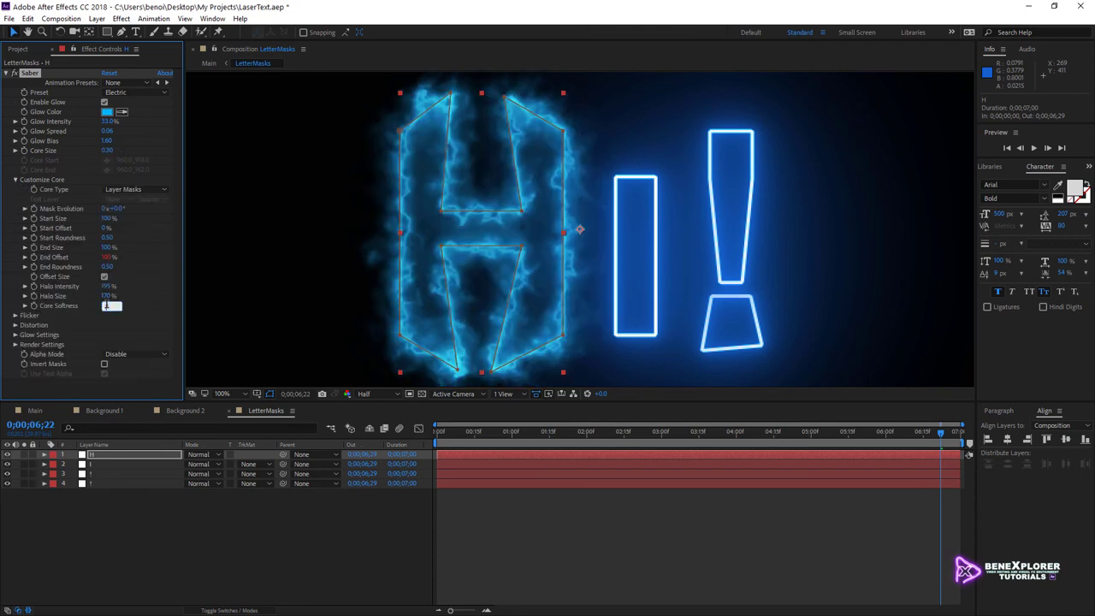
Step: Replace the H layer's Saber glow colour with the copied hex code 007FFF
left_click(106, 112)
right_click(208, 159)
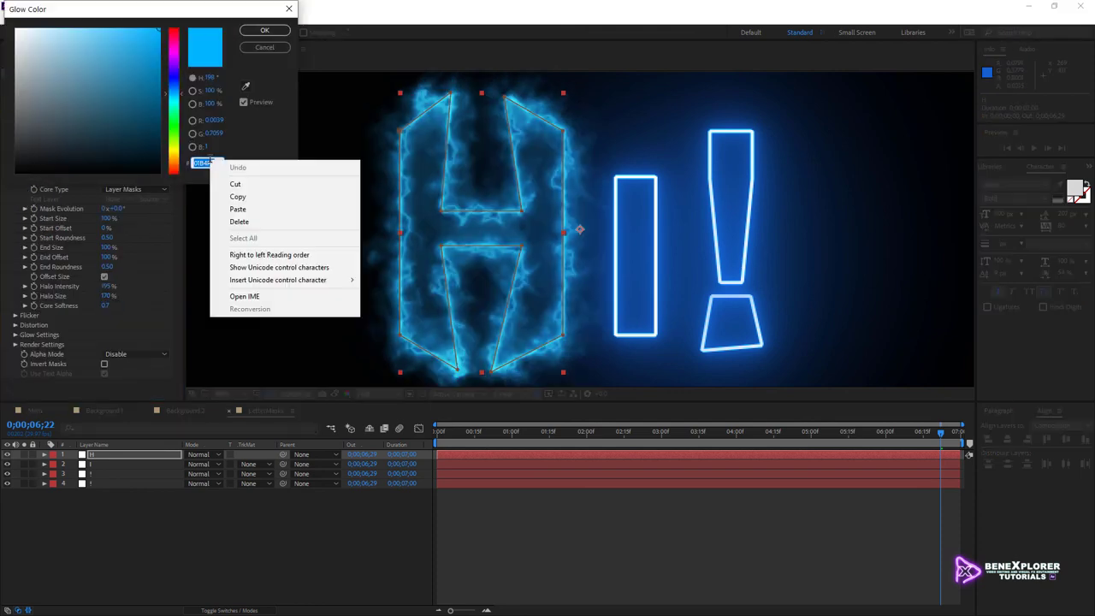
left_click(256, 208)
left_click(260, 31)
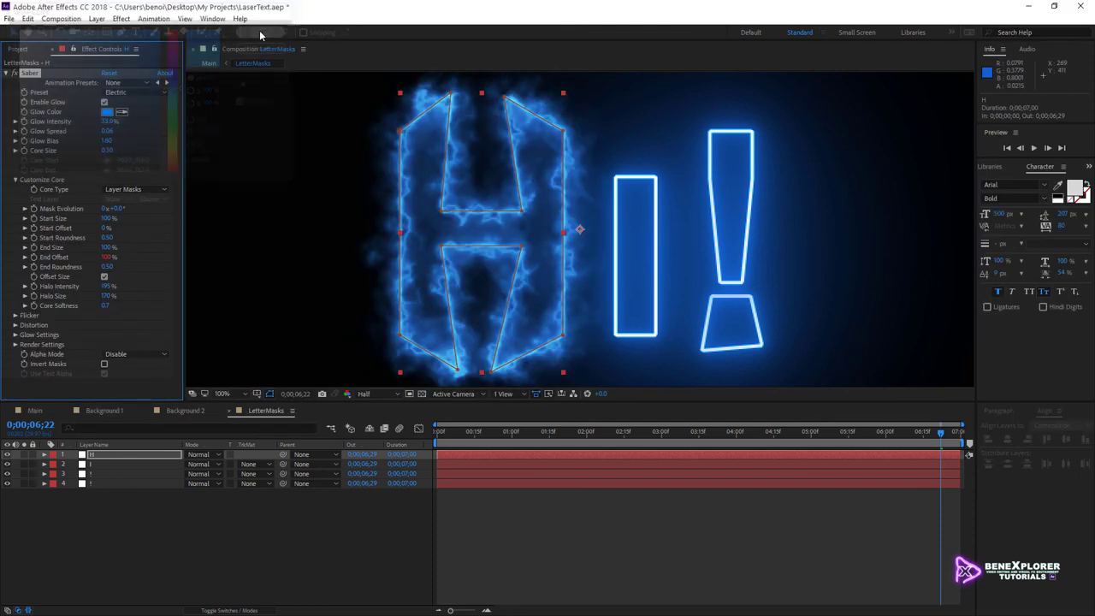
Step: Copy the H layer's Saber effect and paste it onto the three other letter layers
left_click(28, 18)
left_click(53, 86)
left_click_drag(123, 531, 94, 466)
left_click(28, 18)
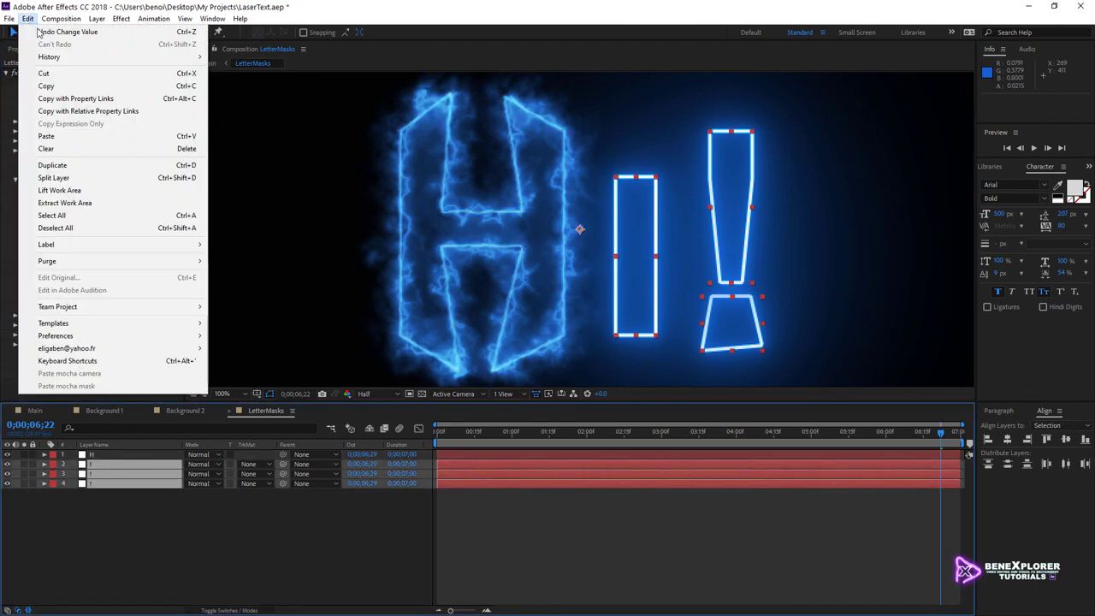
left_click(68, 133)
Step: Preview the electric text in the Main composition from the start and return to LetterMasks
left_click(34, 410)
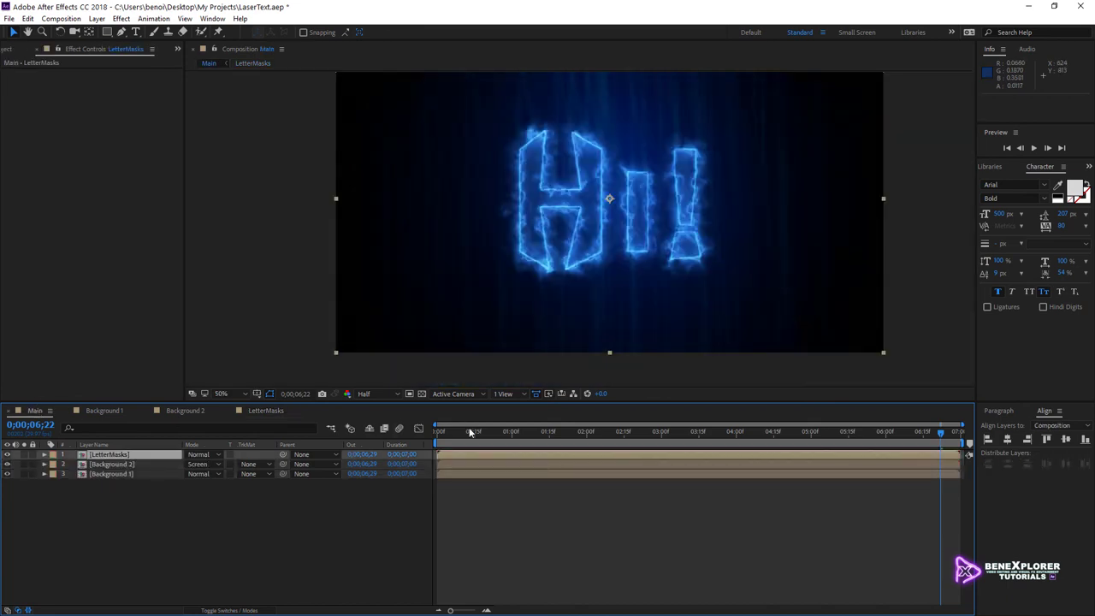
left_click_drag(469, 427, 428, 433)
key("space")
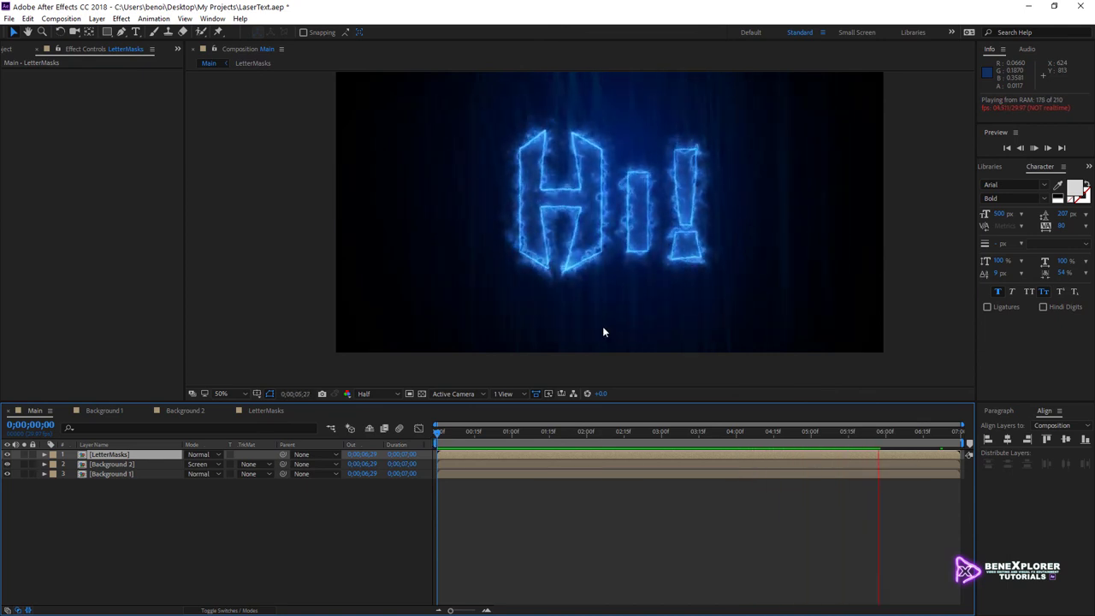
key("space")
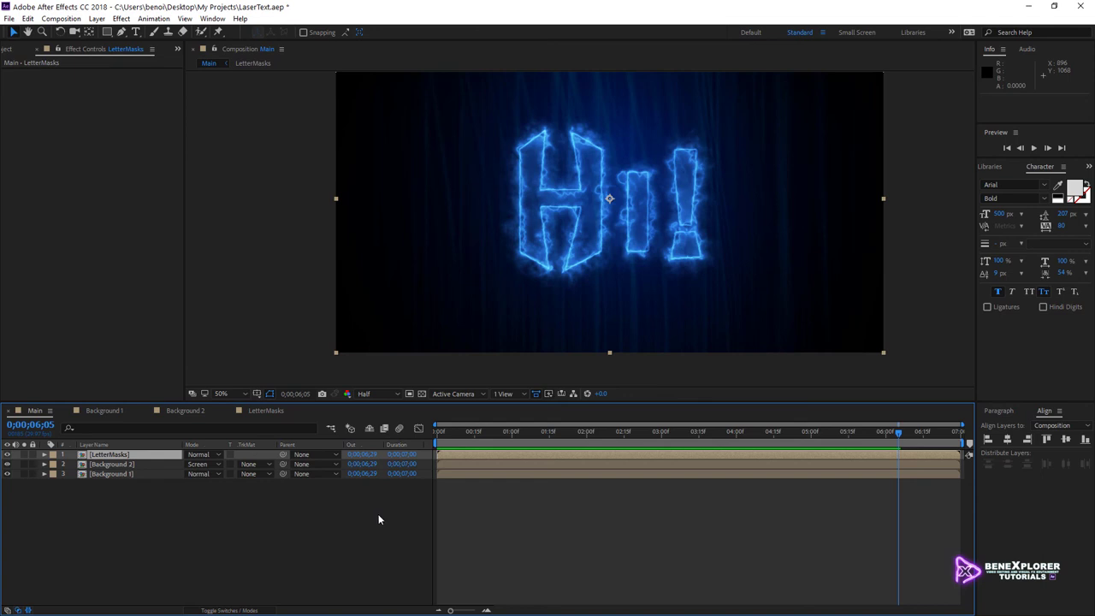
left_click(265, 410)
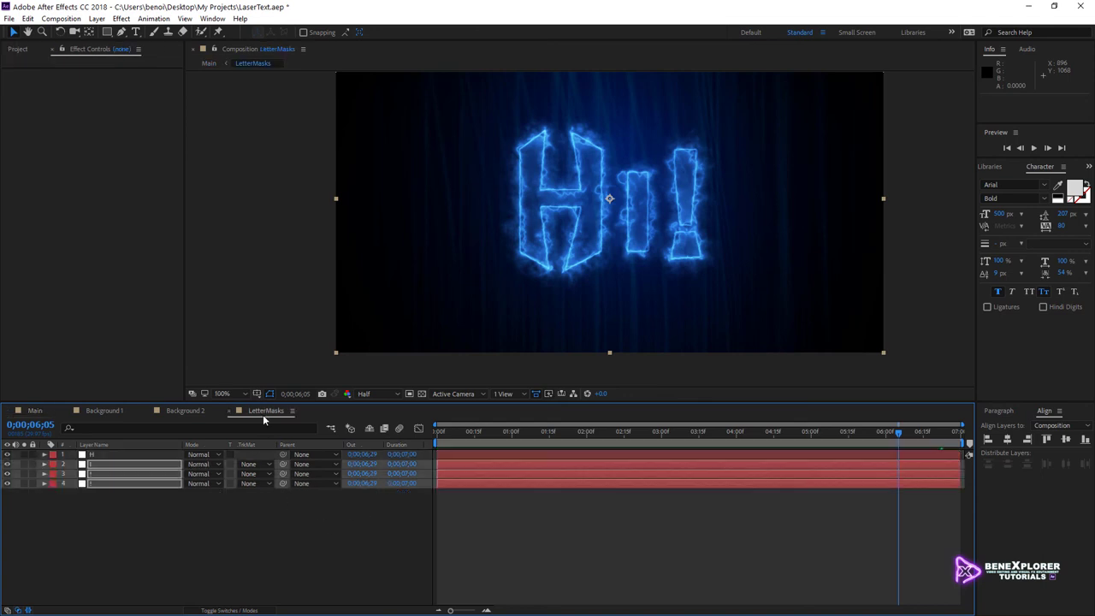
Step: Examine the startAt and drawDuration variables in the H layer's Saber End Offset expression and collapse the layer
left_click(121, 453)
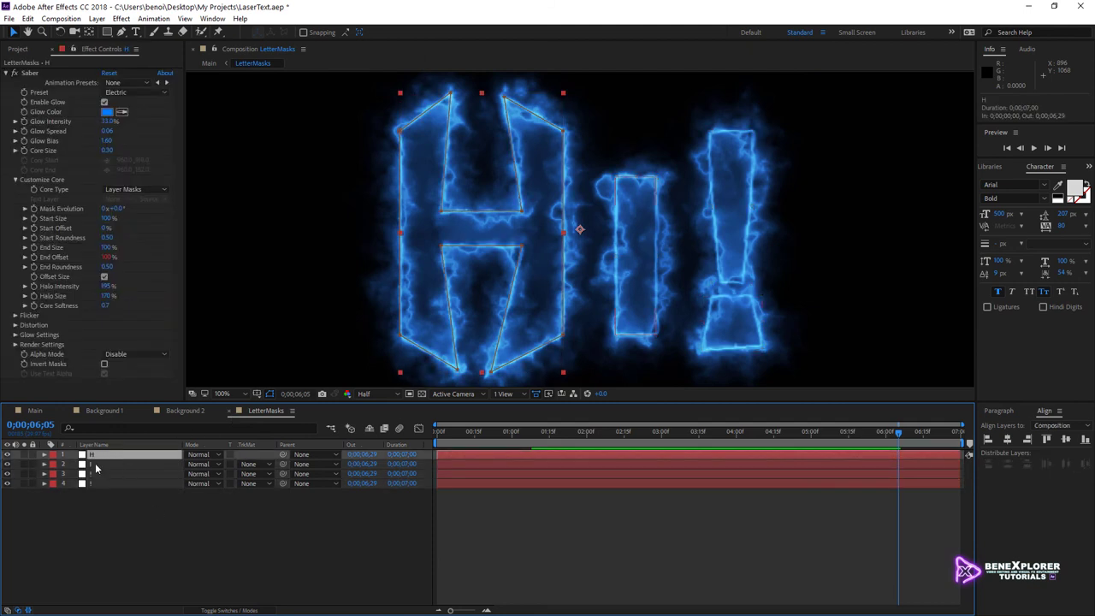
key("e")
key("e")
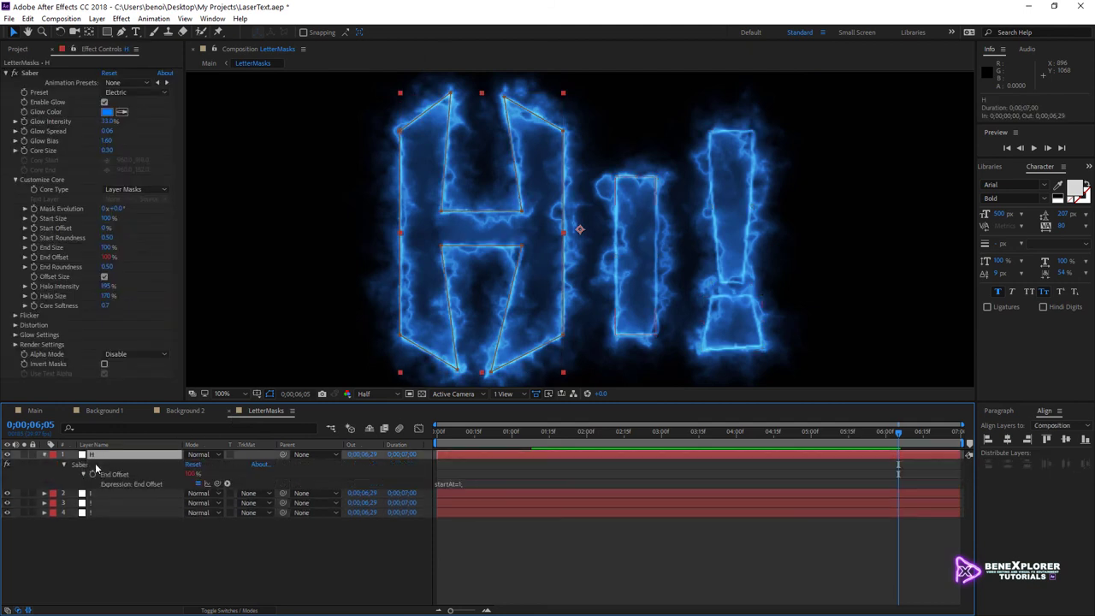
left_click(479, 486)
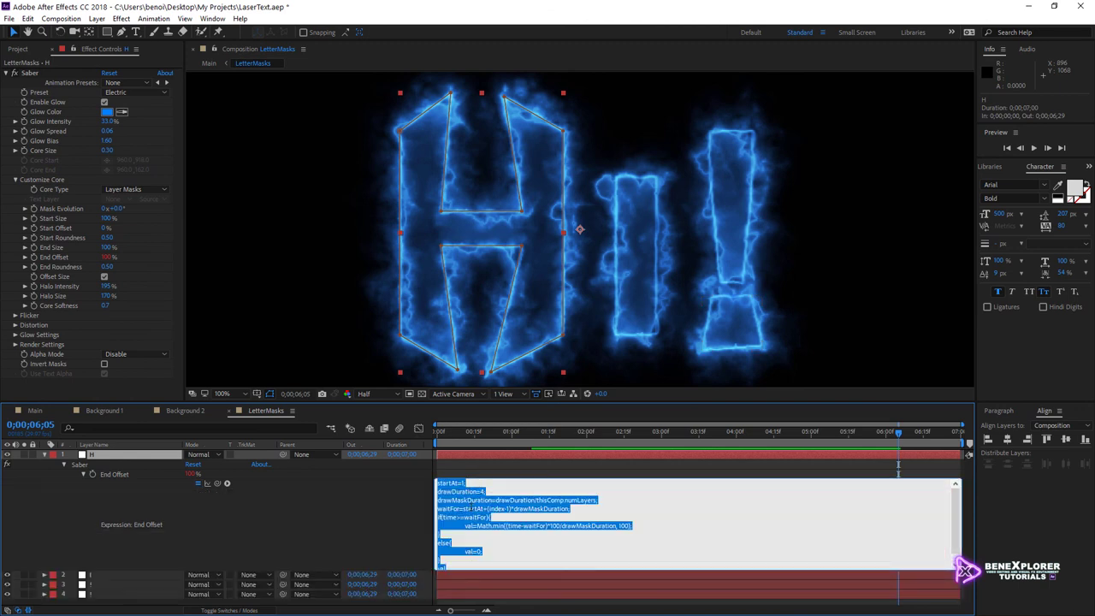
left_click(452, 483)
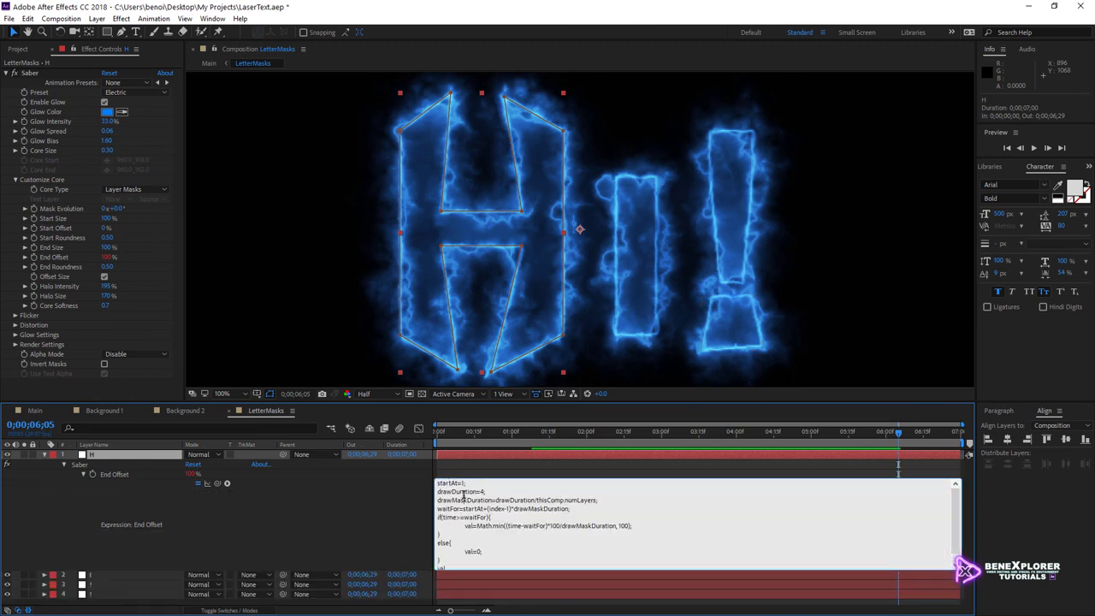
double_click(483, 491)
type("4;")
left_click(45, 457)
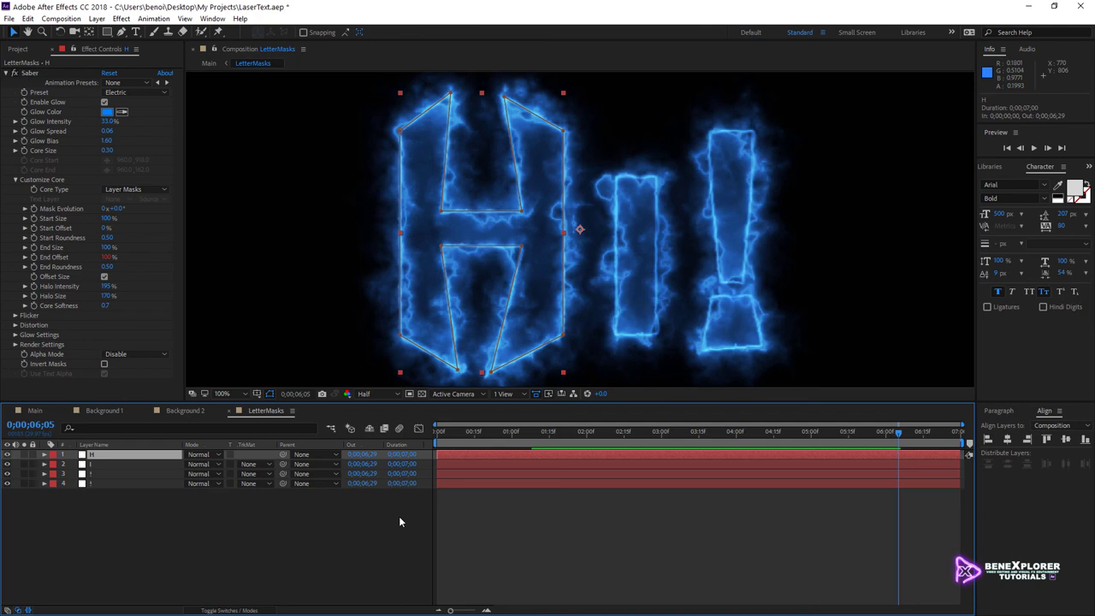
Step: Check the Gradient Ramp colours of the background in the Background 1 composition and return to Main
scroll(576, 282, "down", 2)
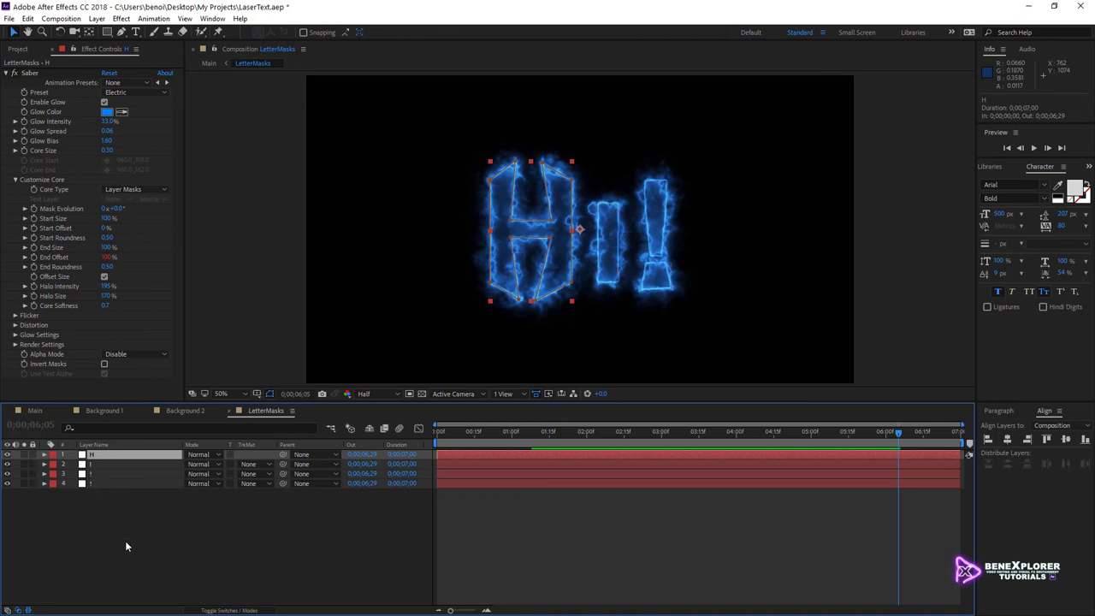
left_click(106, 412)
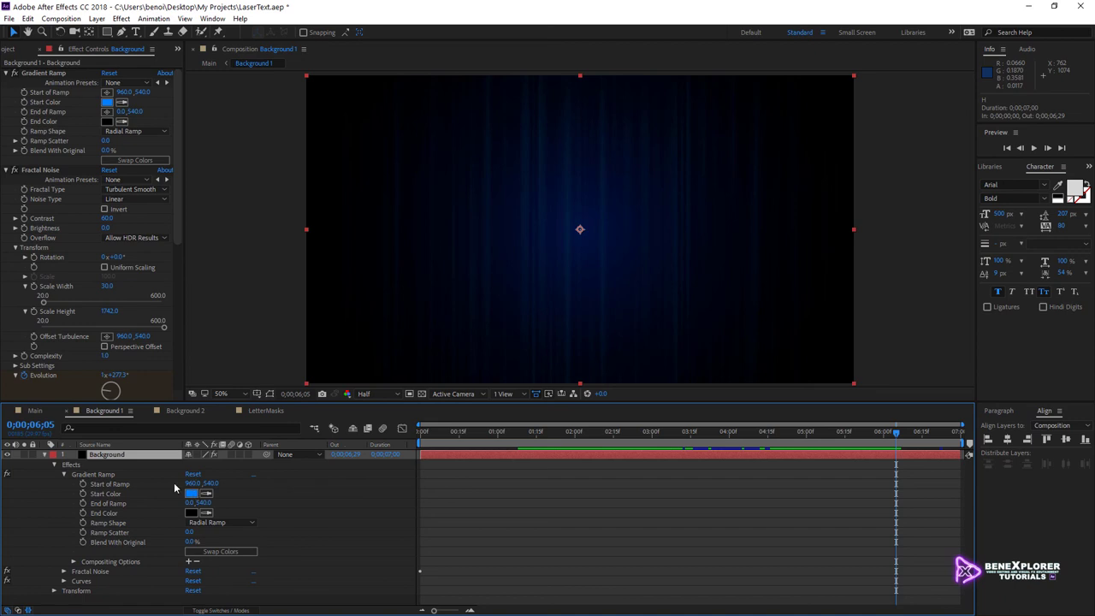
left_click(34, 412)
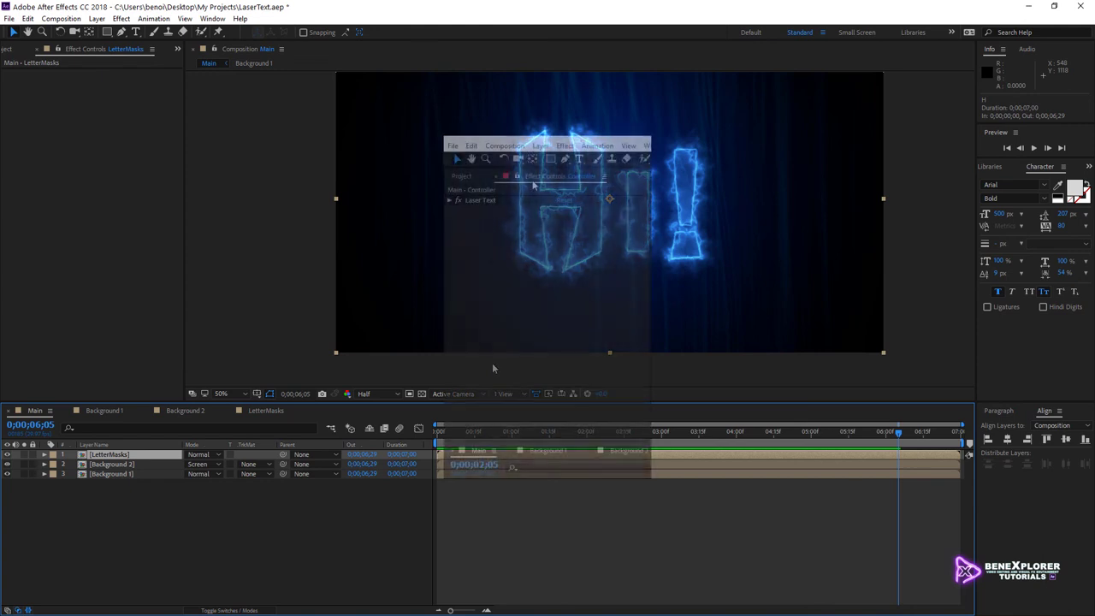
Step: Explore the Controller's Laser Text effect by trying its general Draw Duration and Draw Start sliders, and collapse the effect
left_click(448, 200)
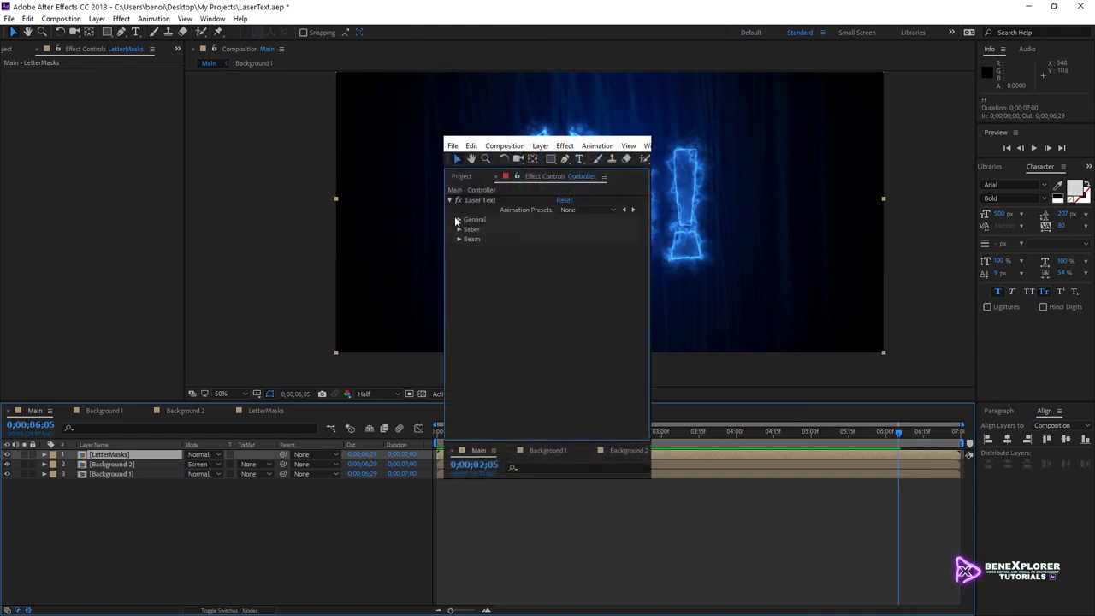
left_click(459, 219)
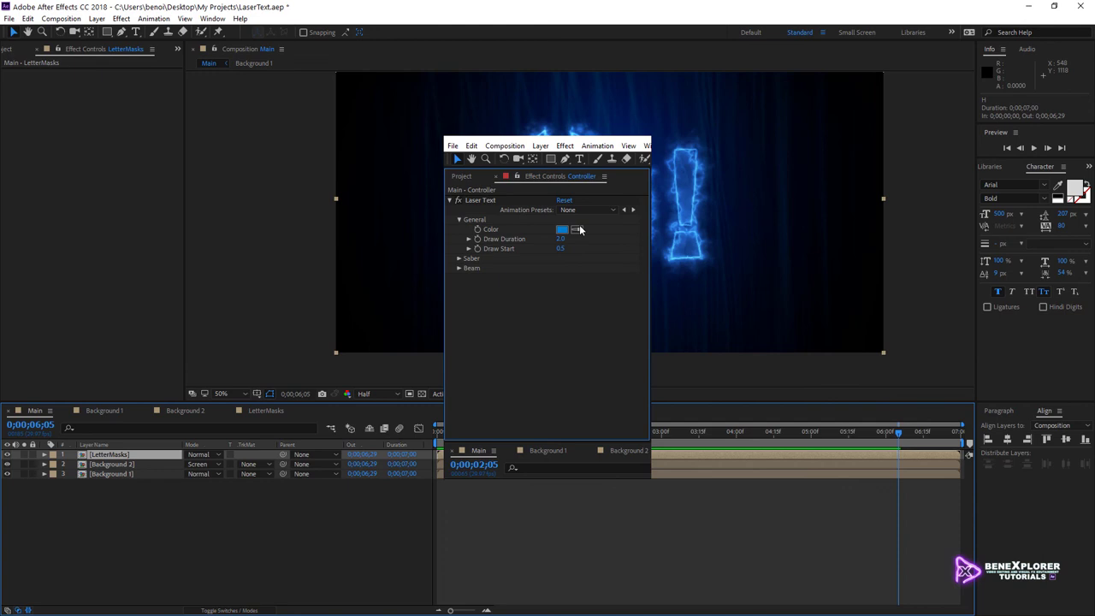
left_click(469, 239)
left_click(469, 263)
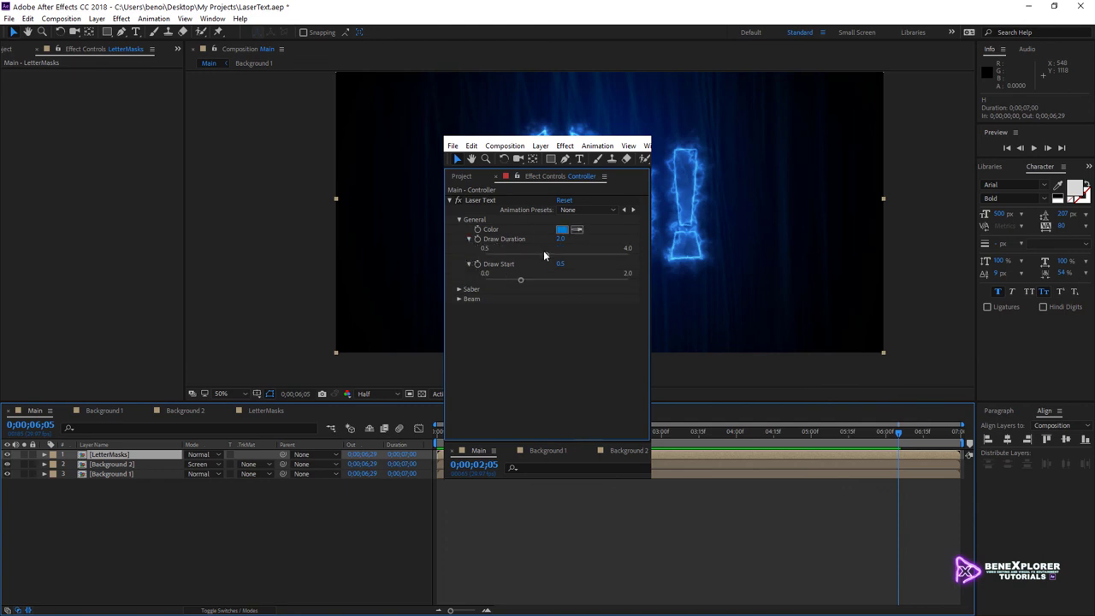
mouse_move(546, 255)
left_mouse_down()
mouse_move(526, 255)
mouse_move(527, 280)
left_mouse_up()
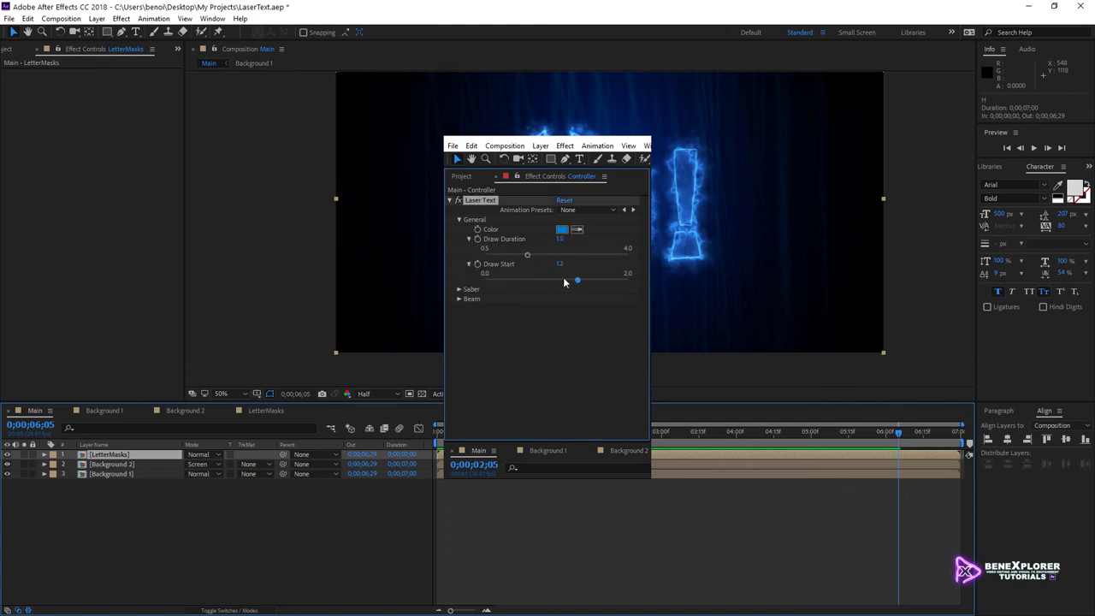
left_click(448, 200)
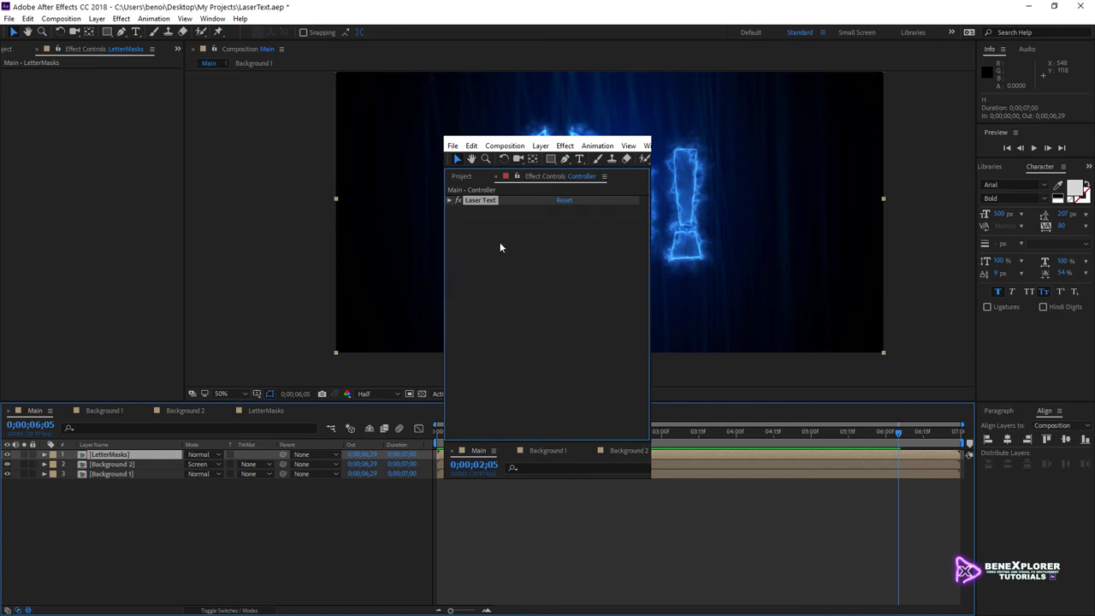